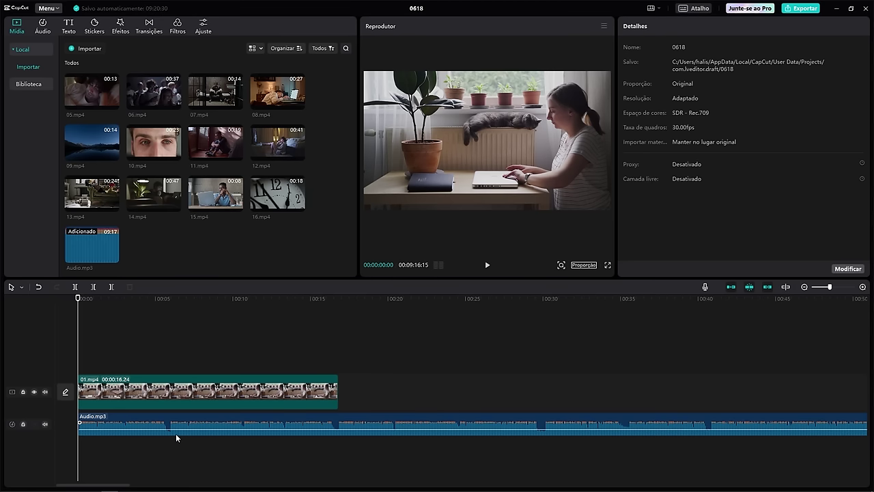
# Step: Set the project's aspect ratio to 9:16 and enlarge the 01.mp4 clip to 334%, shifted horizontally to X -1373
pyautogui.click(203, 392)
pyautogui.moveTo(82, 299); pyautogui.dragTo(92, 324)
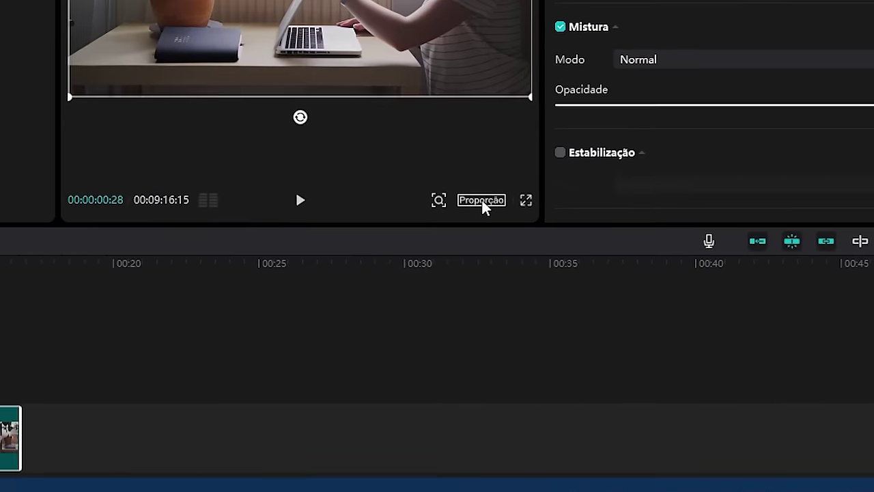
pyautogui.click(468, 192)
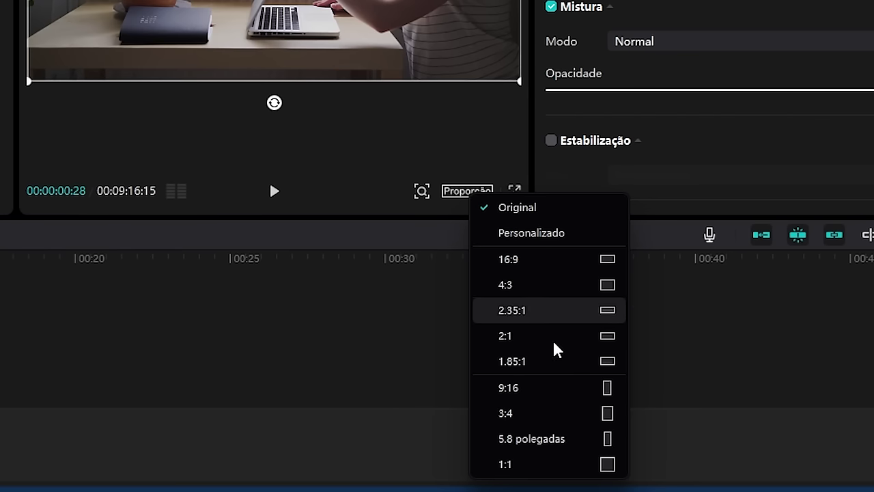
pyautogui.click(519, 390)
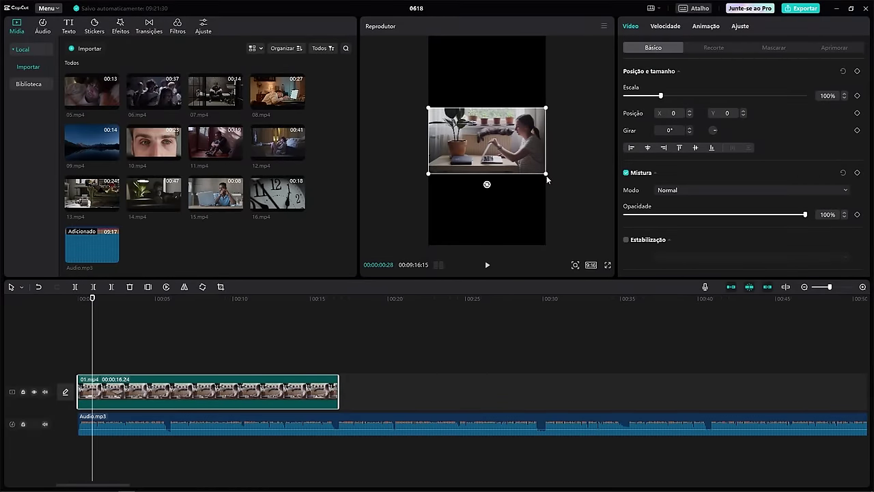
pyautogui.moveTo(546, 179); pyautogui.dragTo(615, 289)
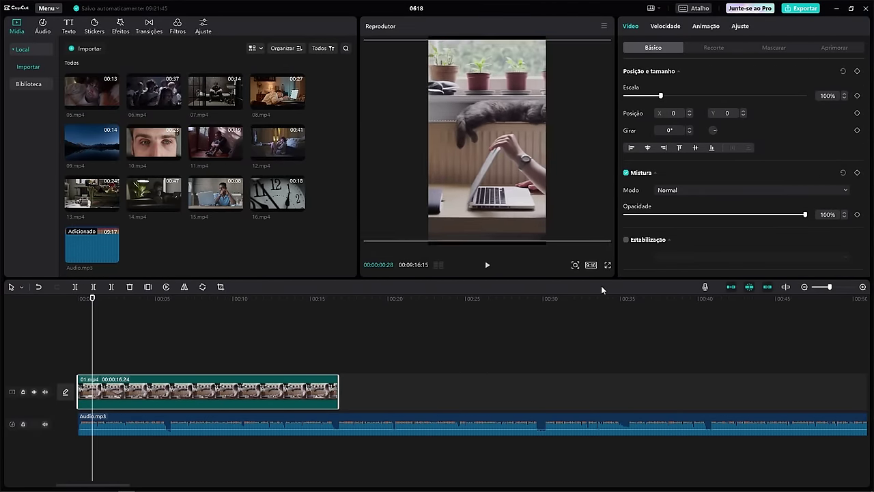
pyautogui.moveTo(394, 182); pyautogui.dragTo(463, 174)
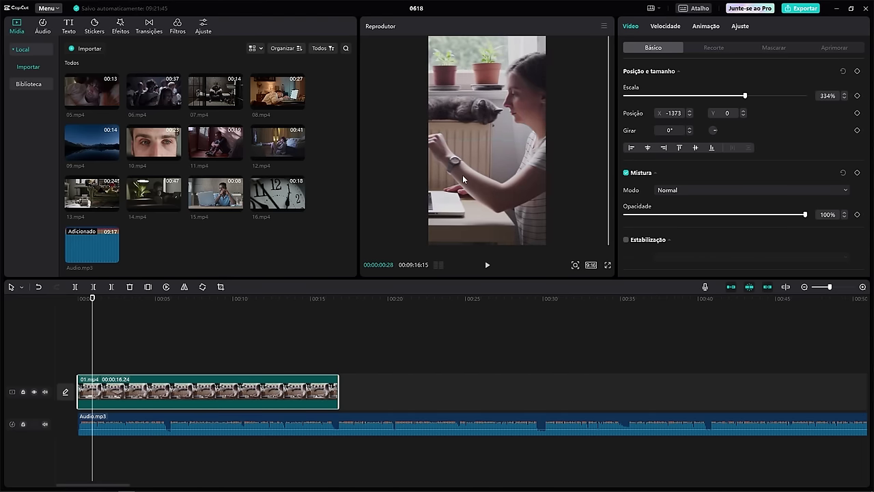
# Step: Undo the clip's repositioning and scaling, and set the project's aspect ratio back to Original
pyautogui.hotkey('ctrl', 'z')
pyautogui.hotkey('ctrl', 'z')
pyautogui.click(591, 265)
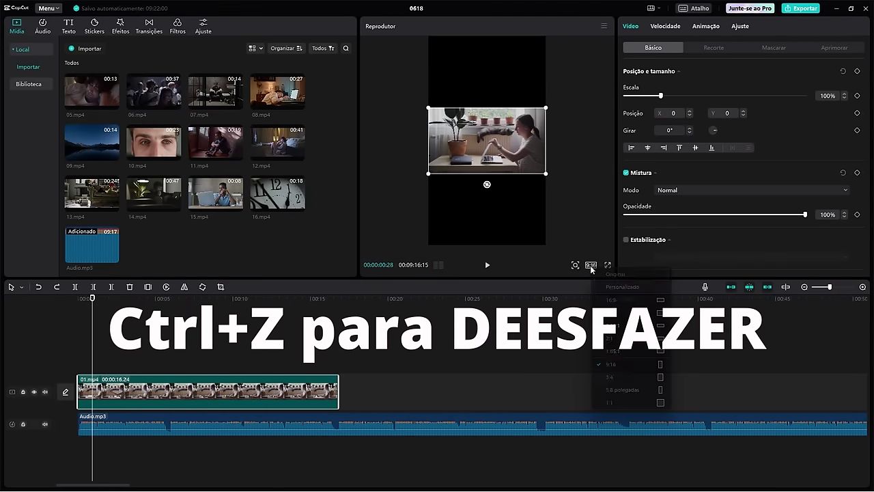
pyautogui.click(614, 273)
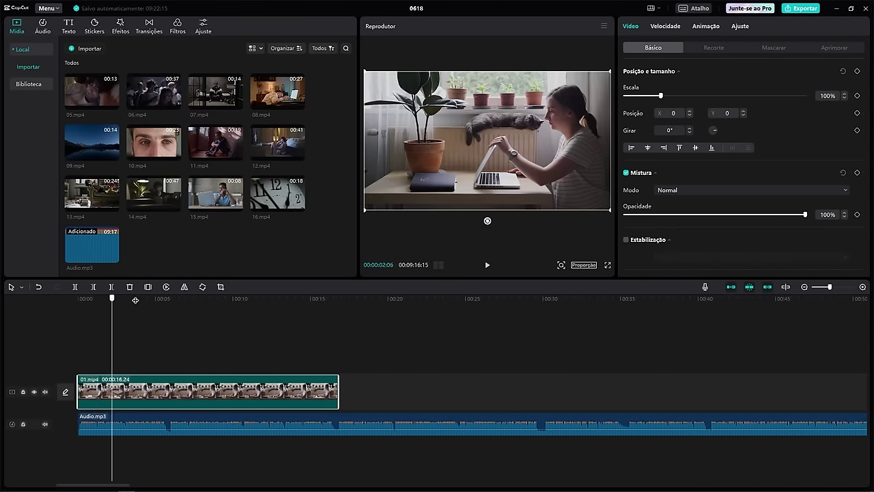
# Step: Try splitting 01.mp4 at 00:00:02:14 and deleting everything after that point, undoing each edit
pyautogui.click(116, 299)
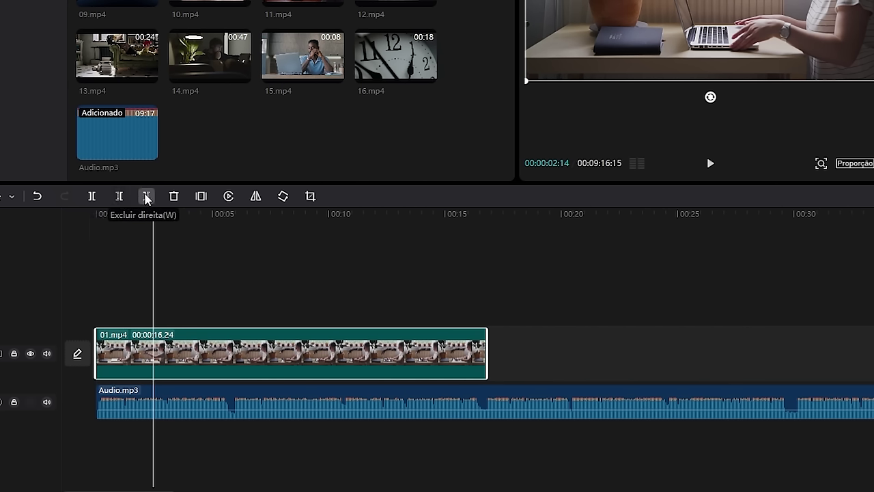
pyautogui.click(93, 196)
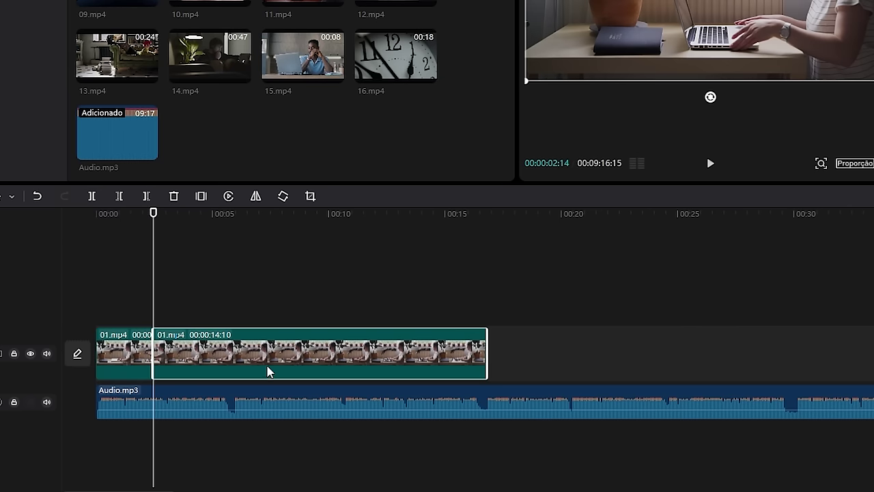
pyautogui.moveTo(267, 367); pyautogui.dragTo(372, 355)
pyautogui.hotkey('ctrl', 'z')
pyautogui.hotkey('ctrl', 'z')
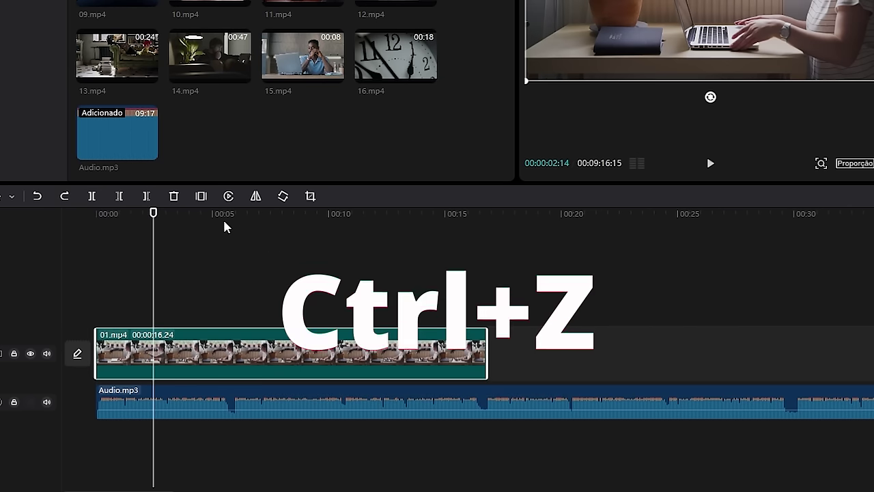
pyautogui.click(147, 196)
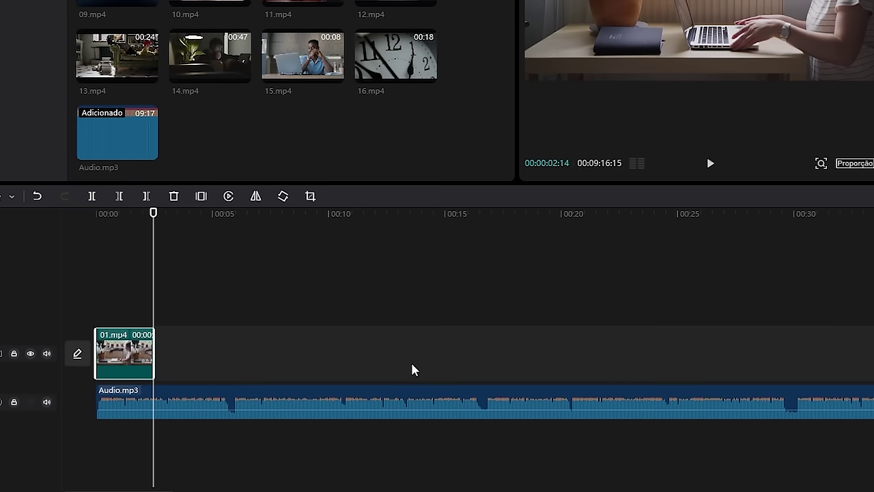
pyautogui.hotkey('ctrl', 'z')
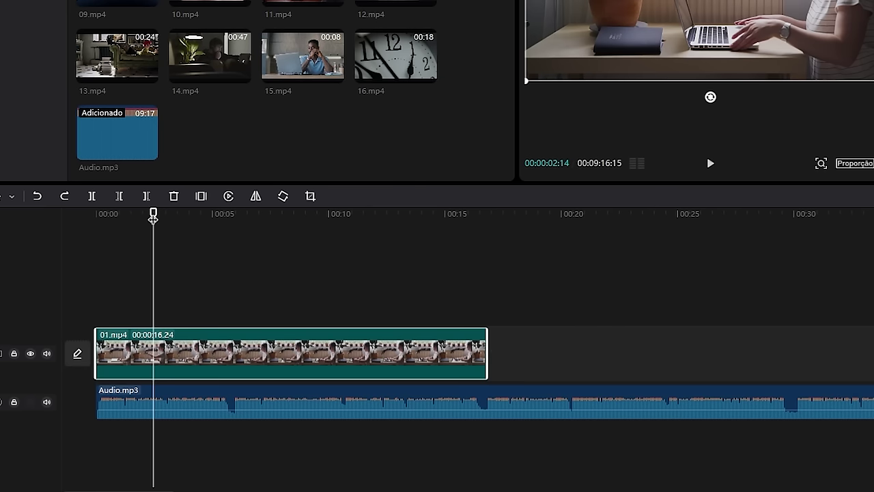
# Step: Split the 01.mp4 clip at 00:00:03:00 and try moving its second part further along the track
pyautogui.moveTo(153, 217); pyautogui.dragTo(165, 213)
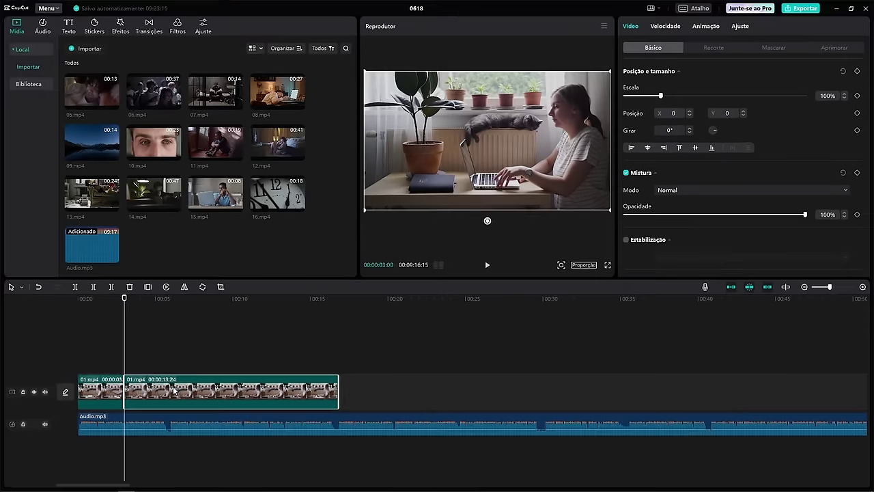
pyautogui.moveTo(176, 391); pyautogui.dragTo(504, 391)
pyautogui.hotkey('ctrl', 'z')
pyautogui.moveTo(209, 396); pyautogui.dragTo(565, 392)
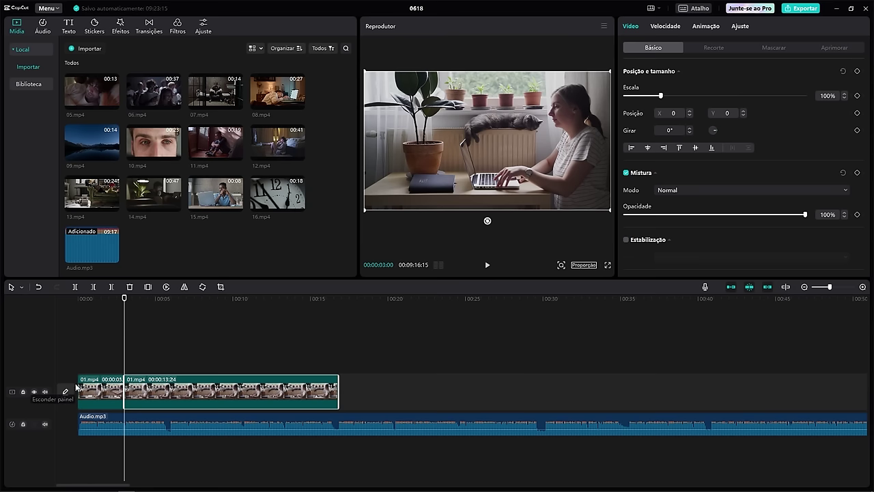
# Step: Move the second part of 01.mp4 away from the first with the main track magnet off, and re-enable the magnet
pyautogui.click(731, 290)
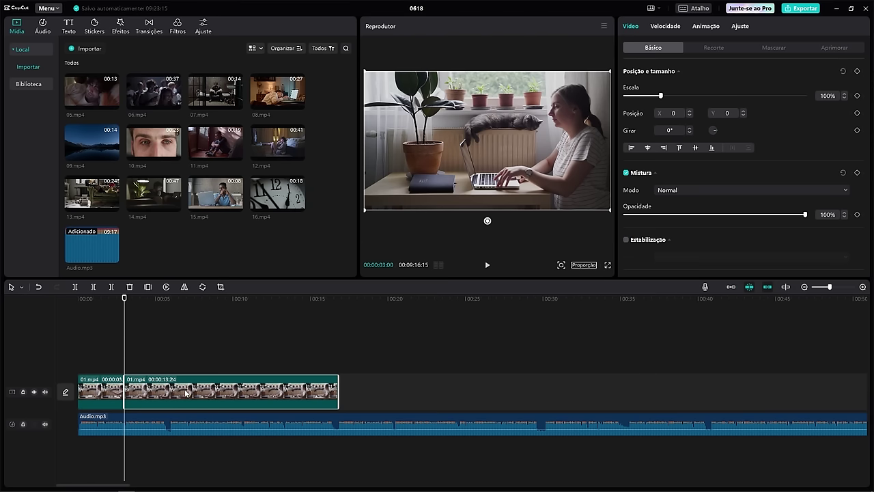
pyautogui.moveTo(188, 394); pyautogui.dragTo(574, 391)
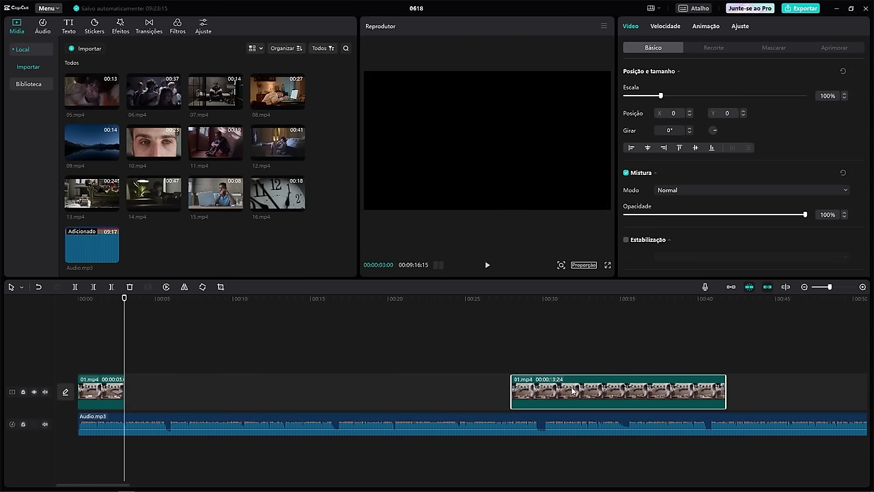
pyautogui.click(730, 287)
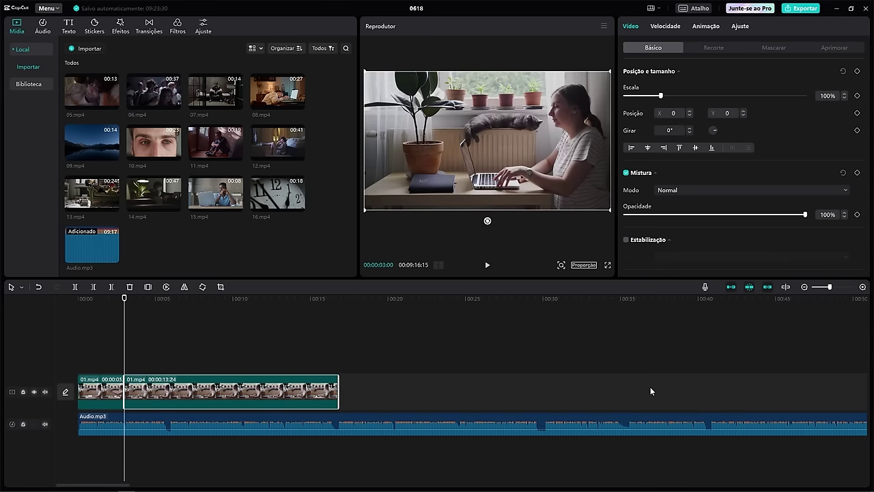
# Step: Shorten the second part of 01.mp4 to 00:00:06:23 and shift it along the track with the main track magnet temporarily off
pyautogui.moveTo(337, 391); pyautogui.dragTo(239, 394)
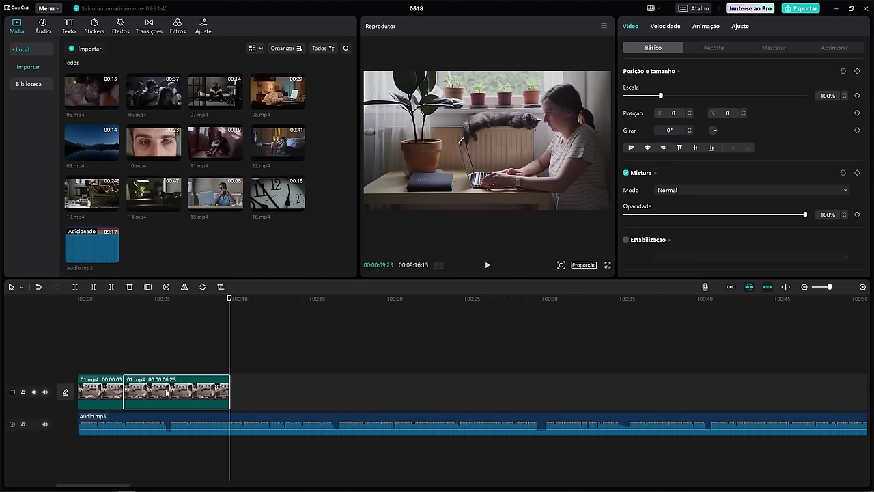
pyautogui.moveTo(166, 391); pyautogui.dragTo(265, 392)
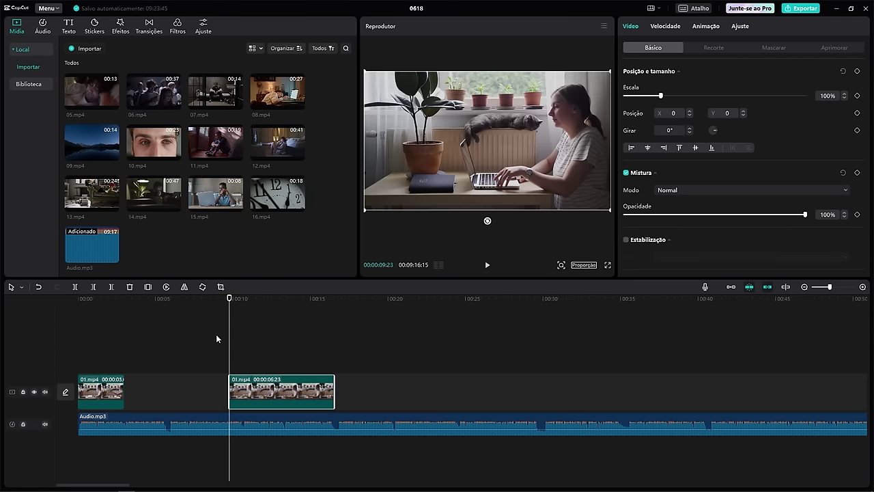
pyautogui.click(730, 287)
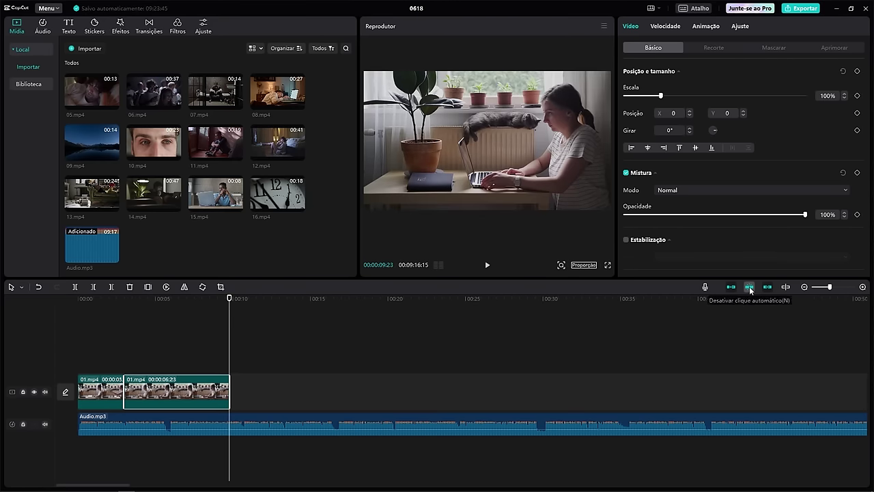
# Step: Delete the second part of 01.mp4 and place 02.mp4 directly after the first part
pyautogui.moveTo(232, 396)
pyautogui.mouseDown()
pyautogui.moveTo(267, 386)
pyautogui.moveTo(182, 393)
pyautogui.moveTo(337, 393)
pyautogui.moveTo(242, 391)
pyautogui.moveTo(236, 382)
pyautogui.moveTo(204, 391)
pyautogui.moveTo(240, 391)
pyautogui.mouseUp()
pyautogui.press('Delete')
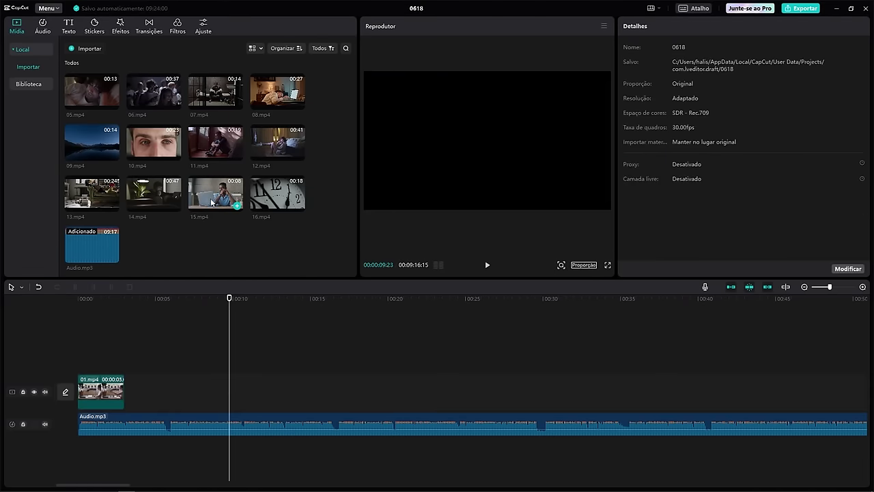
pyautogui.scroll(2, 202, 191)
pyautogui.moveTo(153, 95); pyautogui.dragTo(164, 393)
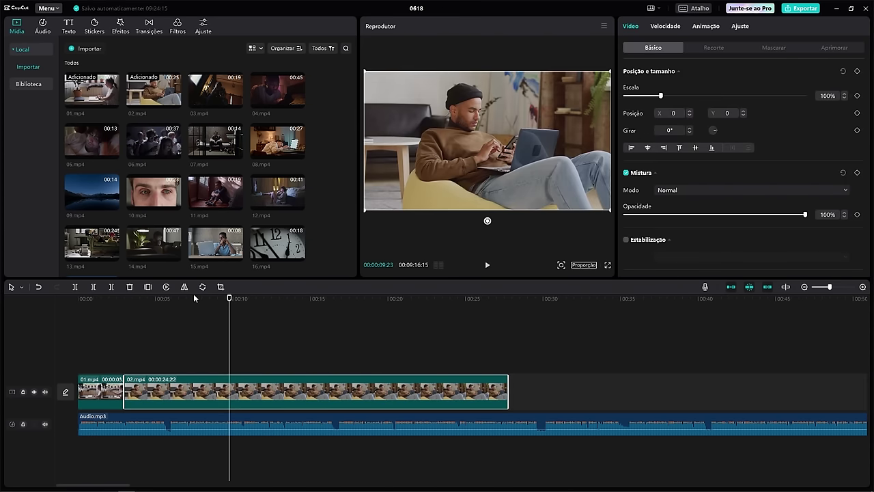
# Step: Trim the end of 02.mp4 to 00:00:05:27 and return the playhead to the start of the timeline
pyautogui.moveTo(177, 303); pyautogui.dragTo(169, 303)
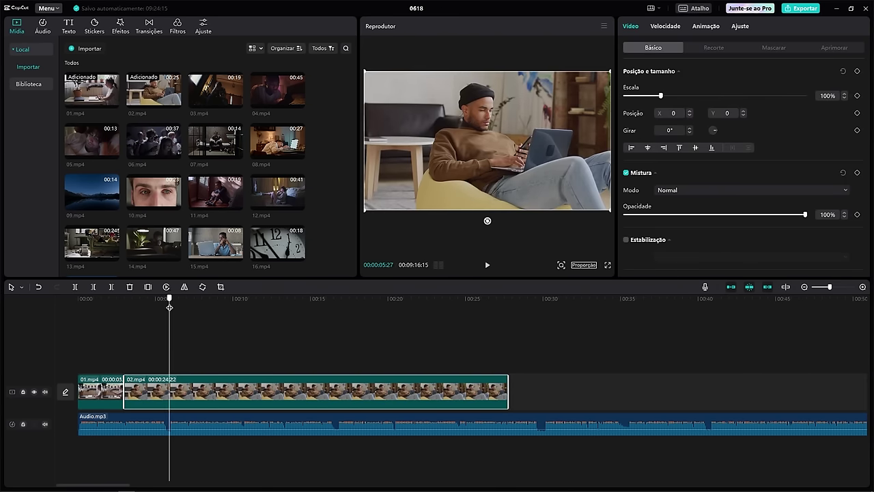
pyautogui.moveTo(495, 383); pyautogui.dragTo(169, 384)
pyautogui.press('Home')
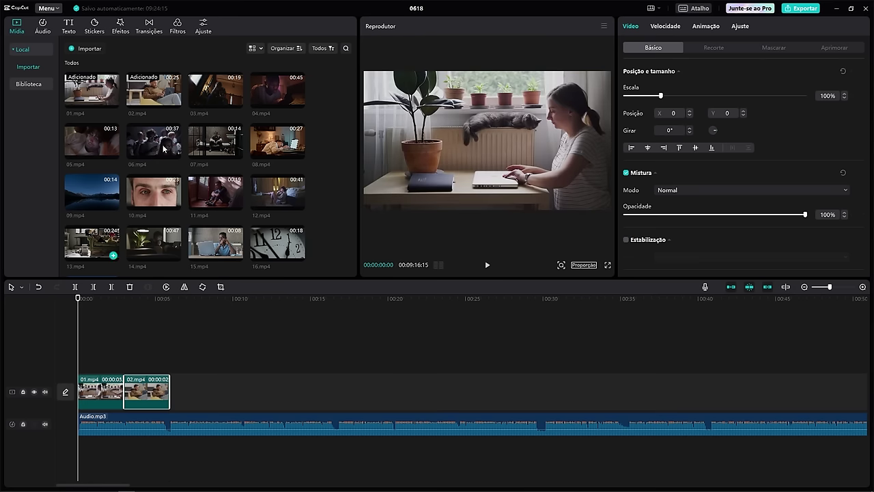
# Step: Add 03.mp4 after 02.mp4 and shorten it to a duration of 00:00:04:23
pyautogui.moveTo(216, 88); pyautogui.dragTo(195, 386)
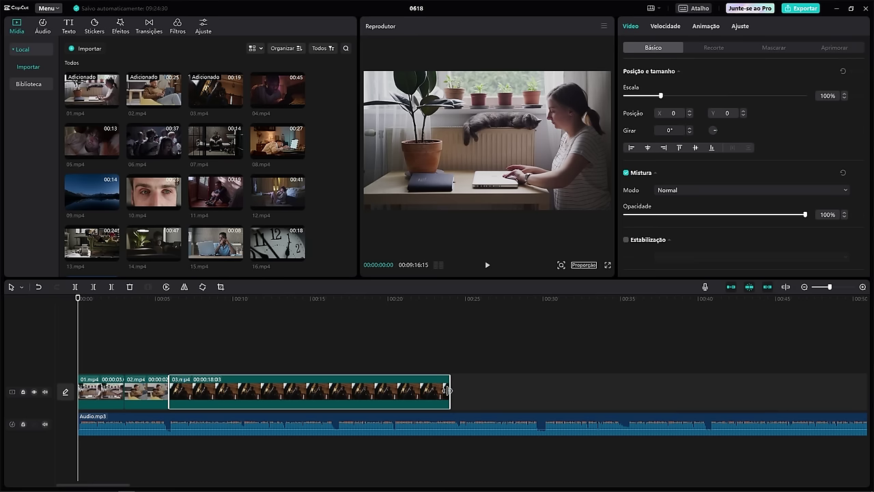
pyautogui.moveTo(449, 392); pyautogui.dragTo(243, 396)
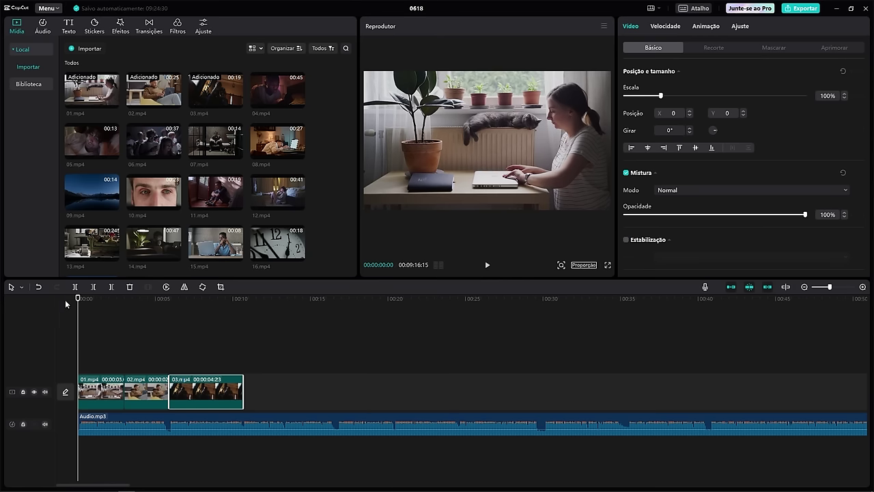
# Step: Play and scrub through the assembled clips against the narration, ending at 00:00:10:20
pyautogui.press('space')
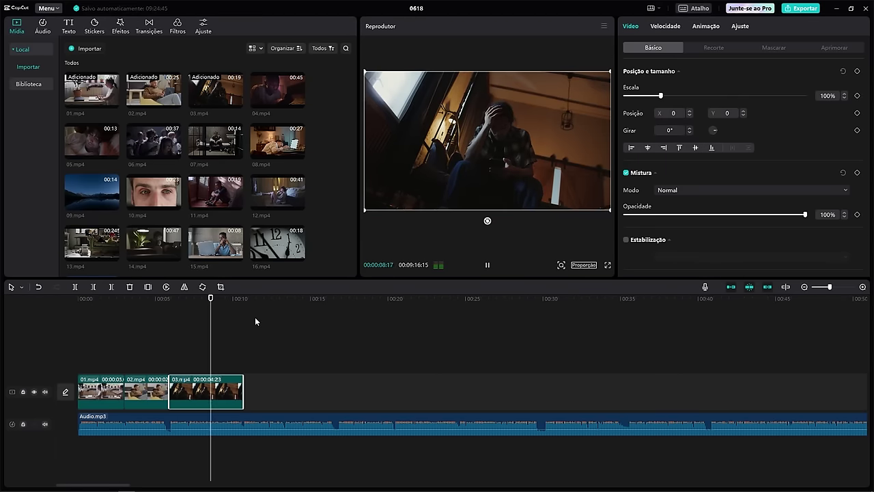
pyautogui.click(488, 265)
pyautogui.moveTo(231, 299); pyautogui.dragTo(65, 300)
pyautogui.click(120, 299)
pyautogui.moveTo(129, 315); pyautogui.dragTo(115, 333)
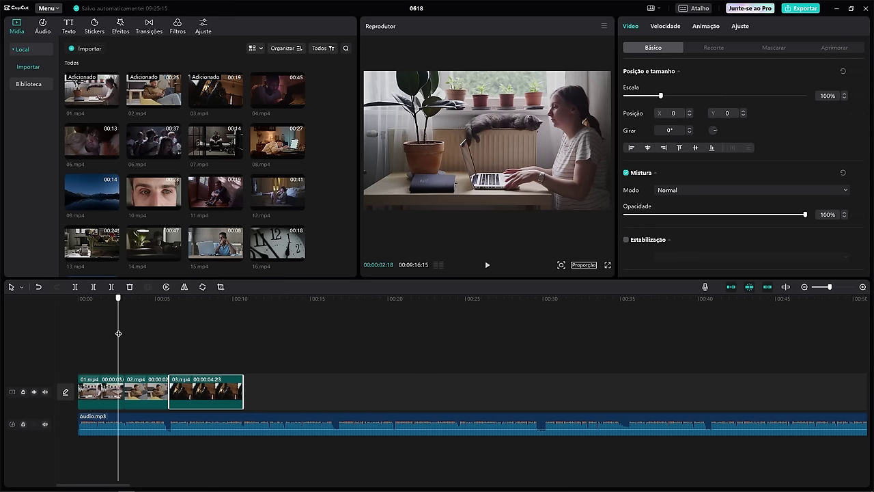
pyautogui.moveTo(118, 333); pyautogui.dragTo(243, 305)
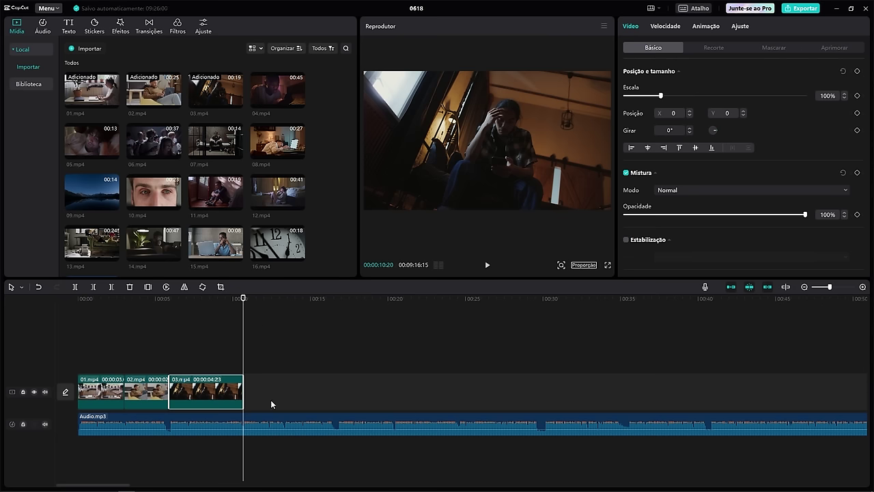
# Step: Add 05.mp4 after 03.mp4, shorten it to 00:00:05:29 and play it back
pyautogui.moveTo(91, 140); pyautogui.dragTo(386, 398)
pyautogui.moveTo(444, 393); pyautogui.dragTo(336, 392)
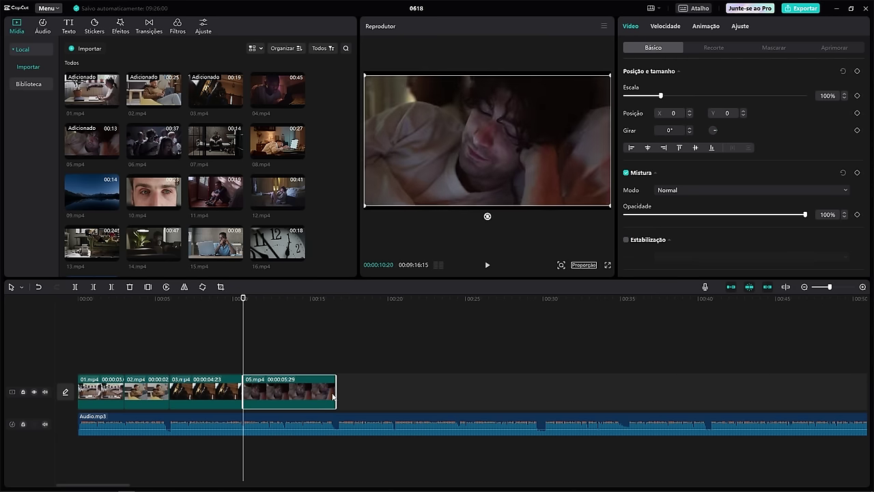
pyautogui.click(285, 301)
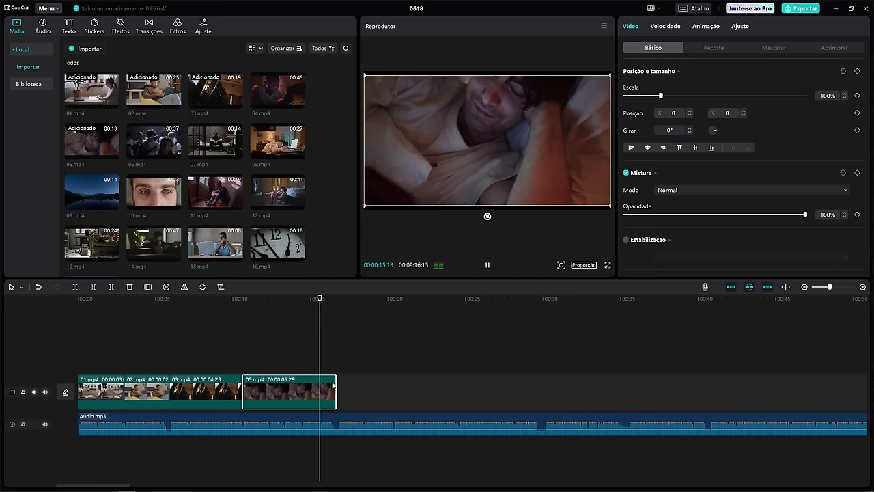
# Step: Add 06.mp4 to the main track and insert 04.mp4 at 00:00:05:29 long between 03.mp4 and 05.mp4, with the main track magnet temporarily off
pyautogui.moveTo(154, 140); pyautogui.dragTo(382, 364)
pyautogui.click(731, 286)
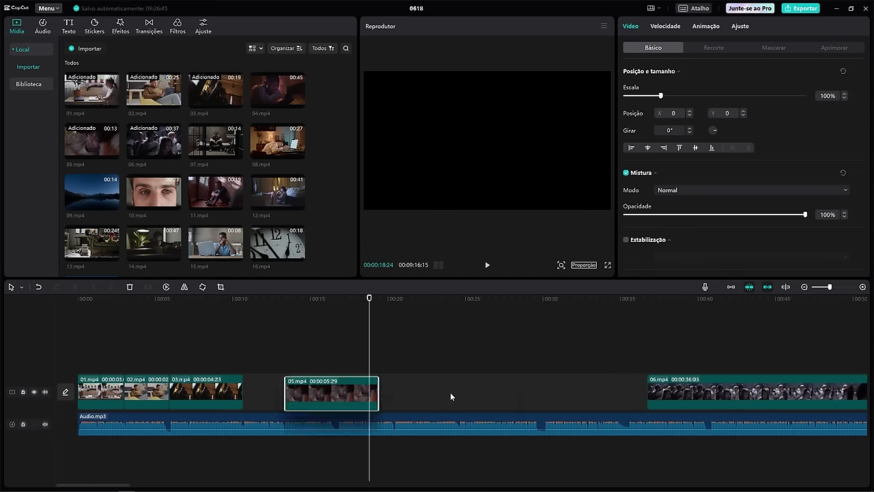
pyautogui.moveTo(450, 392); pyautogui.dragTo(291, 389)
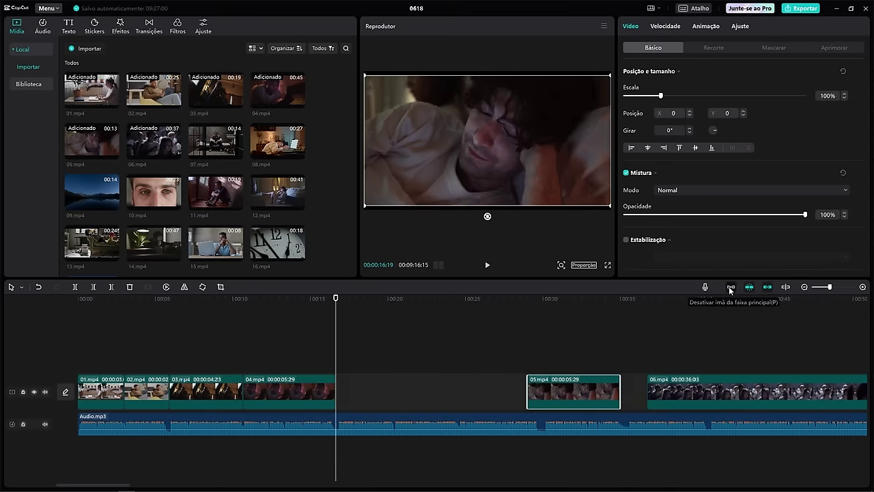
pyautogui.click(730, 287)
# Step: Trim 05.mp4 to a duration of 00:00:03:22 and 06.mp4 to 00:00:04:04
pyautogui.press('space')
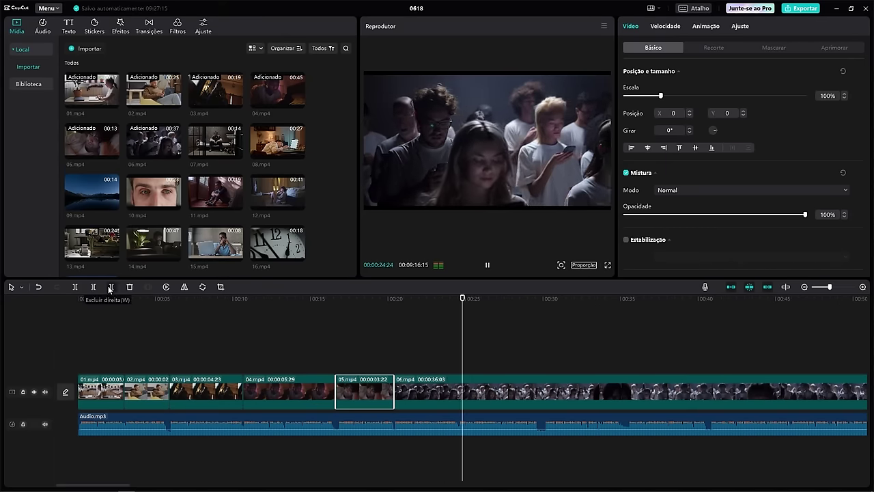
pyautogui.press('w')
pyautogui.press('space')
# Step: Add 07.mp4 after 06.mp4 and trim it to 00:00:05:12, with the main track magnet temporarily off
pyautogui.moveTo(222, 147); pyautogui.dragTo(534, 390)
pyautogui.click(731, 287)
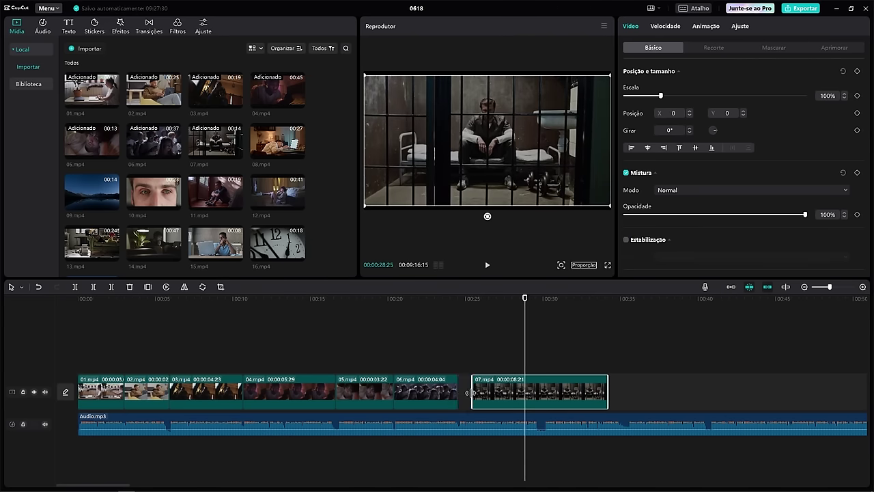
pyautogui.moveTo(593, 393); pyautogui.dragTo(540, 393)
# Step: Add 08.mp4 and 09.mp4 after 07.mp4 on the main track, each trimmed to 00:00:05:12
pyautogui.moveTo(277, 140); pyautogui.dragTo(571, 392)
pyautogui.press('space')
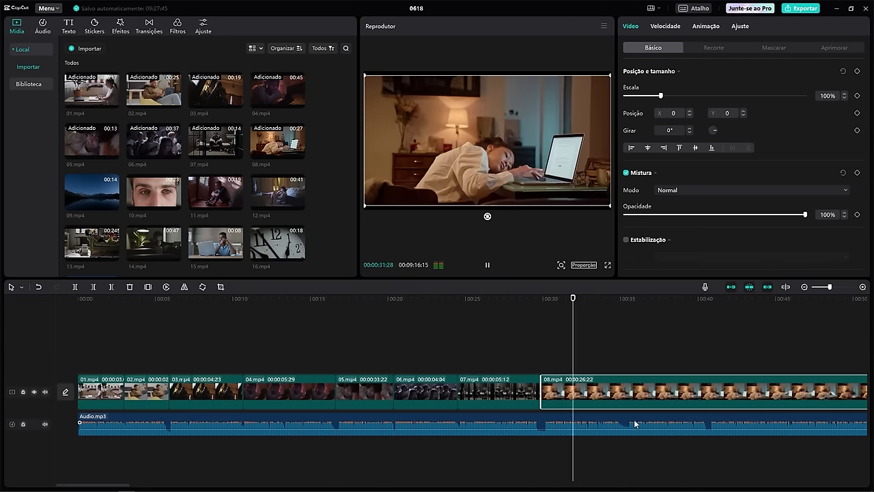
pyautogui.press('w')
pyautogui.moveTo(91, 191); pyautogui.dragTo(774, 423)
pyautogui.moveTo(840, 392); pyautogui.dragTo(708, 393)
# Step: Add 10.mp4 and 11.mp4 after 09.mp4, trimmed to 00:00:05:08 and 00:00:05:18
pyautogui.moveTo(154, 191); pyautogui.dragTo(751, 393)
pyautogui.hscroll(5, 298, 476)
pyautogui.press('space')
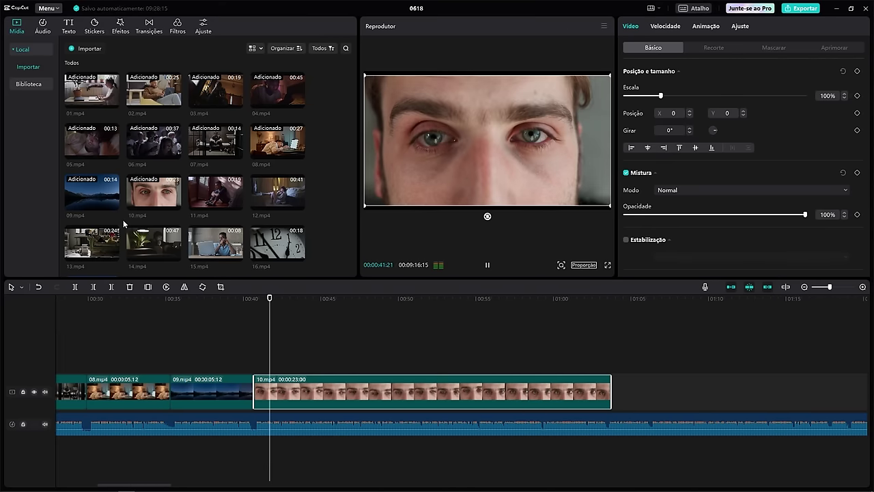
pyautogui.press('w')
pyautogui.moveTo(215, 191); pyautogui.dragTo(383, 393)
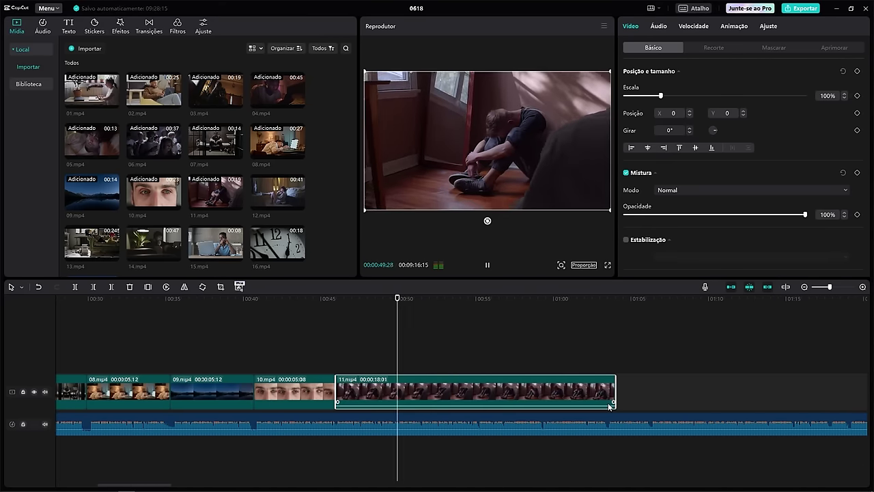
pyautogui.press('w')
# Step: Add 12.mp4 and 13.mp4 after 11.mp4, trimmed to 00:00:07:22 and 00:00:07:01
pyautogui.moveTo(277, 191); pyautogui.dragTo(502, 390)
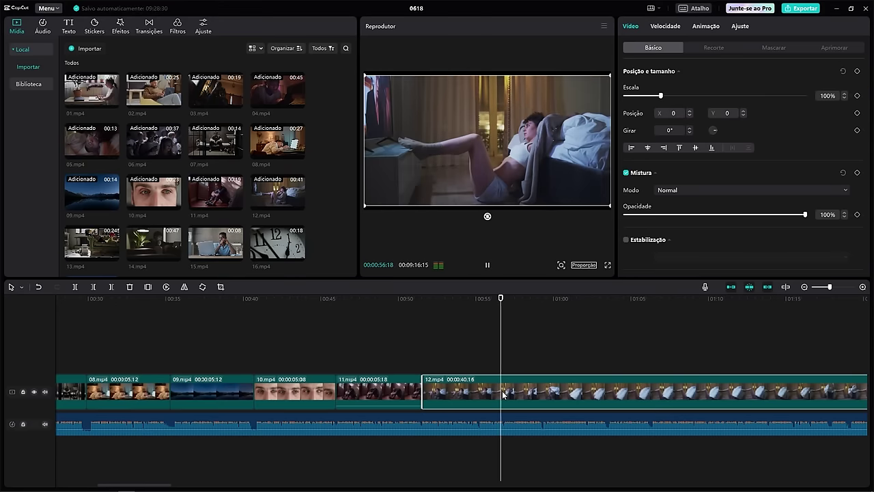
pyautogui.press('w')
pyautogui.moveTo(92, 242); pyautogui.dragTo(580, 393)
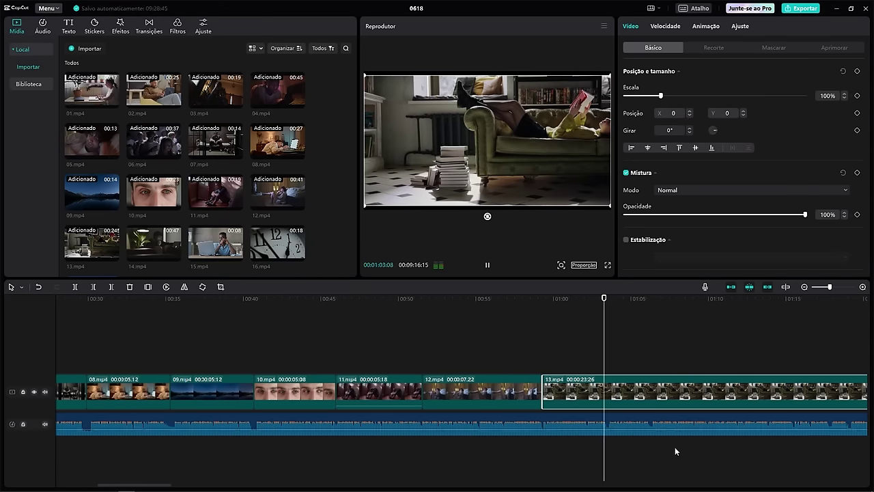
pyautogui.press('space')
pyautogui.click(112, 286)
# Step: Add 14.mp4 and 15.mp4 after 13.mp4, trimmed to 00:00:03:18 and 00:00:03:28
pyautogui.scroll(-1, 269, 157)
pyautogui.moveTo(154, 201); pyautogui.dragTo(670, 388)
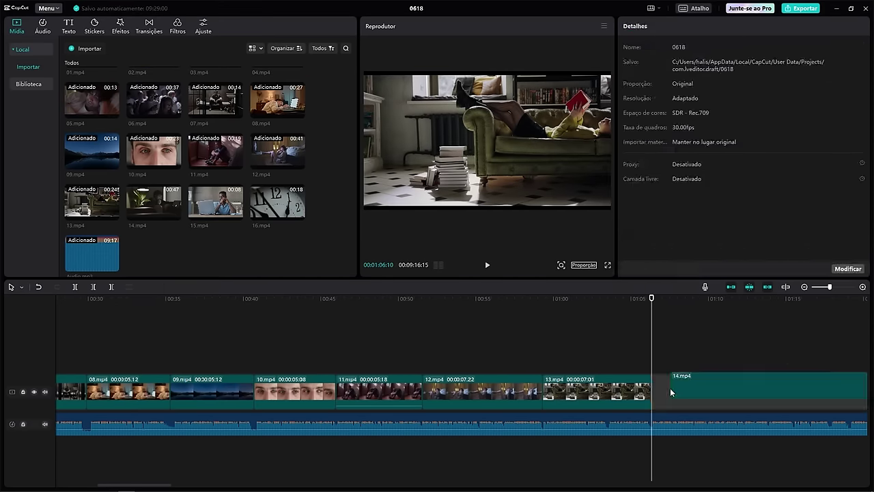
pyautogui.press('space')
pyautogui.click(111, 287)
pyautogui.moveTo(162, 486); pyautogui.dragTo(190, 487)
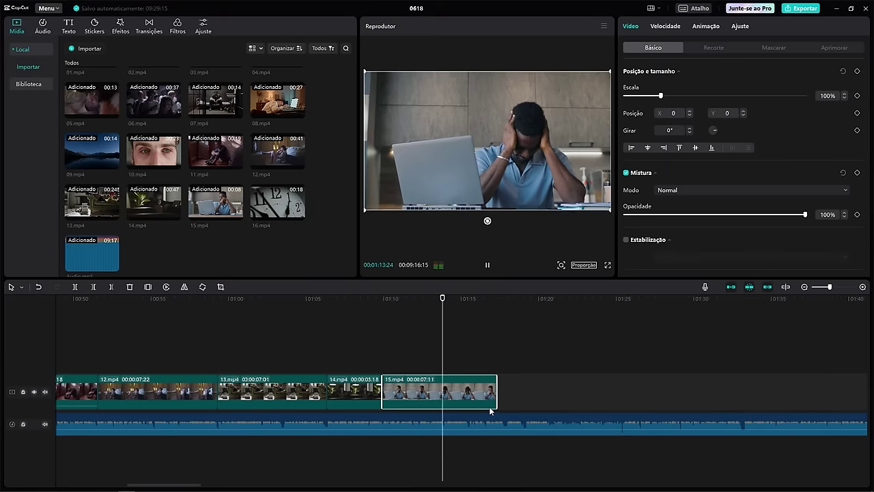
pyautogui.click(112, 286)
# Step: Add 16.mp4 after 15.mp4, trim it to 00:00:06:27 and cut the narration audio off at 00:01:25:11
pyautogui.moveTo(276, 201); pyautogui.dragTo(693, 403)
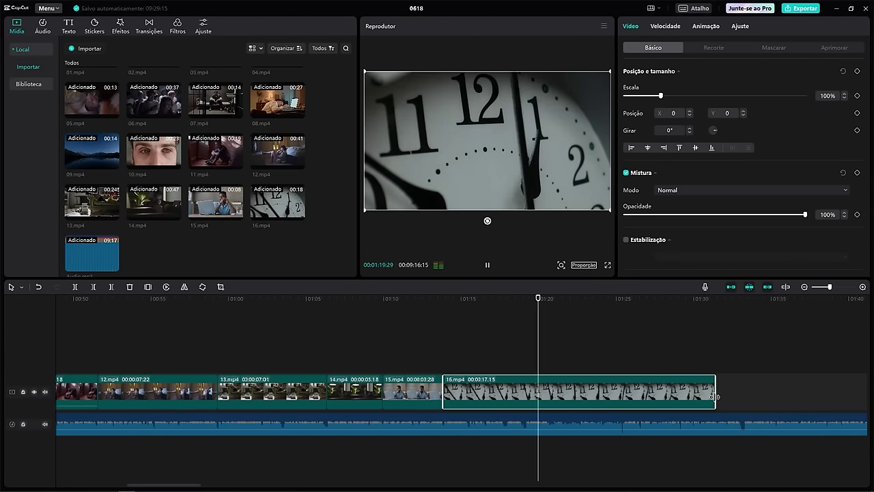
pyautogui.click(111, 286)
pyautogui.press('space')
pyautogui.press('w')
pyautogui.click(593, 376)
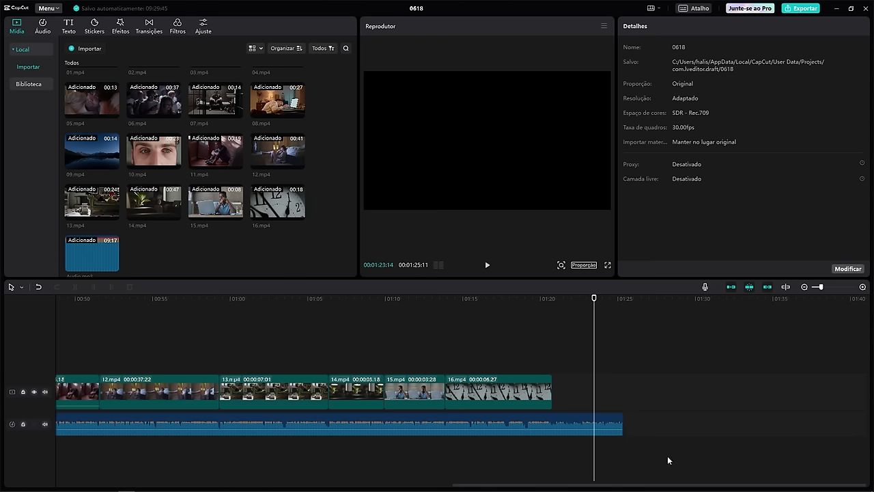
# Step: Return to the start of the timeline and play the assembled video against the narration
pyautogui.moveTo(630, 485); pyautogui.dragTo(232, 485)
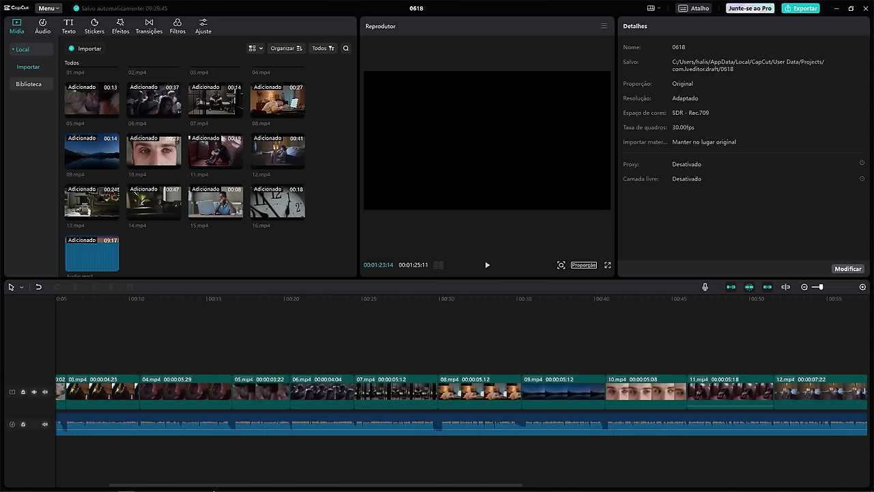
pyautogui.moveTo(122, 298); pyautogui.dragTo(60, 303)
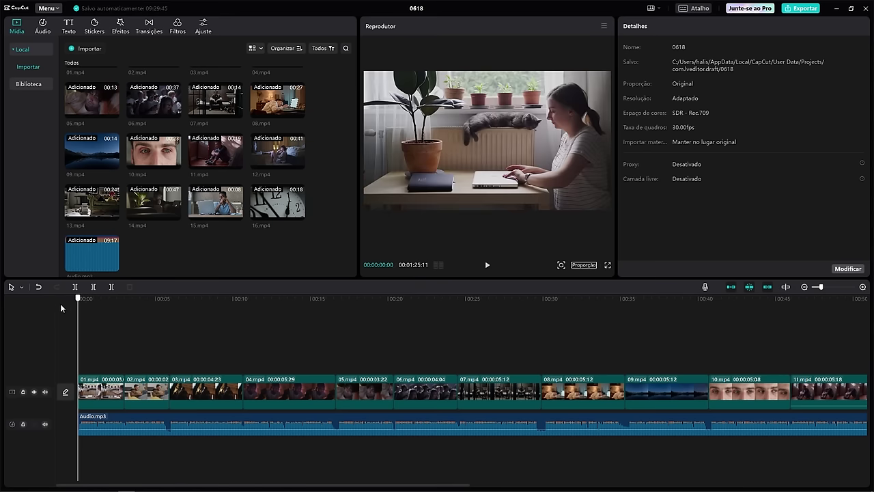
pyautogui.press('space')
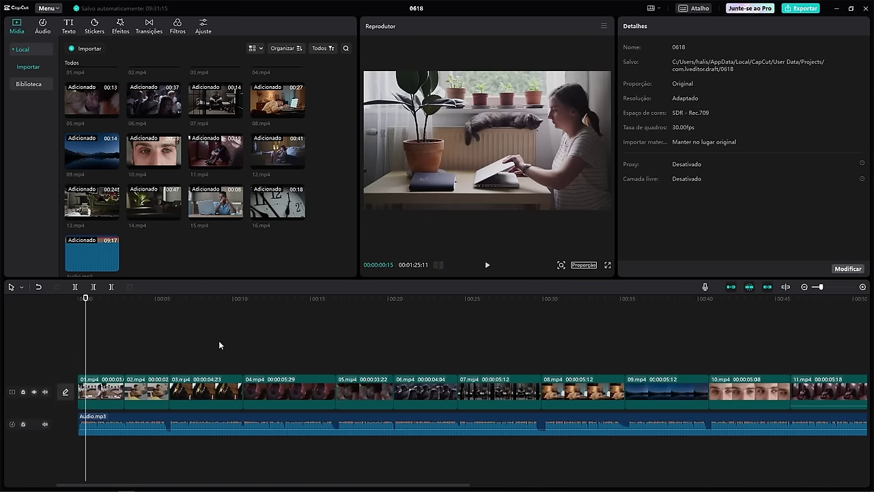
pyautogui.click(71, 299)
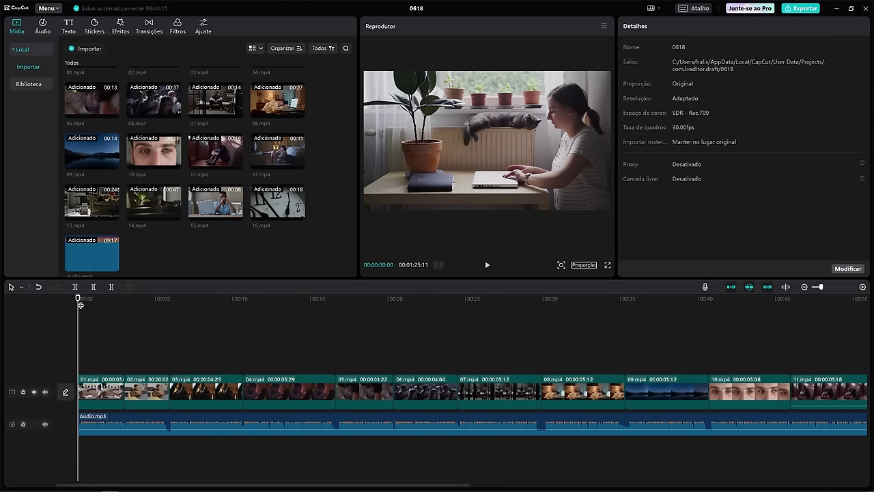
# Step: Set the scale of 04.mp4 to 110% so it fills the frame
pyautogui.moveTo(78, 298); pyautogui.dragTo(193, 293)
pyautogui.moveTo(216, 287); pyautogui.dragTo(274, 283)
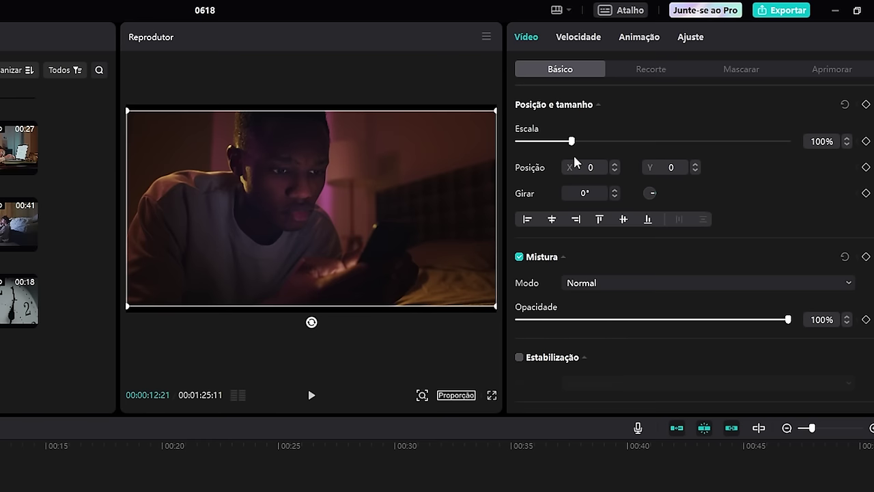
pyautogui.moveTo(574, 143)
pyautogui.mouseDown()
pyautogui.moveTo(595, 142)
pyautogui.moveTo(577, 143)
pyautogui.mouseUp()
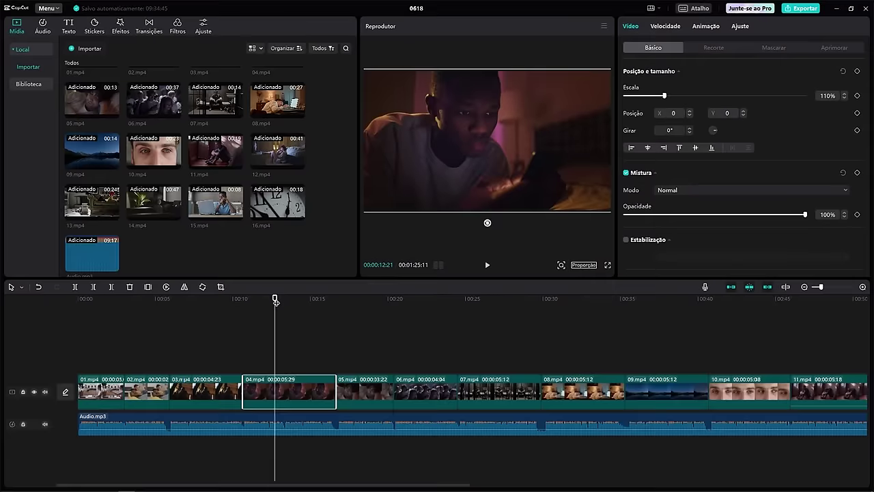
# Step: Animate the scale of 01.mp4 with keyframes, from 100% at the clip's start to 121%
pyautogui.moveTo(276, 298); pyautogui.dragTo(95, 314)
pyautogui.click(104, 392)
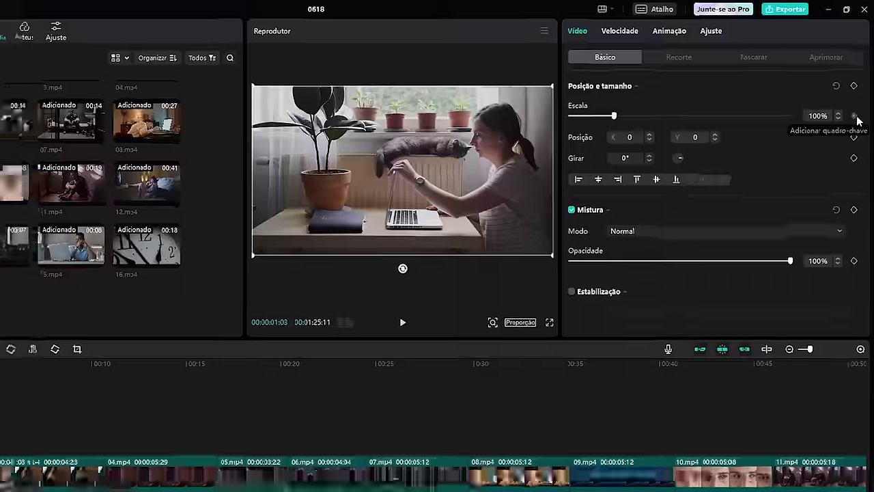
pyautogui.click(844, 187)
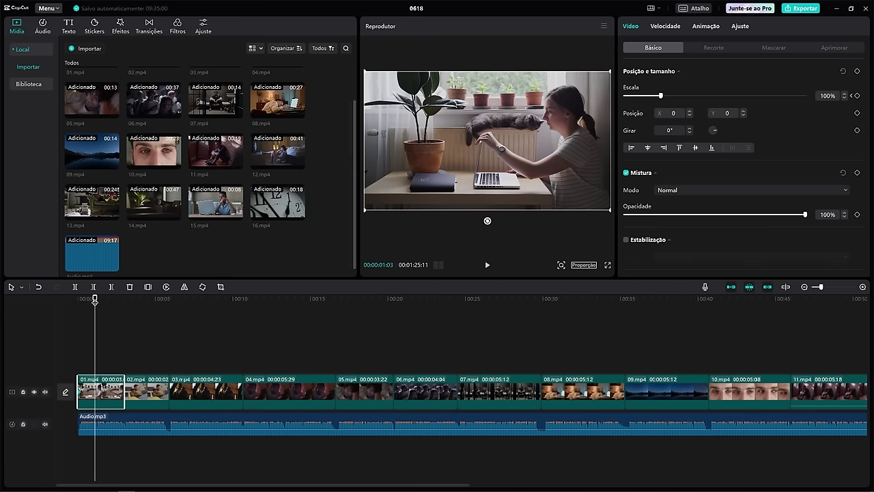
pyautogui.moveTo(95, 298); pyautogui.dragTo(111, 298)
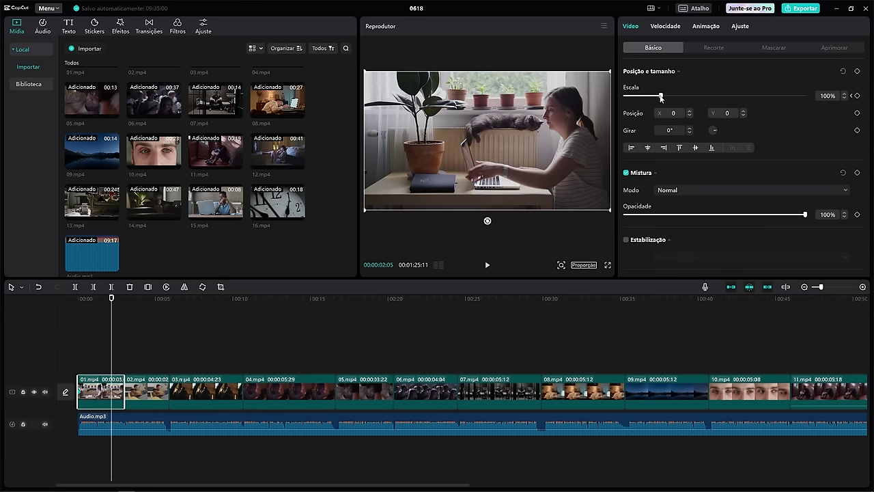
pyautogui.moveTo(661, 98); pyautogui.dragTo(669, 99)
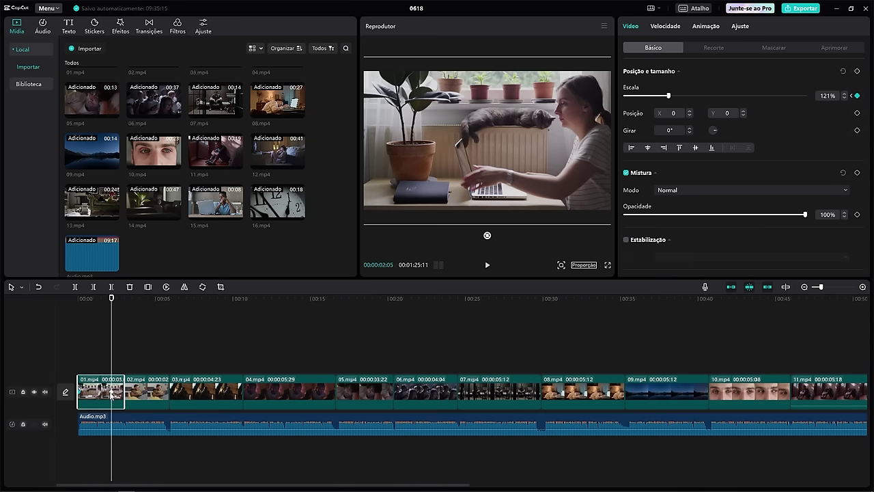
pyautogui.hotkey('ctrl', 'z')
# Step: Animate the scale of 02.mp4 with keyframes, from 100% at the clip's start to 123%
pyautogui.moveTo(107, 294); pyautogui.dragTo(139, 304)
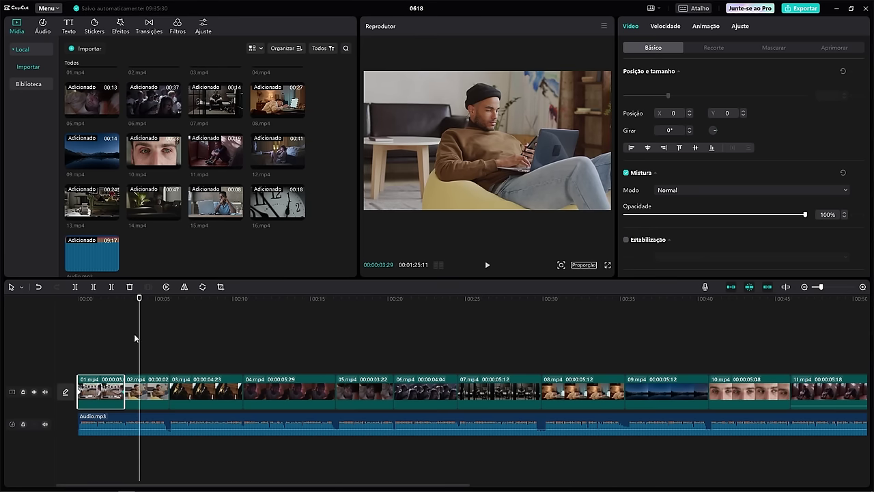
pyautogui.click(145, 397)
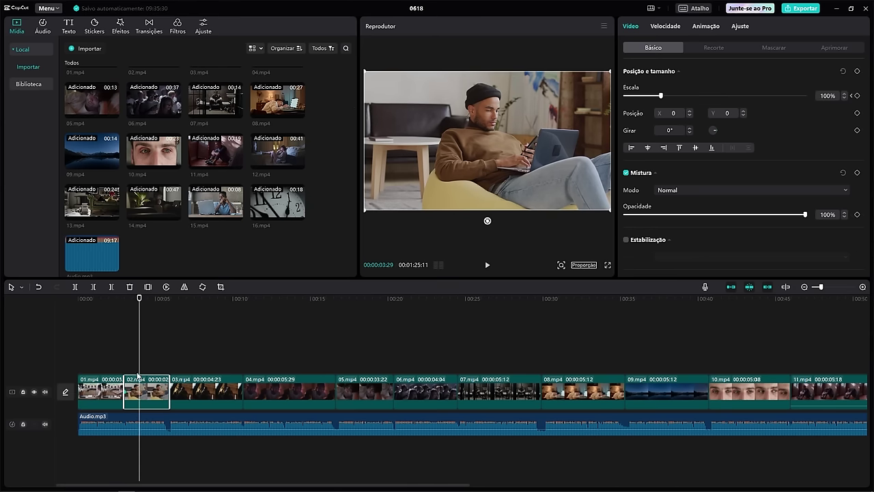
pyautogui.moveTo(662, 97); pyautogui.dragTo(670, 96)
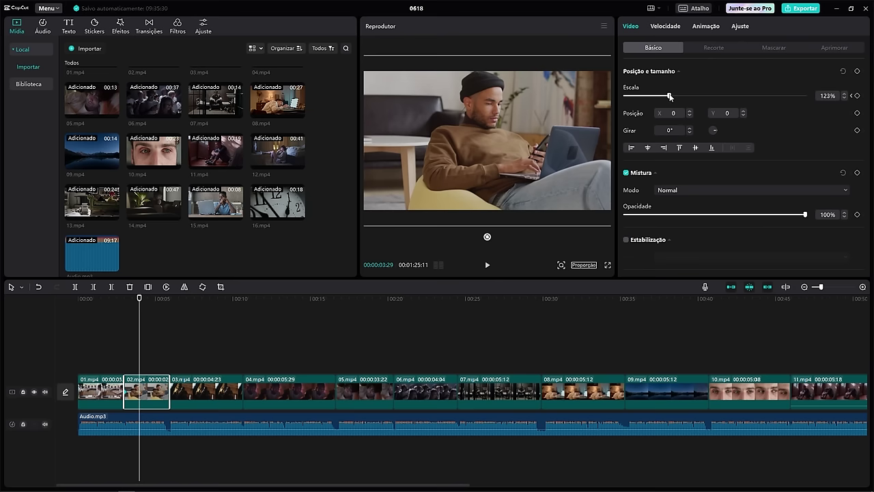
# Step: Animate the scale of 03.mp4 with keyframes as a zoom-out, from 164% at its start to 102% at its end
pyautogui.moveTo(84, 300); pyautogui.dragTo(176, 324)
pyautogui.click(195, 401)
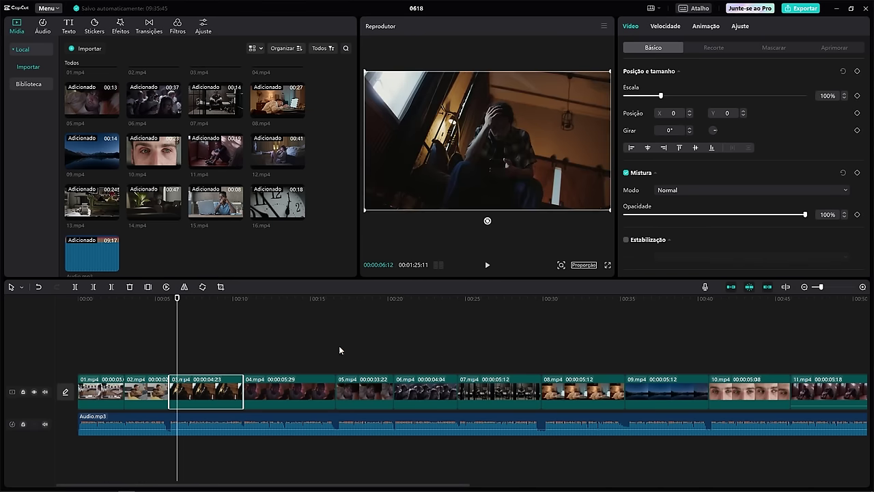
pyautogui.moveTo(660, 96); pyautogui.dragTo(684, 99)
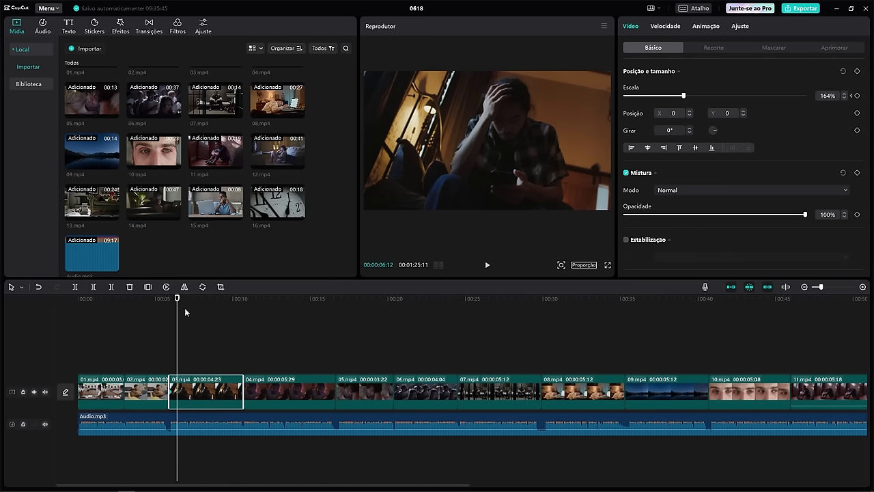
pyautogui.moveTo(178, 299); pyautogui.dragTo(236, 306)
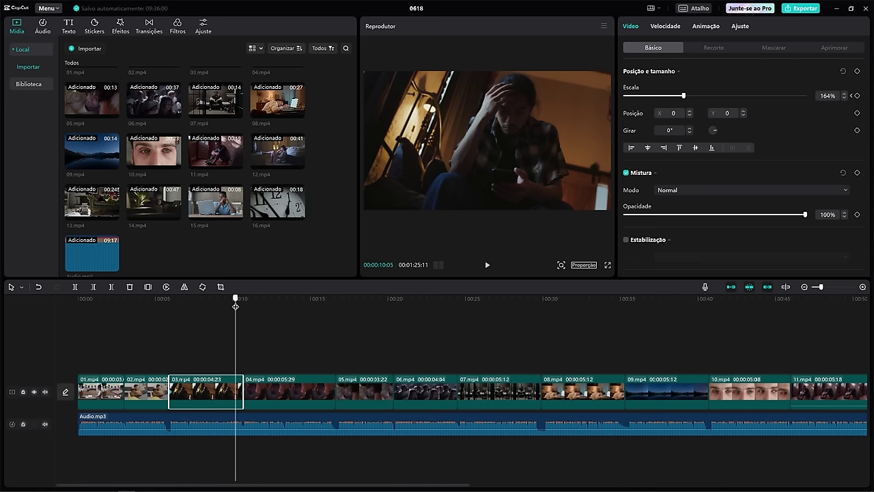
pyautogui.moveTo(685, 94); pyautogui.dragTo(660, 97)
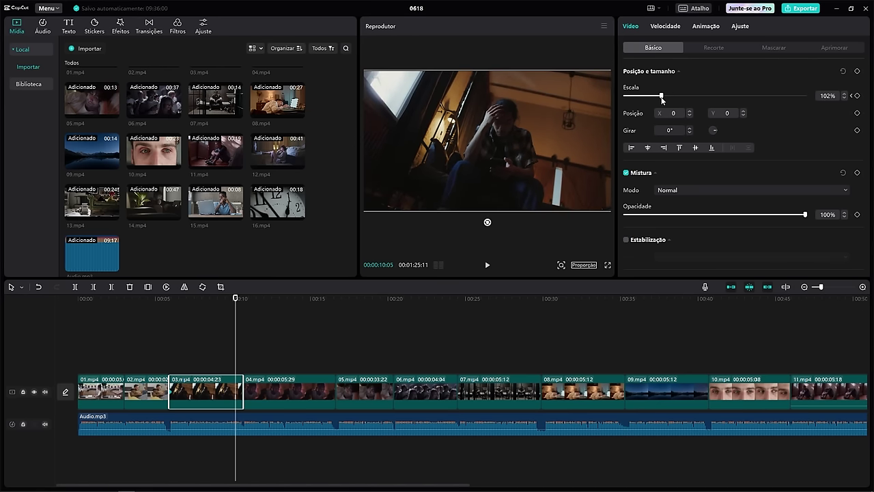
pyautogui.moveTo(235, 394); pyautogui.dragTo(240, 394)
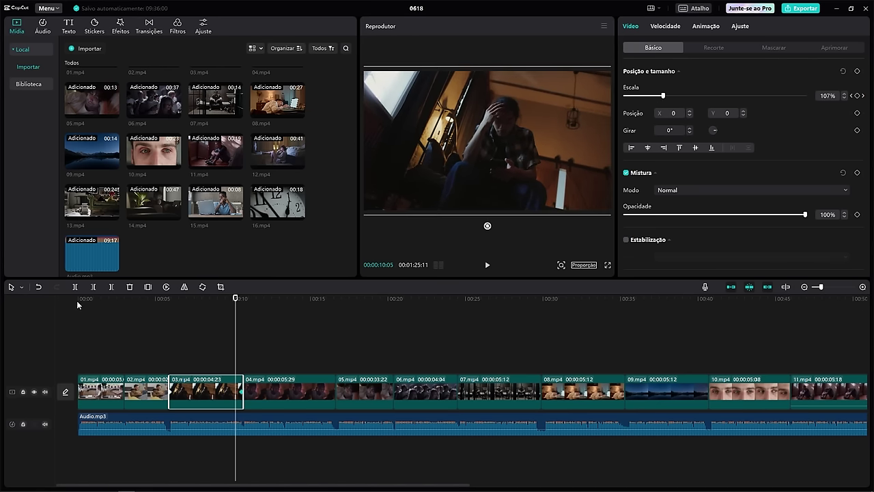
# Step: Animate the scale of 04.mp4 with keyframes, from 110% at its start to about 130% at its end
pyautogui.moveTo(94, 298); pyautogui.dragTo(267, 320)
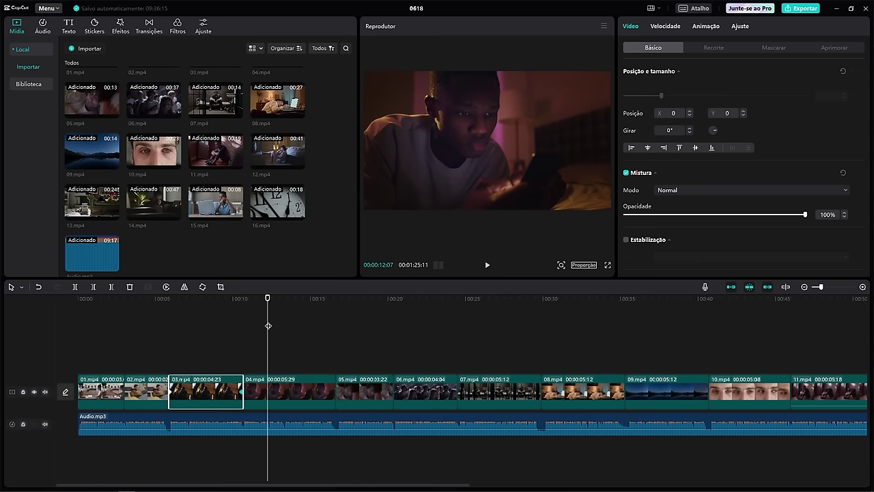
pyautogui.click(286, 402)
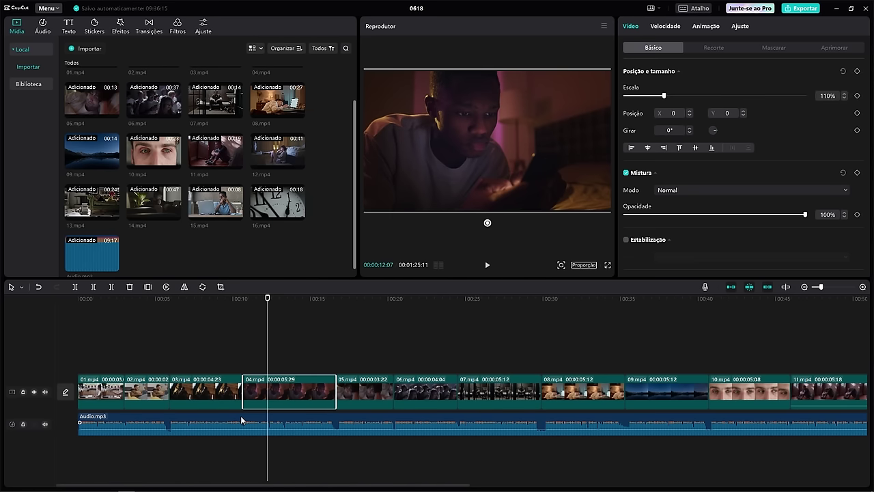
pyautogui.click(243, 299)
pyautogui.moveTo(246, 299)
pyautogui.mouseDown()
pyautogui.moveTo(290, 300)
pyautogui.moveTo(251, 299)
pyautogui.mouseUp()
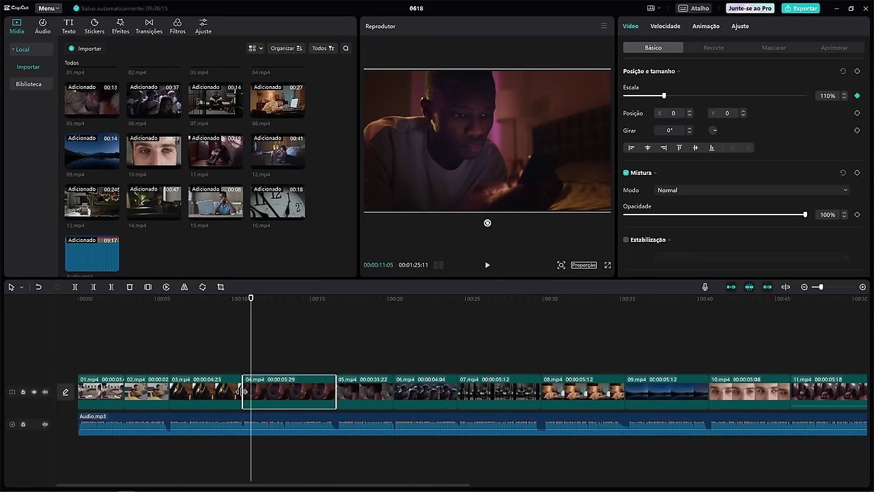
pyautogui.moveTo(316, 299); pyautogui.dragTo(326, 299)
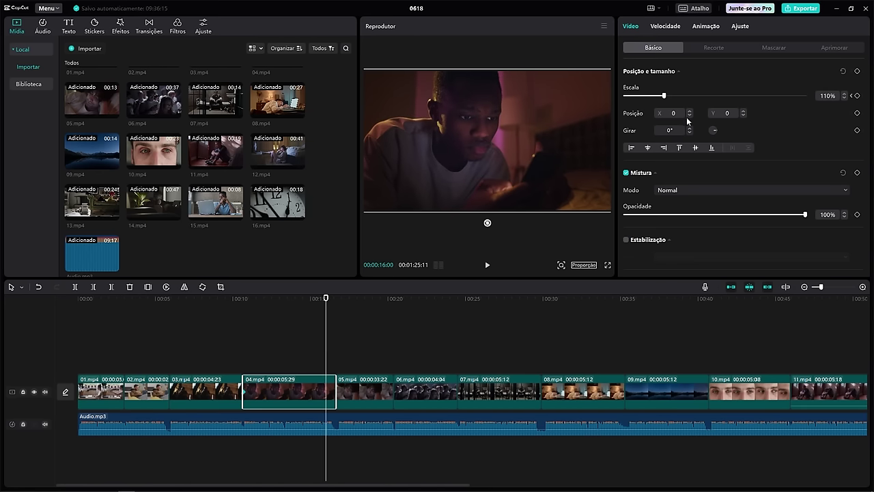
pyautogui.moveTo(664, 96); pyautogui.dragTo(672, 96)
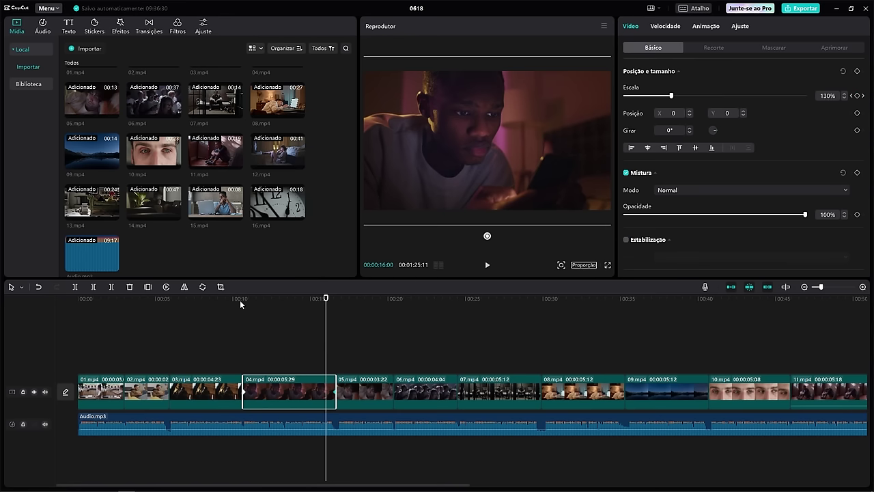
# Step: Animate the scale of 05.mp4 with keyframes, from 109% at the clip's start to 126% near its end
pyautogui.moveTo(244, 299); pyautogui.dragTo(351, 298)
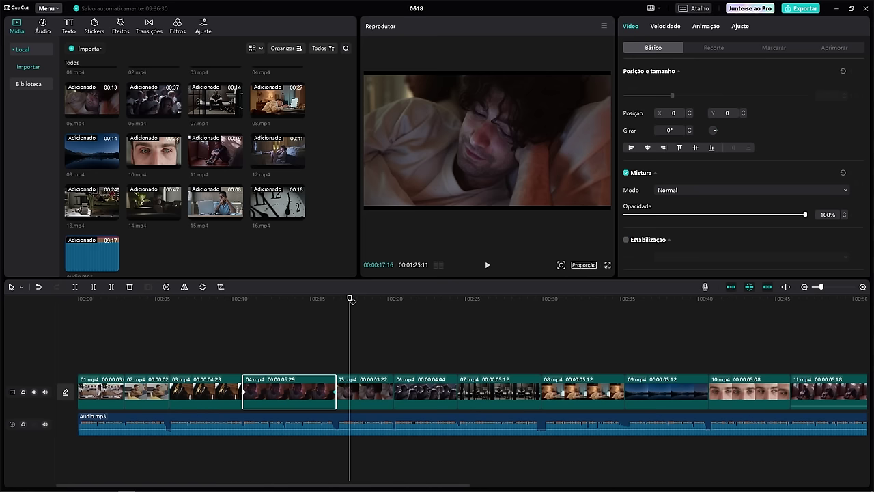
pyautogui.click(364, 393)
pyautogui.moveTo(660, 96); pyautogui.dragTo(663, 96)
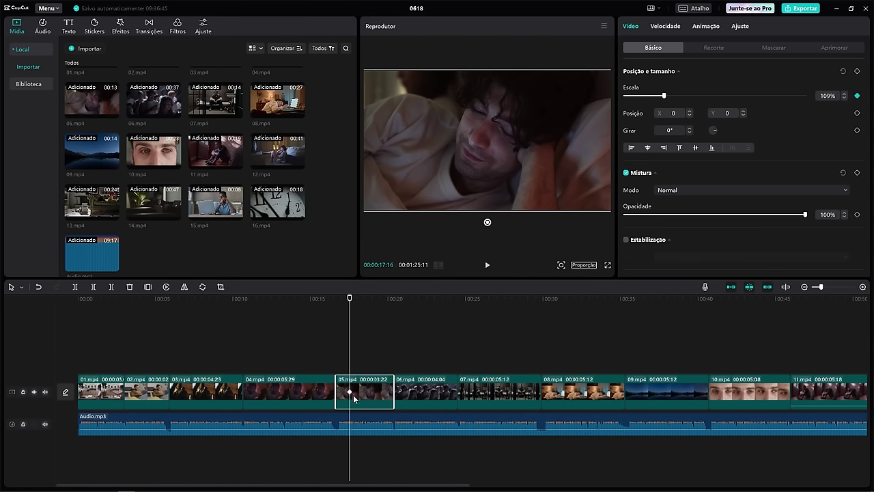
pyautogui.moveTo(354, 298); pyautogui.dragTo(375, 299)
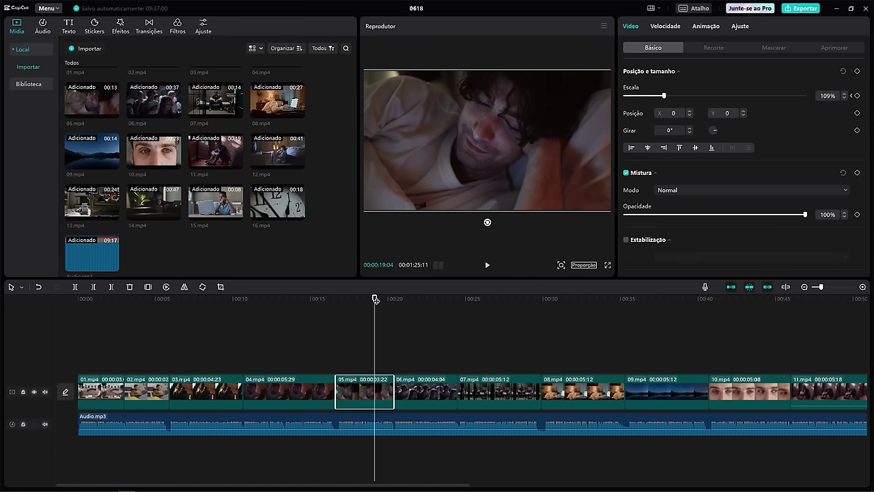
pyautogui.moveTo(666, 96); pyautogui.dragTo(673, 96)
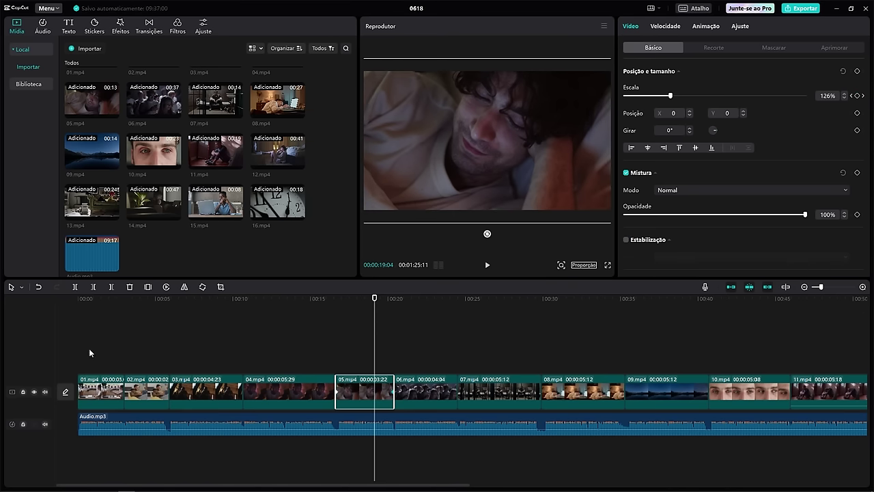
# Step: Scale 06.mp4 up to 108% so it fills the frame
pyautogui.click(419, 388)
pyautogui.moveTo(397, 301); pyautogui.dragTo(428, 301)
pyautogui.moveTo(660, 95); pyautogui.dragTo(665, 96)
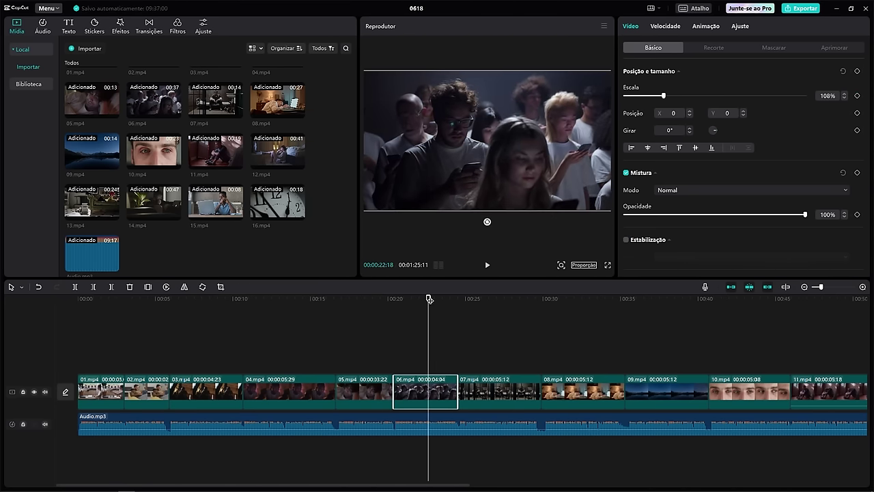
# Step: Animate the scale of 07.mp4 with keyframes, from 111% at the clip's start to 138%
pyautogui.moveTo(428, 299); pyautogui.dragTo(481, 298)
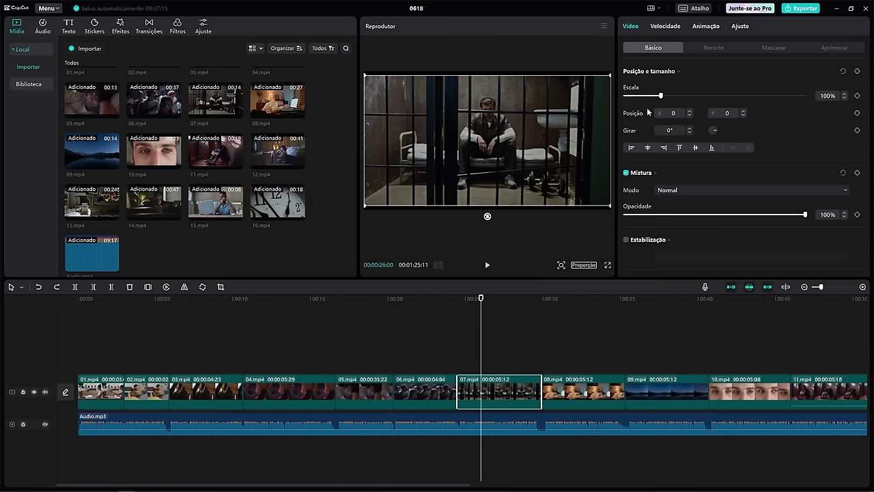
pyautogui.moveTo(661, 97); pyautogui.dragTo(665, 96)
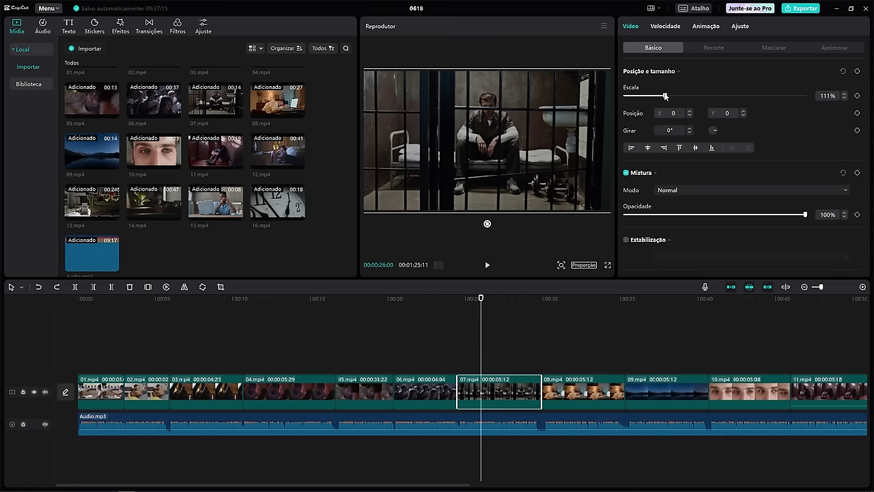
pyautogui.click(858, 96)
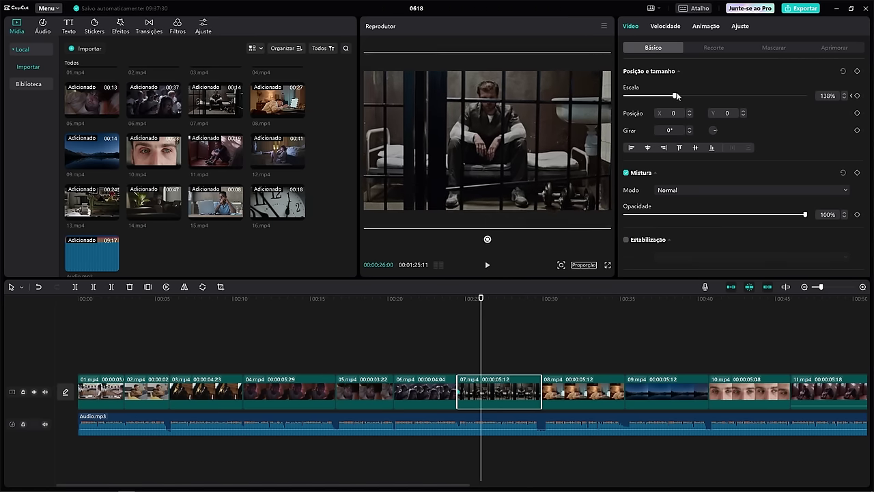
pyautogui.click(435, 299)
# Step: Animate the scale of 08.mp4 with keyframes from 109% to 134%, also keyframing its rotation at the start
pyautogui.moveTo(437, 300); pyautogui.dragTo(556, 406)
pyautogui.click(573, 396)
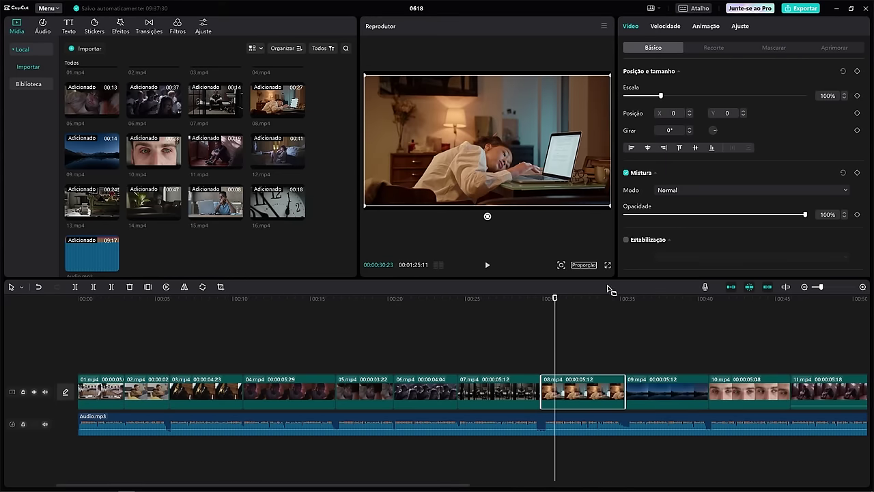
pyautogui.click(857, 96)
pyautogui.click(857, 130)
pyautogui.moveTo(660, 97); pyautogui.dragTo(664, 96)
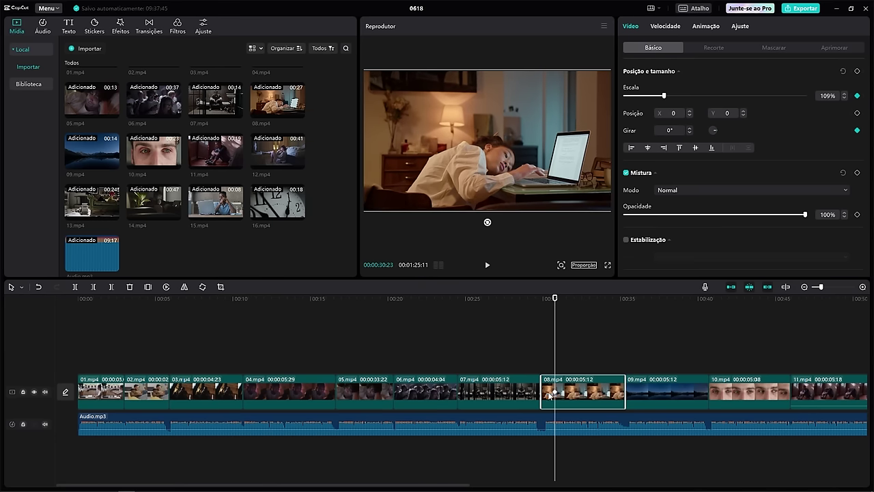
pyautogui.moveTo(554, 298); pyautogui.dragTo(589, 298)
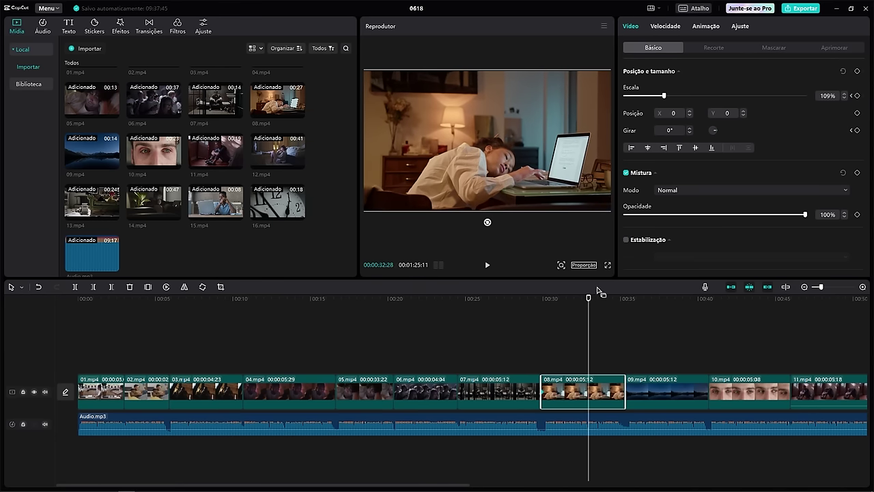
pyautogui.moveTo(665, 97); pyautogui.dragTo(674, 96)
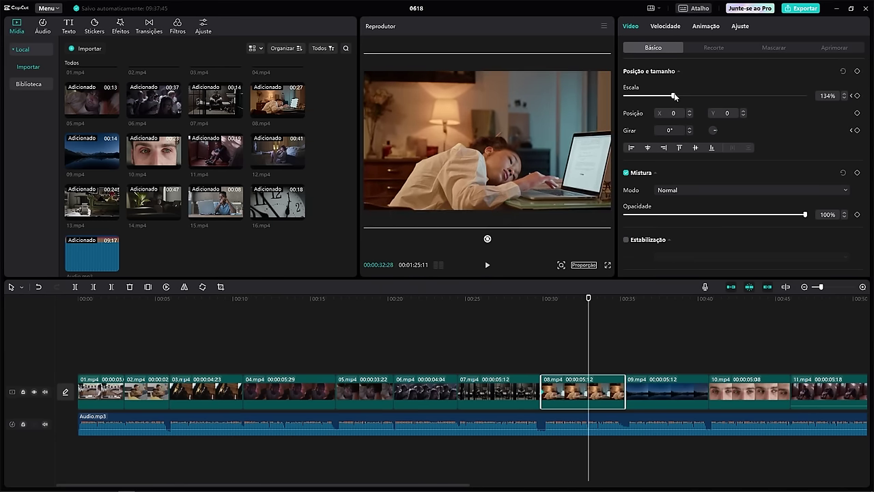
# Step: Set the rotation of 08.mp4 to -6° at its end keyframe and preview the combined zoom and tilt
pyautogui.moveTo(686, 130); pyautogui.dragTo(689, 135)
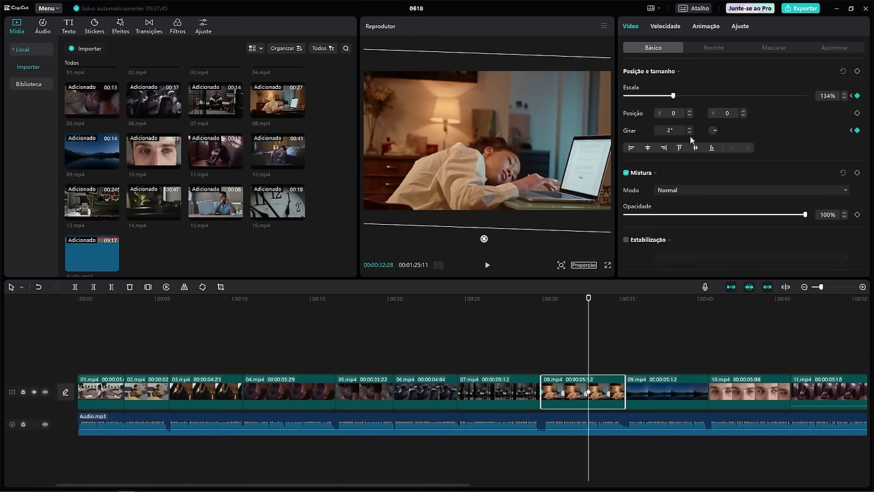
pyautogui.click(690, 133)
pyautogui.click(689, 133)
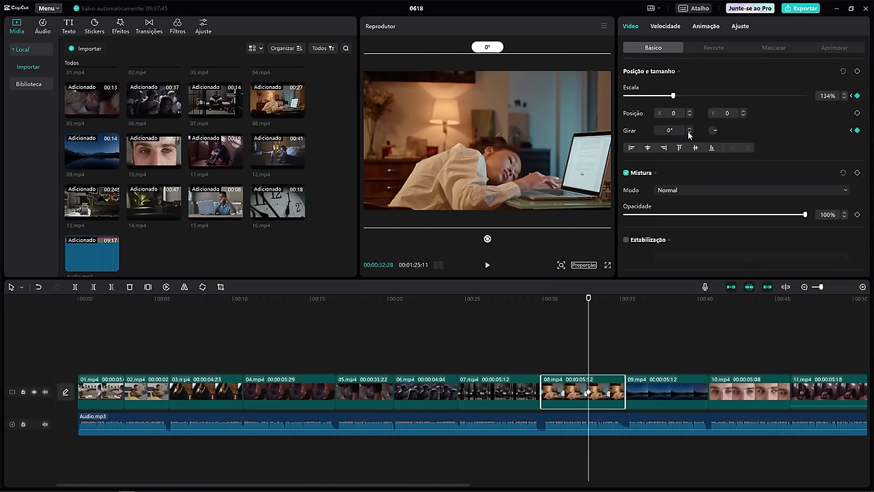
pyautogui.click(689, 133)
pyautogui.click(689, 132)
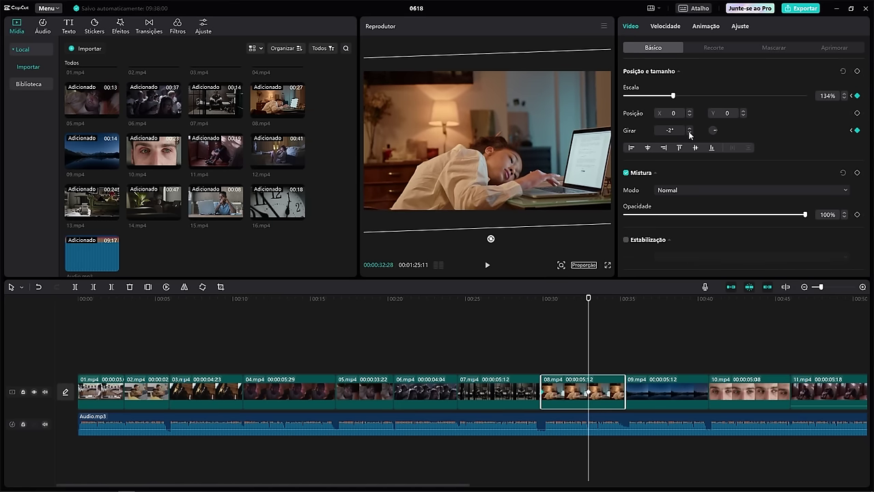
pyautogui.click(688, 132)
pyautogui.click(689, 131)
pyautogui.click(688, 131)
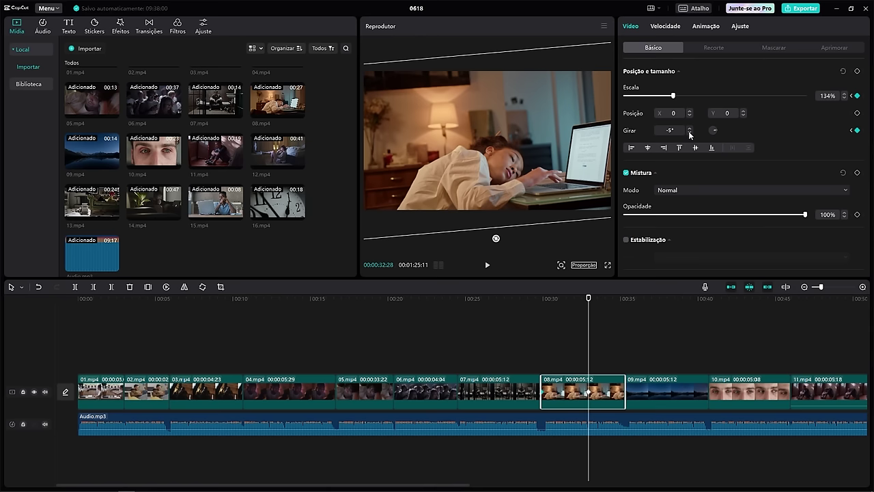
pyautogui.click(688, 132)
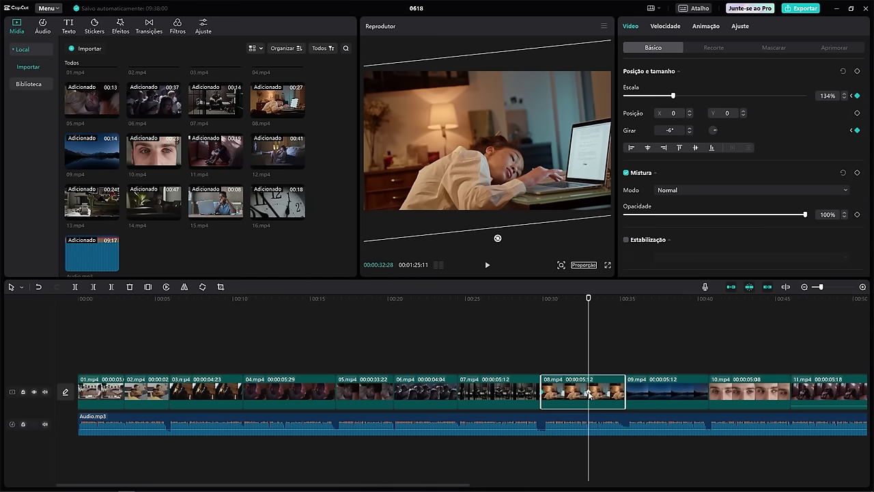
pyautogui.moveTo(522, 305); pyautogui.dragTo(619, 324)
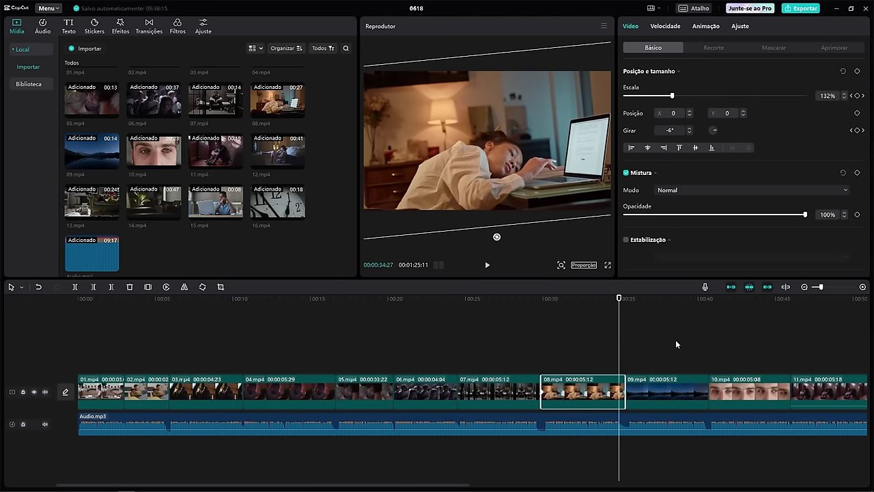
# Step: Preview 09.mp4 and turn off the main track magnet so that the neighbouring clips stay in place
pyautogui.click(674, 299)
pyautogui.click(666, 391)
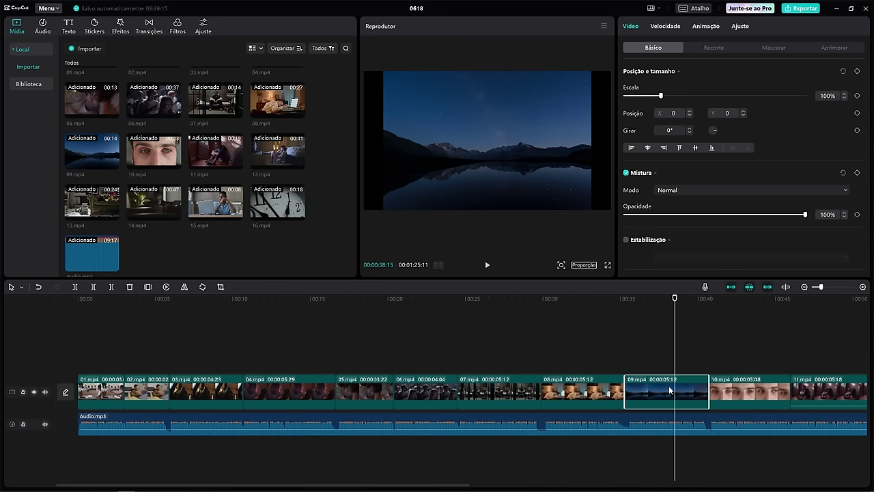
pyautogui.moveTo(624, 297); pyautogui.dragTo(685, 309)
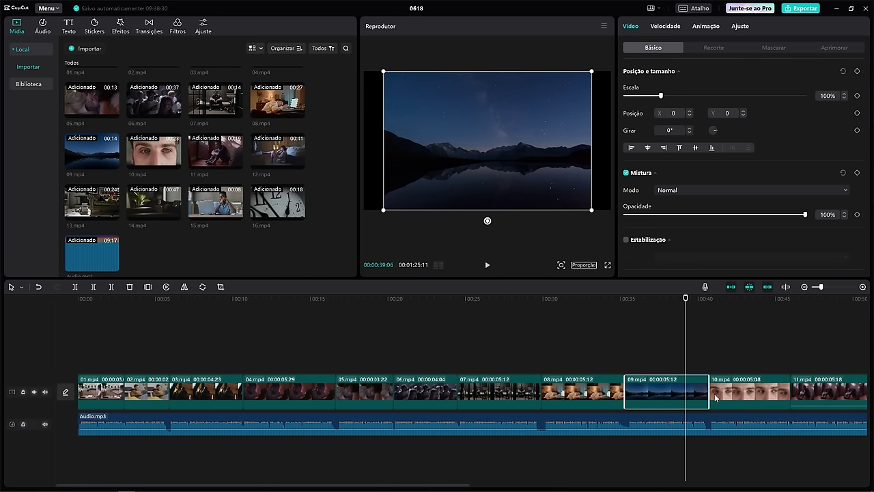
pyautogui.click(730, 290)
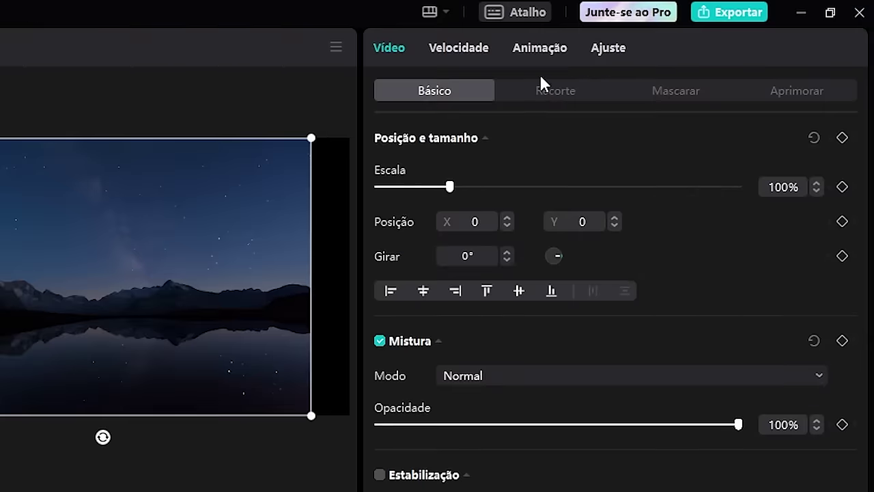
# Step: Speed up 09.mp4 to 2.0x and extend the clip to fill its 5.4 s slot before 10.mp4
pyautogui.click(466, 54)
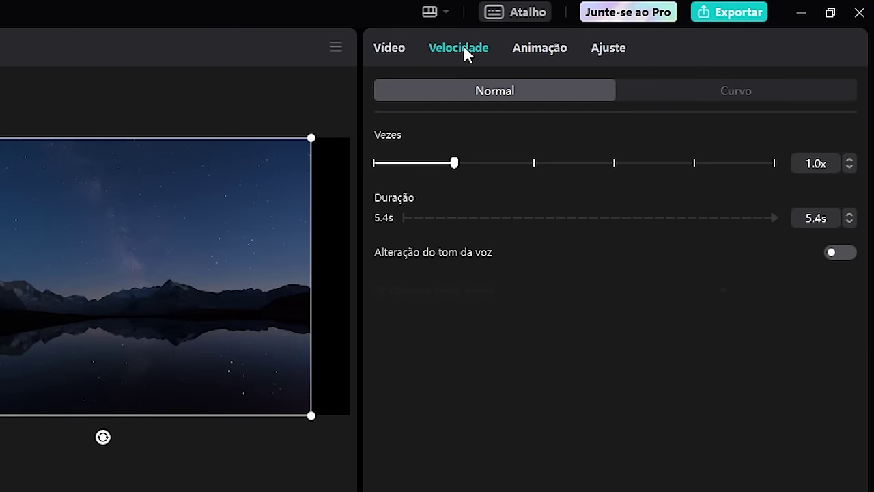
pyautogui.click(615, 164)
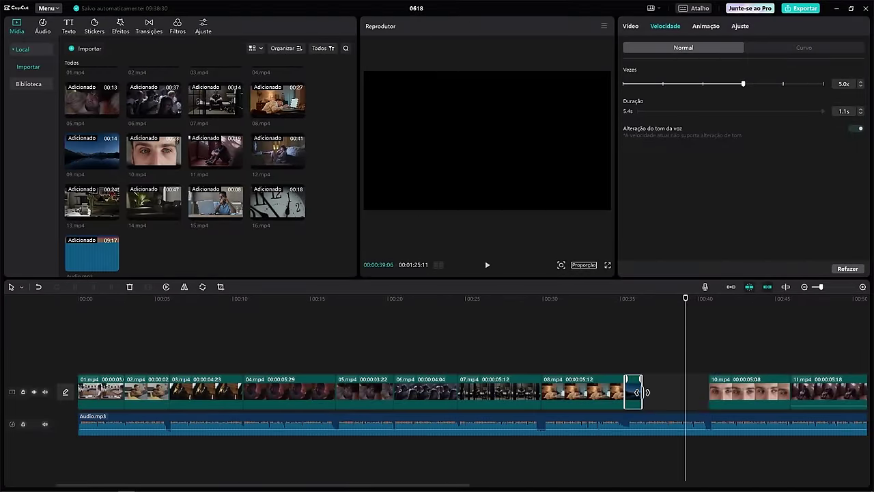
pyautogui.moveTo(641, 392); pyautogui.dragTo(666, 392)
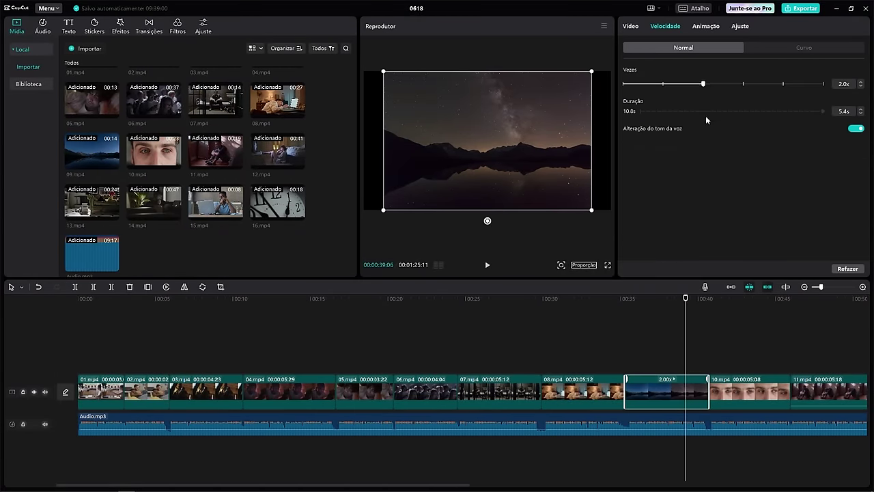
# Step: Preview the sped-up 09.mp4 and scale it to 123% so it fills the frame
pyautogui.moveTo(624, 305); pyautogui.dragTo(677, 305)
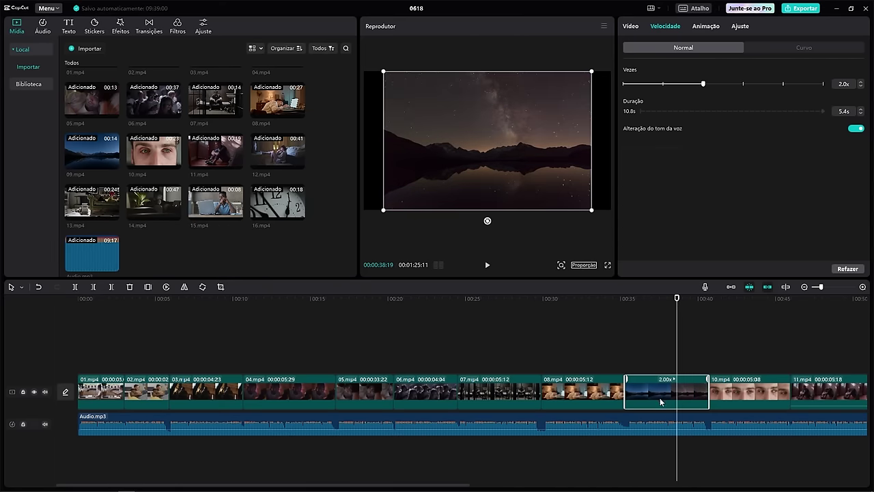
pyautogui.click(629, 27)
pyautogui.moveTo(661, 98); pyautogui.dragTo(669, 97)
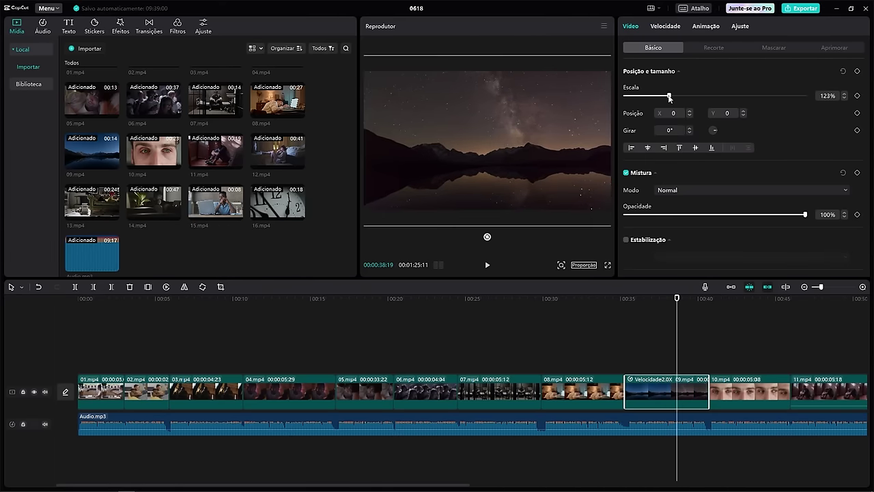
# Step: Scale 10.mp4 to 111% so it fills the frame
pyautogui.moveTo(610, 298); pyautogui.dragTo(727, 301)
pyautogui.click(737, 398)
pyautogui.click(666, 95)
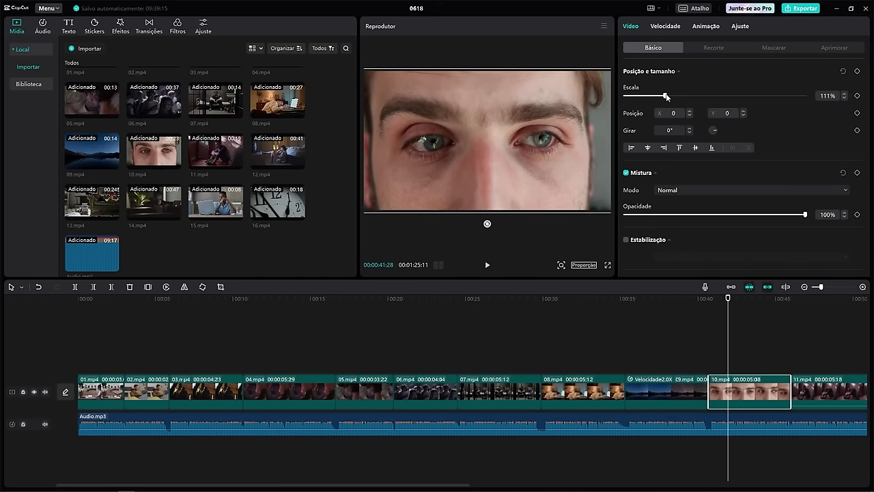
# Step: Check how 11.mp4 fills the frame and scale 12.mp4 to 111%
pyautogui.moveTo(361, 485); pyautogui.dragTo(557, 480)
pyautogui.click(445, 298)
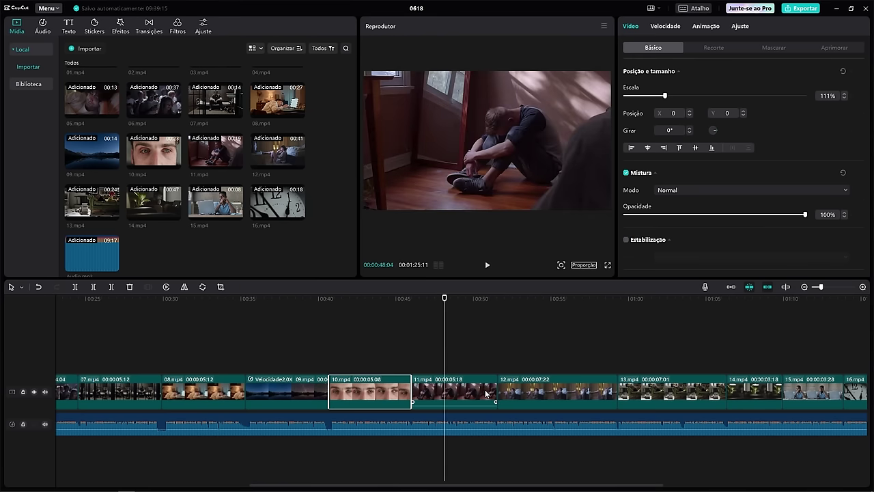
pyautogui.click(470, 393)
pyautogui.moveTo(506, 299); pyautogui.dragTo(549, 299)
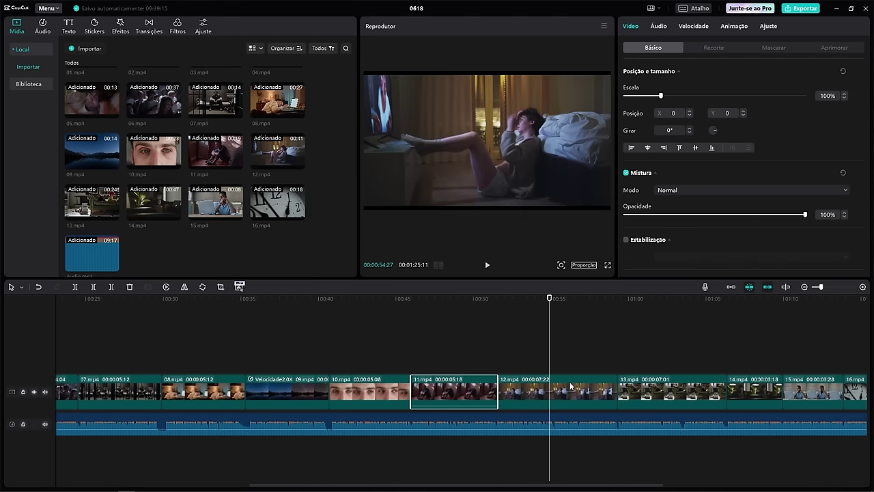
pyautogui.click(570, 384)
pyautogui.click(664, 96)
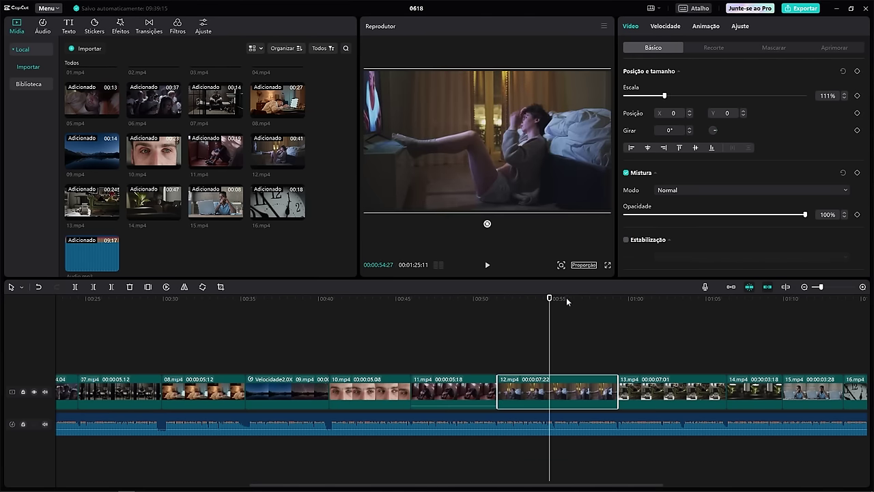
# Step: Reframe 13.mp4 with a scale of 134% and a horizontal position of -615
pyautogui.click(601, 308)
pyautogui.click(637, 298)
pyautogui.moveTo(638, 298); pyautogui.dragTo(667, 299)
pyautogui.click(683, 393)
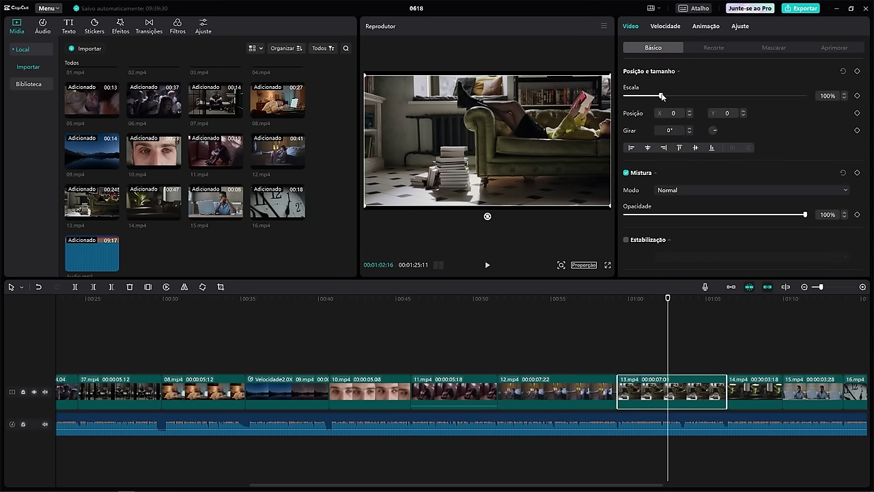
pyautogui.moveTo(662, 96); pyautogui.dragTo(679, 95)
pyautogui.moveTo(533, 147); pyautogui.dragTo(484, 146)
pyautogui.moveTo(678, 96); pyautogui.dragTo(673, 97)
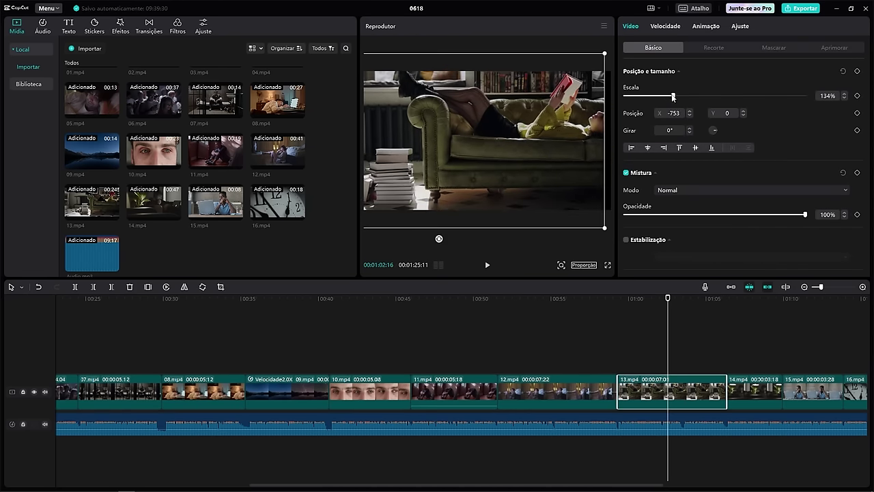
pyautogui.moveTo(509, 144); pyautogui.dragTo(511, 138)
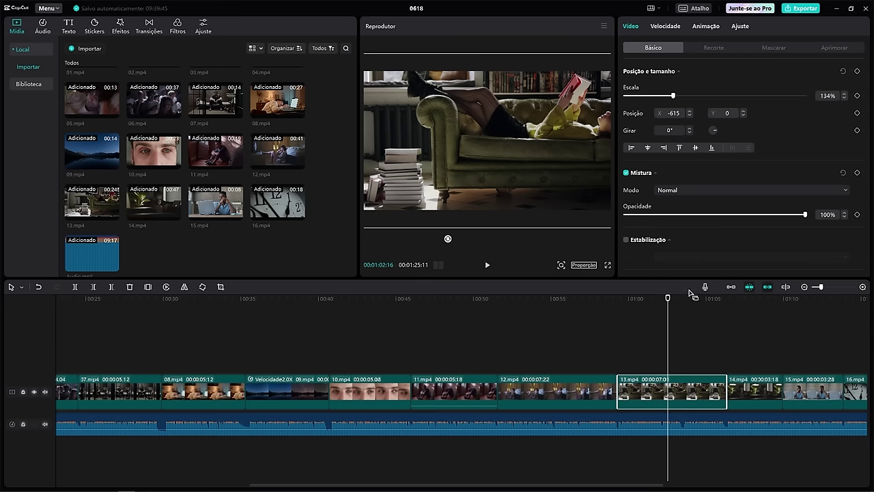
# Step: Keyframe a zoom on 14.mp4 with the scale raised to 126% partway through the clip
pyautogui.click(724, 298)
pyautogui.click(743, 298)
pyautogui.click(754, 390)
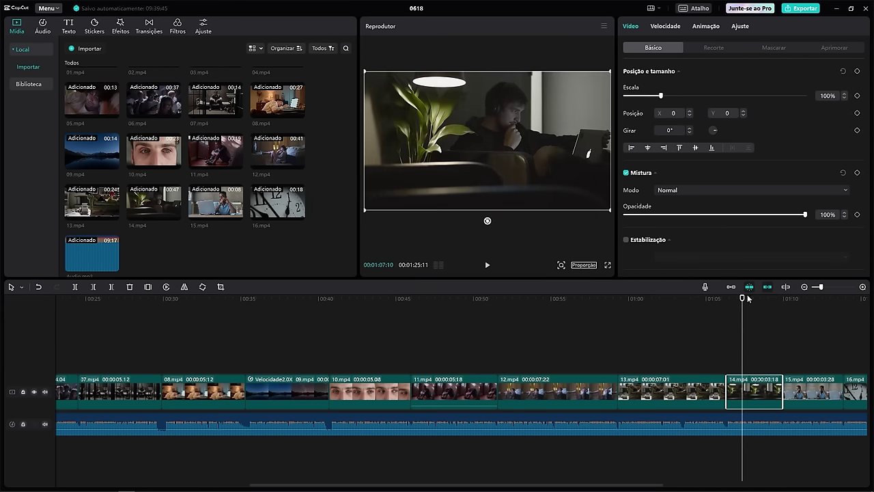
pyautogui.moveTo(660, 95); pyautogui.dragTo(663, 96)
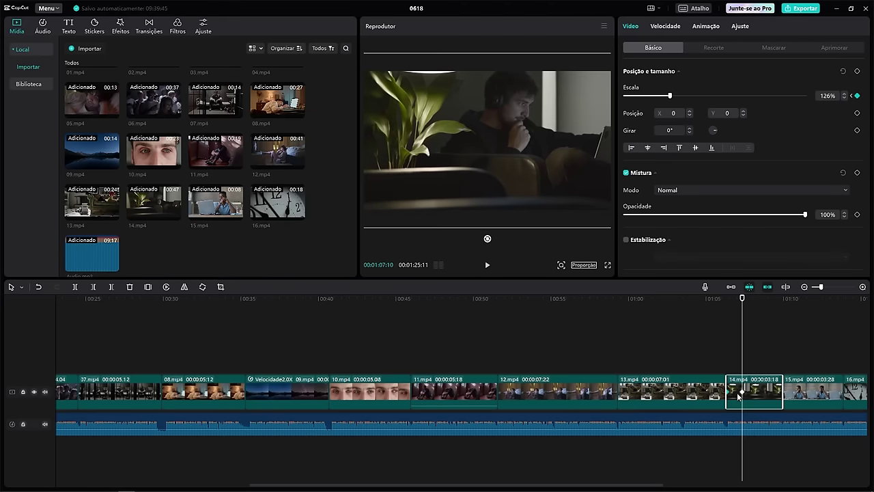
# Step: Warm up the colours of 01.mp4 by setting its temperature to 28 and tint to 13
pyautogui.moveTo(759, 306); pyautogui.dragTo(94, 324)
pyautogui.click(120, 395)
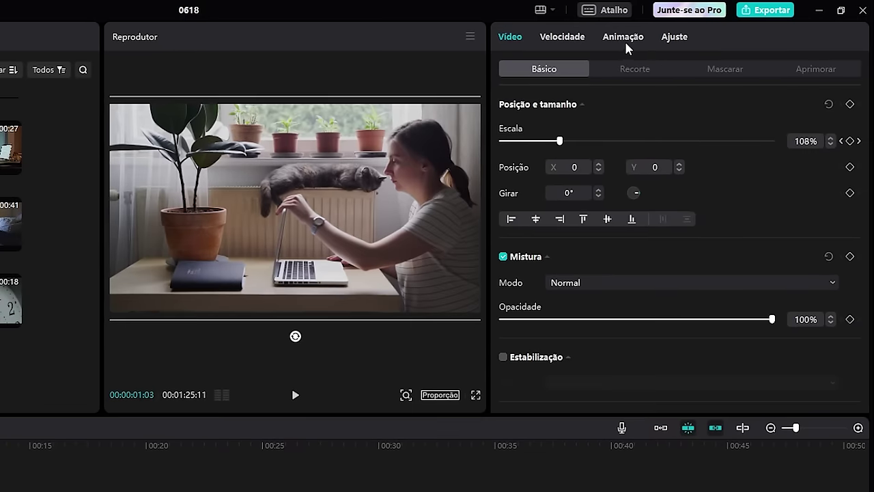
pyautogui.click(676, 39)
pyautogui.scroll(-2, 656, 351)
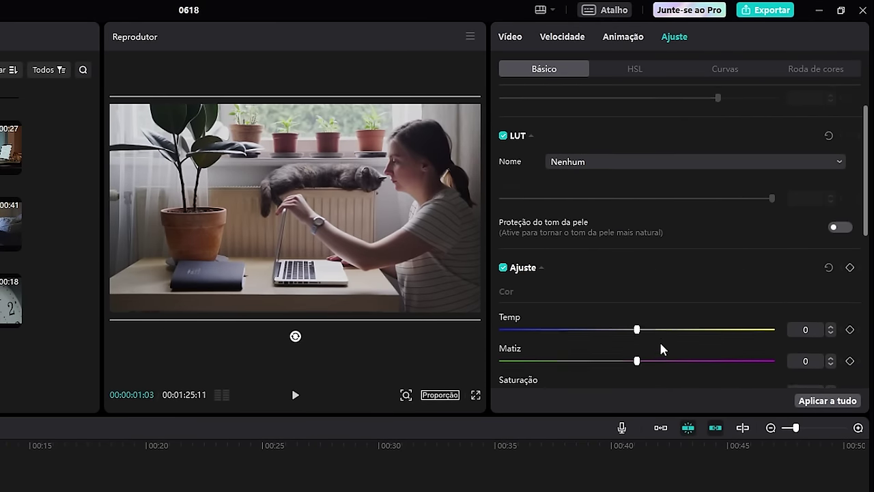
pyautogui.moveTo(638, 324); pyautogui.dragTo(728, 325)
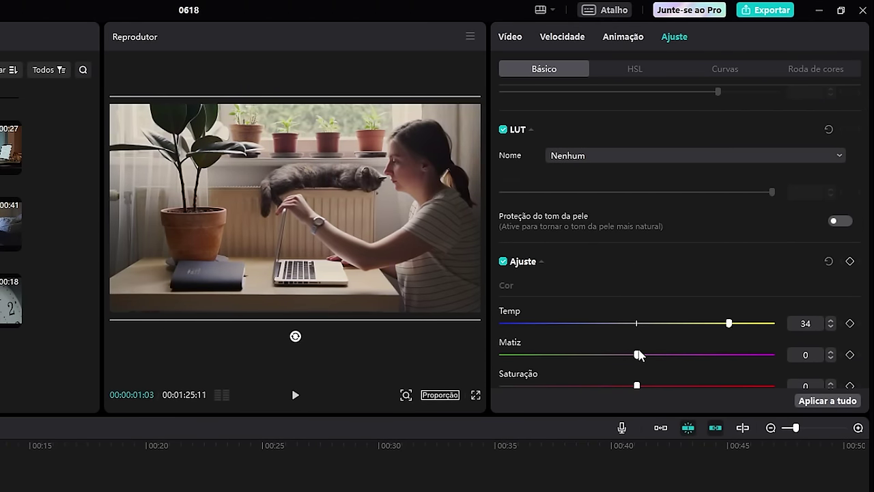
pyautogui.moveTo(639, 355); pyautogui.dragTo(671, 355)
pyautogui.moveTo(725, 325)
pyautogui.mouseDown()
pyautogui.moveTo(551, 333)
pyautogui.moveTo(509, 325)
pyautogui.moveTo(710, 327)
pyautogui.mouseUp()
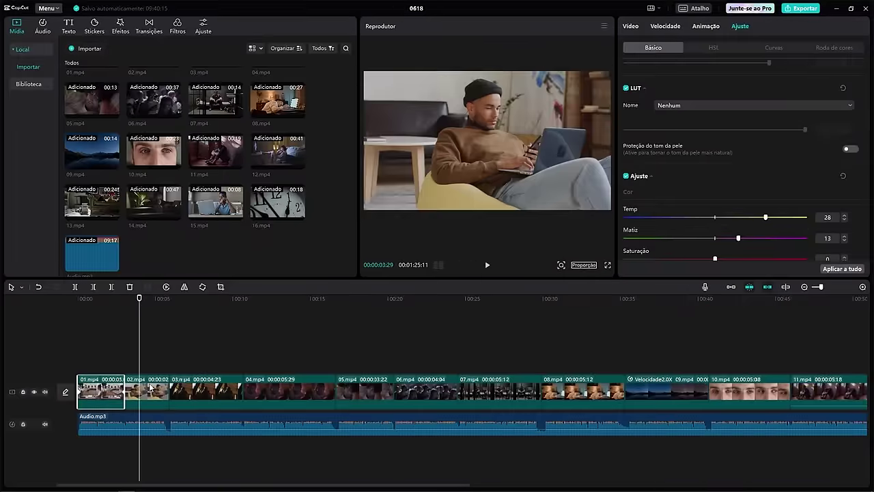
# Step: Adjust the colour temperature and tint of 02.mp4, and look through its light and effect adjustments
pyautogui.click(146, 393)
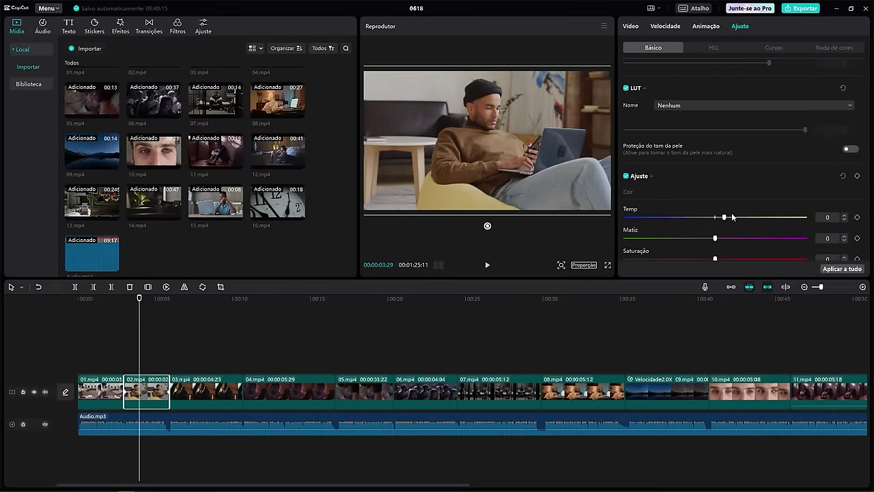
pyautogui.moveTo(732, 217); pyautogui.dragTo(714, 237)
pyautogui.scroll(-1, 718, 254)
pyautogui.scroll(-1, 715, 239)
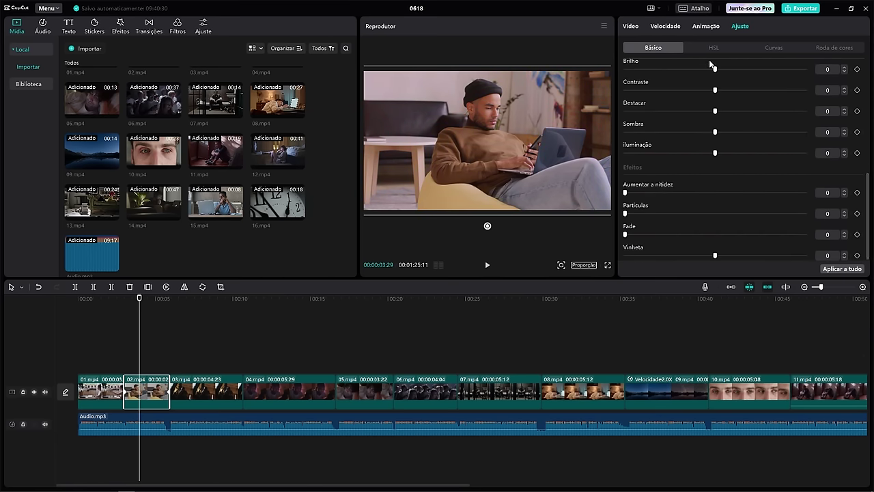
pyautogui.scroll(3, 734, 217)
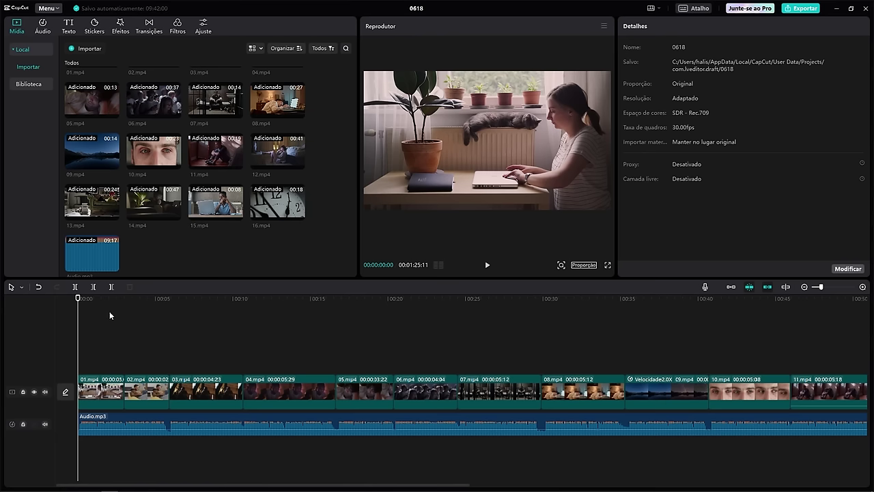
# Step: Play the edit from the start through the first clips to check it
pyautogui.click(487, 265)
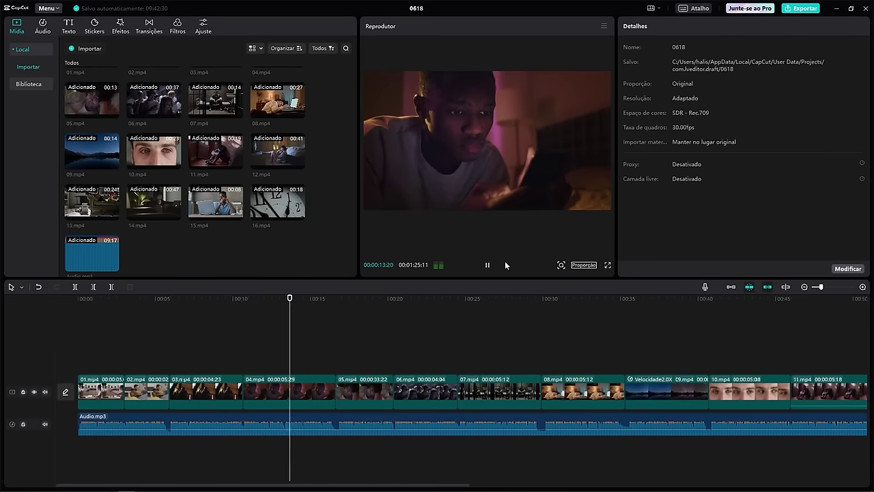
pyautogui.click(487, 264)
# Step: Browse the Câmera and Erro 1 transitions and add Aproximar at the cut between 01.mp4 and 02.mp4
pyautogui.click(124, 301)
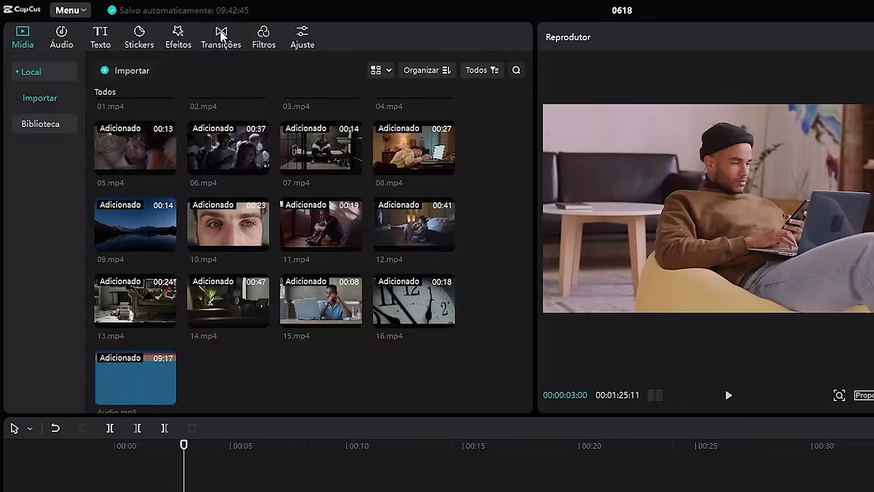
pyautogui.click(220, 34)
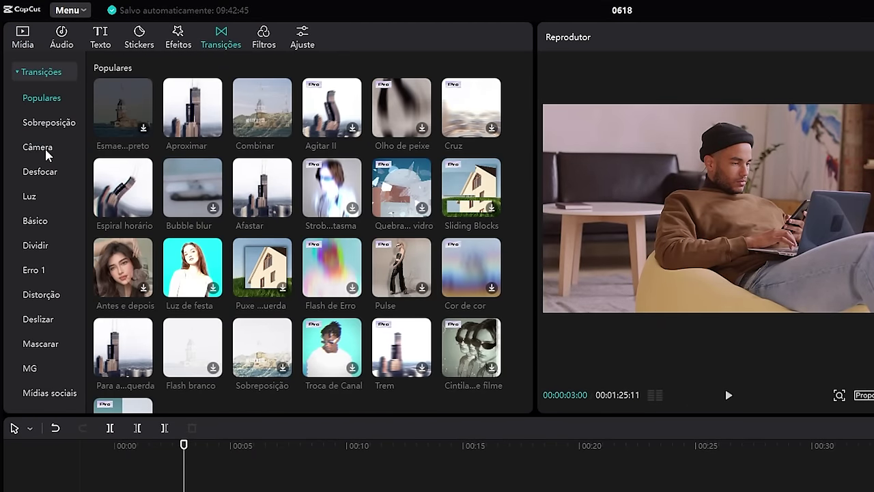
pyautogui.click(43, 149)
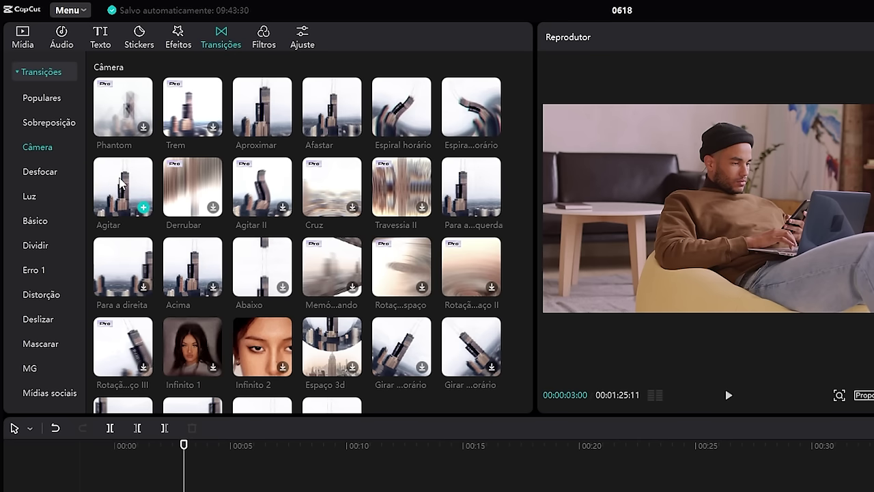
pyautogui.click(36, 271)
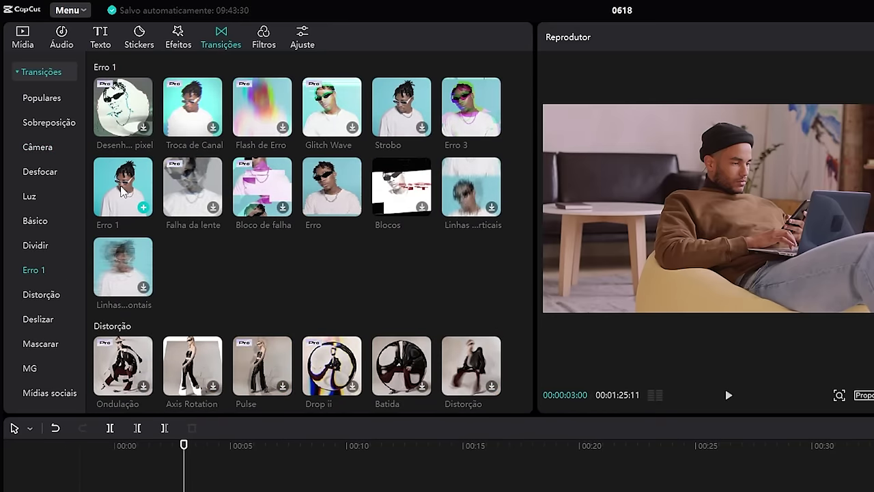
pyautogui.click(39, 146)
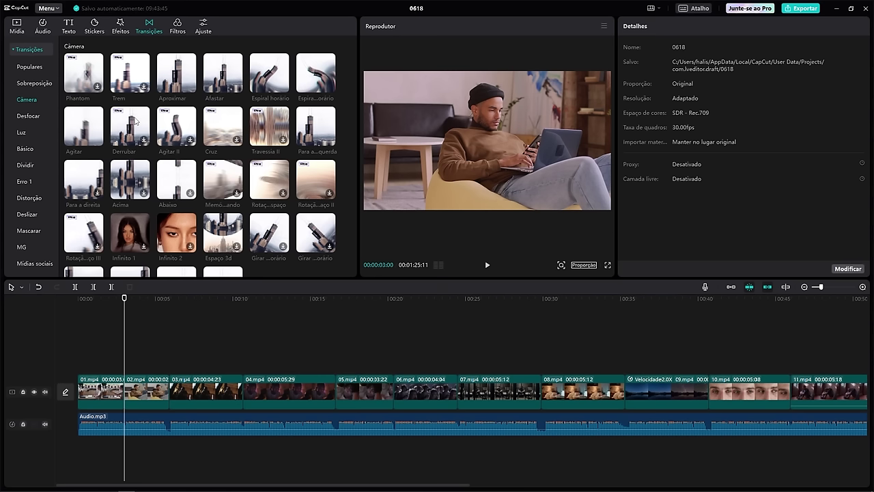
pyautogui.moveTo(191, 89)
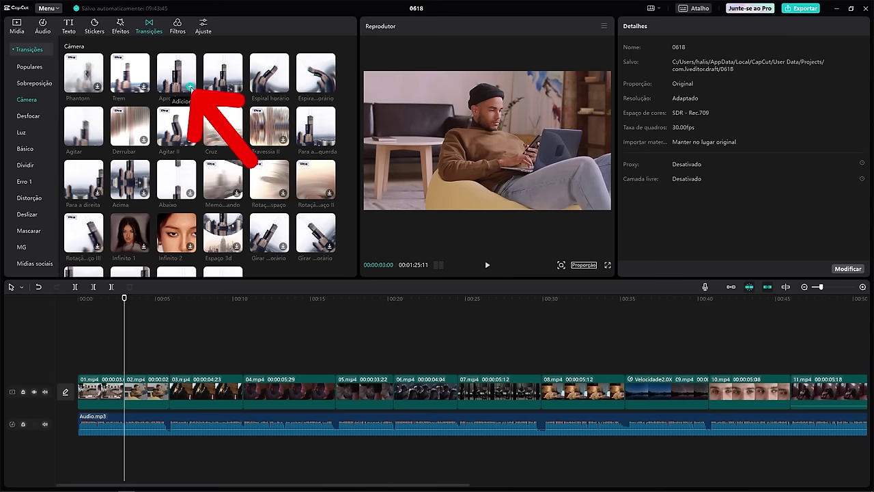
pyautogui.click(192, 90)
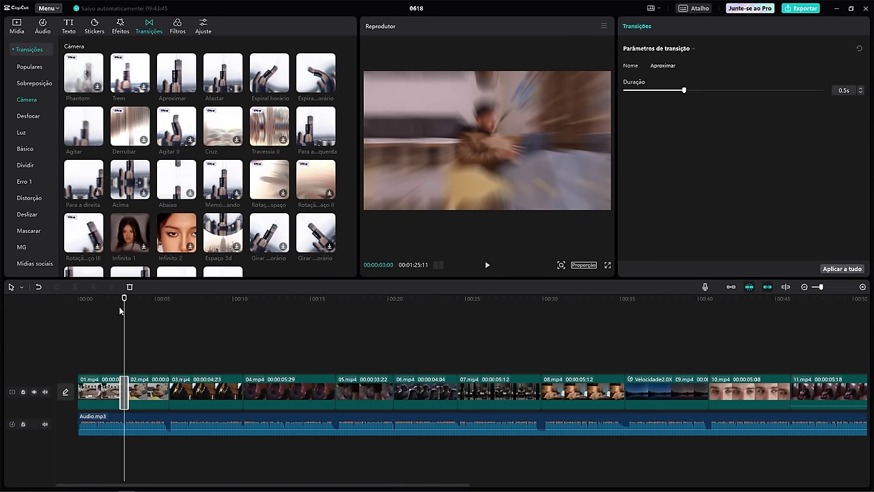
# Step: Preview the Aproximar transition between 01.mp4 and 02.mp4
pyautogui.click(488, 265)
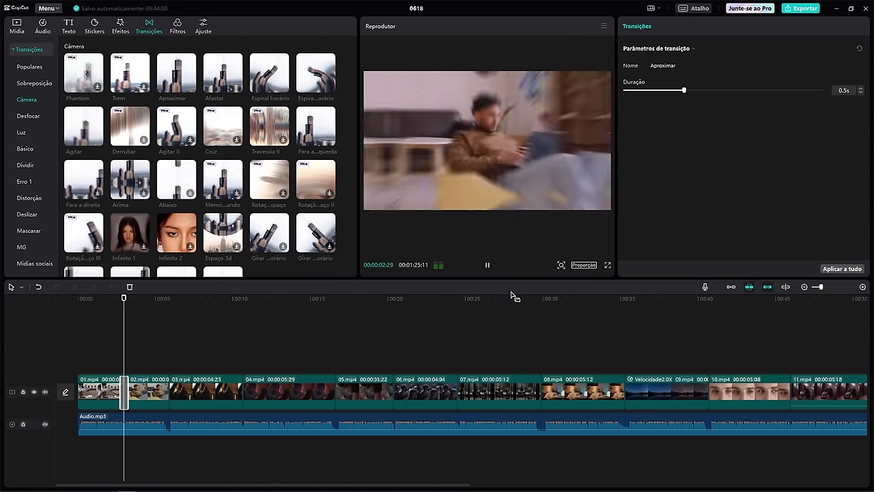
pyautogui.click(121, 299)
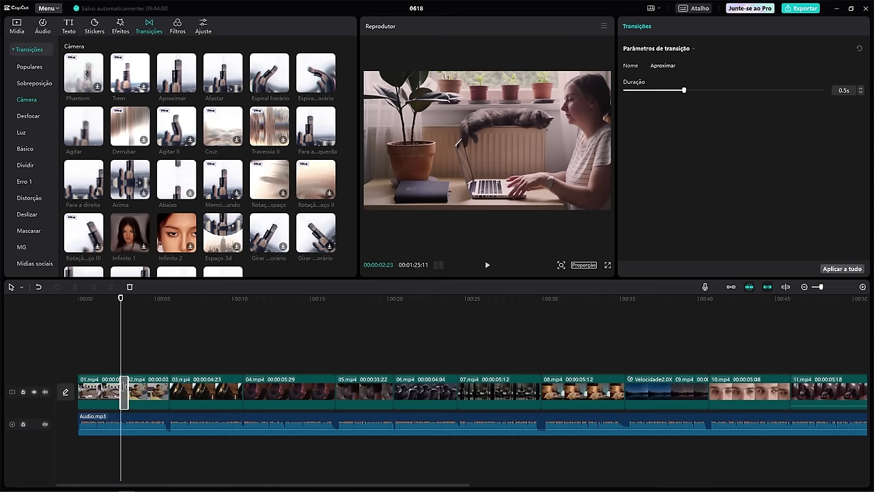
pyautogui.moveTo(118, 302); pyautogui.dragTo(93, 302)
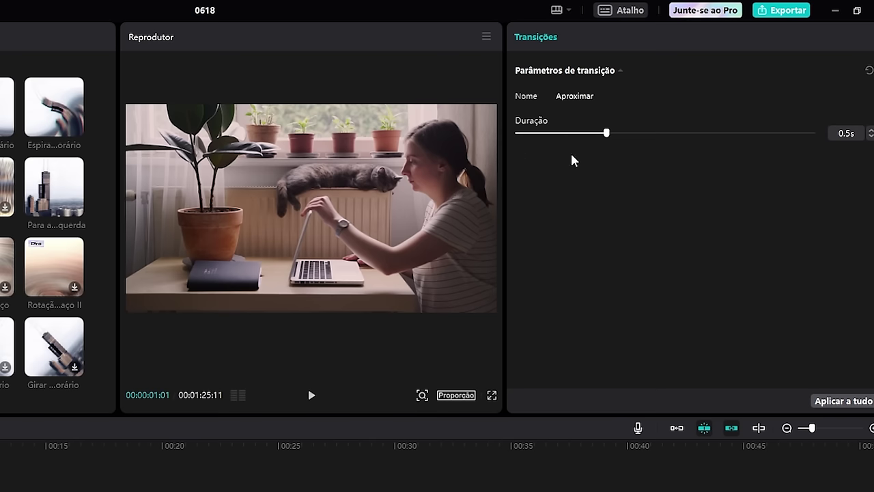
# Step: Try durations of 1.4s, 1.0s and 0.6s on the first Aproximar transition and play it back
pyautogui.moveTo(607, 134); pyautogui.dragTo(852, 128)
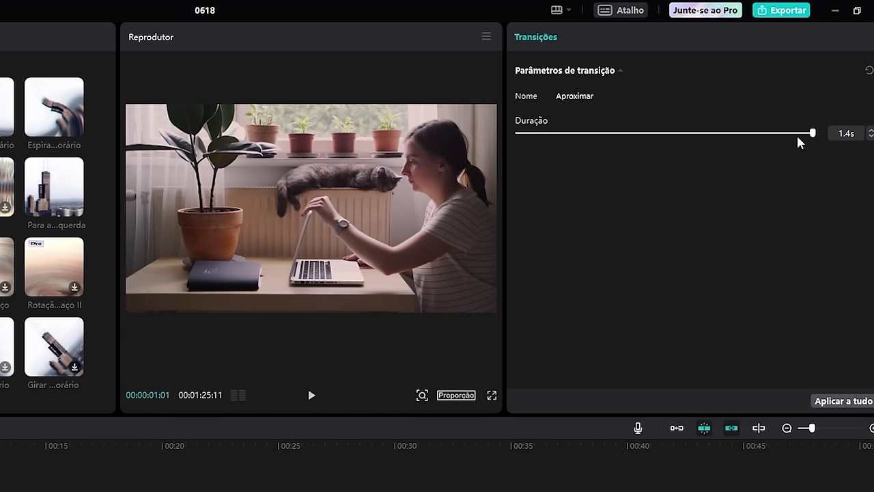
pyautogui.moveTo(799, 138); pyautogui.dragTo(719, 141)
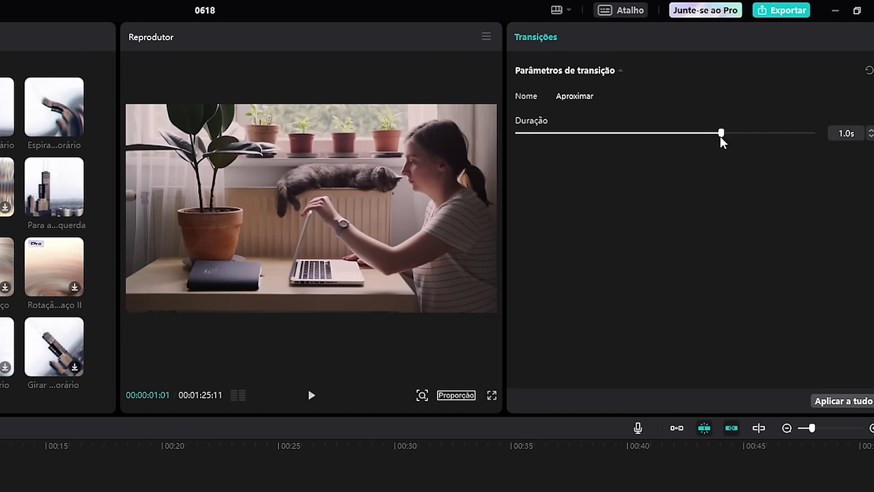
pyautogui.press('space')
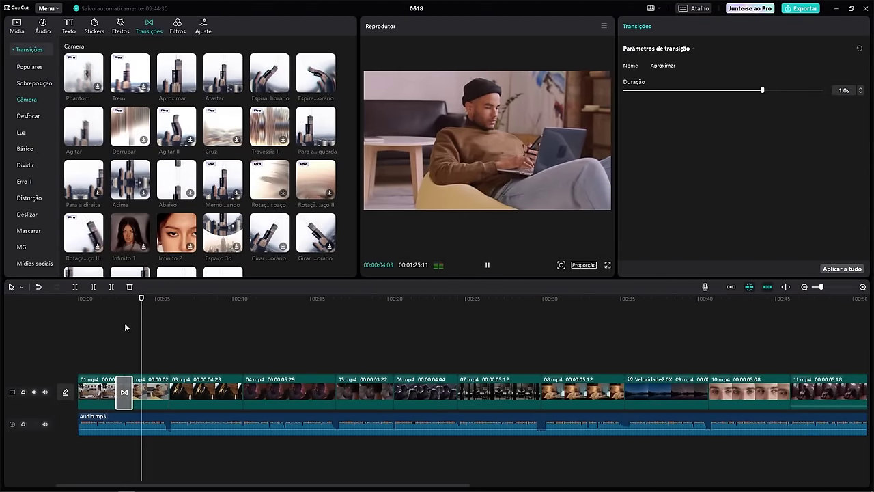
pyautogui.press('space')
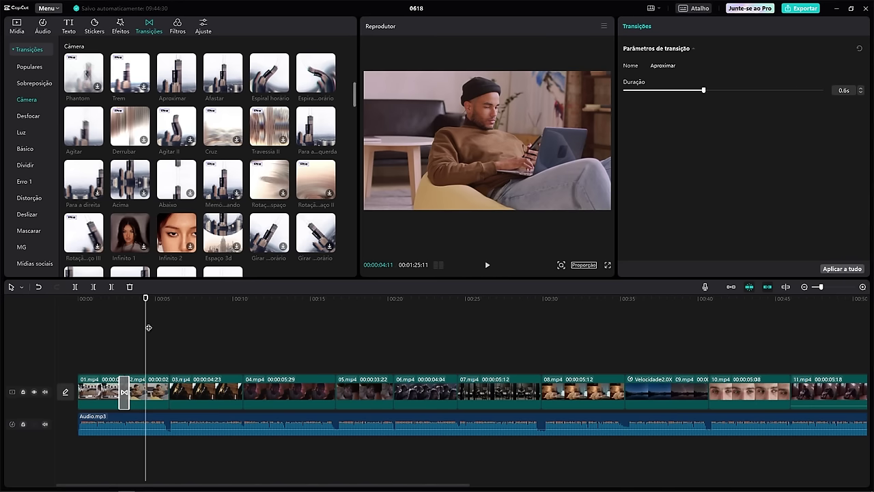
pyautogui.click(111, 298)
pyautogui.press('space')
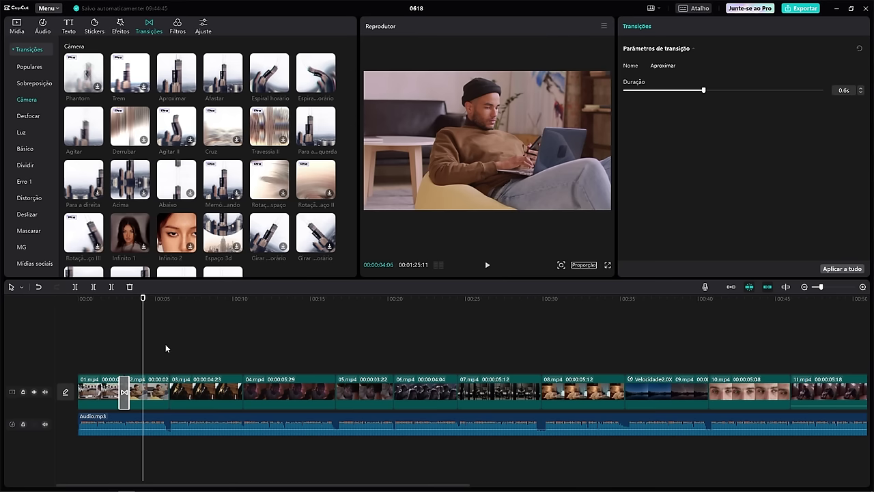
# Step: Add the Afastar transition between 02.mp4 and 03.mp4 with a duration of 0.6s
pyautogui.moveTo(167, 299)
pyautogui.mouseDown()
pyautogui.moveTo(188, 301)
pyautogui.moveTo(170, 301)
pyautogui.mouseUp()
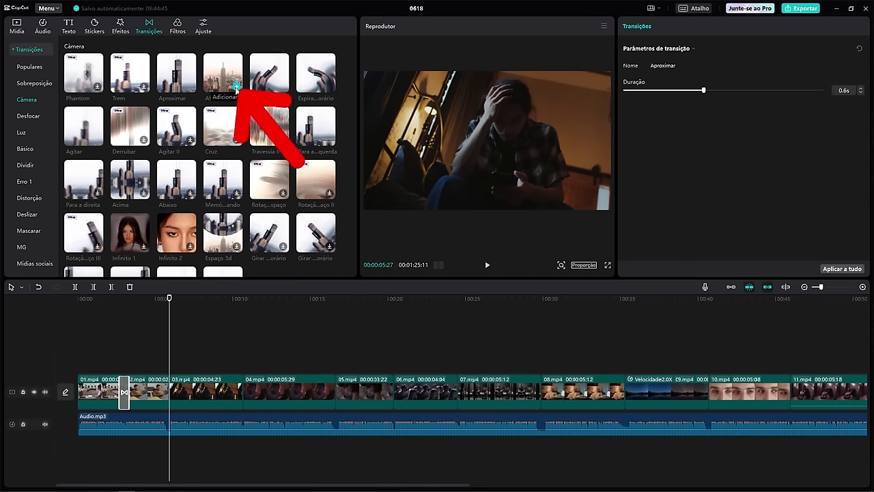
pyautogui.click(237, 87)
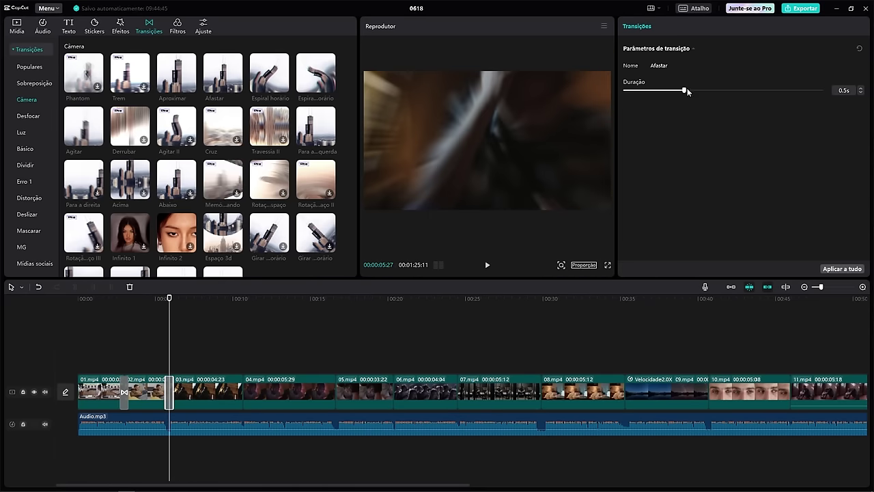
pyautogui.moveTo(685, 89); pyautogui.dragTo(691, 89)
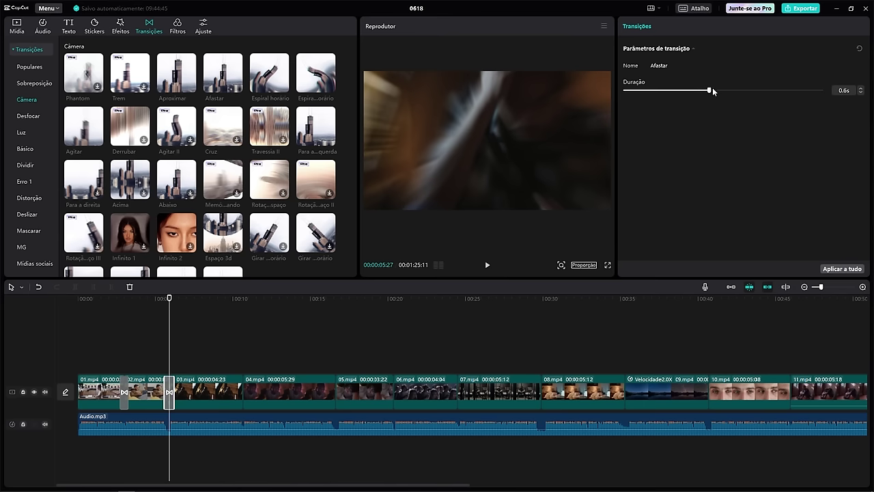
# Step: Set the durations of the first Aproximar transition and the Afastar transition to 0.7s each
pyautogui.click(125, 393)
pyautogui.moveTo(704, 89); pyautogui.dragTo(723, 89)
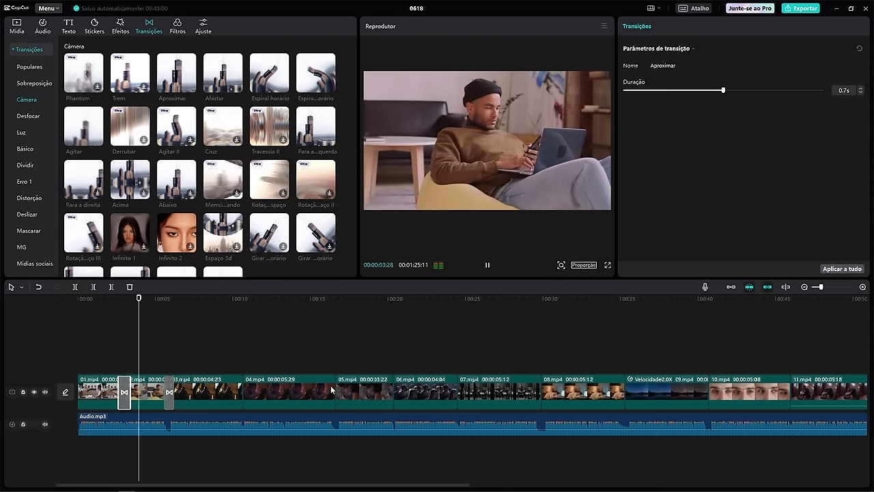
pyautogui.click(170, 401)
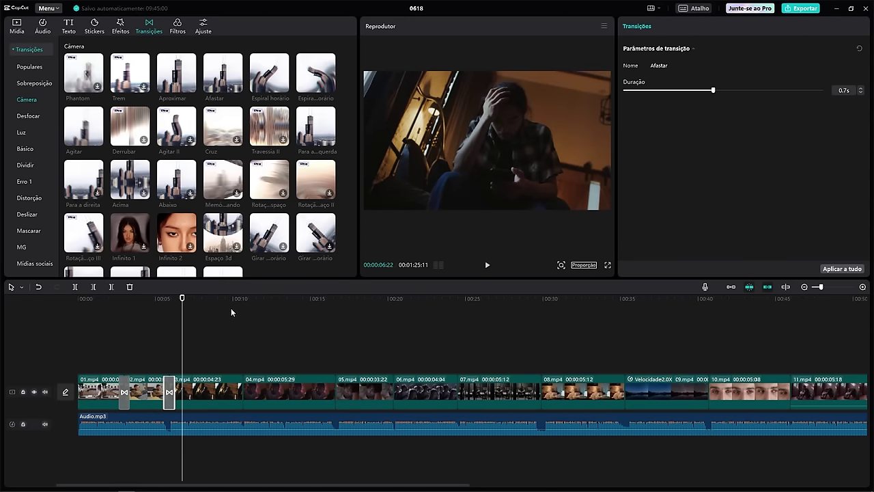
# Step: Add the Afastar transition between 03.mp4 and 04.mp4, and Aproximar between 04.mp4 and 05.mp4
pyautogui.moveTo(180, 295); pyautogui.dragTo(244, 307)
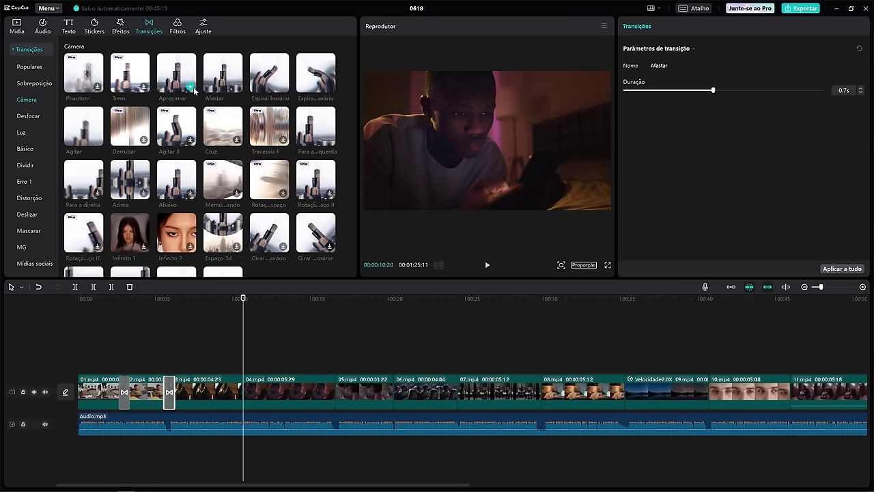
pyautogui.click(236, 90)
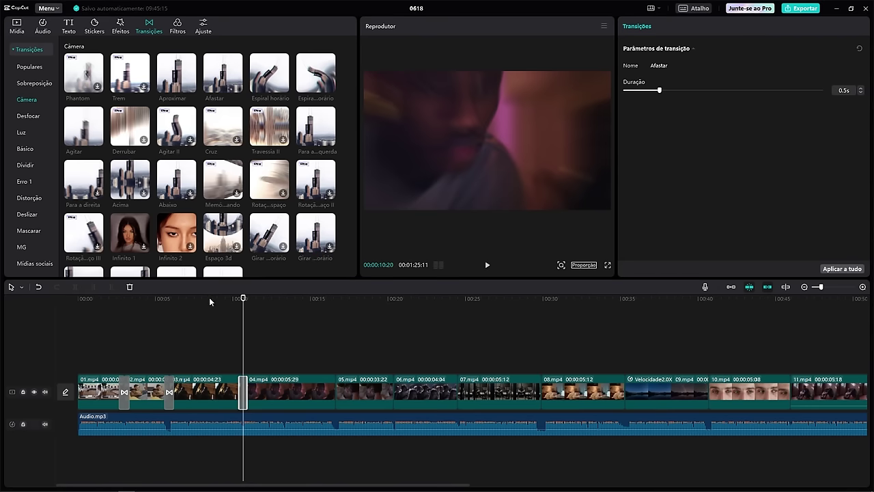
pyautogui.moveTo(209, 297); pyautogui.dragTo(335, 305)
pyautogui.click(190, 86)
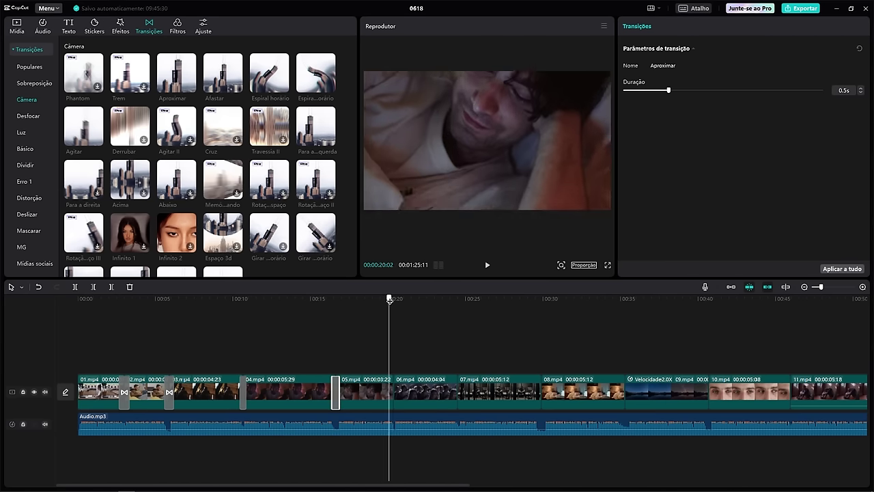
# Step: Add the Agitar transition between 05.mp4 and 06.mp4, accept the duplicated frames, and return to the timeline's start
pyautogui.click(83, 126)
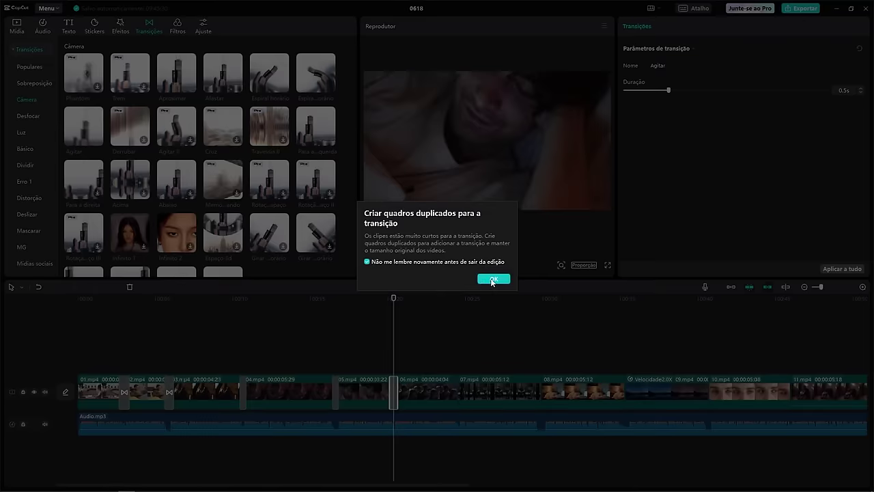
pyautogui.moveTo(393, 298); pyautogui.dragTo(97, 310)
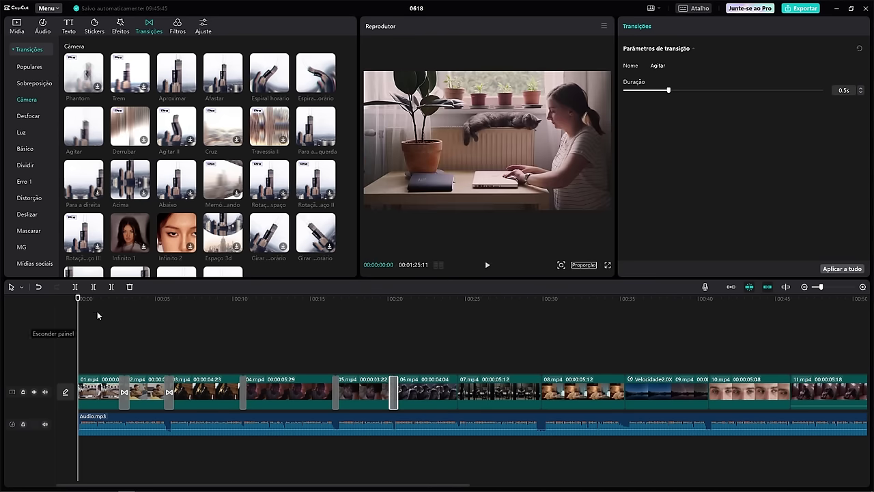
# Step: Preview the opening transitions, and add the Aproximar transition between 06.mp4 and 07.mp4
pyautogui.click(487, 265)
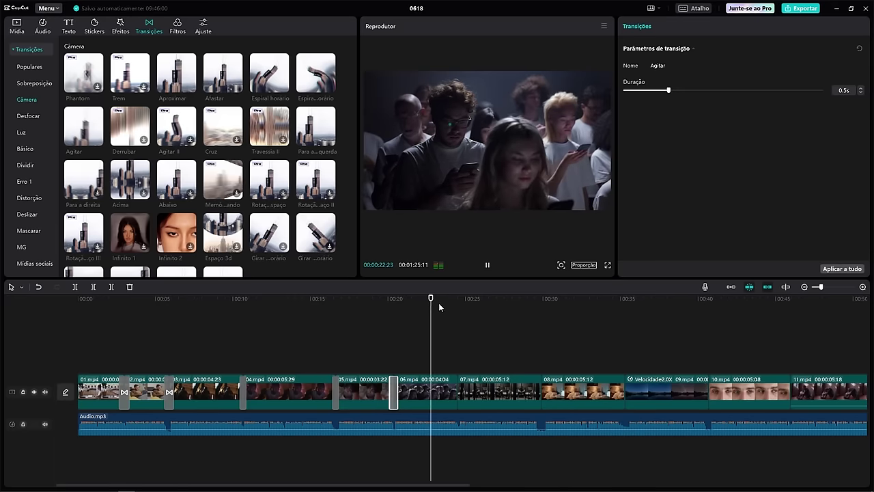
pyautogui.moveTo(449, 301); pyautogui.dragTo(457, 302)
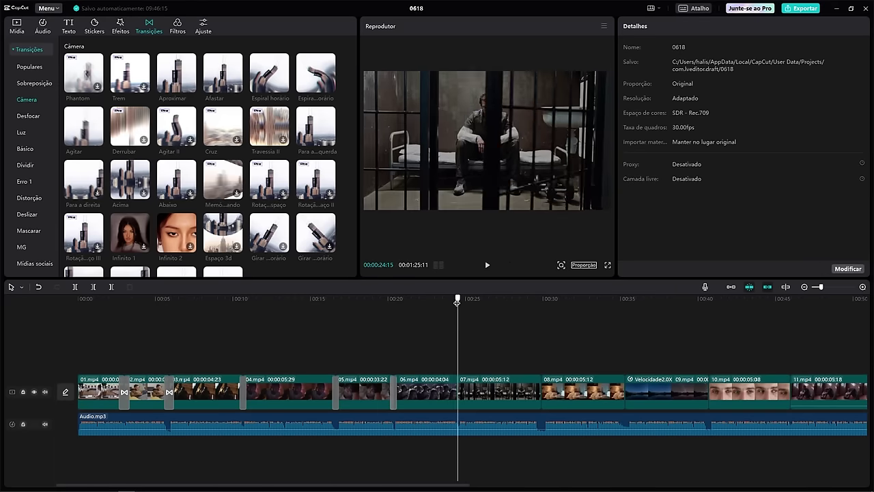
pyautogui.click(188, 85)
# Step: Add the Espiral anti-horário transition between 07.mp4 and 08.mp4 with a duration of 1.3s, and play it back
pyautogui.moveTo(541, 301)
pyautogui.mouseDown()
pyautogui.moveTo(586, 301)
pyautogui.moveTo(540, 303)
pyautogui.mouseUp()
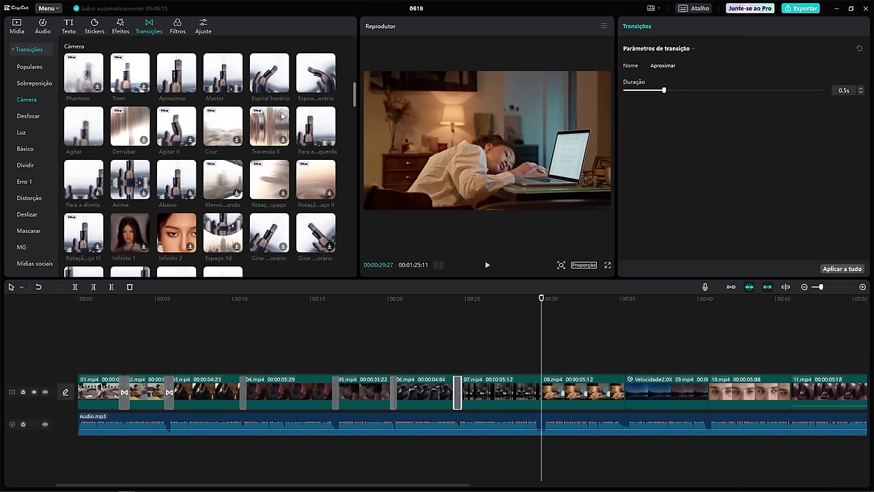
pyautogui.click(330, 87)
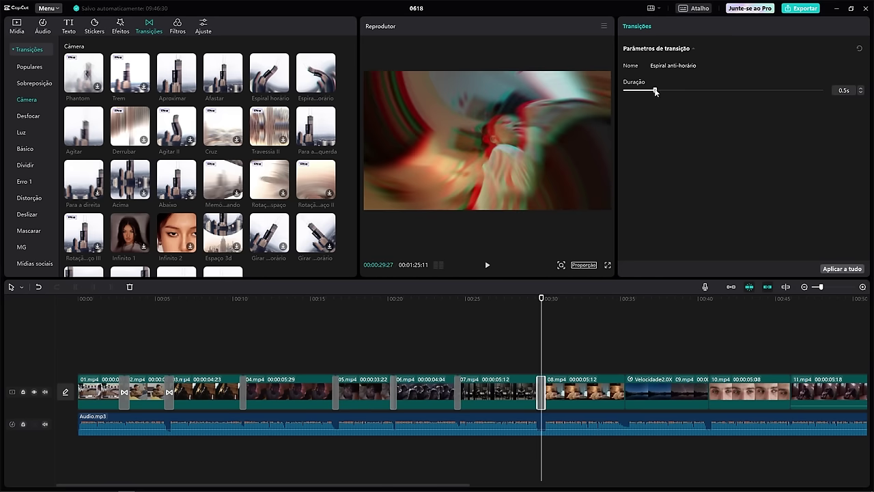
pyautogui.press('space')
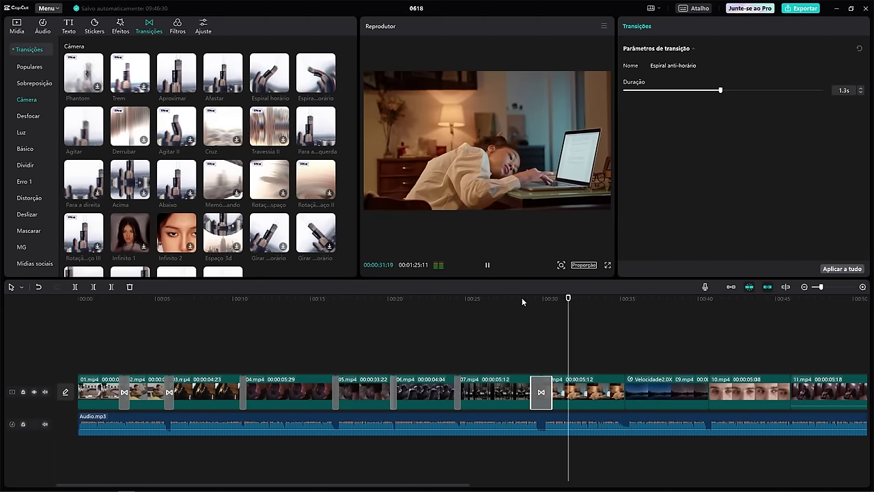
pyautogui.press('space')
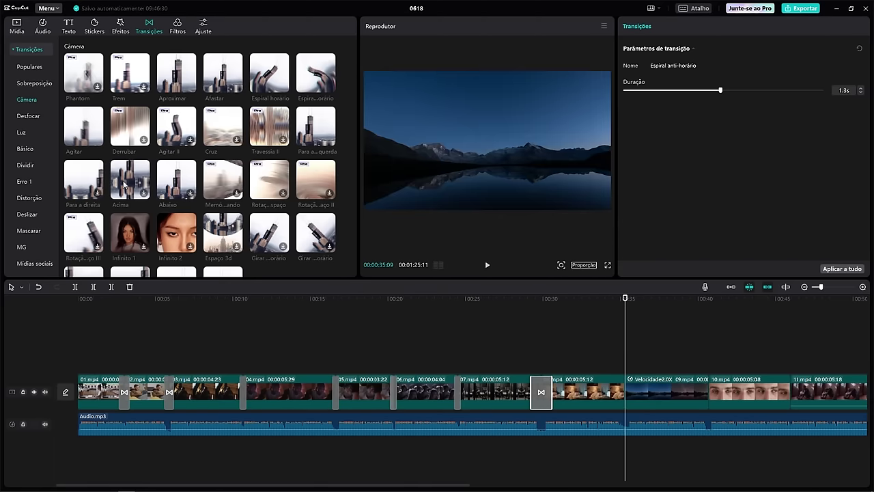
# Step: Add the Aproximar transition between 08.mp4 and 09.mp4, and between 09.mp4 and 10.mp4
pyautogui.click(190, 87)
pyautogui.moveTo(623, 299); pyautogui.dragTo(709, 299)
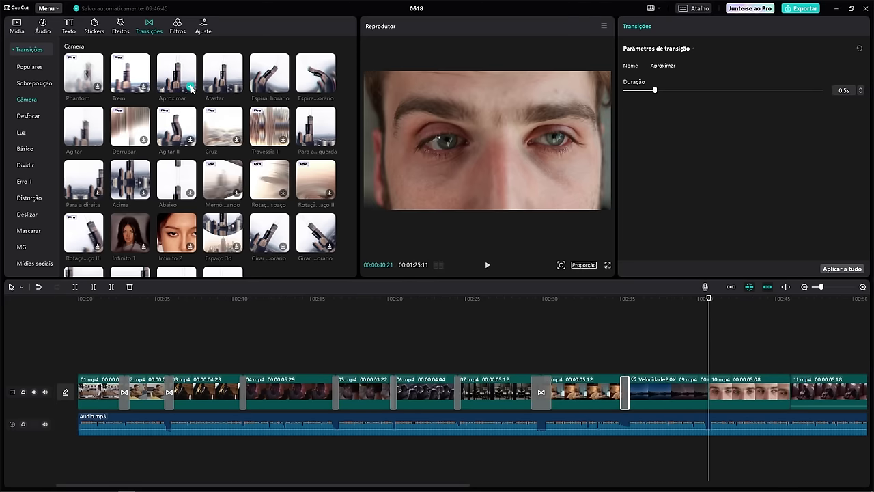
pyautogui.click(190, 124)
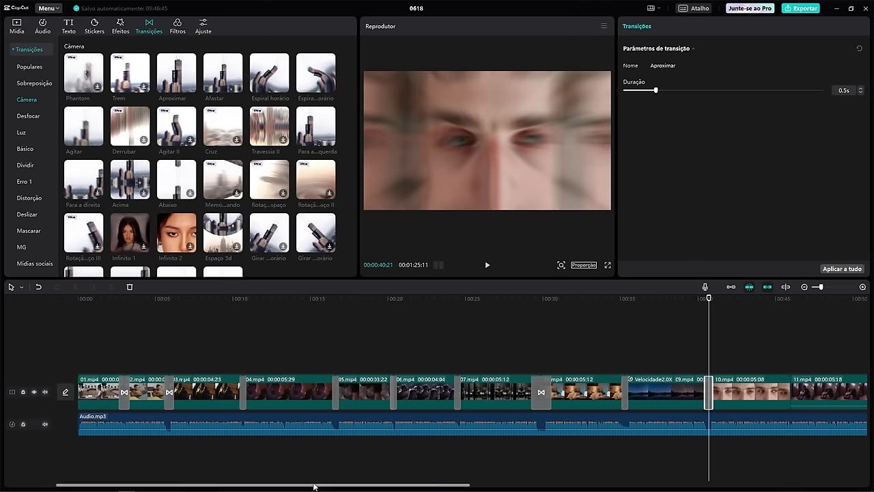
# Step: Add the Aproximar transition between 10.mp4 and 11.mp4, and between 11.mp4 and 12.mp4
pyautogui.moveTo(324, 484); pyautogui.dragTo(553, 476)
pyautogui.click(343, 299)
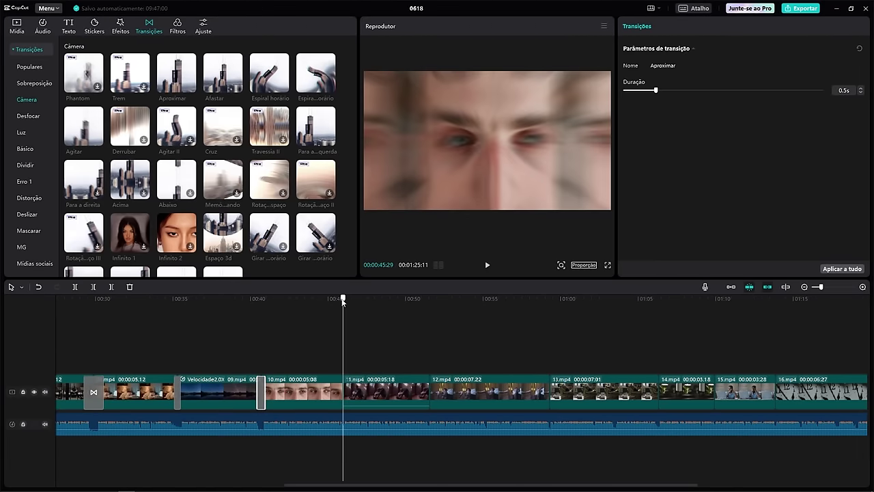
pyautogui.click(190, 89)
pyautogui.click(426, 307)
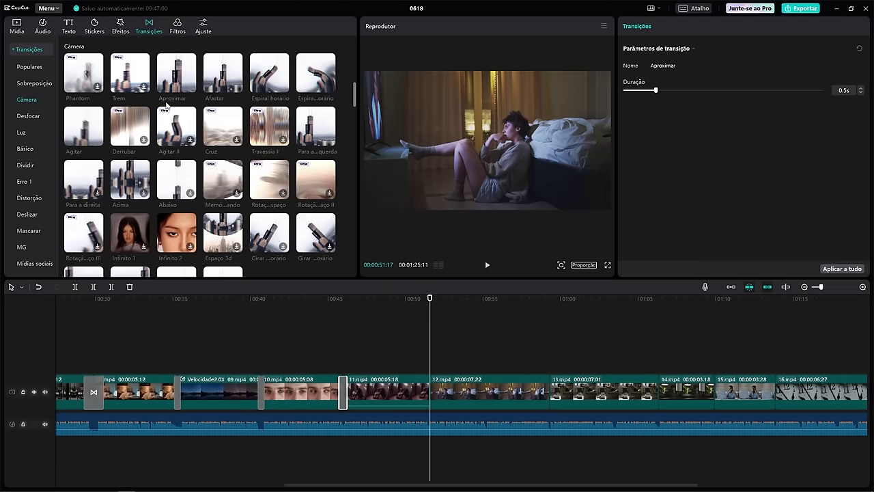
pyautogui.click(190, 89)
# Step: Add the Erro 1 transition between 12.mp4 and 13.mp4 with a duration of 1.1s
pyautogui.click(535, 300)
pyautogui.moveTo(536, 302); pyautogui.dragTo(549, 301)
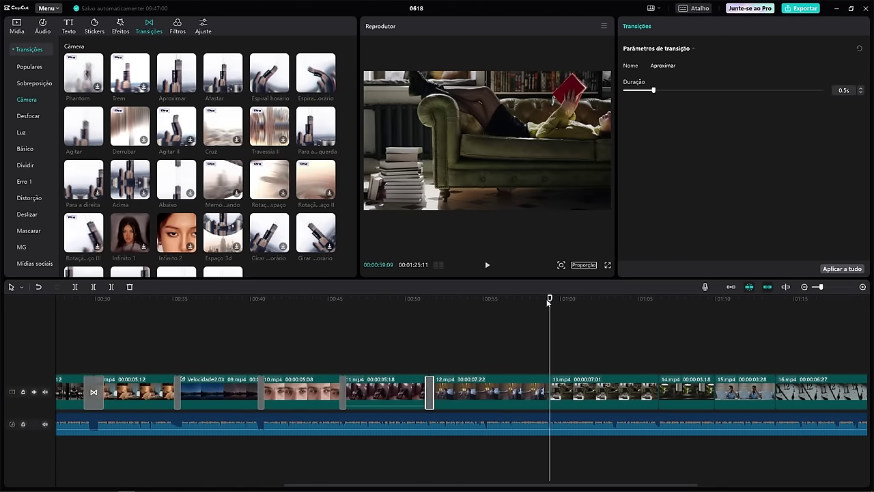
pyautogui.click(25, 184)
pyautogui.click(79, 139)
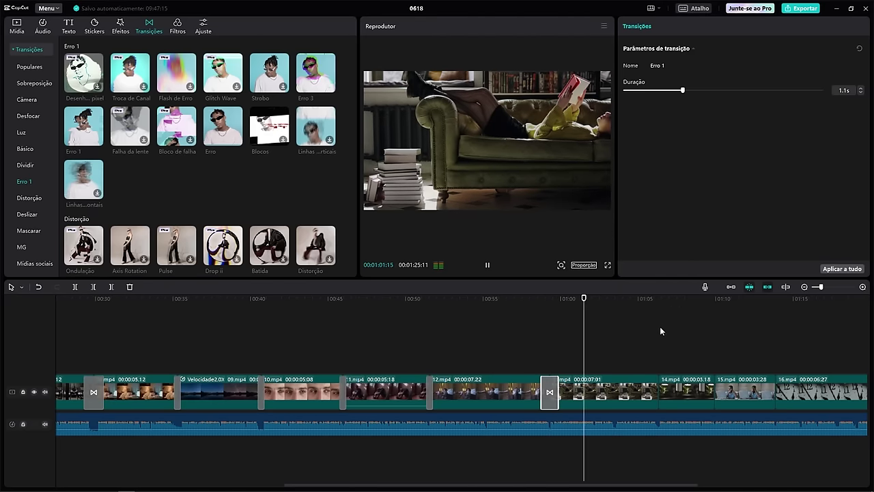
# Step: Add the Erro 1 transition between 13.mp4 and 14.mp4, set its duration to 0.7s, and play it back
pyautogui.click(659, 299)
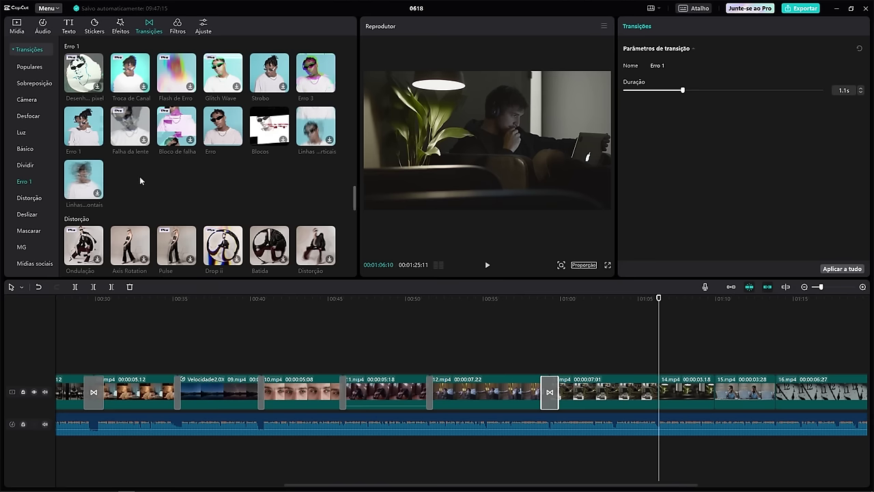
pyautogui.click(97, 142)
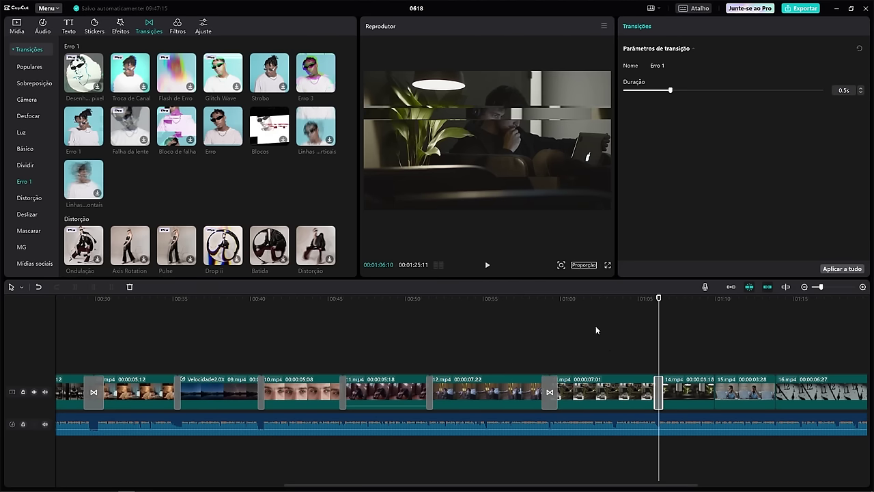
pyautogui.moveTo(689, 93); pyautogui.dragTo(689, 100)
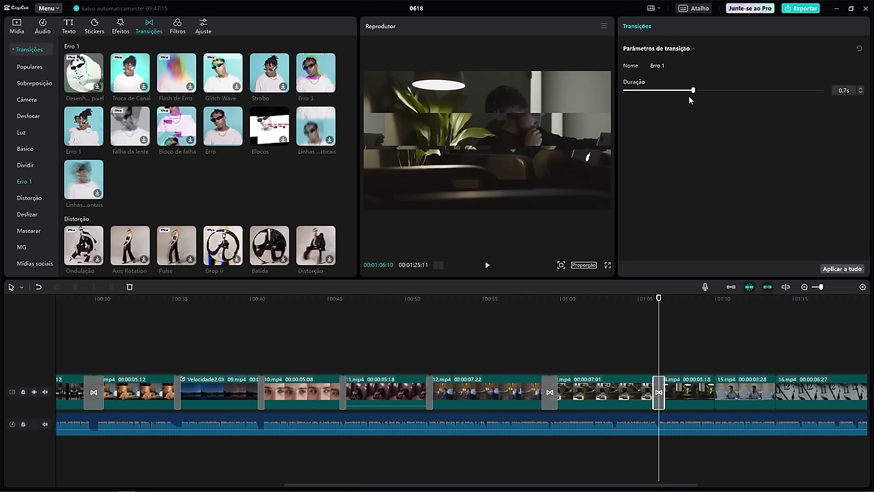
pyautogui.click(624, 301)
pyautogui.press('space')
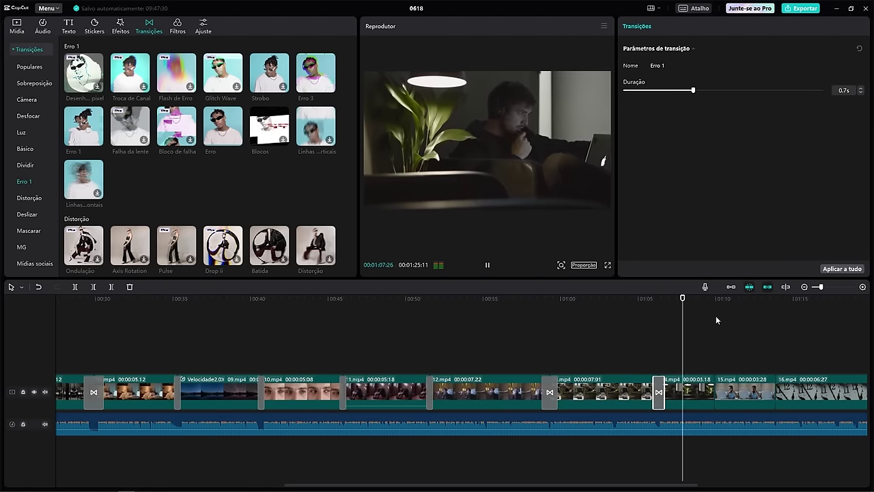
# Step: Add the Aproximar camera transition between 14.mp4 and 15.mp4
pyautogui.press('space')
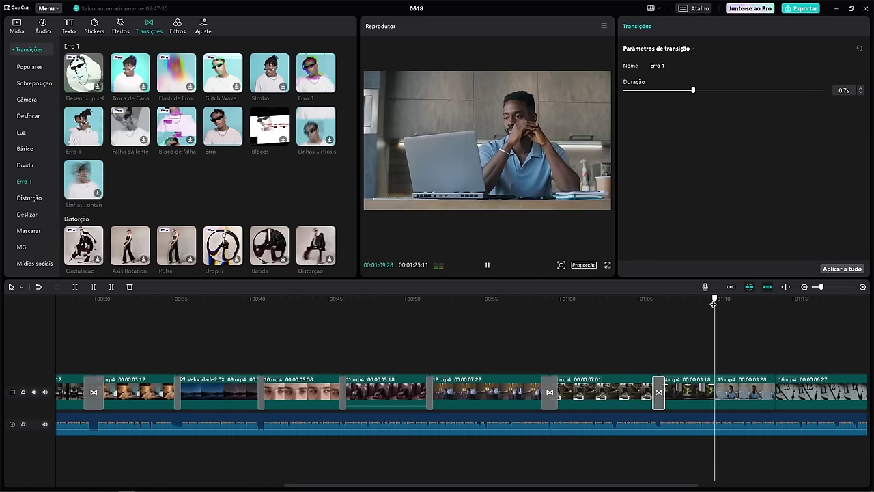
pyautogui.click(28, 99)
pyautogui.click(177, 72)
# Step: Add the Combinar overlay transition between 15.mp4 and 16.mp4, set its duration to 1.9s, and play it back
pyautogui.moveTo(772, 299)
pyautogui.mouseDown()
pyautogui.moveTo(739, 303)
pyautogui.moveTo(781, 303)
pyautogui.moveTo(763, 303)
pyautogui.moveTo(774, 309)
pyautogui.moveTo(758, 298)
pyautogui.moveTo(776, 299)
pyautogui.mouseUp()
pyautogui.click(774, 308)
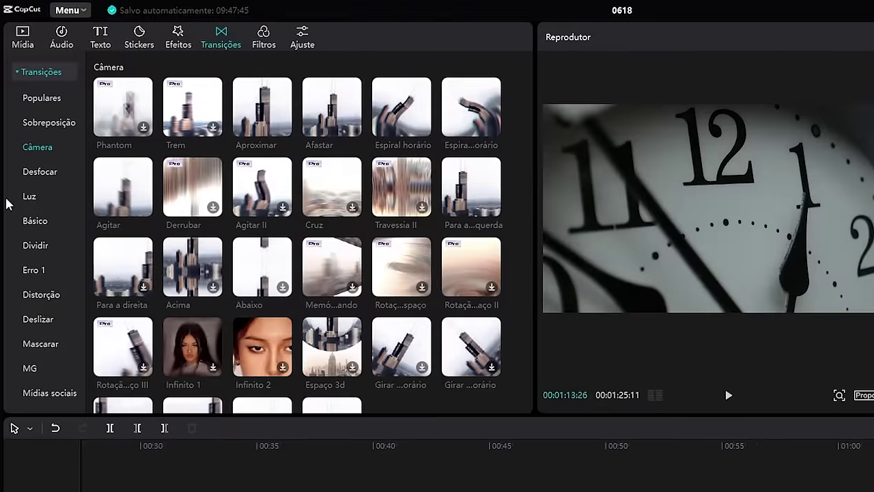
pyautogui.click(54, 123)
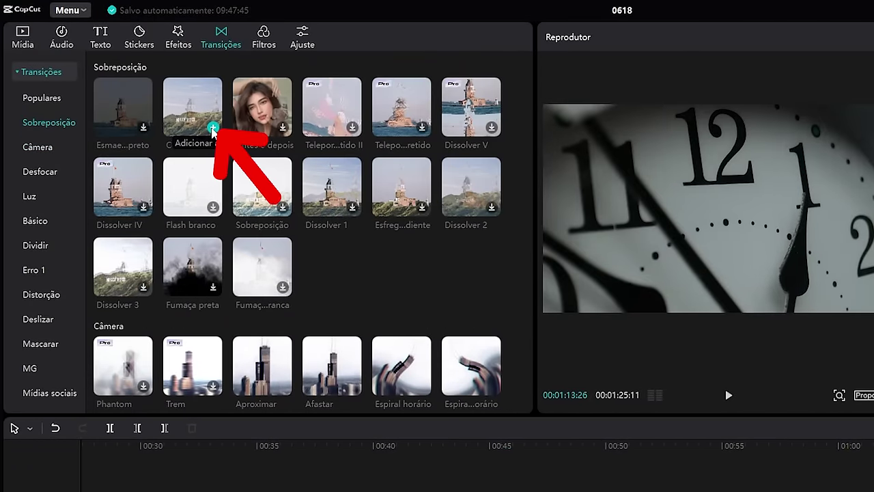
pyautogui.click(212, 128)
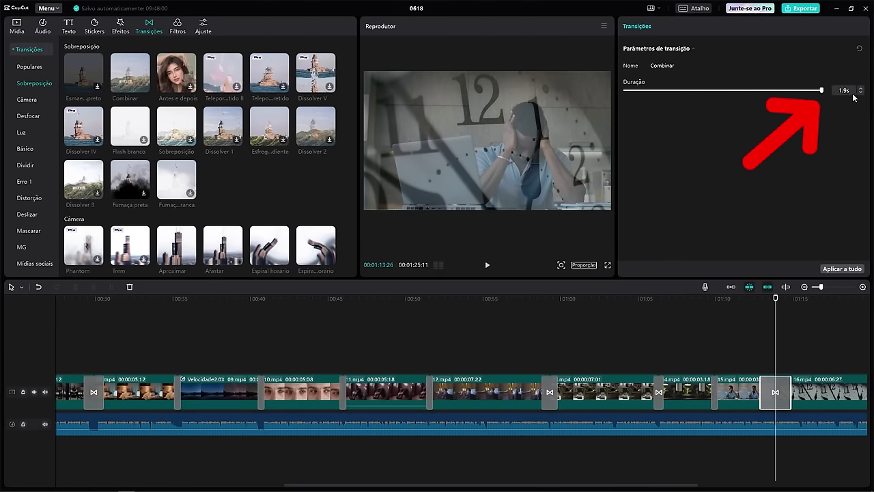
pyautogui.moveTo(743, 299); pyautogui.dragTo(728, 301)
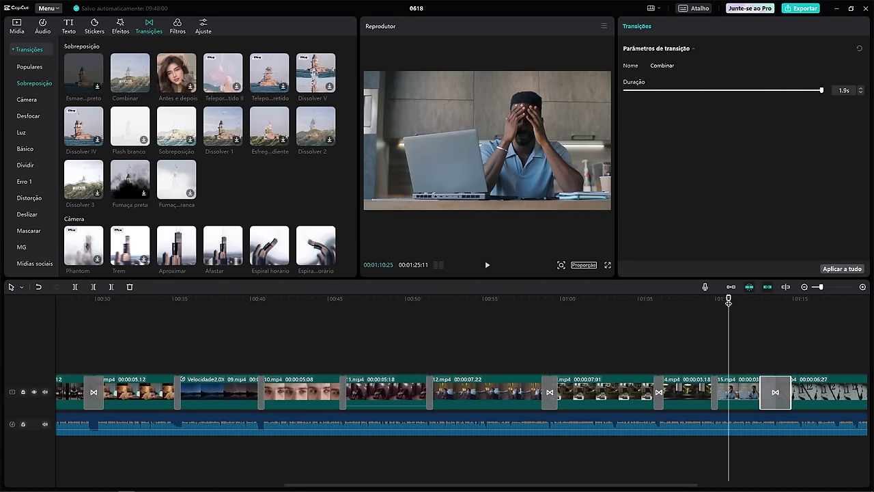
pyautogui.press('space')
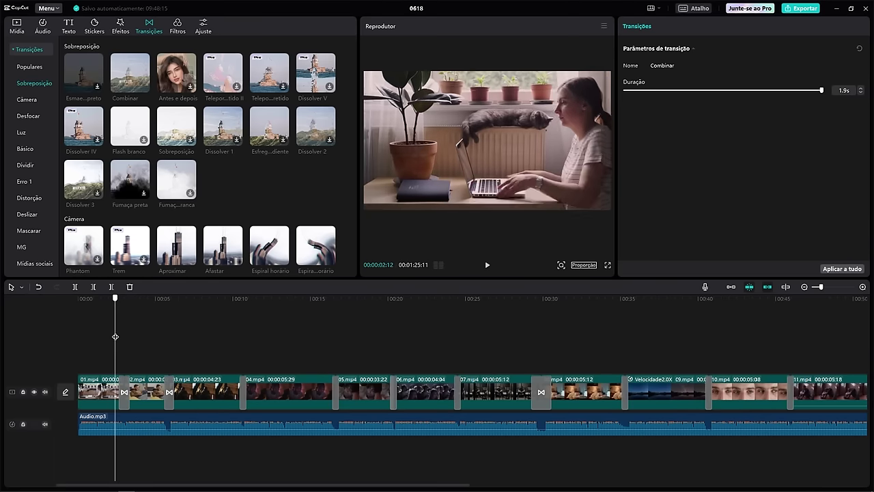
# Step: Set the duration of the Aproximar transition between 04.mp4 and 05.mp4 to 0.8s
pyautogui.moveTo(131, 336); pyautogui.dragTo(336, 367)
pyautogui.click(335, 392)
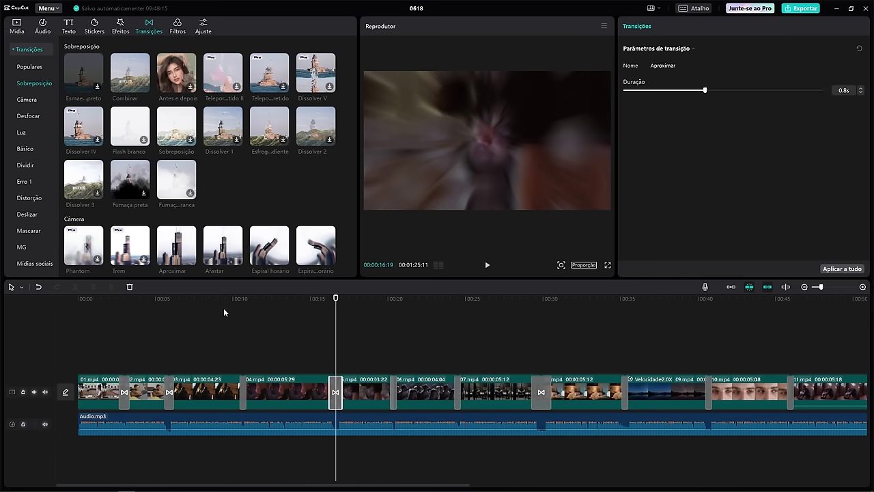
# Step: Add the Woosh transition sound effect at 00:00:02:19, just before the transition between 01.mp4 and 02.mp4
pyautogui.moveTo(145, 299); pyautogui.dragTo(119, 303)
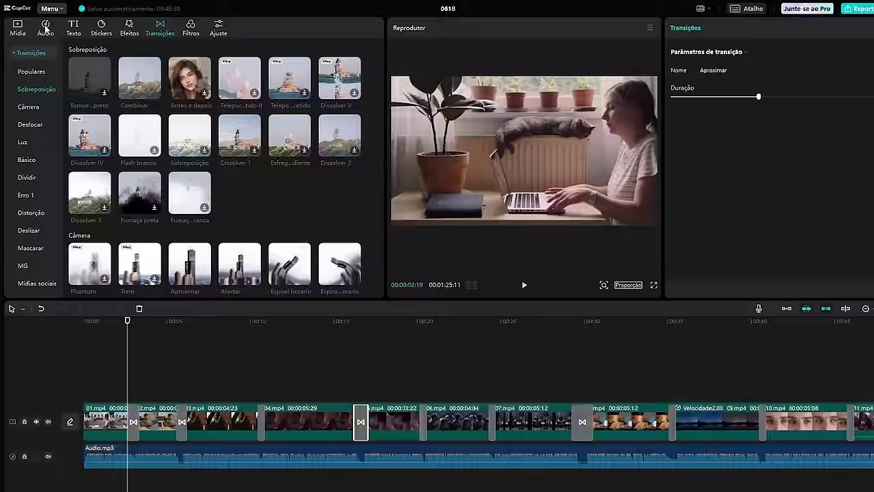
pyautogui.click(43, 33)
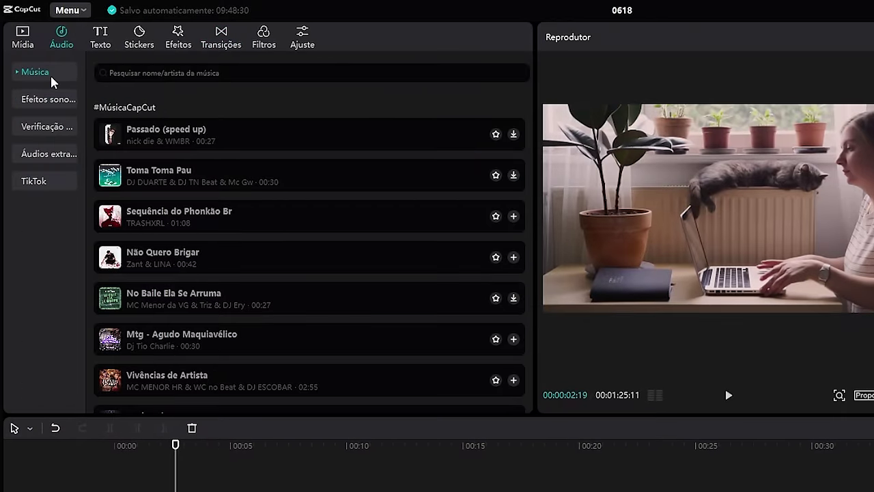
pyautogui.click(48, 101)
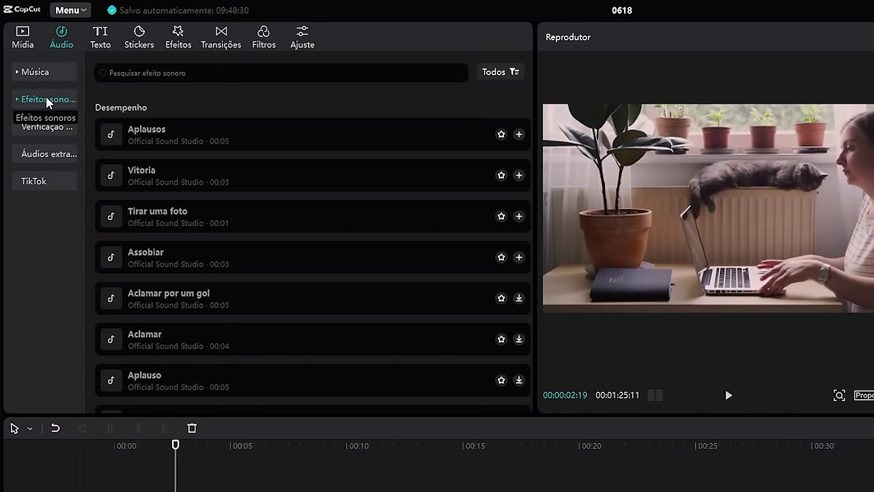
pyautogui.click(17, 99)
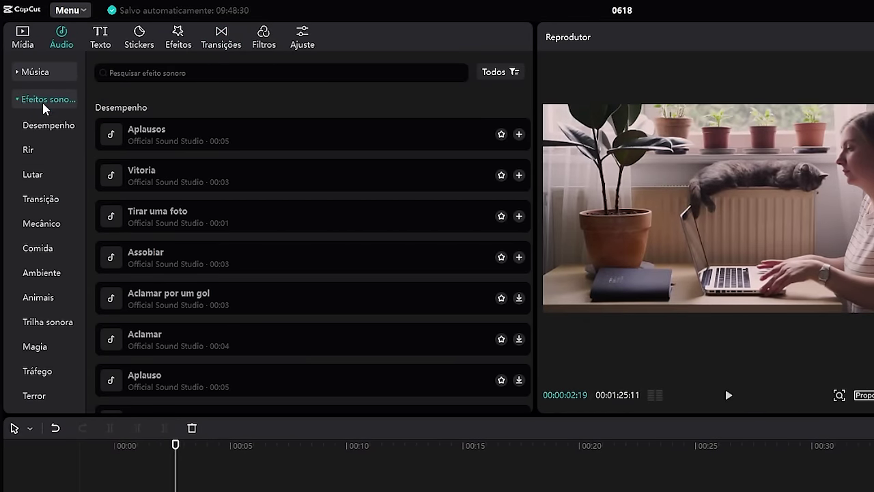
pyautogui.click(41, 201)
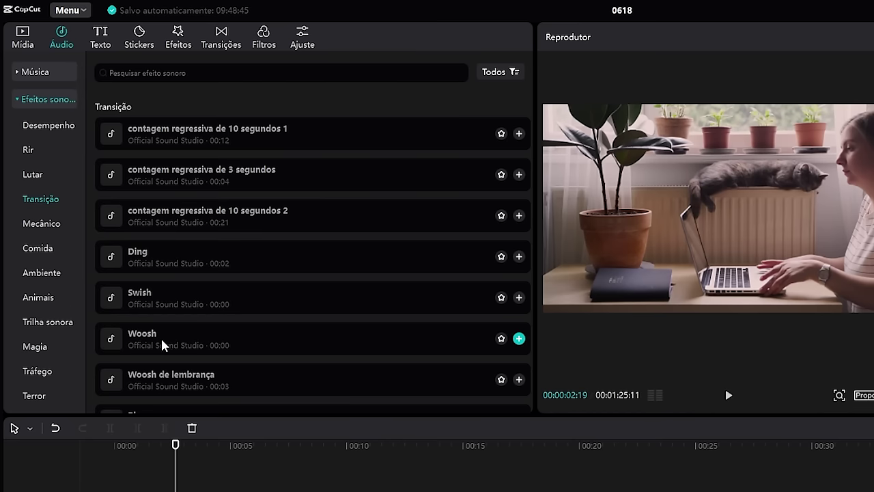
pyautogui.click(341, 338)
pyautogui.click(519, 338)
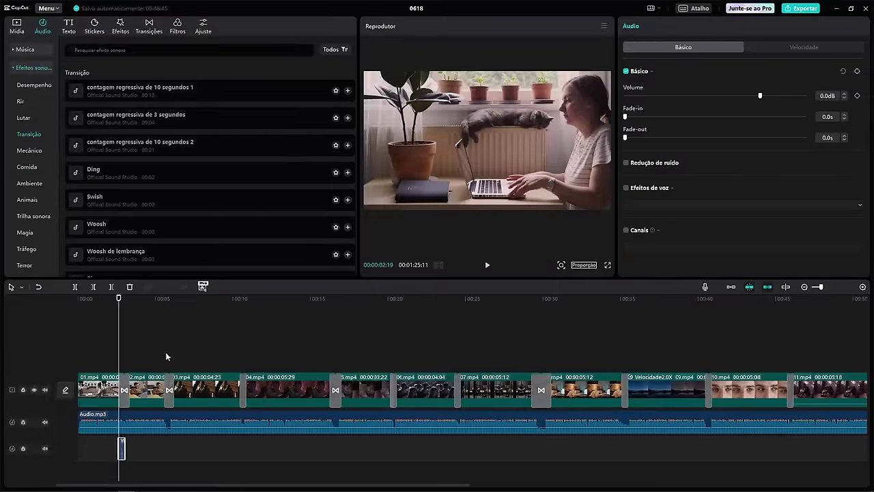
# Step: Add the Woosh sound effect at the transition between 02.mp4 and 03.mp4, and Swish at the one between 03.mp4 and 04.mp4
pyautogui.click(248, 449)
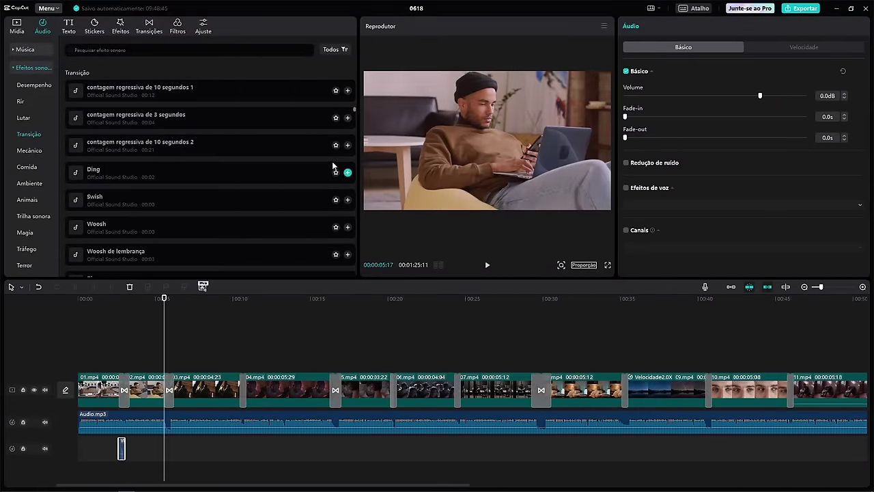
pyautogui.click(240, 298)
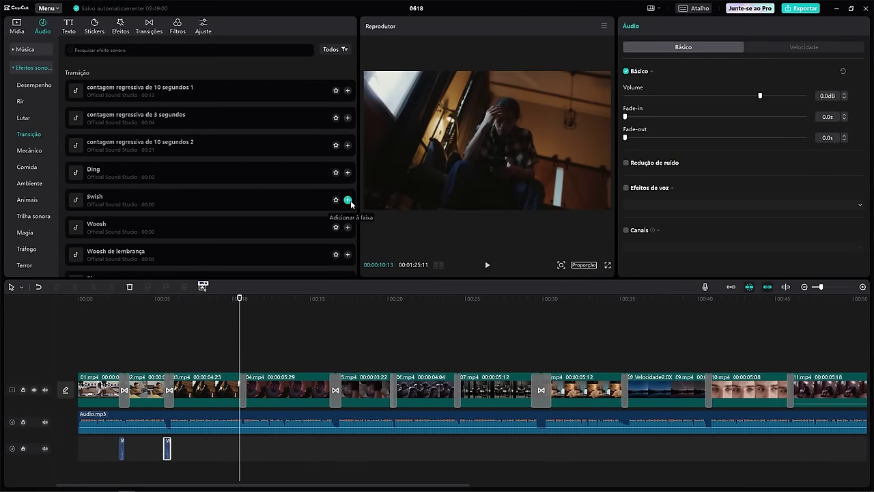
pyautogui.click(290, 370)
# Step: Add the Woosh sound effect at 00:00:16:07, where the transition between 04.mp4 and 05.mp4 starts
pyautogui.click(330, 299)
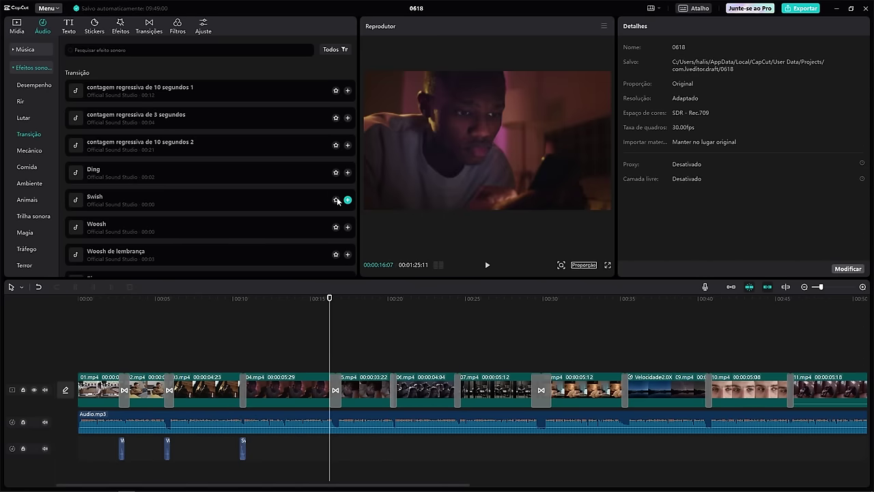
pyautogui.click(348, 228)
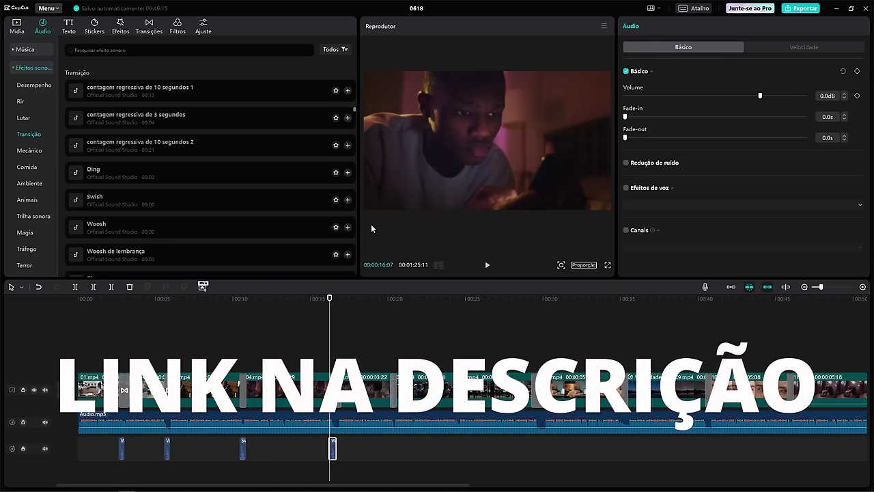
# Step: Play the video from the beginning to review the sound effects on the first four transitions
pyautogui.click(390, 301)
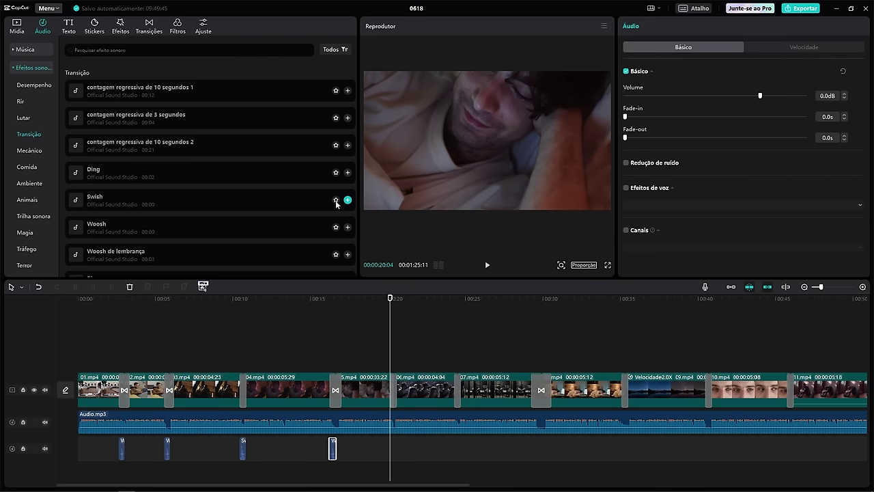
pyautogui.scroll(3, 142, 185)
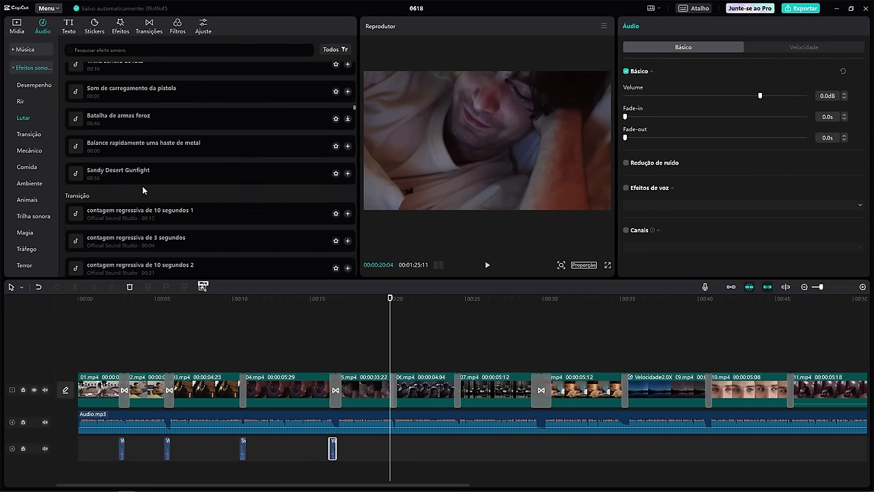
pyautogui.scroll(-6, 142, 185)
pyautogui.scroll(2, 169, 195)
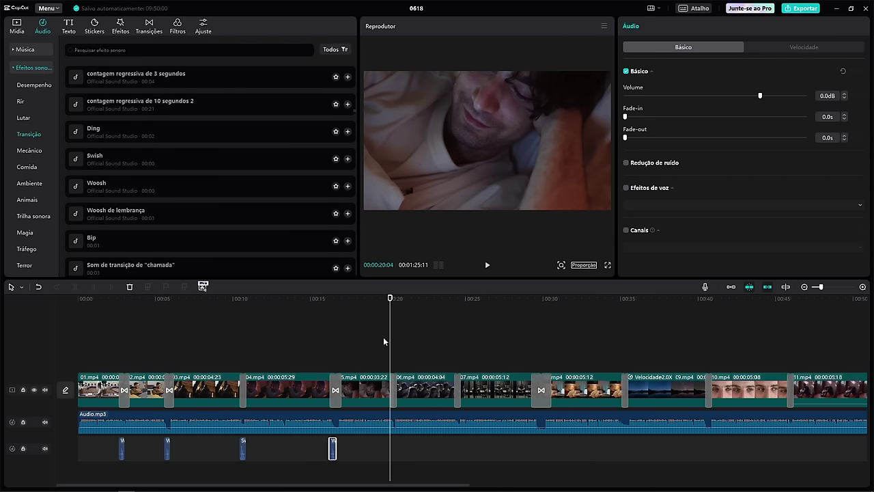
pyautogui.click(383, 337)
pyautogui.moveTo(88, 310); pyautogui.dragTo(77, 309)
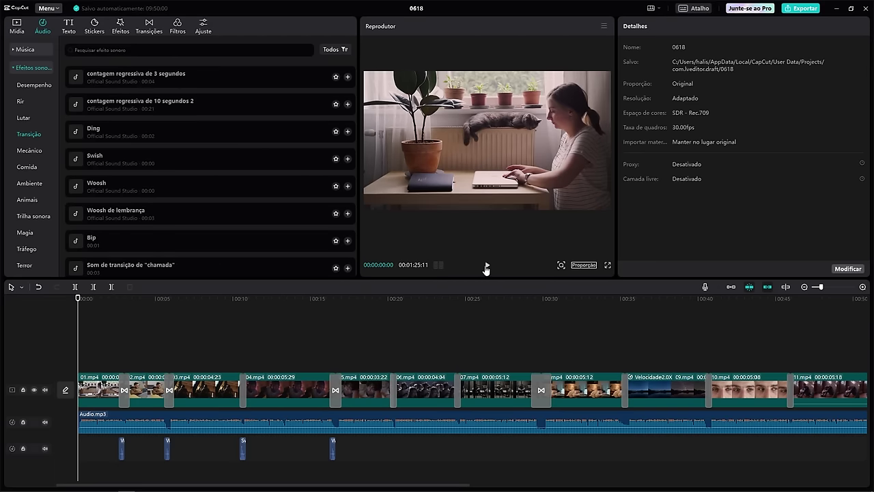
pyautogui.click(486, 266)
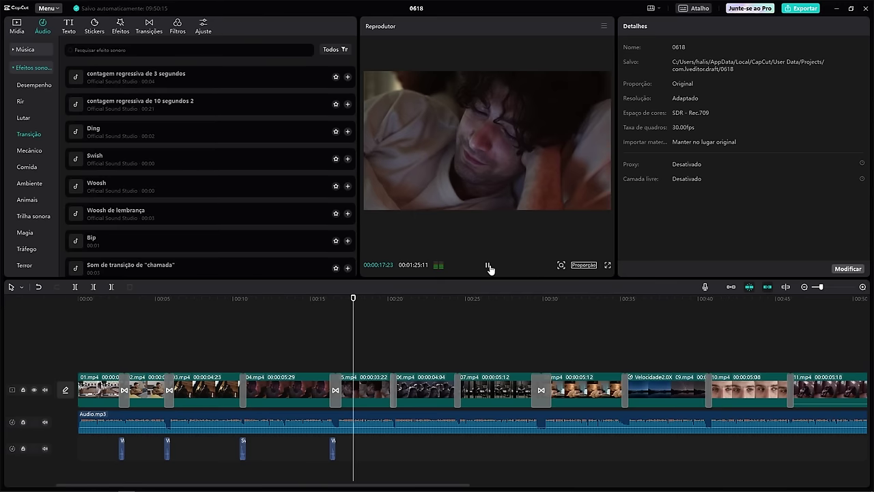
pyautogui.click(491, 270)
# Step: Add the Whoosh transition sound effect at 00:00:20:04, at the transition between 05.mp4 and 06.mp4
pyautogui.click(390, 353)
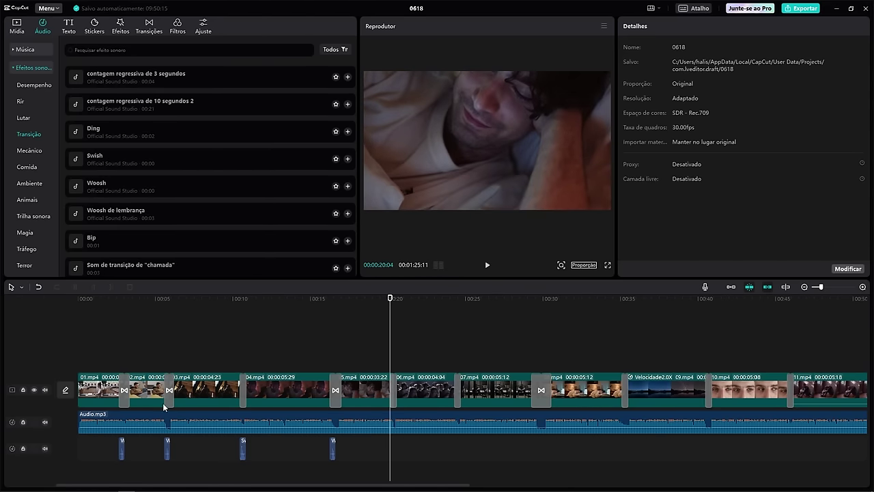
pyautogui.scroll(-5, 120, 250)
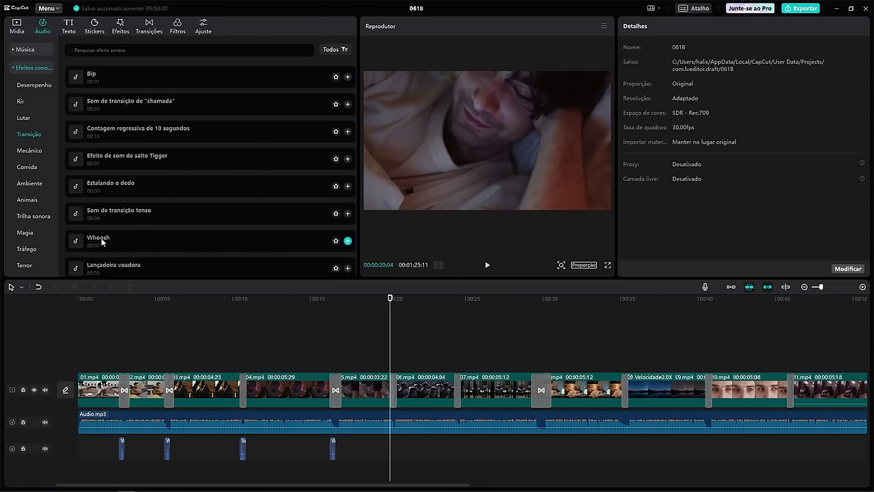
pyautogui.click(129, 237)
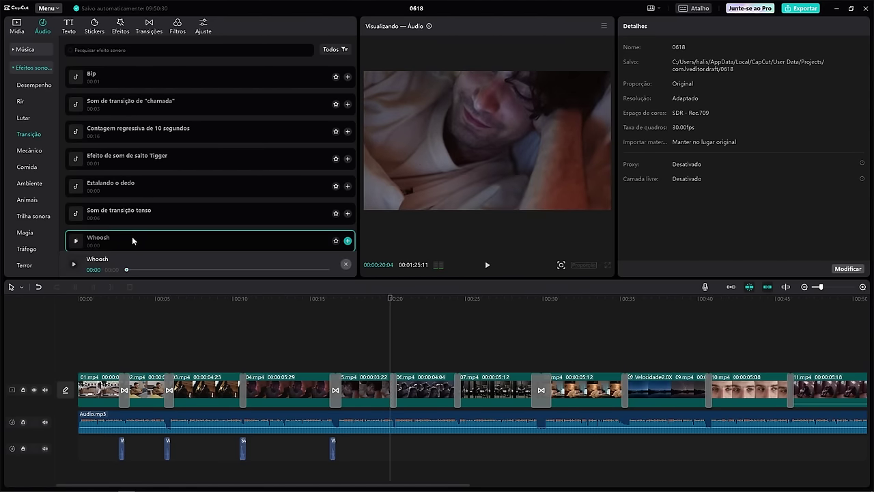
pyautogui.click(347, 240)
# Step: Add the Whoosh sound effect at 00:00:24:08 and 00:00:29:07, at the transitions into 07.mp4 and 08.mp4
pyautogui.click(463, 330)
pyautogui.click(454, 299)
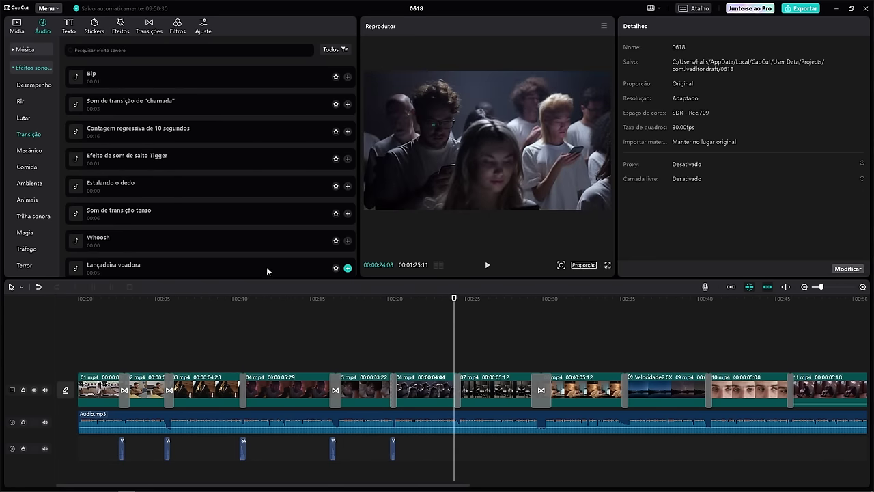
pyautogui.click(348, 241)
pyautogui.click(532, 299)
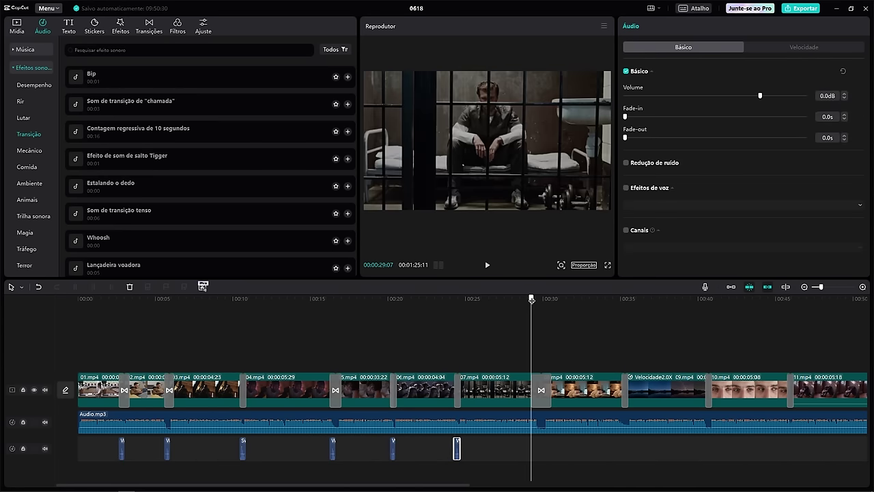
pyautogui.click(348, 240)
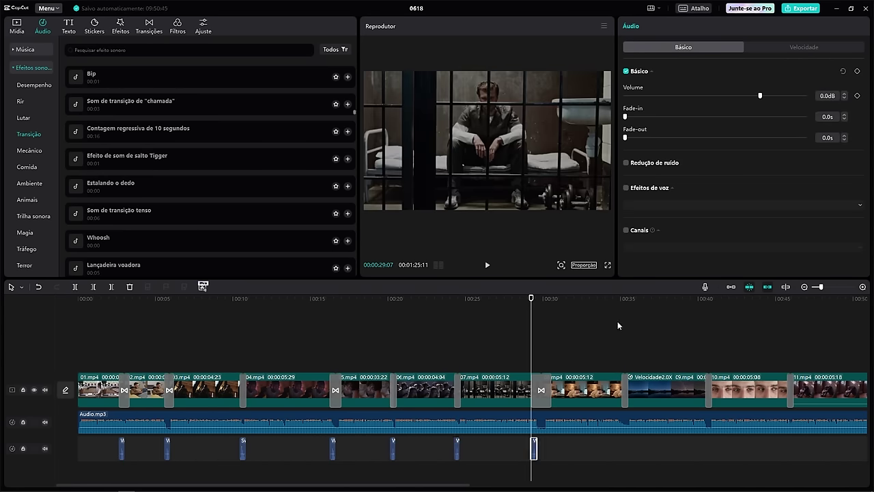
# Step: Add the Whoosh sound effect at 00:00:35:02 and 00:00:40:14, at the transitions into 09.mp4 and 10.mp4
pyautogui.click(618, 320)
pyautogui.click(624, 301)
pyautogui.moveTo(624, 302); pyautogui.dragTo(622, 301)
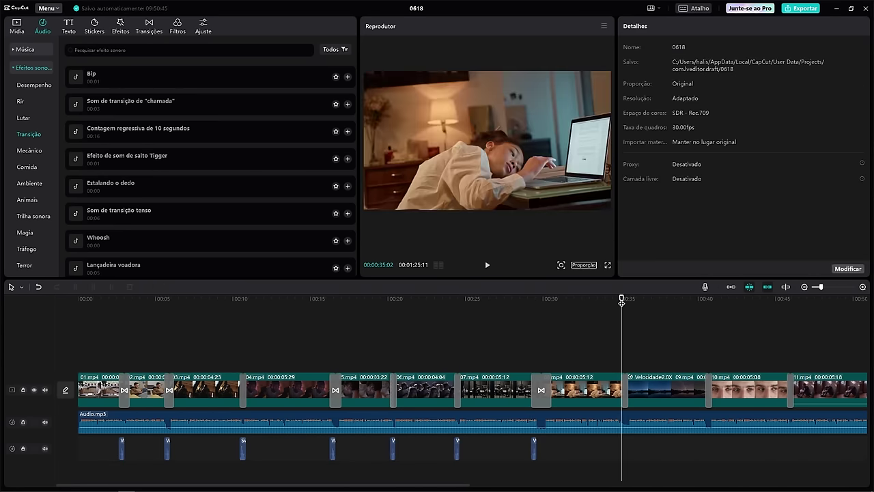
pyautogui.click(348, 241)
pyautogui.click(705, 300)
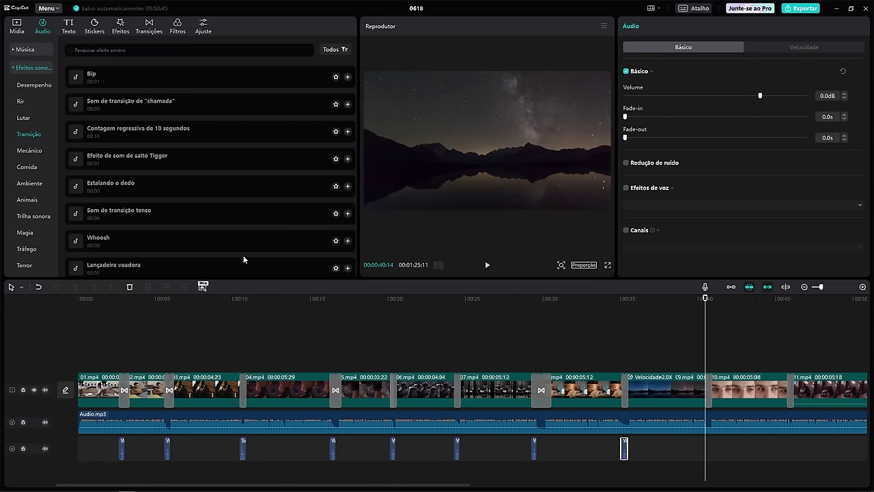
pyautogui.click(347, 241)
# Step: Add the Whoosh sound effect at 00:00:45:22 and 00:00:51:10, at the transitions into 11.mp4 and 12.mp4
pyautogui.click(784, 301)
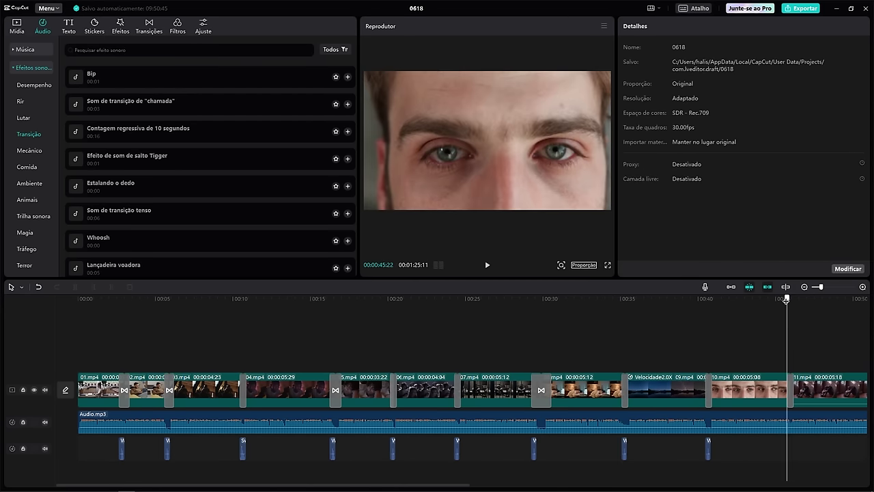
pyautogui.click(348, 240)
pyautogui.moveTo(465, 485); pyautogui.dragTo(682, 478)
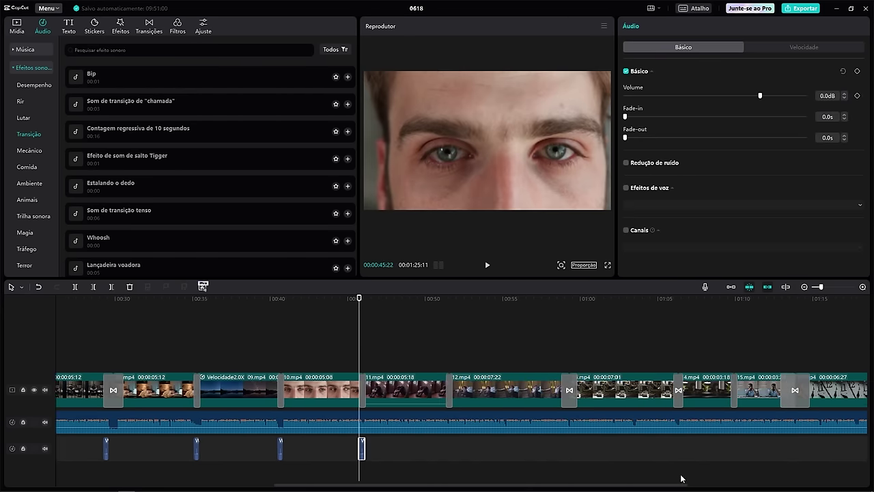
pyautogui.click(445, 301)
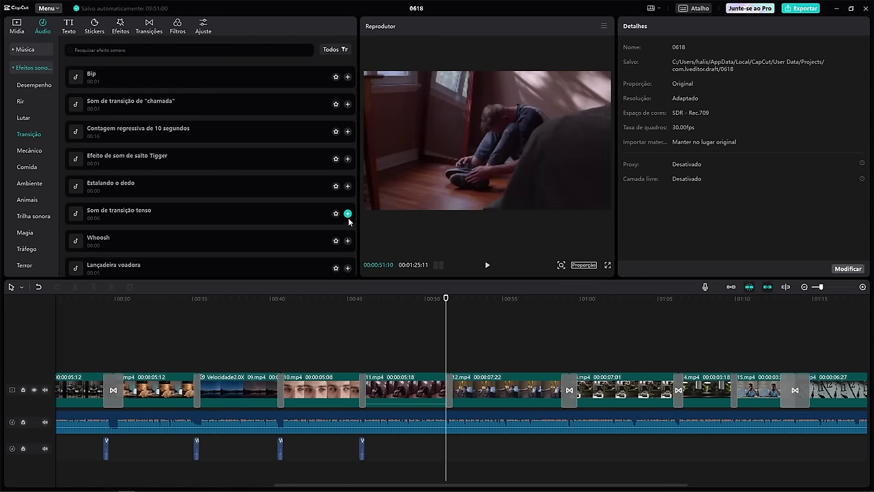
pyautogui.click(348, 241)
# Step: Add the Whoosh sound effect at 00:01:09:21, at the transition between 14.mp4 and 15.mp4
pyautogui.click(561, 300)
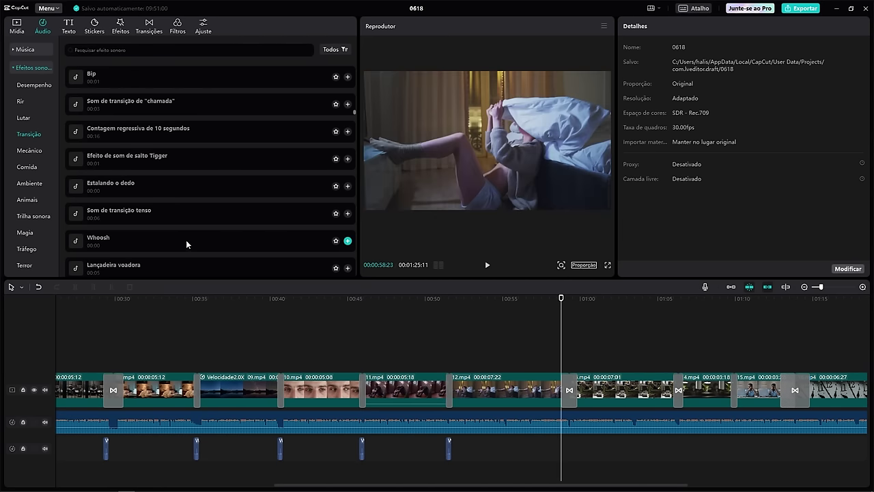
pyautogui.scroll(-1, 247, 235)
pyautogui.moveTo(556, 304); pyautogui.dragTo(730, 315)
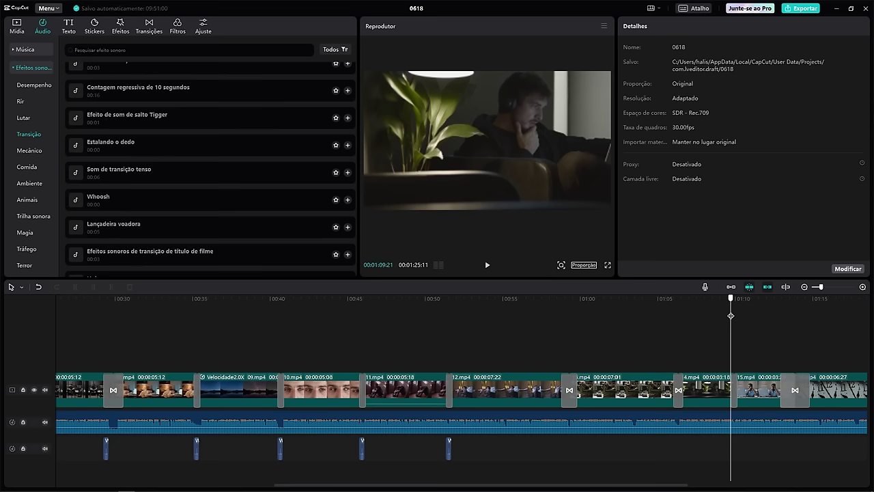
pyautogui.scroll(-1, 307, 208)
pyautogui.click(346, 185)
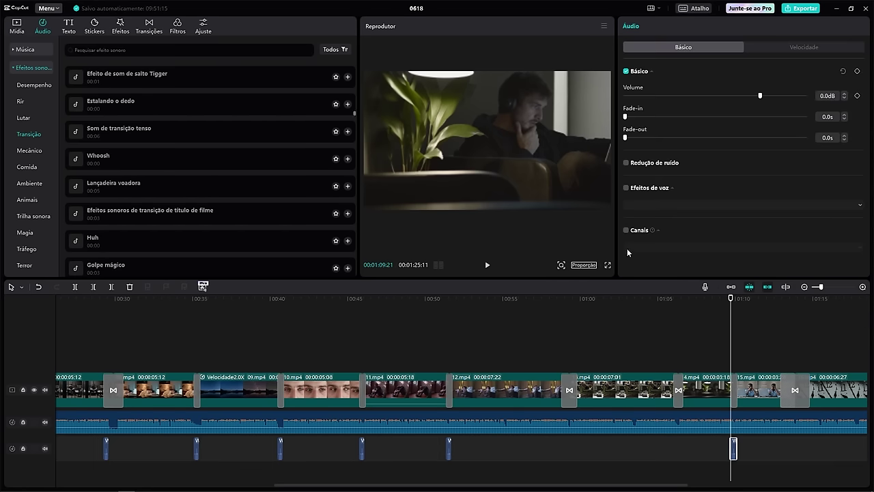
pyautogui.click(753, 299)
# Step: Import DM-Particulas 02.mp4 from the Efeitos Dark Makers folder inside Pack de Efeitos
pyautogui.press('Home')
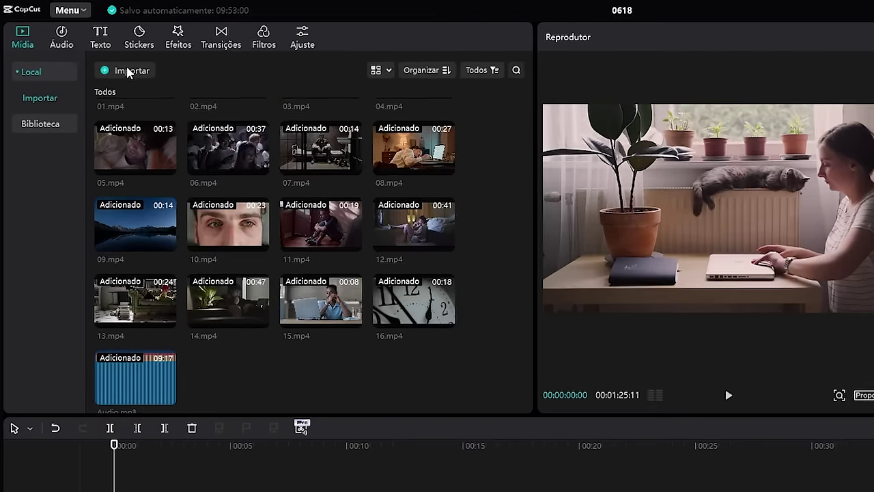
pyautogui.click(127, 73)
pyautogui.doubleClick(507, 243)
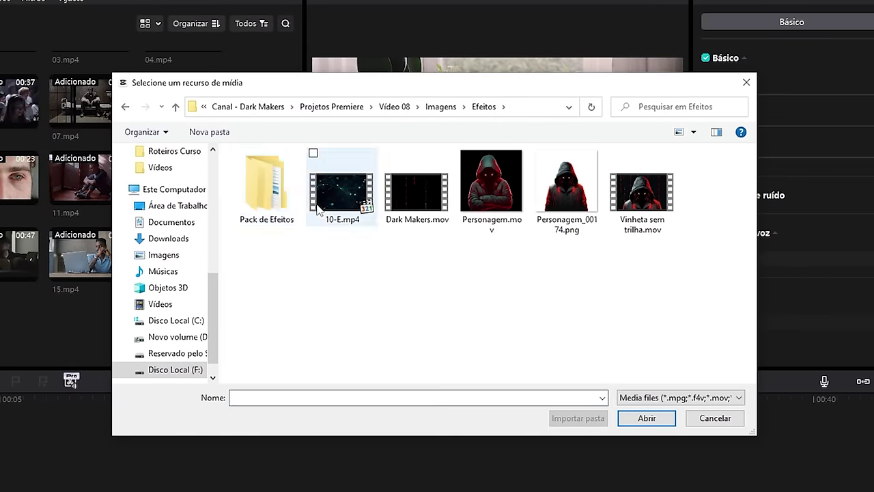
pyautogui.doubleClick(278, 197)
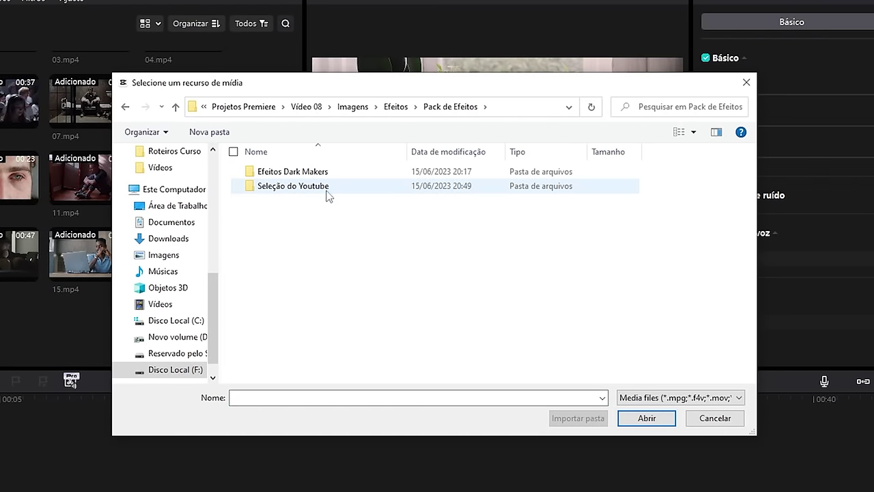
pyautogui.doubleClick(298, 171)
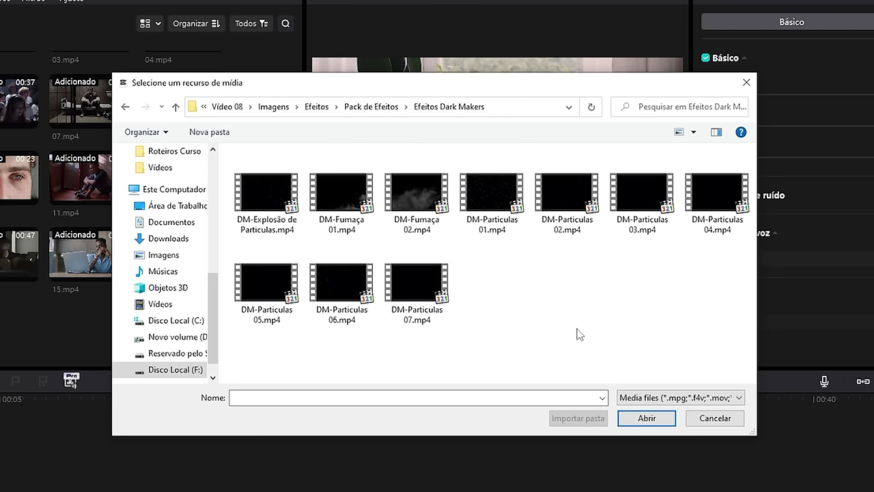
pyautogui.click(575, 189)
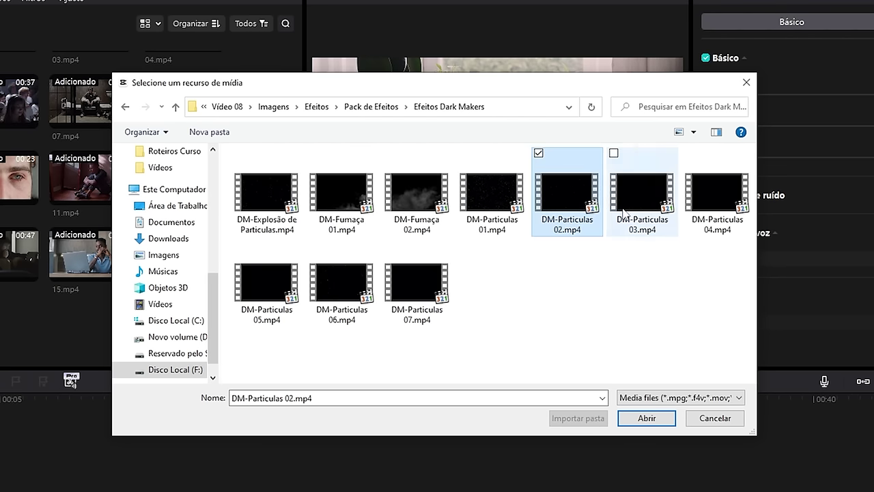
pyautogui.click(649, 417)
# Step: Place DM-Particulas 02.mp4 on a track above the main clips from the start, and set its blend mode to Tela
pyautogui.moveTo(159, 253); pyautogui.dragTo(156, 348)
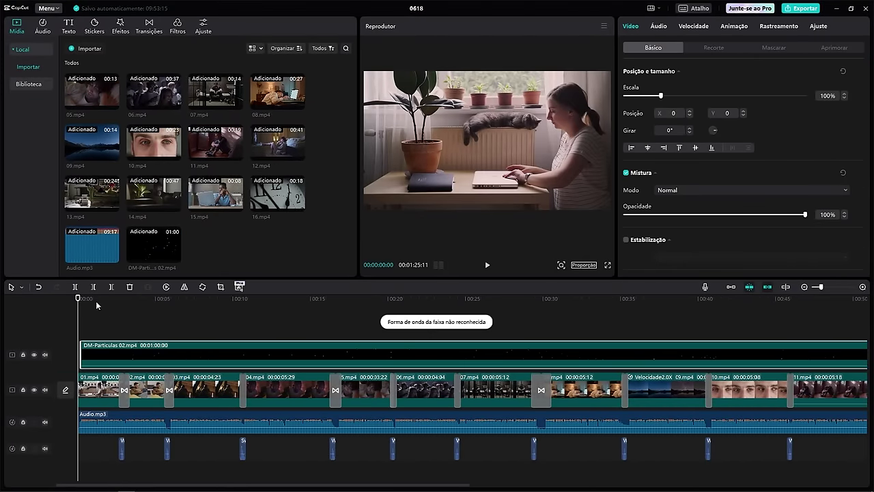
pyautogui.moveTo(96, 301); pyautogui.dragTo(268, 303)
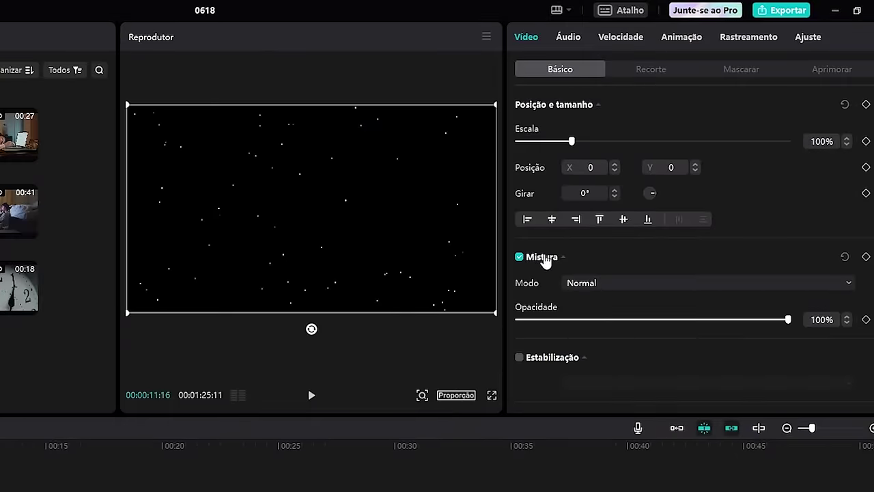
pyautogui.click(652, 286)
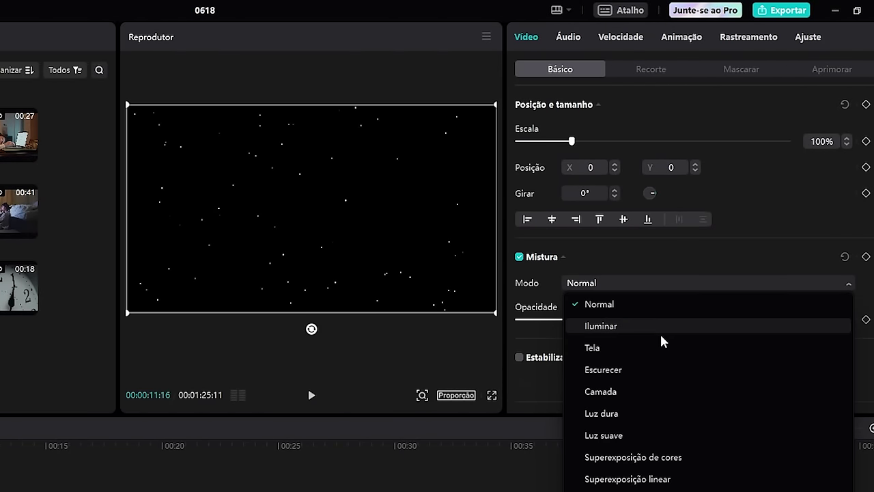
pyautogui.click(651, 352)
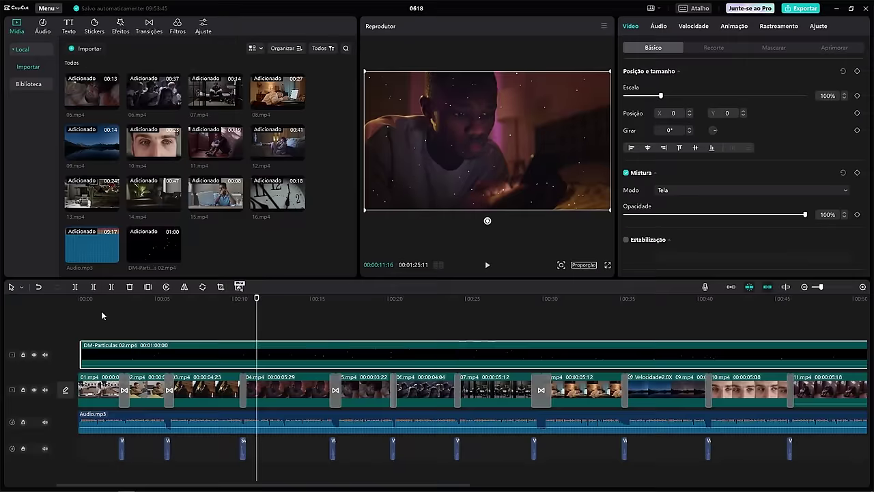
# Step: Apply a Círculo mask to the particle overlay and stretch it into an ellipse of about 1669 by 944
pyautogui.moveTo(80, 300); pyautogui.dragTo(245, 305)
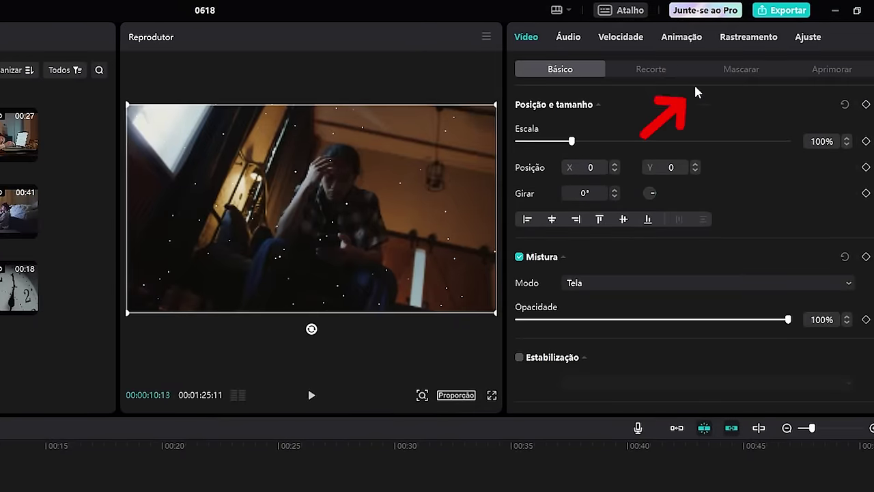
pyautogui.click(754, 71)
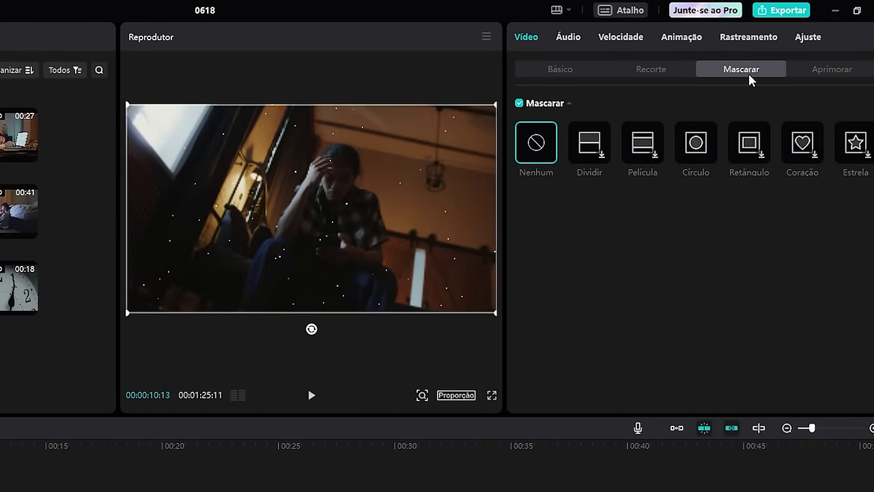
pyautogui.click(694, 143)
pyautogui.moveTo(362, 209); pyautogui.dragTo(474, 209)
pyautogui.moveTo(312, 261); pyautogui.dragTo(312, 304)
pyautogui.moveTo(35, 486)
pyautogui.mouseDown()
pyautogui.moveTo(28, 486)
pyautogui.moveTo(47, 486)
pyautogui.mouseUp()
# Step: Reverse the particle overlay's circle mask so particles show only outside it, and set its feather to 6
pyautogui.click(342, 465)
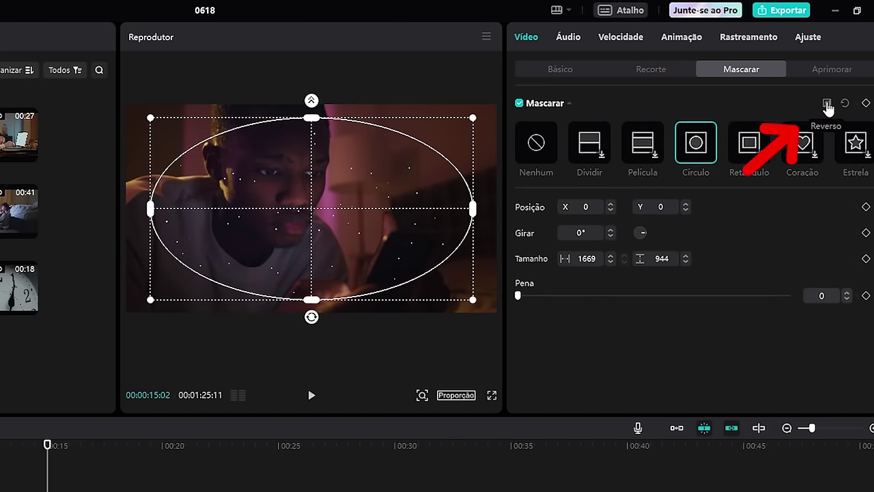
pyautogui.click(70, 445)
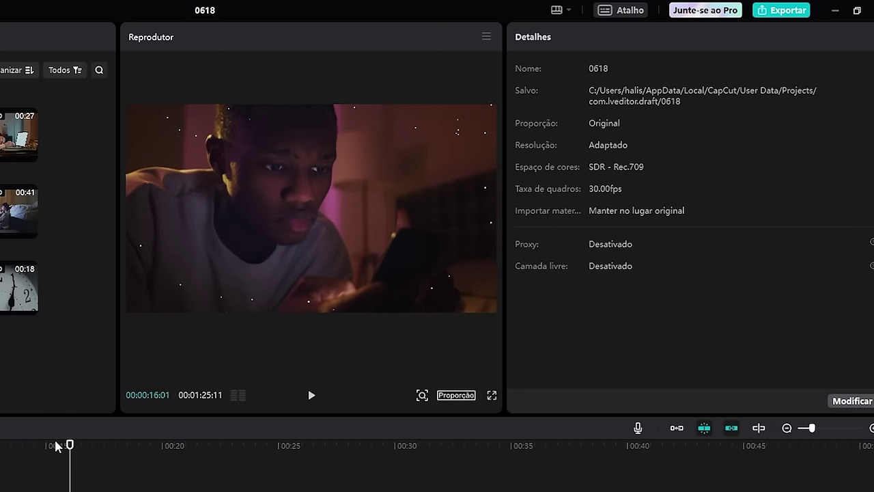
pyautogui.moveTo(70, 445); pyautogui.dragTo(0, 445)
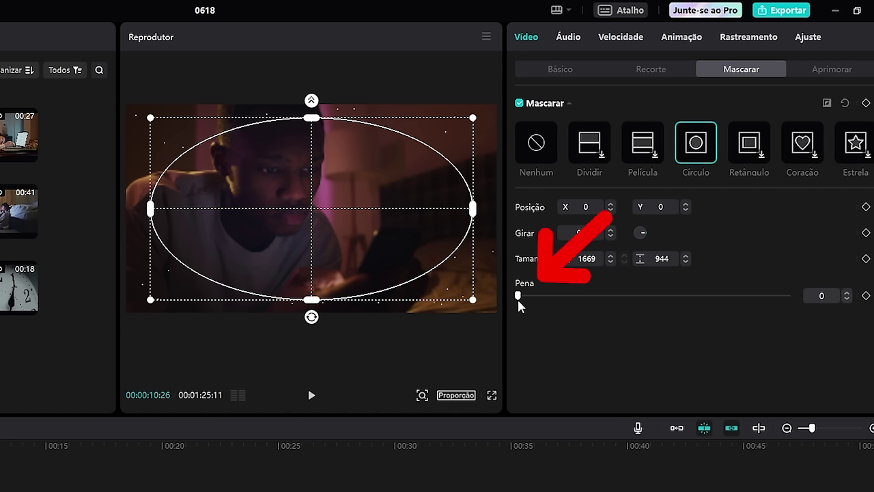
pyautogui.moveTo(518, 296); pyautogui.dragTo(525, 304)
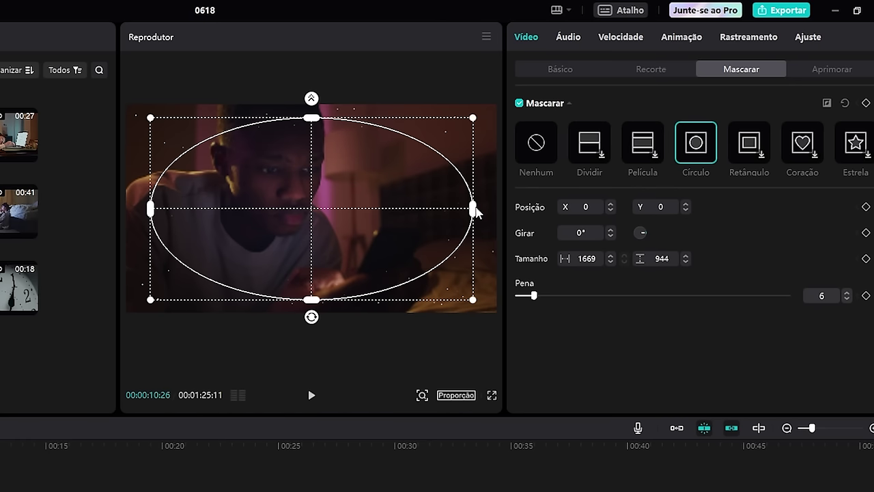
# Step: Widen and heighten the circle mask slightly towards the frame edges, and play back the particle overlay
pyautogui.moveTo(474, 212); pyautogui.dragTo(487, 207)
pyautogui.moveTo(313, 301); pyautogui.dragTo(313, 315)
pyautogui.click(103, 480)
pyautogui.press('space')
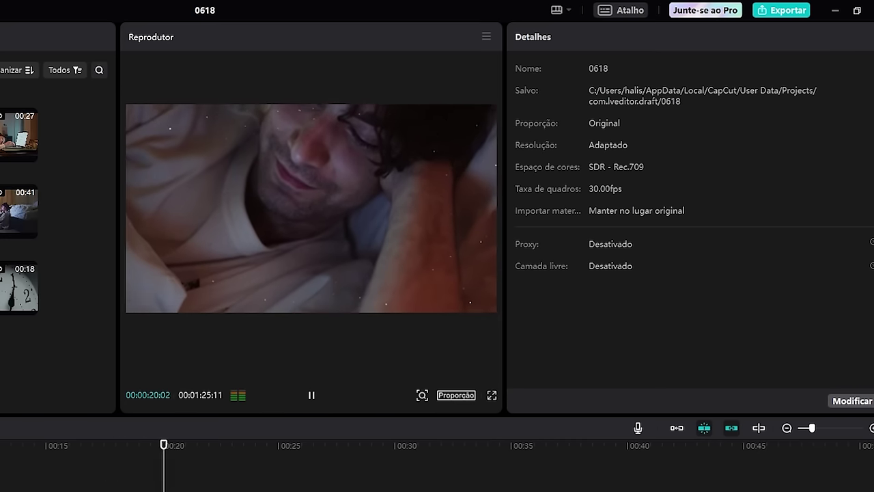
# Step: Stop the playback, return to the start of the timeline, and scrub through the clips to review the particle overlay
pyautogui.press('space')
pyautogui.press('Home')
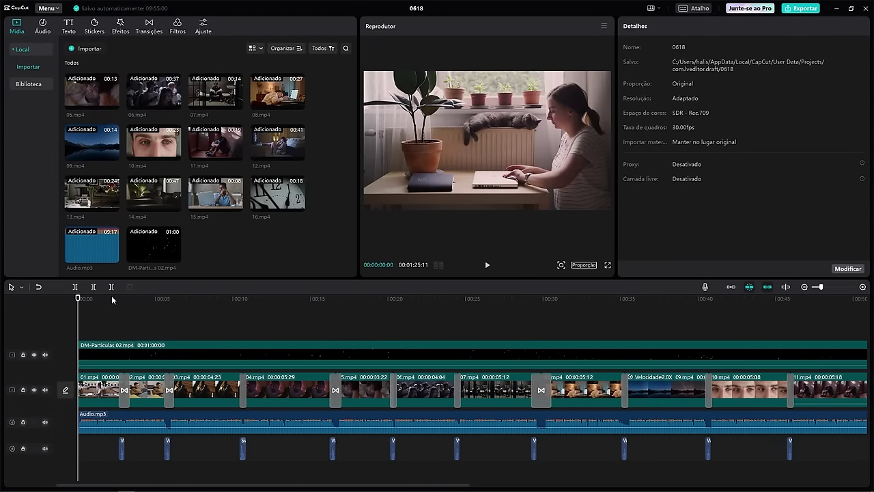
pyautogui.moveTo(113, 299); pyautogui.dragTo(391, 357)
# Step: Duplicate the particle overlay directly after the original at 00:01:00:00, and cut off the part of the copy that extends past the audio's end
pyautogui.hscroll(10, 391, 357)
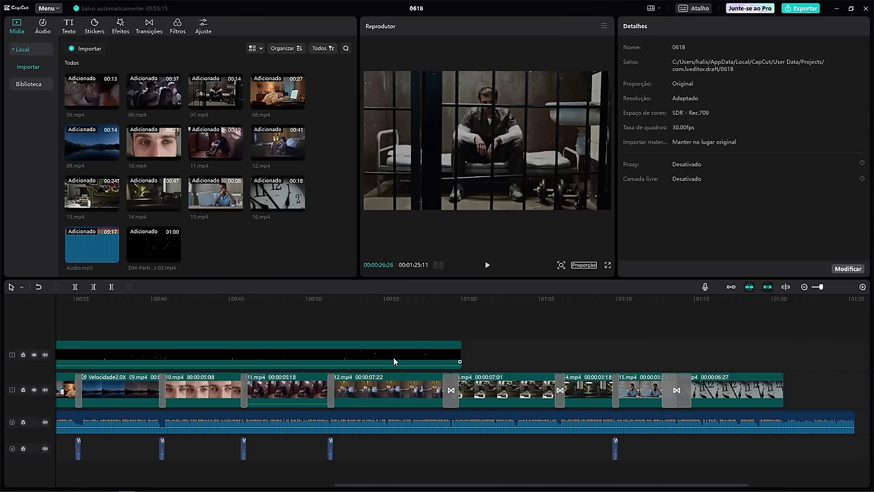
pyautogui.click(113, 353)
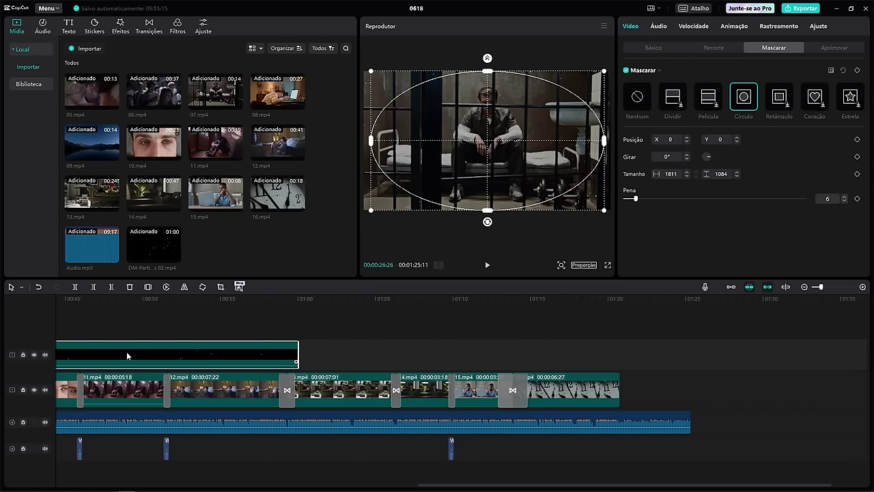
pyautogui.click(298, 300)
pyautogui.hotkey('ctrl', 'c')
pyautogui.hotkey('ctrl', 'v')
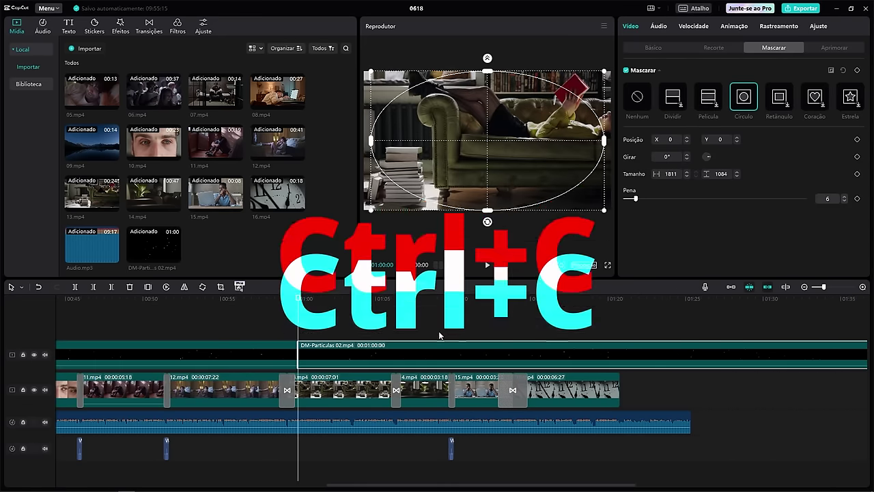
pyautogui.moveTo(252, 302); pyautogui.dragTo(691, 310)
pyautogui.press('Delete')
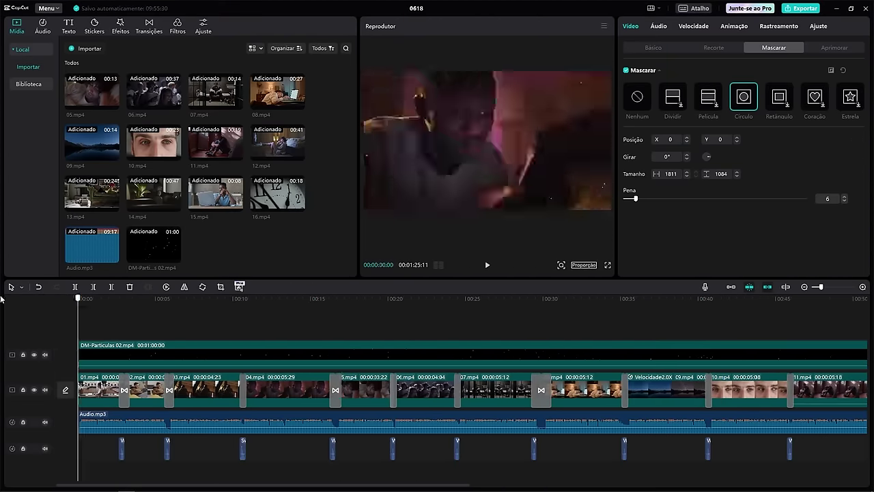
# Step: Scrub through the timeline to examine the masked particles over the clips, including the join between the two overlay segments
pyautogui.click(342, 304)
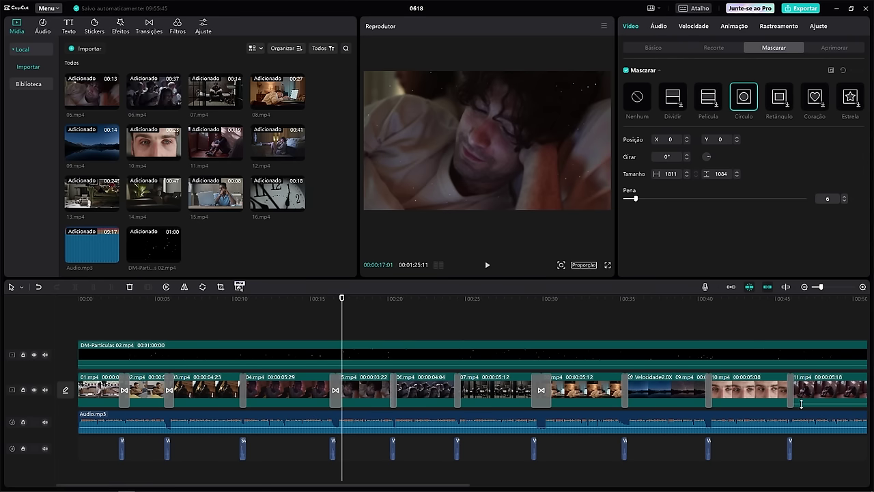
pyautogui.click(368, 355)
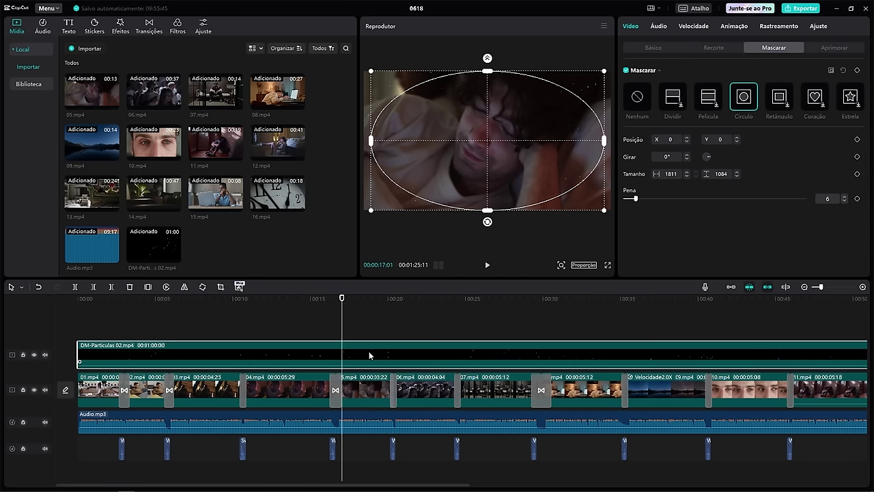
pyautogui.moveTo(686, 301); pyautogui.dragTo(257, 345)
pyautogui.click(261, 352)
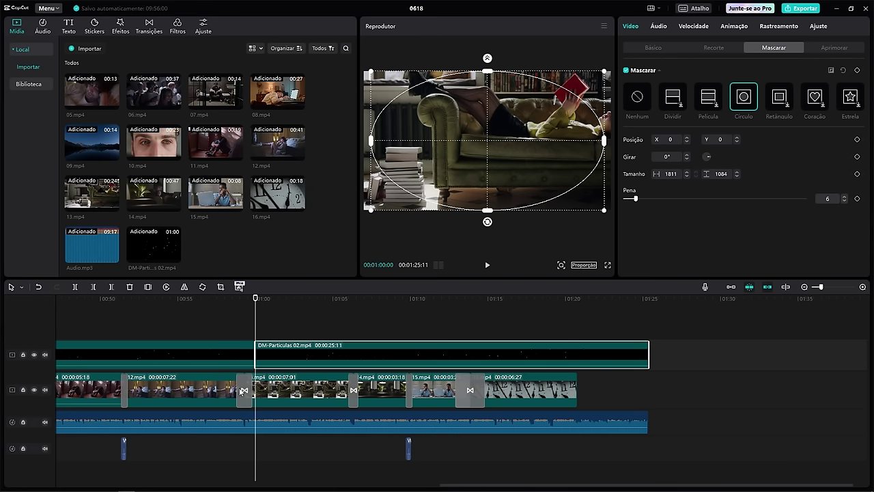
pyautogui.moveTo(252, 299)
pyautogui.mouseDown()
pyautogui.moveTo(240, 299)
pyautogui.moveTo(254, 299)
pyautogui.mouseUp()
pyautogui.moveTo(560, 299); pyautogui.dragTo(478, 299)
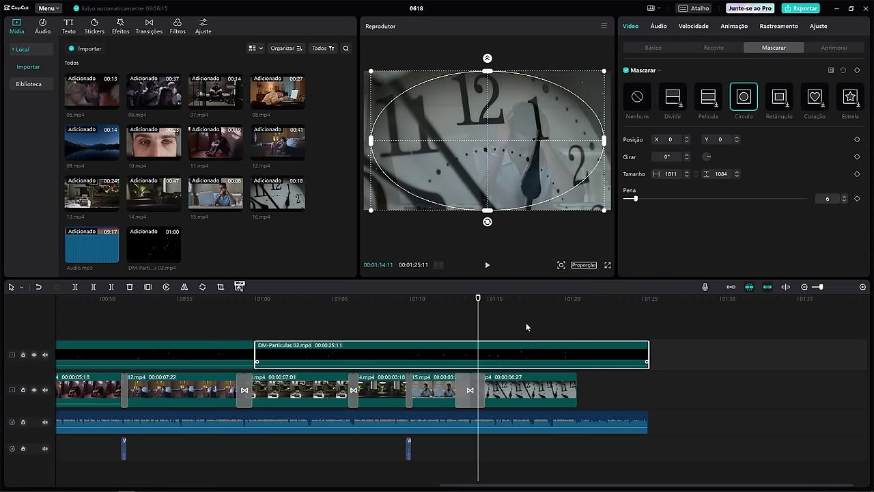
# Step: Review the second particle overlay's basic settings, including its blend mode and opacity, and deselect it
pyautogui.click(644, 49)
pyautogui.scroll(-3, 677, 248)
pyautogui.scroll(3, 678, 234)
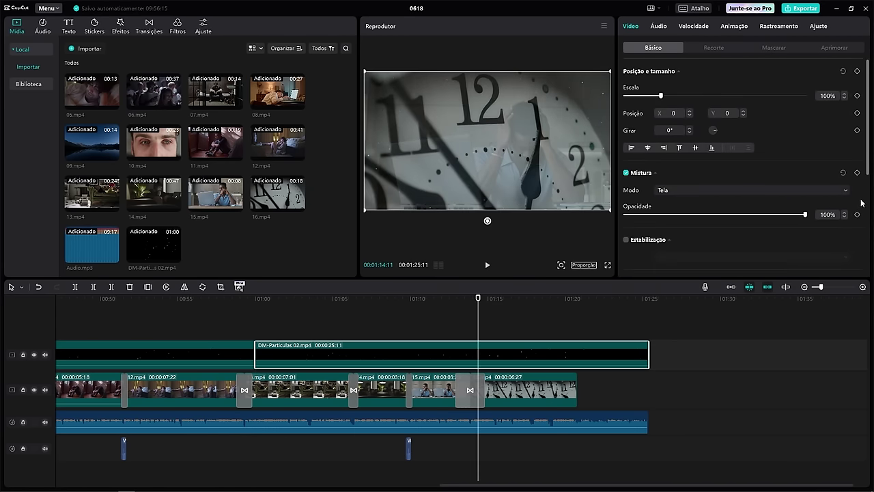
pyautogui.click(858, 214)
pyautogui.click(533, 331)
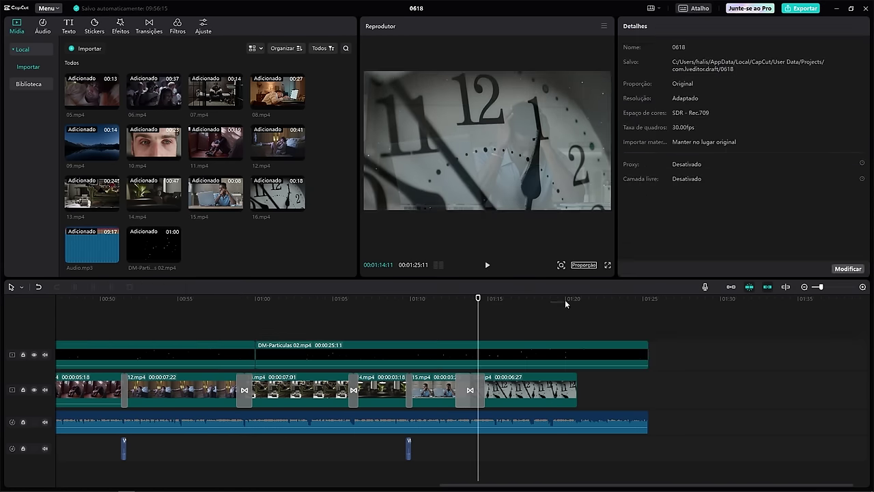
# Step: Add an opacity keyframe at 00:01:20:09 on the second DM-Particulas 02.mp4 clip
pyautogui.click(567, 297)
pyautogui.click(532, 360)
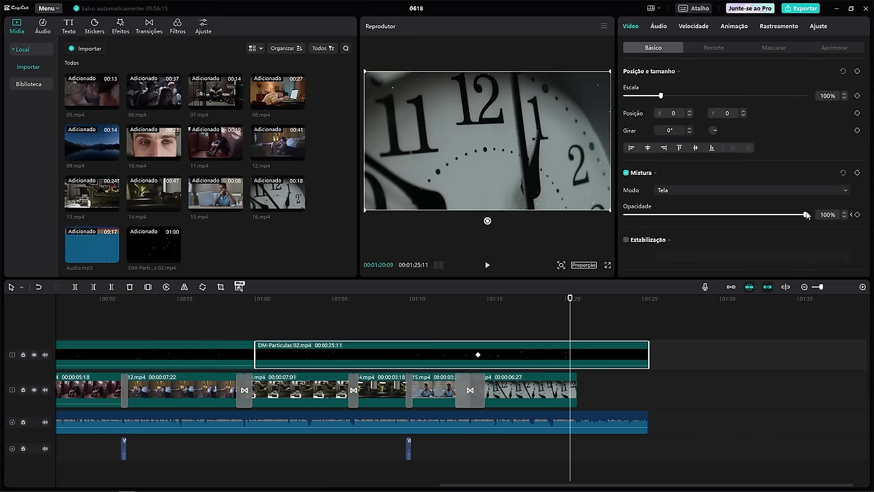
pyautogui.moveTo(468, 296); pyautogui.dragTo(305, 311)
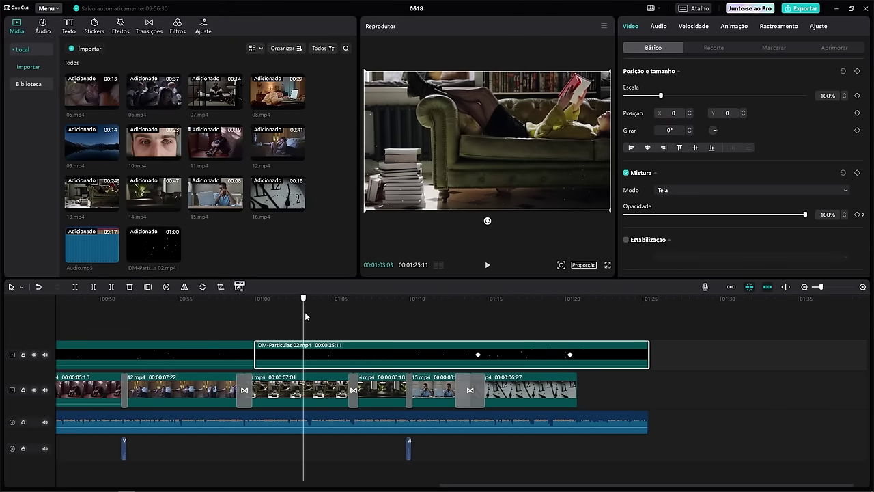
pyautogui.moveTo(209, 299); pyautogui.dragTo(290, 323)
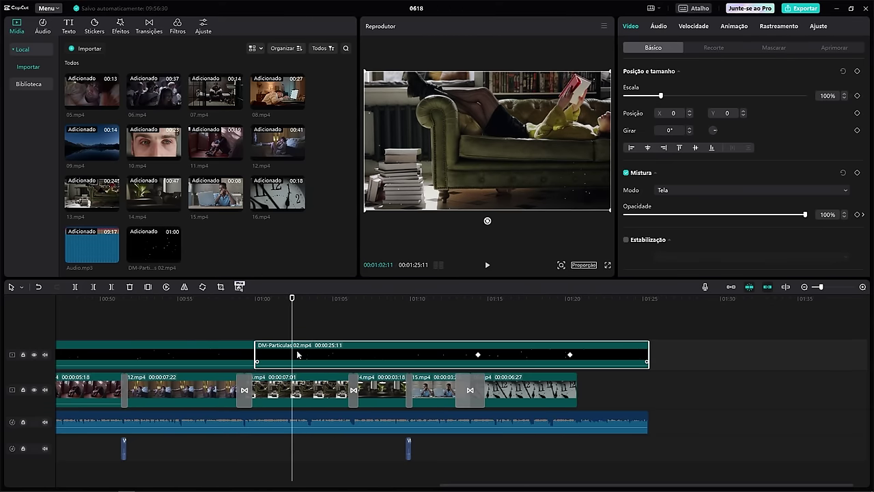
pyautogui.moveTo(298, 354); pyautogui.dragTo(258, 324)
pyautogui.moveTo(213, 300); pyautogui.dragTo(471, 317)
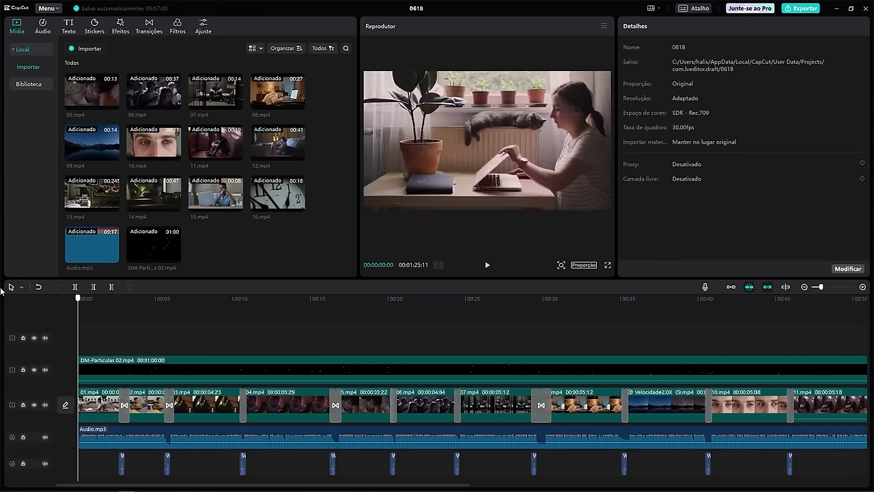
# Step: Import the image Personagem_00174.png from the Efeitos folder into the project media
pyautogui.moveTo(102, 303); pyautogui.dragTo(280, 303)
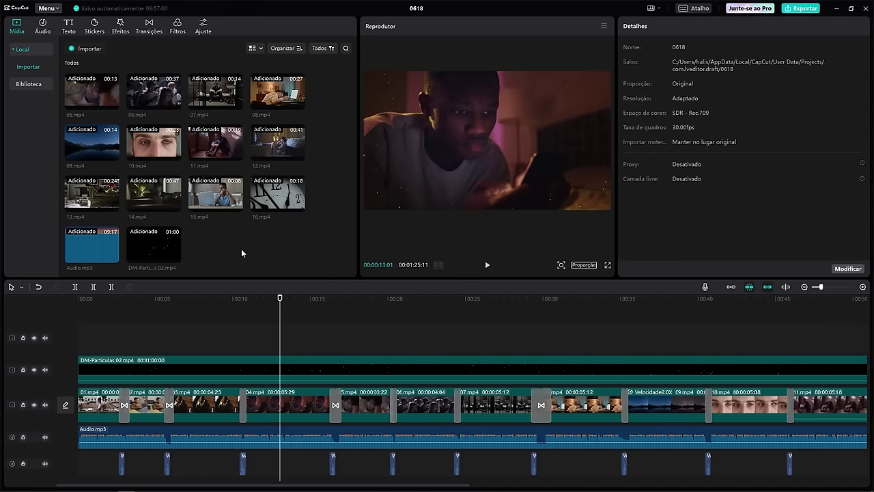
pyautogui.click(82, 54)
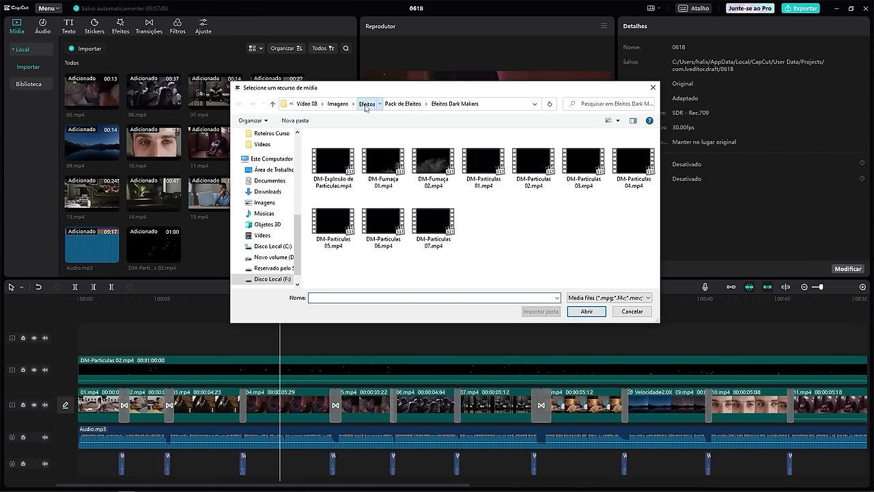
pyautogui.click(367, 104)
pyautogui.click(541, 158)
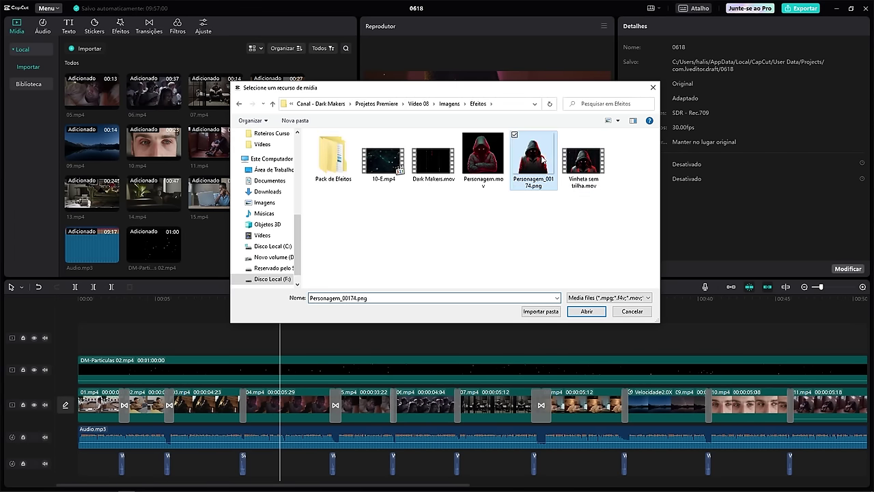
pyautogui.click(588, 314)
# Step: Place Personagem_00174.png above the particles clip at about 14 seconds and enlarge it to 128%
pyautogui.moveTo(220, 257); pyautogui.dragTo(331, 344)
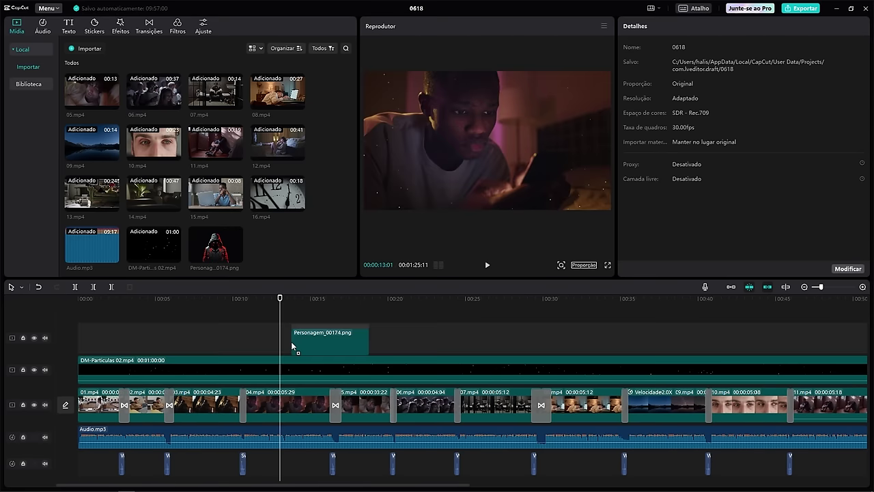
pyautogui.moveTo(303, 313); pyautogui.dragTo(320, 305)
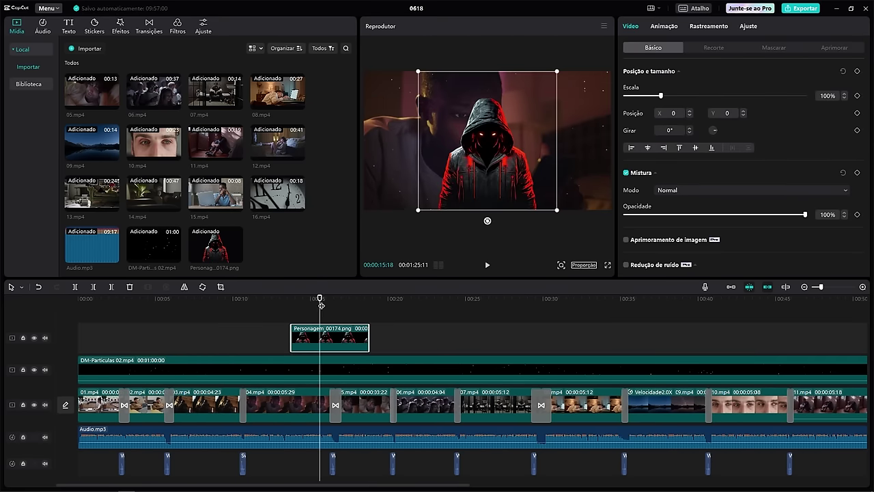
pyautogui.moveTo(557, 213); pyautogui.dragTo(575, 227)
# Step: Add another DM-Particulas 02.mp4 clip above the character image, and move the image onto the topmost track
pyautogui.click(188, 265)
pyautogui.moveTo(188, 265); pyautogui.dragTo(209, 319)
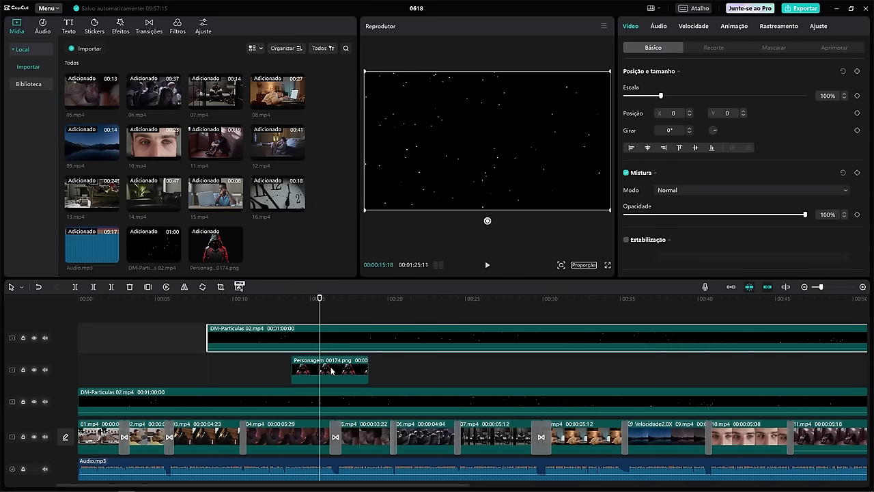
pyautogui.moveTo(331, 373); pyautogui.dragTo(314, 326)
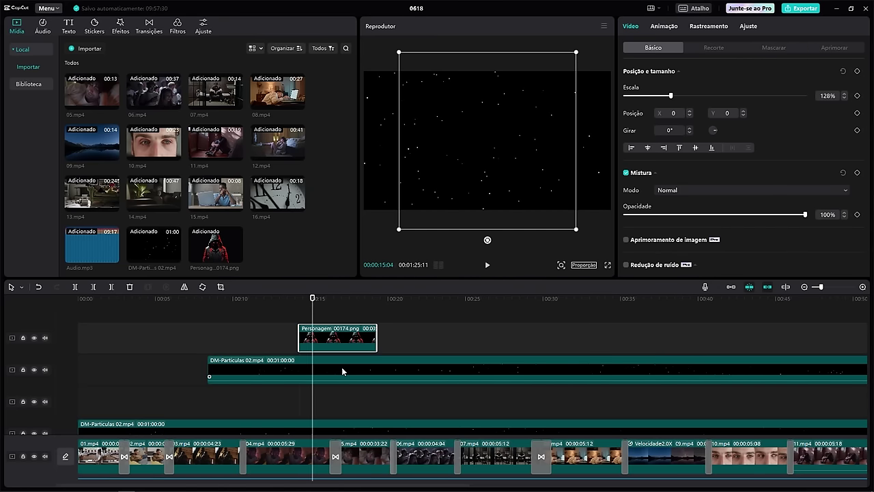
# Step: Duplicate the character image at about 21 seconds and move the copy beneath the upper particles clip
pyautogui.hotkey('ctrl', 'c')
pyautogui.hotkey('ctrl', 'v')
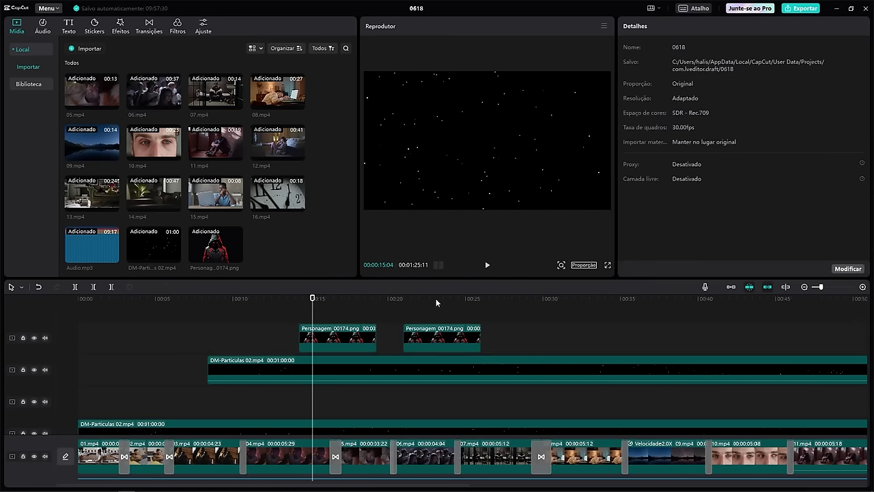
pyautogui.click(453, 301)
pyautogui.moveTo(437, 335); pyautogui.dragTo(438, 396)
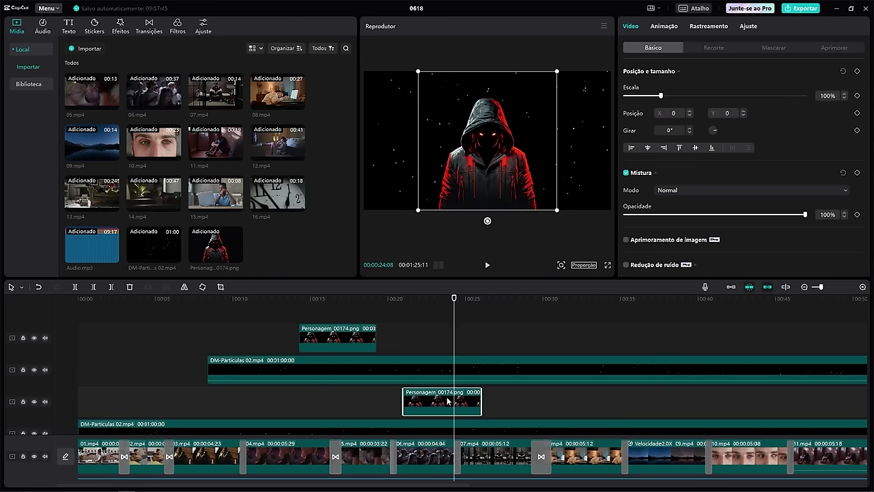
# Step: Undo the timeline placements of the character images and the extra particles clip
pyautogui.hotkey('ctrl', 'z')
pyautogui.hotkey('ctrl', 'z')
pyautogui.hotkey('ctrl', 'z')
pyautogui.hotkey('ctrl', 'z')
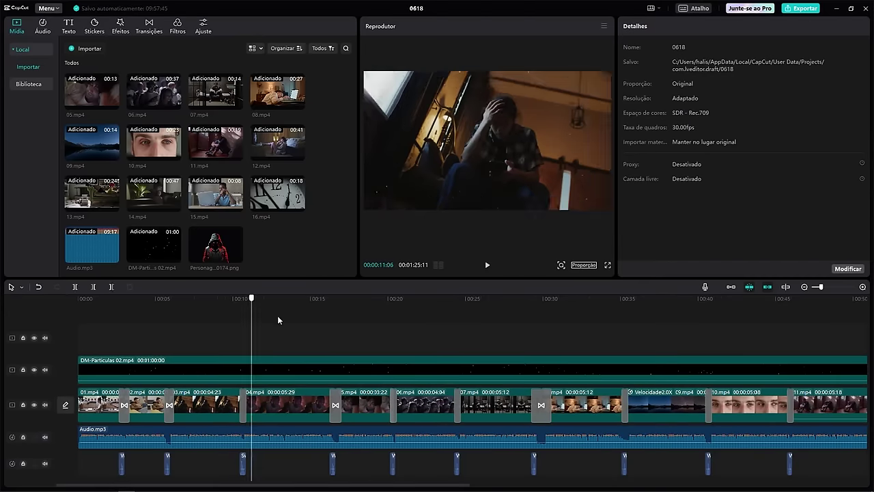
# Step: Import Grunge 02.mp4 from the Seleção do Youtube effects folder and place it at the timeline start above the particles clip
pyautogui.press('Home')
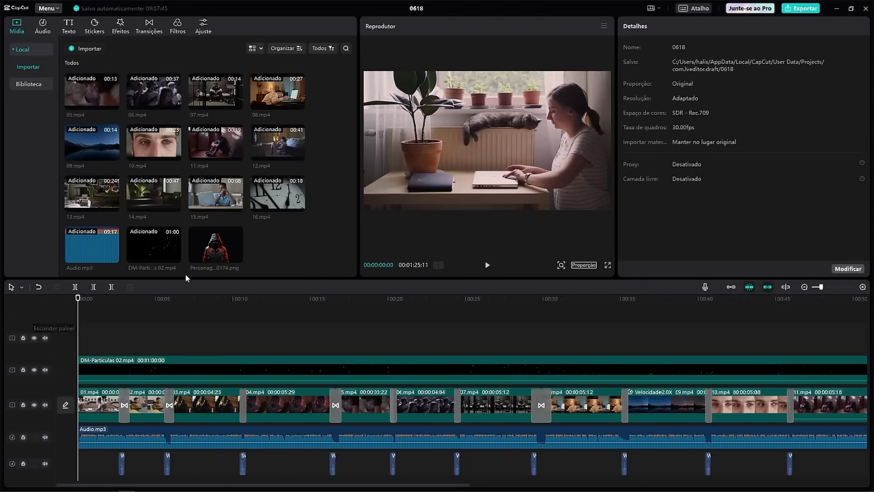
pyautogui.click(84, 49)
pyautogui.doubleClick(350, 158)
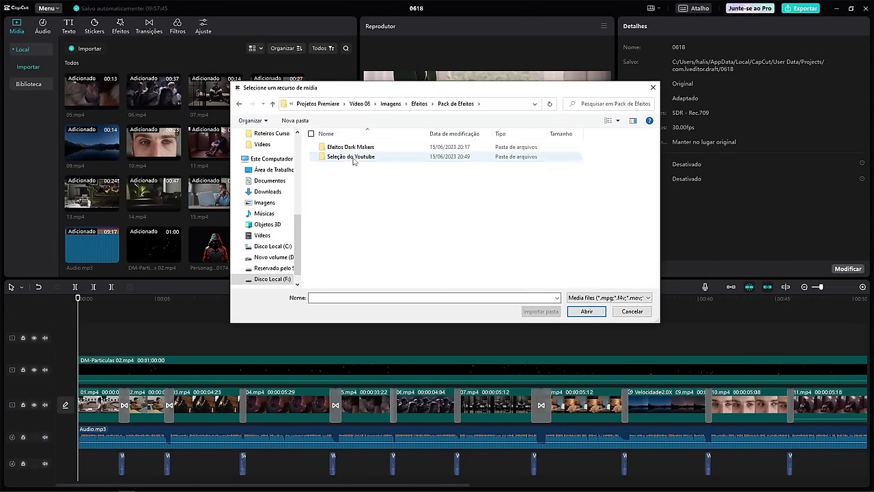
pyautogui.doubleClick(351, 157)
pyautogui.scroll(-5, 441, 237)
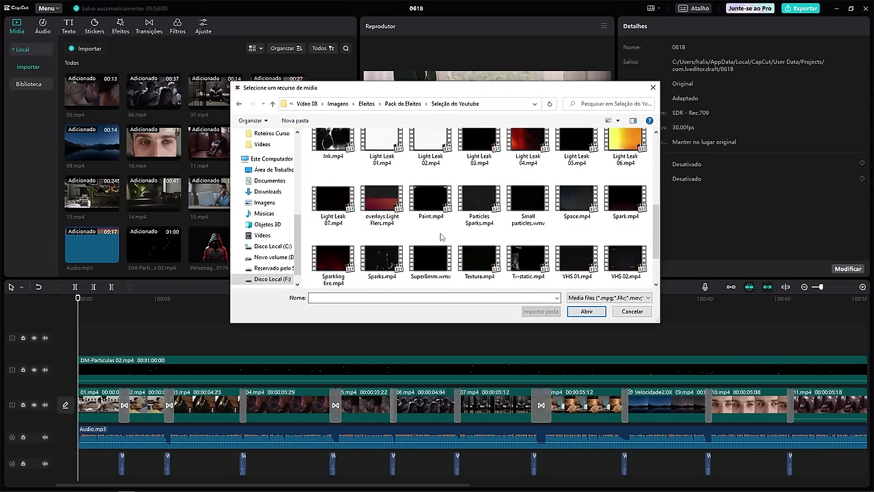
pyautogui.scroll(1, 509, 250)
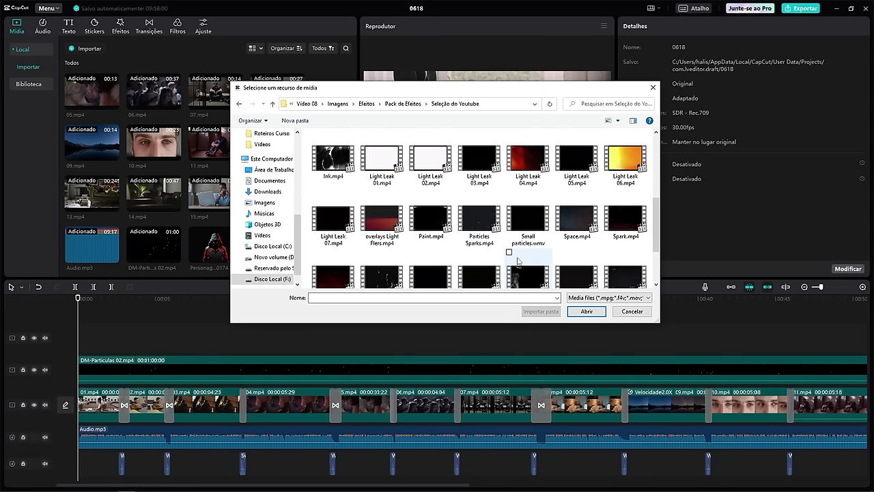
pyautogui.scroll(-4, 526, 256)
pyautogui.scroll(3, 489, 262)
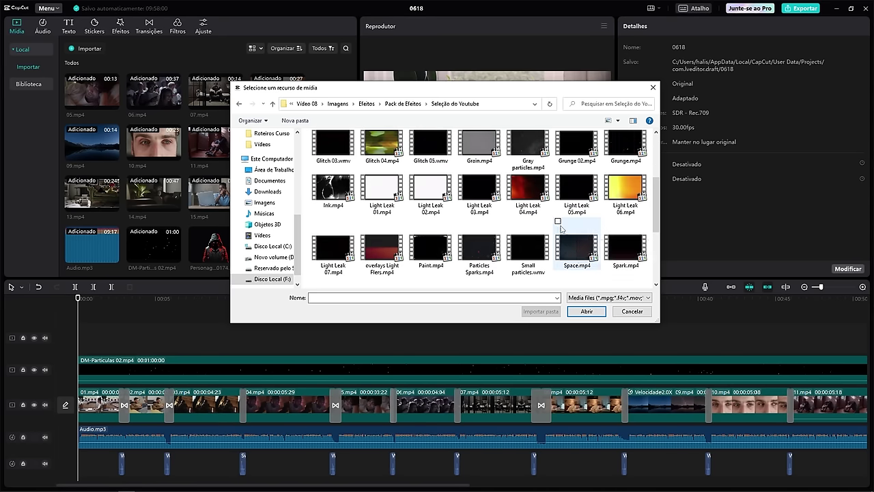
pyautogui.click(580, 153)
pyautogui.click(588, 312)
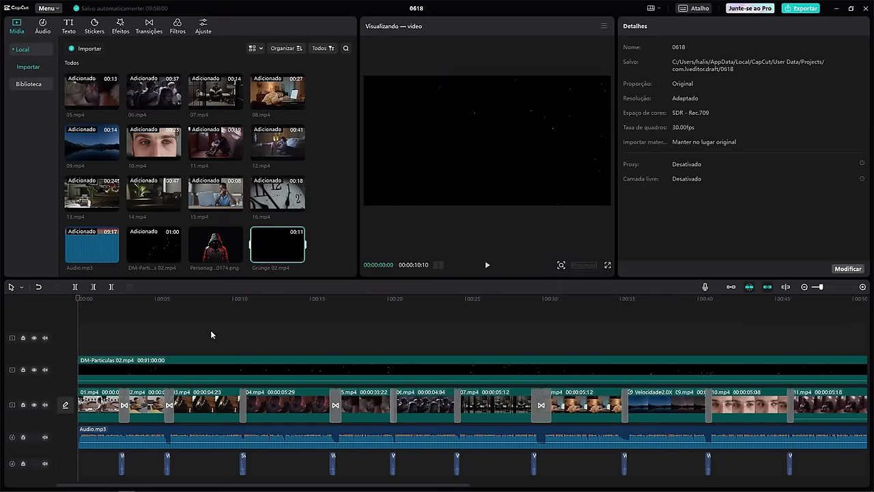
pyautogui.moveTo(271, 244); pyautogui.dragTo(86, 338)
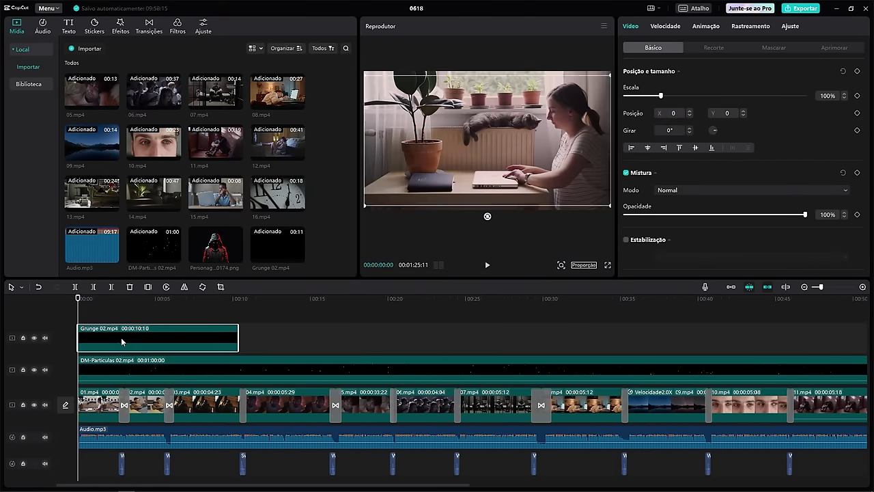
# Step: Scale the Grunge 02.mp4 overlay to 126% and set its blend mode to Tela
pyautogui.click(119, 298)
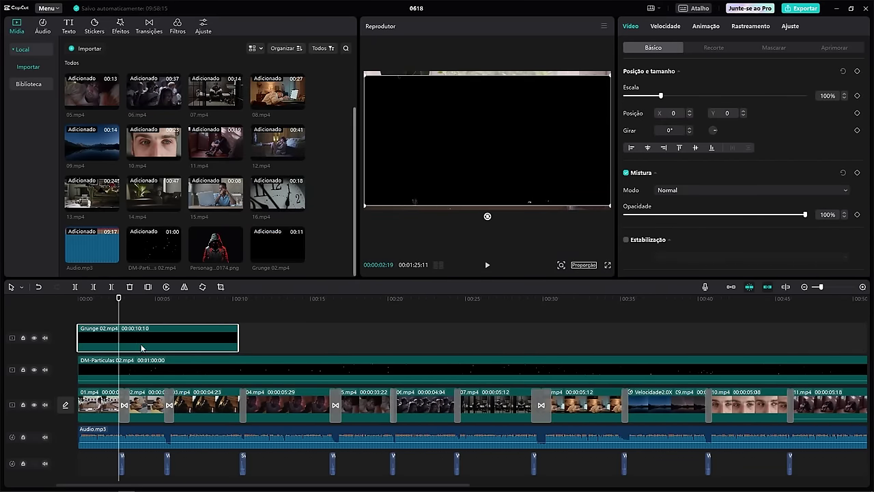
pyautogui.moveTo(666, 98); pyautogui.dragTo(671, 99)
pyautogui.click(717, 191)
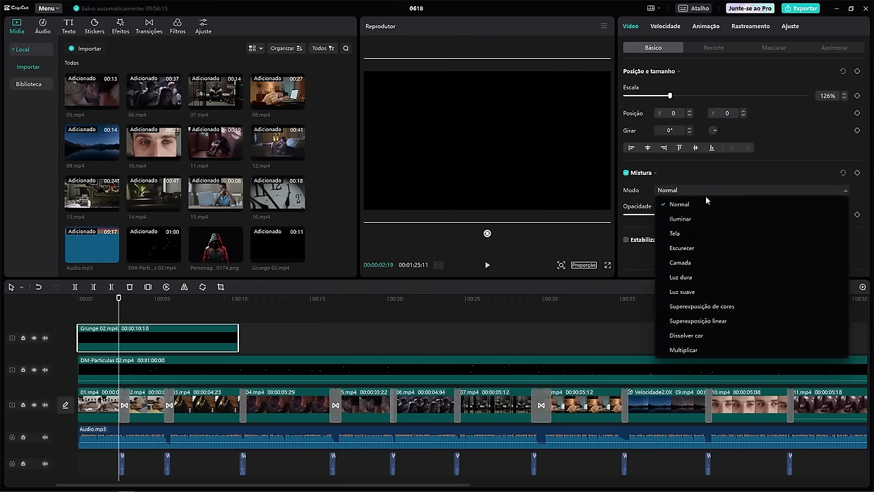
pyautogui.click(693, 234)
# Step: Trim the end of the Grunge 02.mp4 clip to 00:00:05:27, at the transition between the second and third clips
pyautogui.click(99, 298)
pyautogui.moveTo(99, 298); pyautogui.dragTo(169, 297)
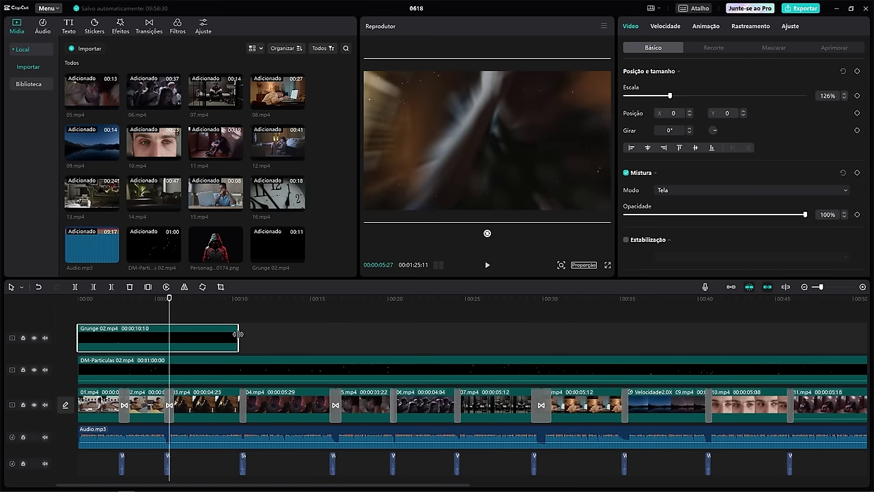
pyautogui.moveTo(238, 334); pyautogui.dragTo(169, 332)
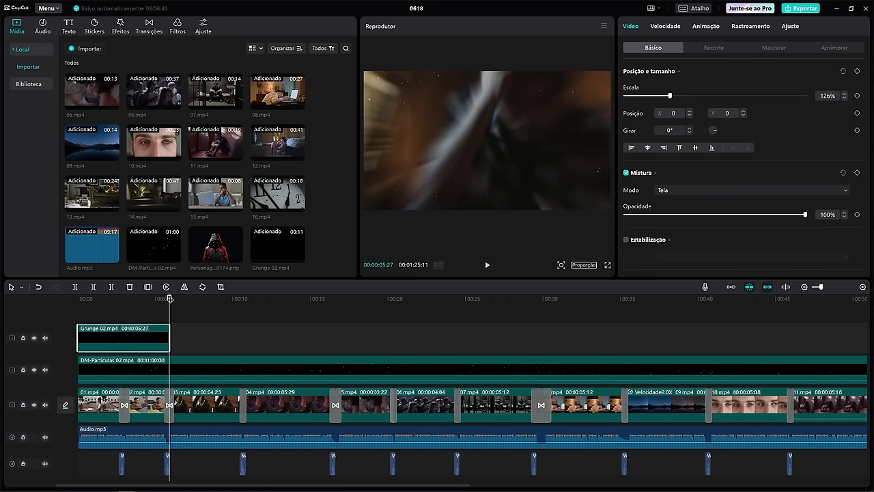
# Step: Import Particles Sparks.mp4 from the Seleção do Youtube effects folder
pyautogui.moveTo(186, 298)
pyautogui.mouseDown()
pyautogui.moveTo(213, 299)
pyautogui.moveTo(200, 299)
pyautogui.mouseUp()
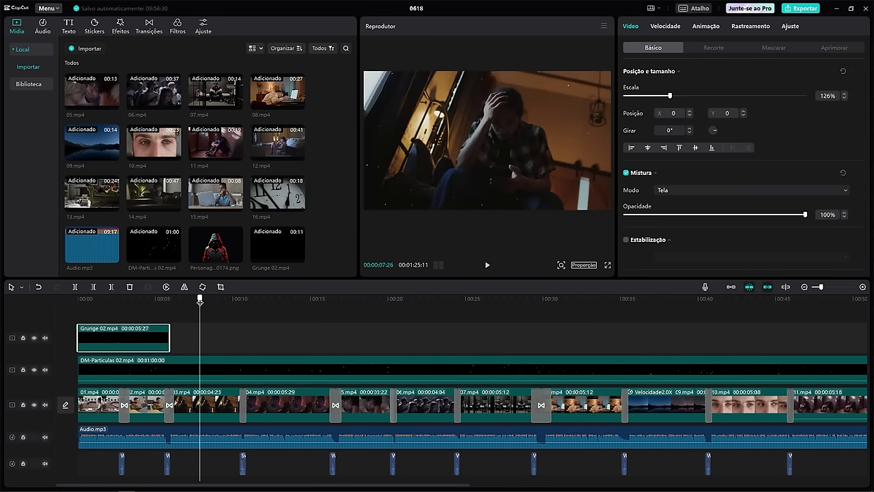
pyautogui.click(75, 52)
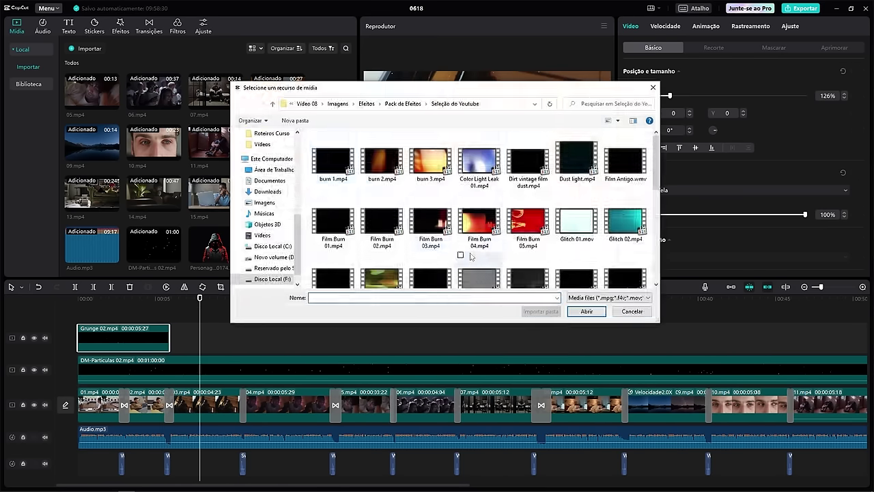
pyautogui.scroll(-10, 505, 273)
pyautogui.doubleClick(479, 154)
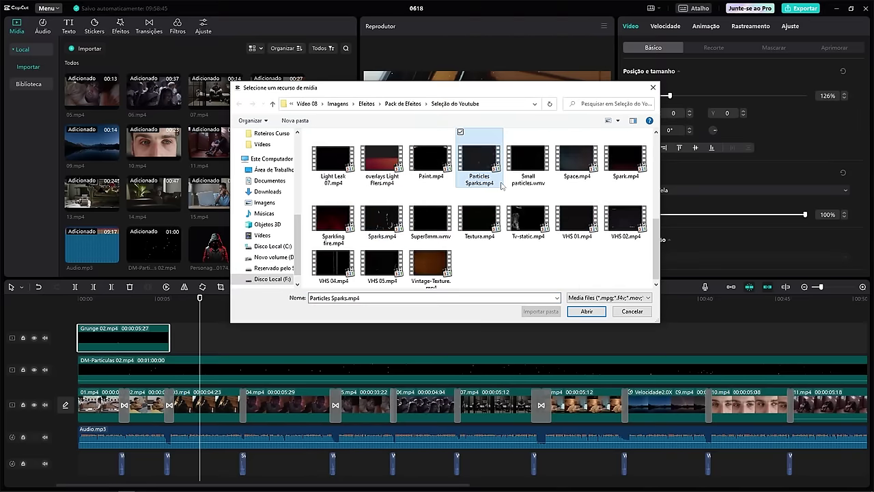
# Step: Place Particles Sparks.mp4 directly after the Grunge 02.mp4 clip and set its blend mode to Tela
pyautogui.moveTo(92, 243); pyautogui.dragTo(215, 337)
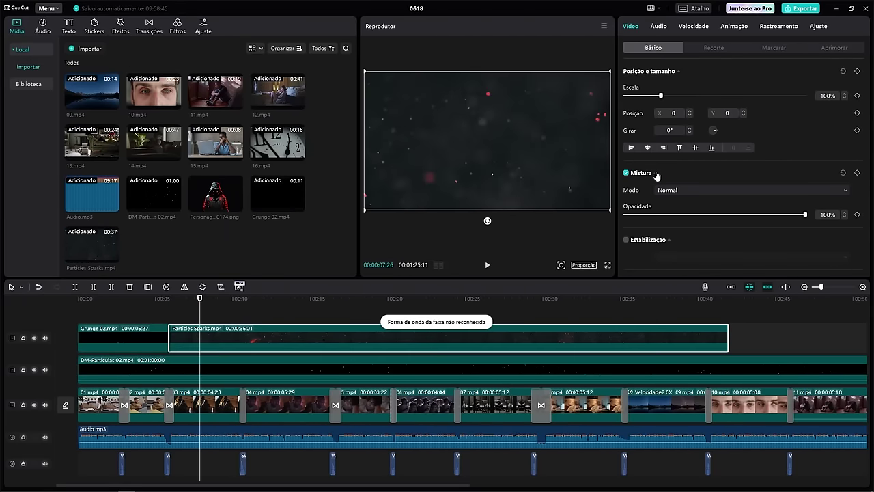
pyautogui.click(708, 189)
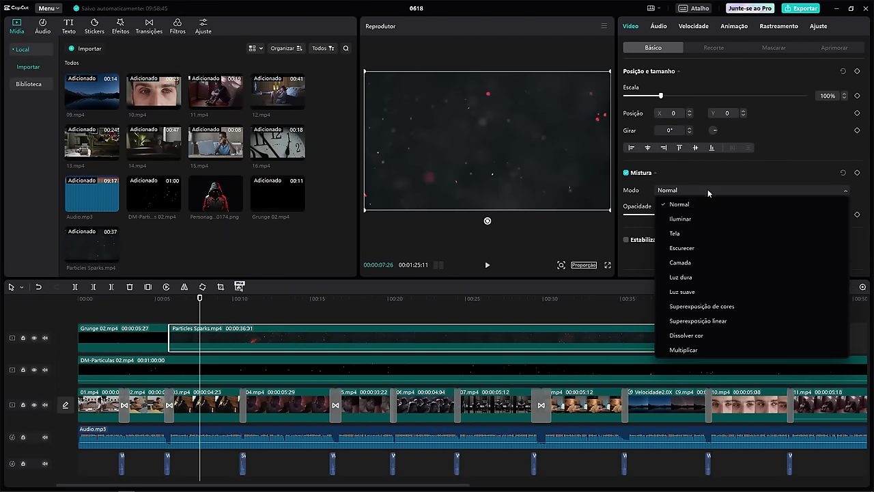
pyautogui.click(694, 233)
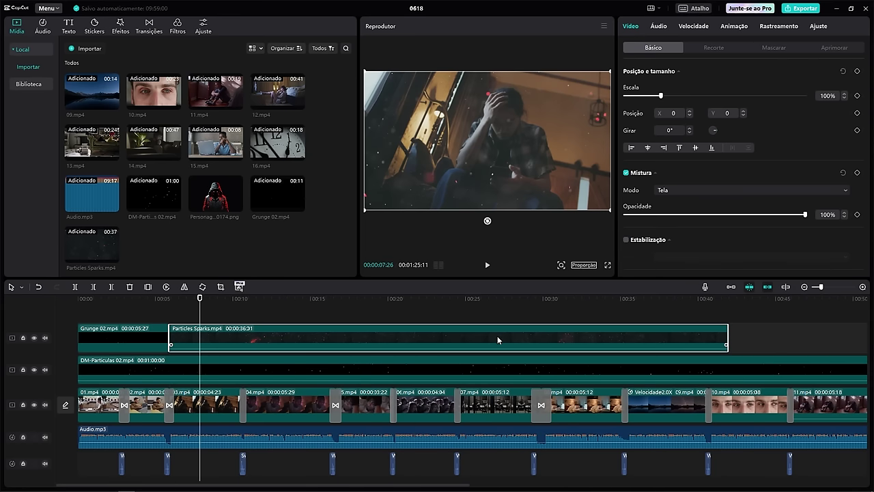
# Step: Shape the Brilho (Luma) curve of the Particles Sparks.mp4 clip into an S-curve, lowering the shadows and raising the highlights
pyautogui.click(818, 27)
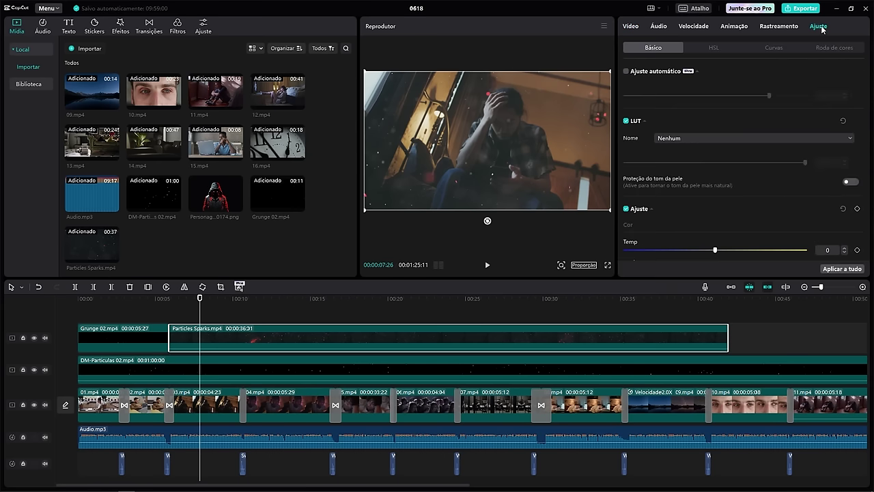
pyautogui.click(777, 49)
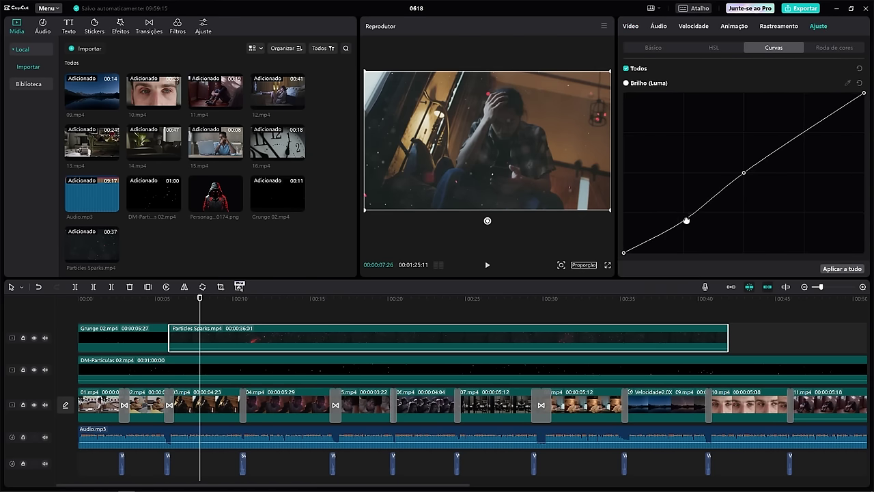
pyautogui.moveTo(687, 220); pyautogui.dragTo(707, 237)
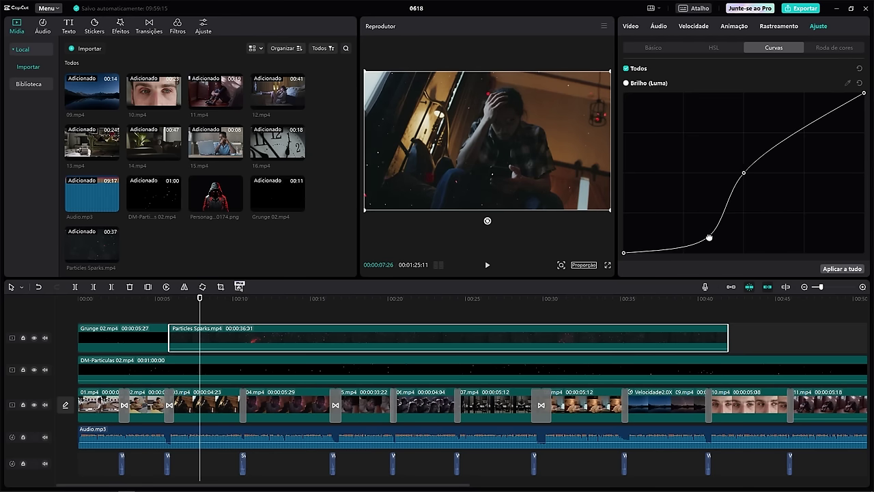
pyautogui.moveTo(798, 133); pyautogui.dragTo(786, 123)
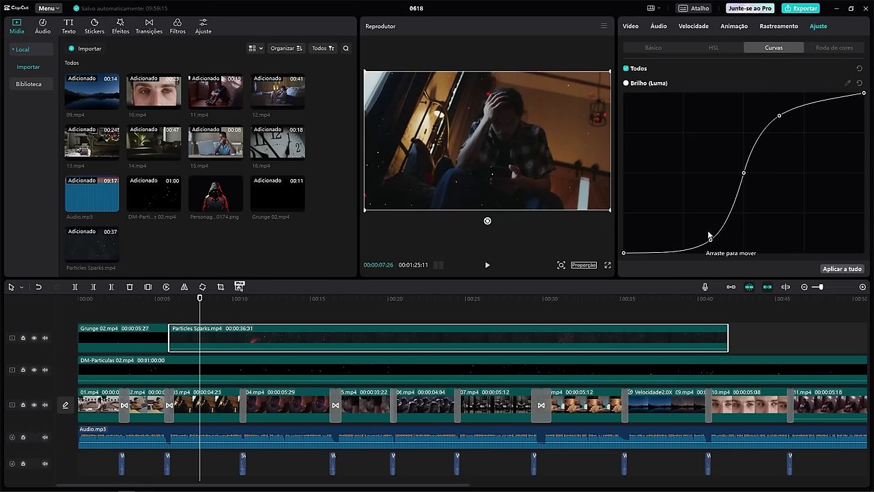
# Step: Move Particles Sparks.mp4 to the start of the 04.mp4 clip and extend Grunge 02.mp4 to 00:00:10:10, closing the gap
pyautogui.click(152, 298)
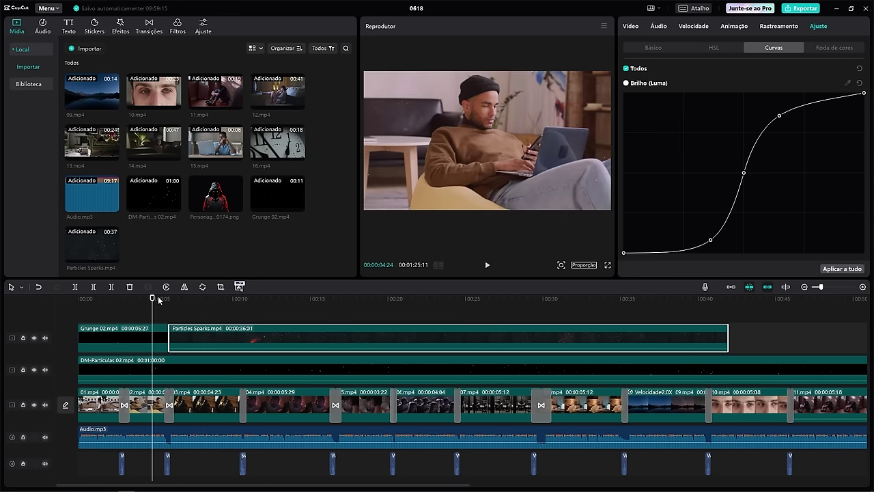
pyautogui.press('space')
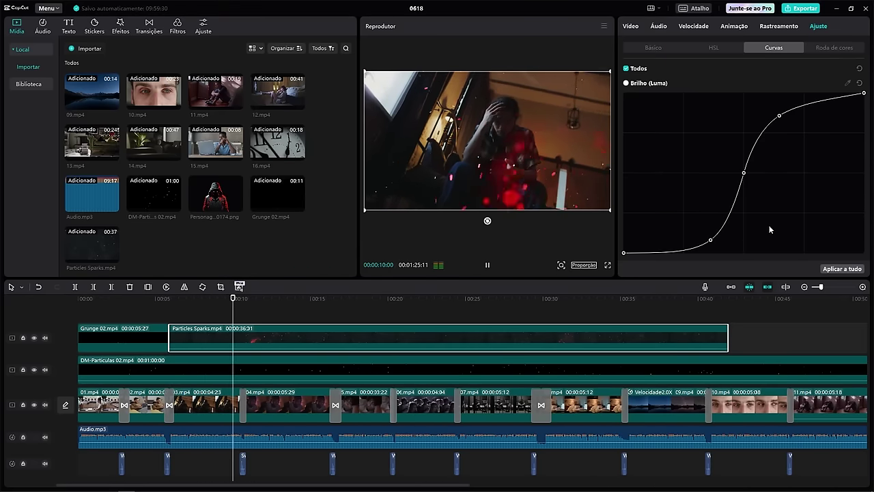
pyautogui.press('space')
pyautogui.moveTo(192, 341); pyautogui.dragTo(265, 343)
pyautogui.click(169, 333)
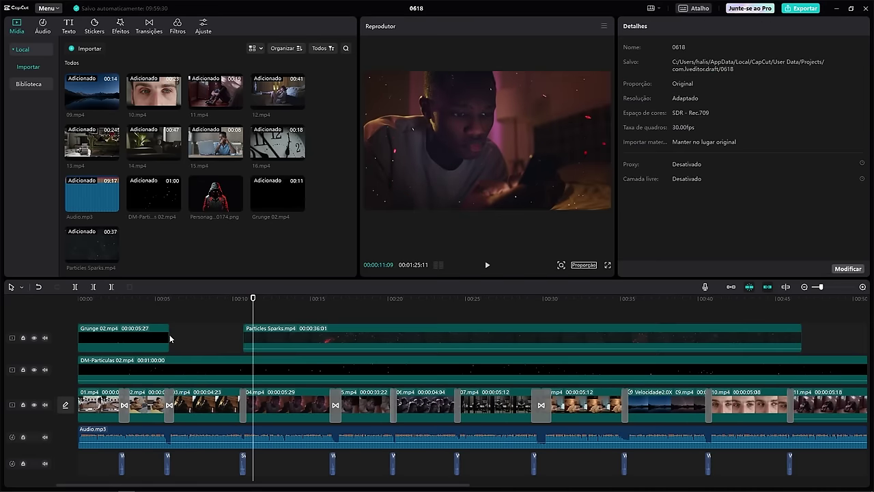
pyautogui.moveTo(169, 335); pyautogui.dragTo(253, 340)
# Step: Trim the end of Particles Sparks.mp4 to a length of 00:00:06:05, at the transition between the 04.mp4 and 05.mp4 clips
pyautogui.click(221, 302)
pyautogui.press('space')
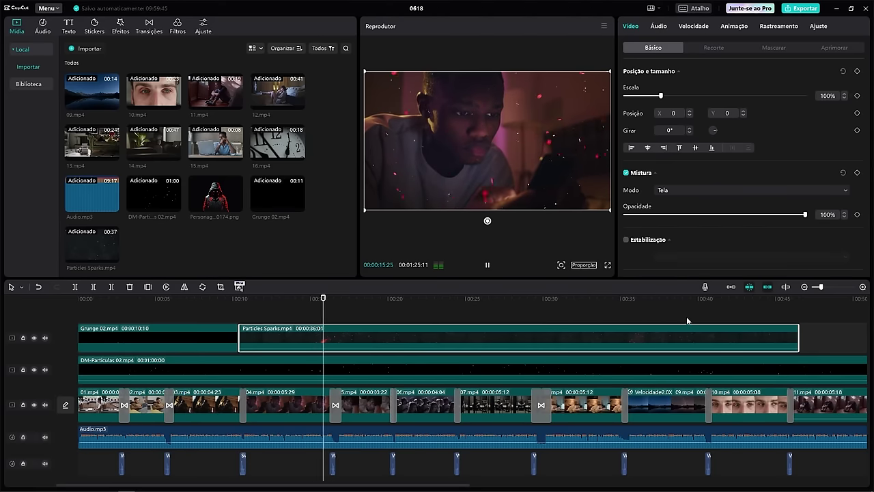
pyautogui.moveTo(798, 336); pyautogui.dragTo(130, 299)
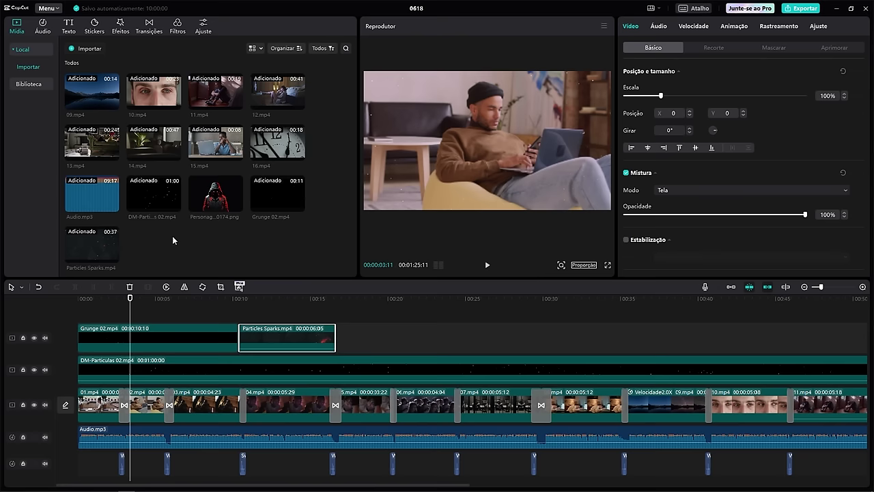
# Step: Import burn 2.mp4 from the Seleção do Youtube folder and place it directly after the Particles Sparks.mp4 clip
pyautogui.click(75, 56)
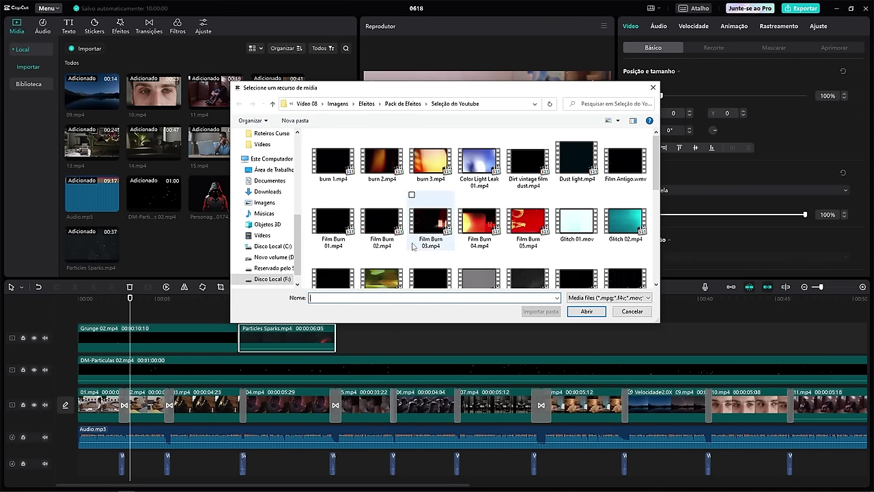
pyautogui.click(388, 170)
pyautogui.click(588, 311)
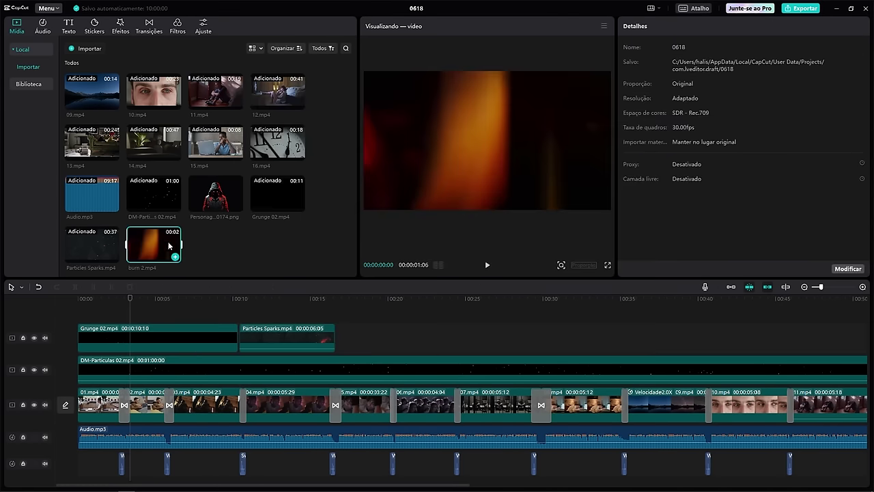
pyautogui.moveTo(168, 250)
pyautogui.mouseDown()
pyautogui.moveTo(360, 343)
pyautogui.moveTo(339, 338)
pyautogui.mouseUp()
# Step: Set the blend mode of the burn 2.mp4 clip to Tela
pyautogui.moveTo(335, 300)
pyautogui.mouseDown()
pyautogui.moveTo(351, 306)
pyautogui.moveTo(341, 305)
pyautogui.mouseUp()
pyautogui.click(345, 336)
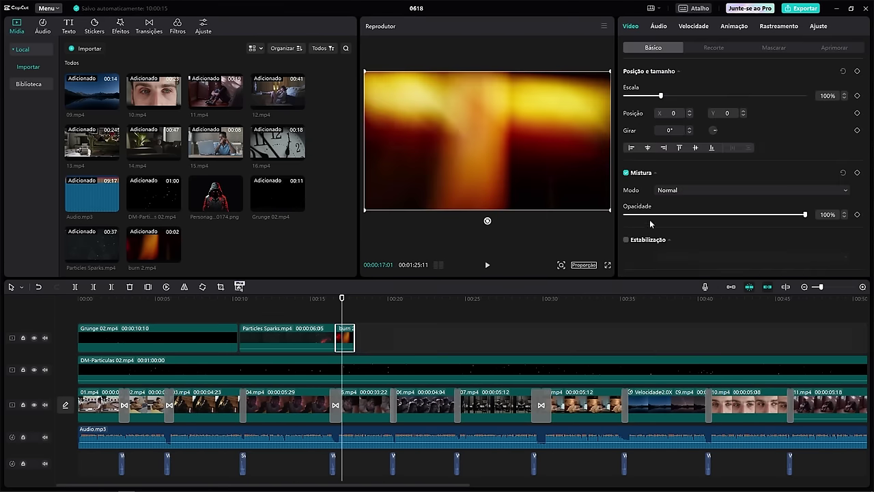
pyautogui.click(686, 190)
pyautogui.click(692, 233)
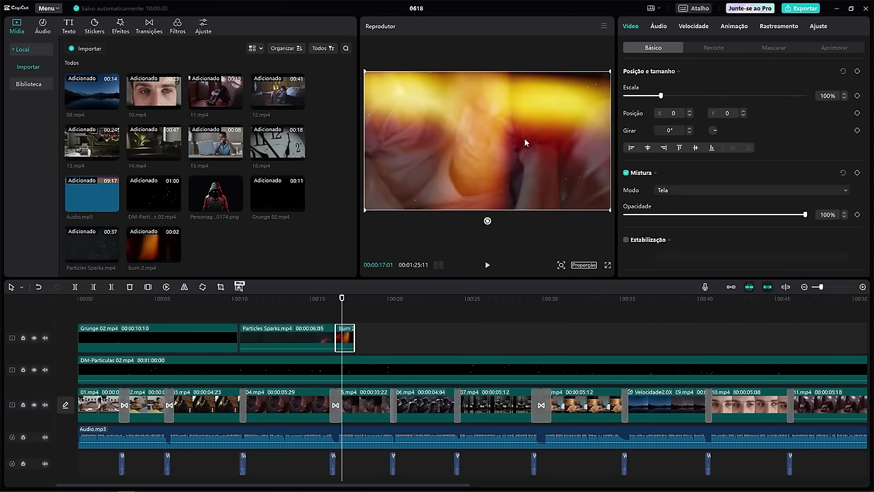
# Step: Fade out burn 2.mp4 with opacity keyframes of 100% at 00:00:17:11 and 0% at 00:00:17:25, and preview the fade
pyautogui.moveTo(326, 305); pyautogui.dragTo(347, 300)
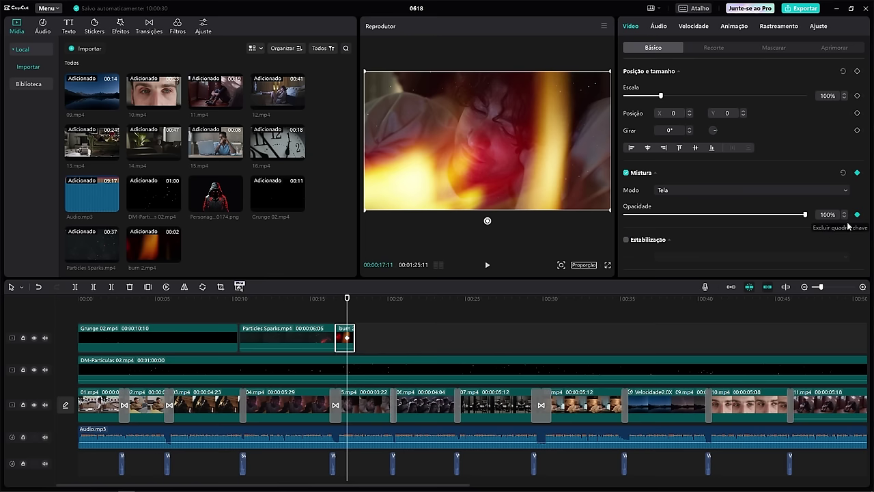
pyautogui.click(354, 301)
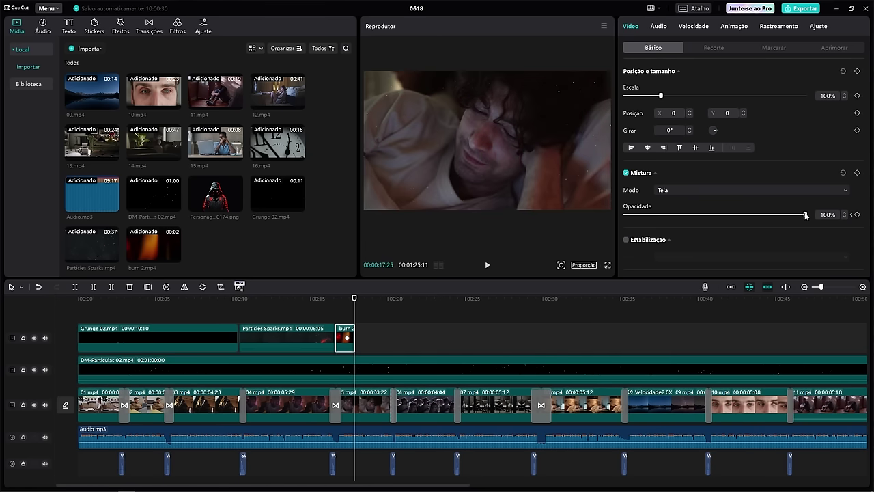
pyautogui.click(335, 305)
pyautogui.click(346, 334)
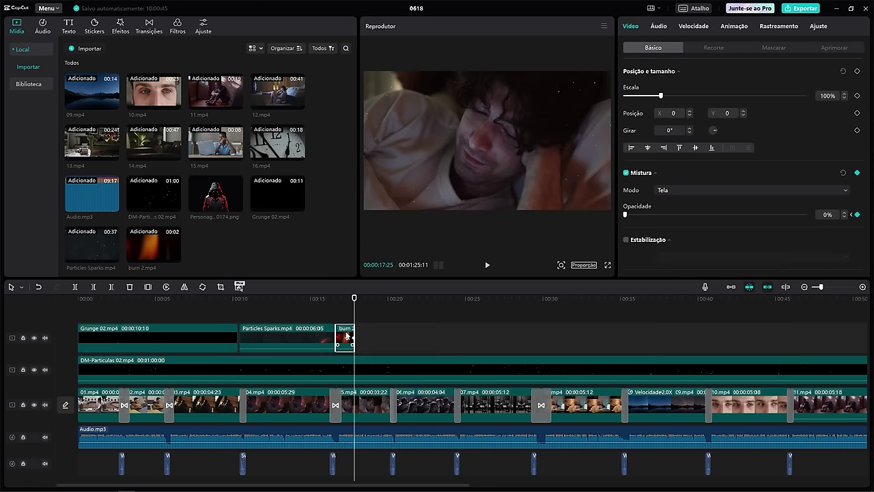
pyautogui.click(346, 339)
pyautogui.click(328, 297)
pyautogui.press('space')
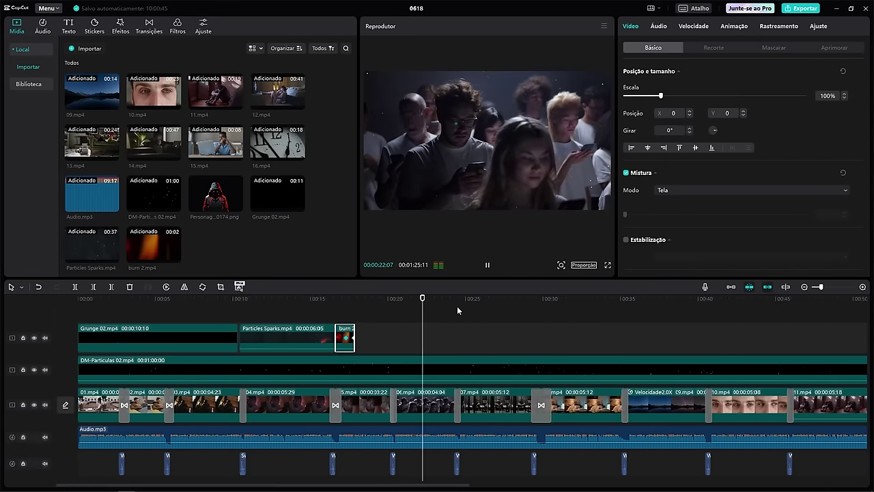
pyautogui.press('space')
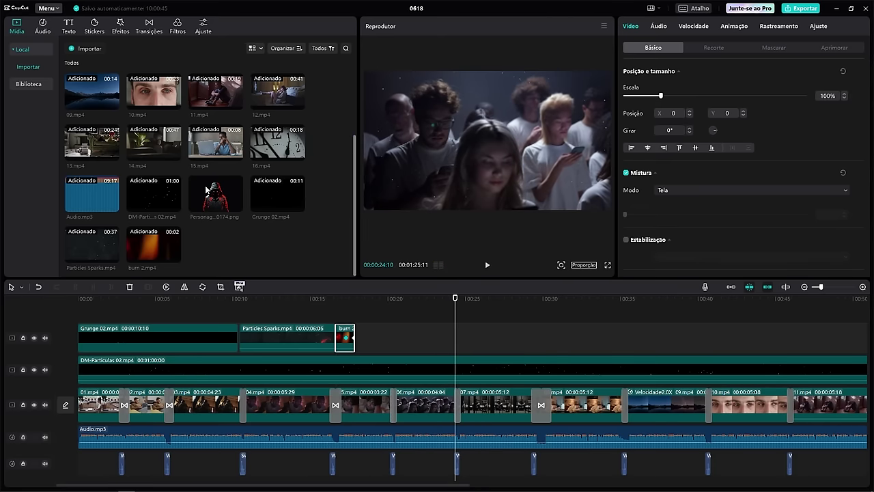
# Step: Import Dark Makers.mov and place it on a new track above the other overlays, starting just after burn 2.mp4
pyautogui.click(71, 50)
pyautogui.click(587, 312)
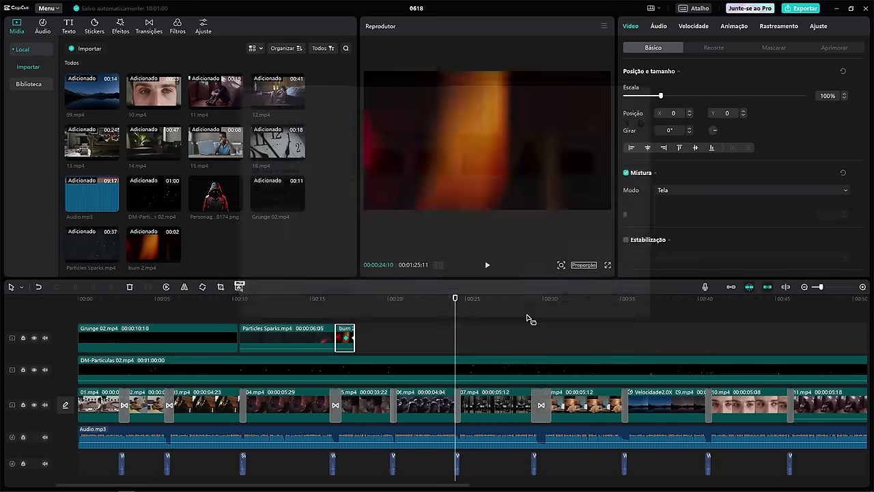
pyautogui.moveTo(234, 251); pyautogui.dragTo(406, 344)
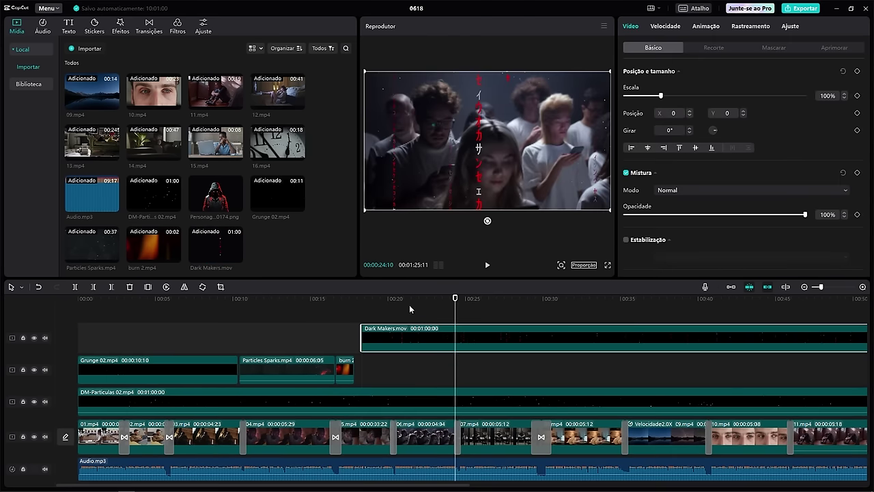
# Step: Preview the Dark Makers.mov overlay across the clips and delete it from the timeline
pyautogui.moveTo(383, 299); pyautogui.dragTo(485, 317)
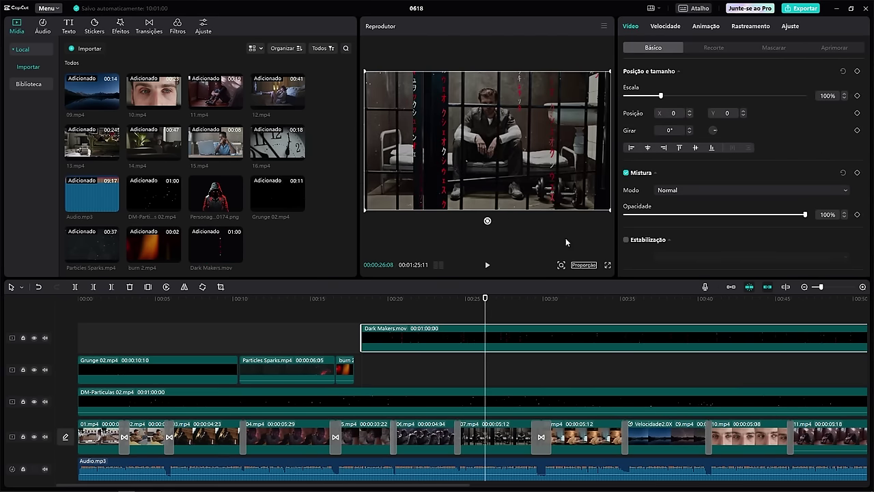
pyautogui.moveTo(484, 304); pyautogui.dragTo(686, 317)
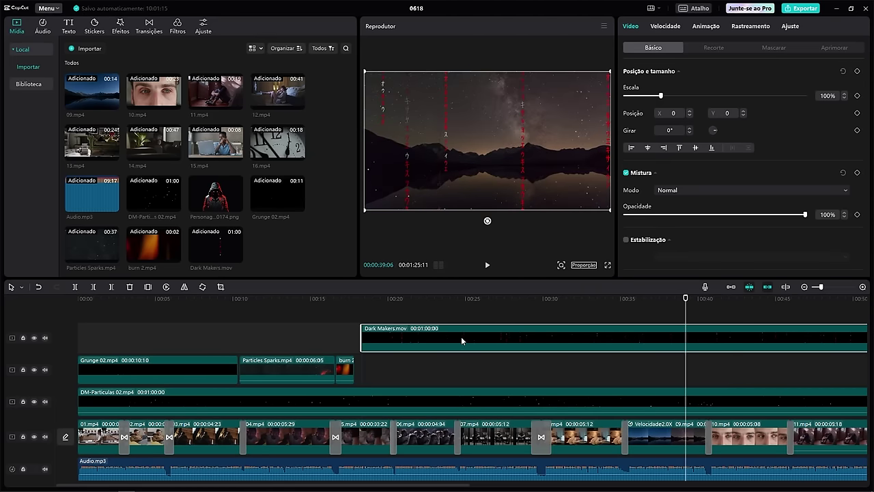
pyautogui.moveTo(461, 339); pyautogui.dragTo(585, 338)
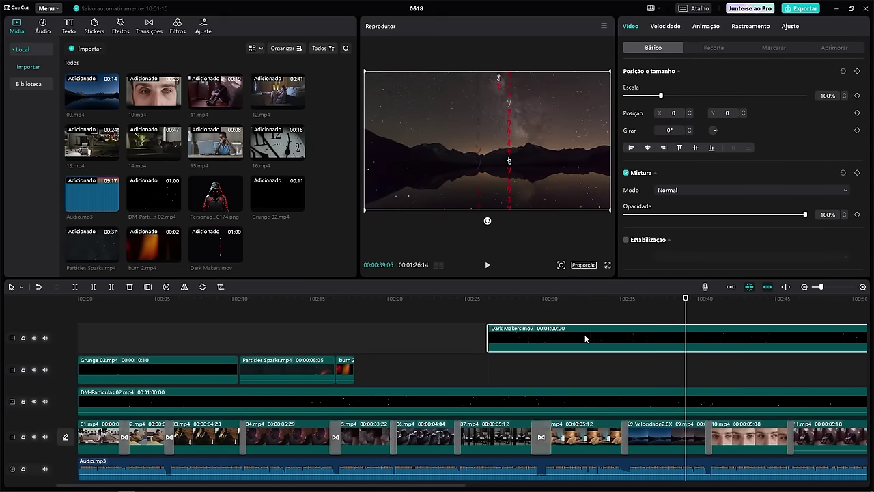
pyautogui.press('Delete')
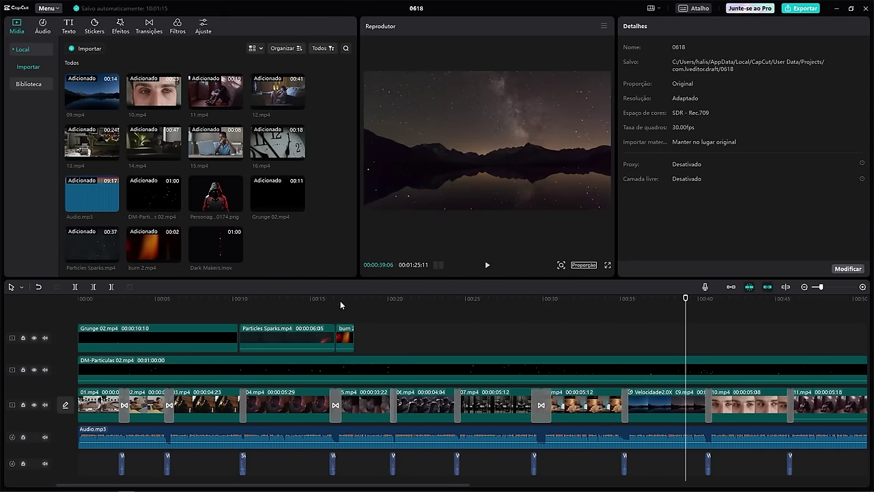
# Step: Import Light Leak 03.mp4 from the Seleção do Youtube folder inside Pack de Efeitos
pyautogui.moveTo(340, 300); pyautogui.dragTo(576, 304)
pyautogui.click(79, 49)
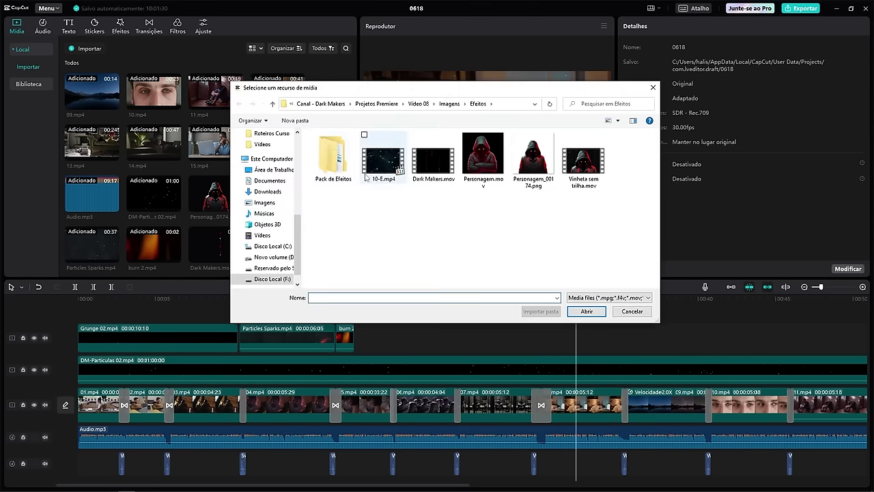
pyautogui.doubleClick(332, 156)
pyautogui.doubleClick(332, 156)
pyautogui.doubleClick(341, 158)
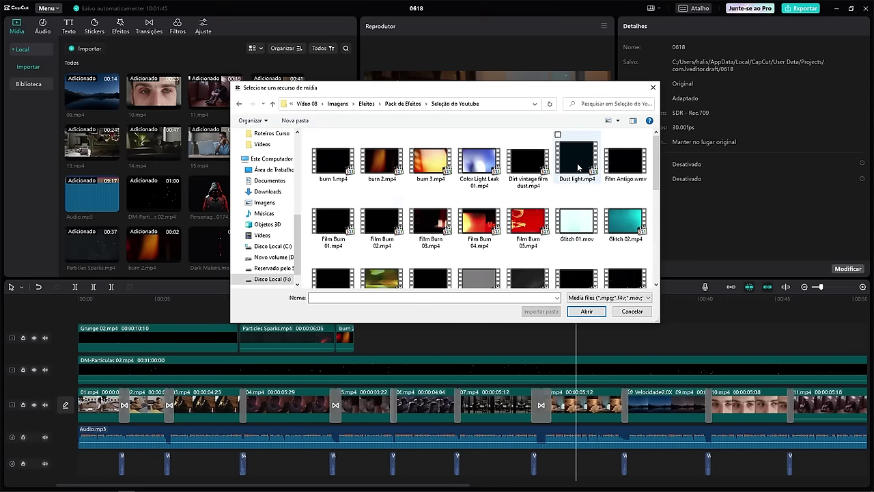
pyautogui.scroll(-3, 576, 260)
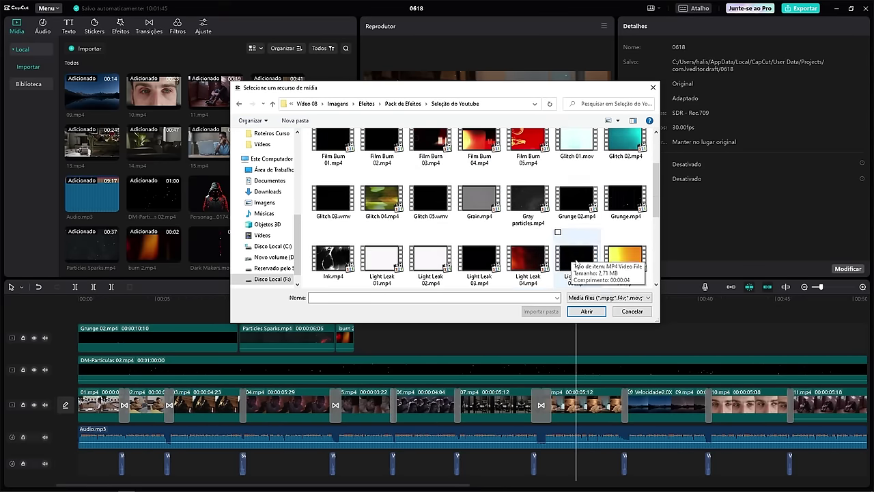
pyautogui.scroll(-2, 575, 259)
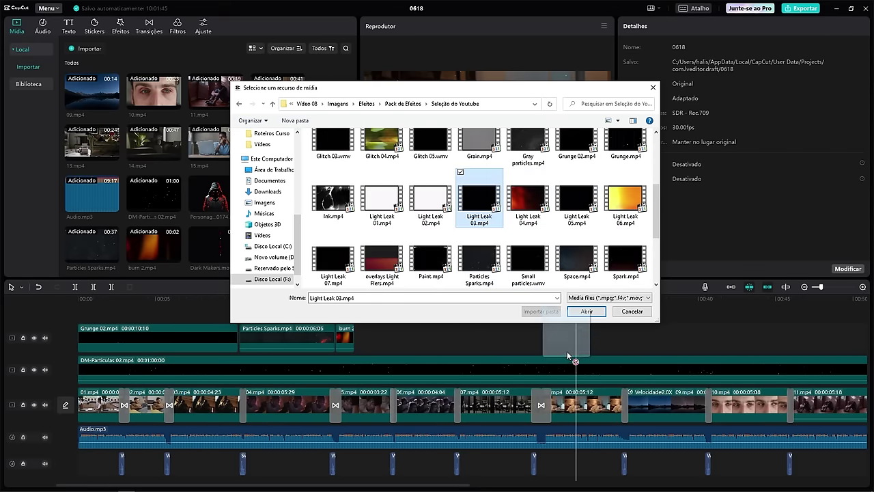
pyautogui.click(586, 311)
# Step: Place Light Leak 03.mp4 above the 08.mp4 clip, set its blend mode to Tela and play it back
pyautogui.moveTo(277, 244); pyautogui.dragTo(599, 308)
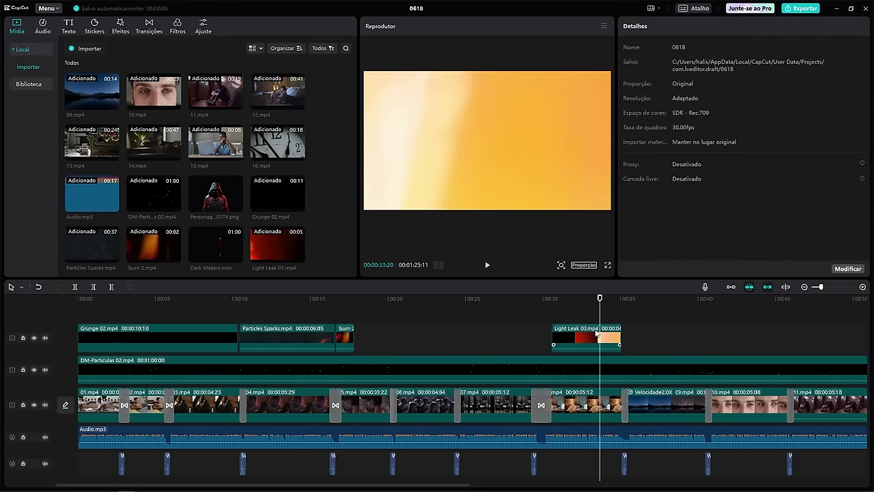
pyautogui.click(601, 339)
pyautogui.click(846, 191)
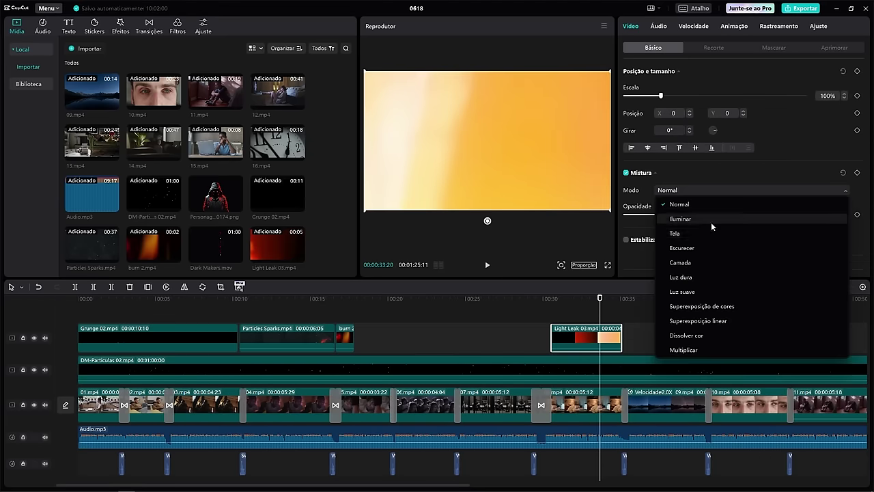
pyautogui.click(544, 300)
pyautogui.press('space')
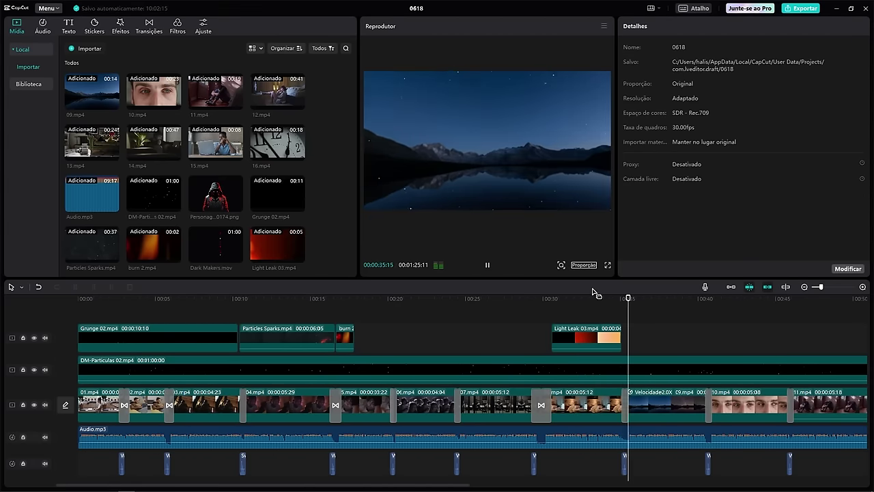
# Step: Shift Light Leak 03.mp4 so it covers the cut between the 08.mp4 and 09.mp4 clips, and preview it
pyautogui.click(605, 298)
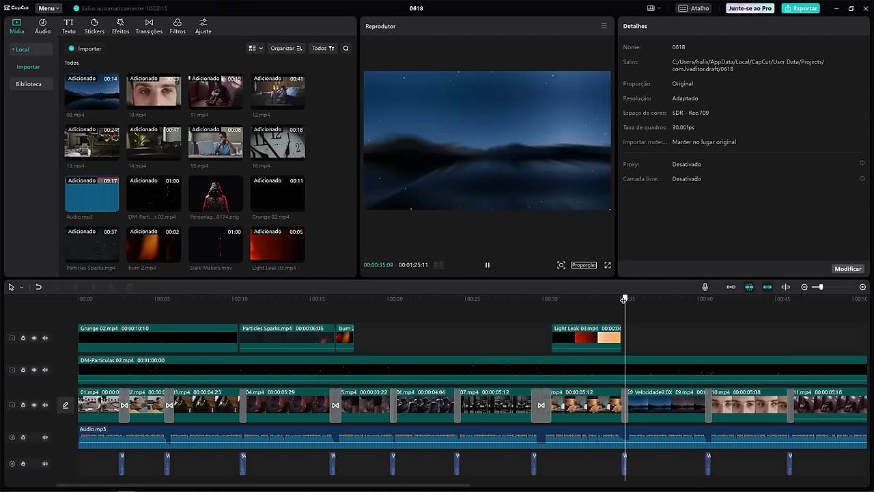
pyautogui.moveTo(577, 335); pyautogui.dragTo(601, 341)
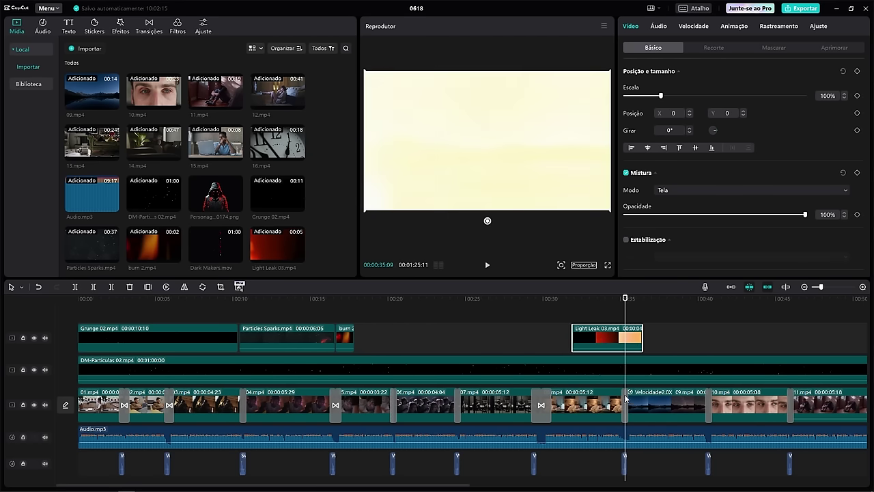
pyautogui.click(654, 408)
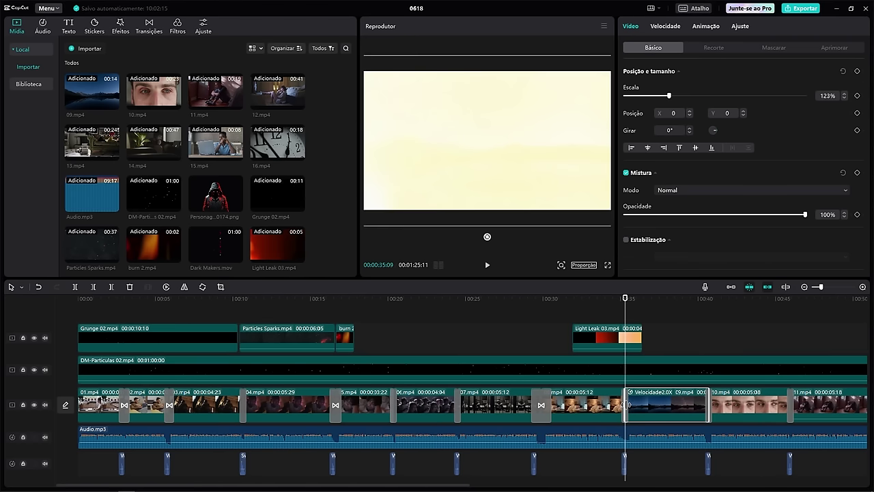
pyautogui.click(573, 308)
pyautogui.press('space')
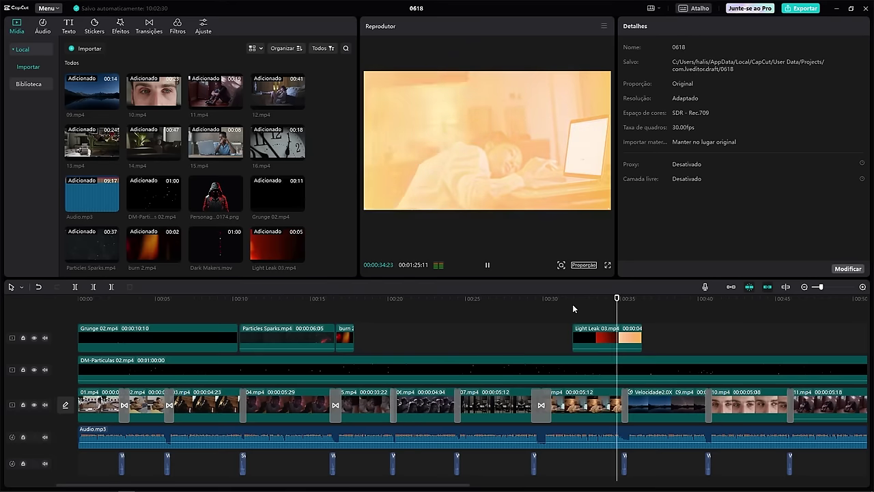
# Step: Delete the Light Leak 03.mp4 clip from the overlay track
pyautogui.click(621, 298)
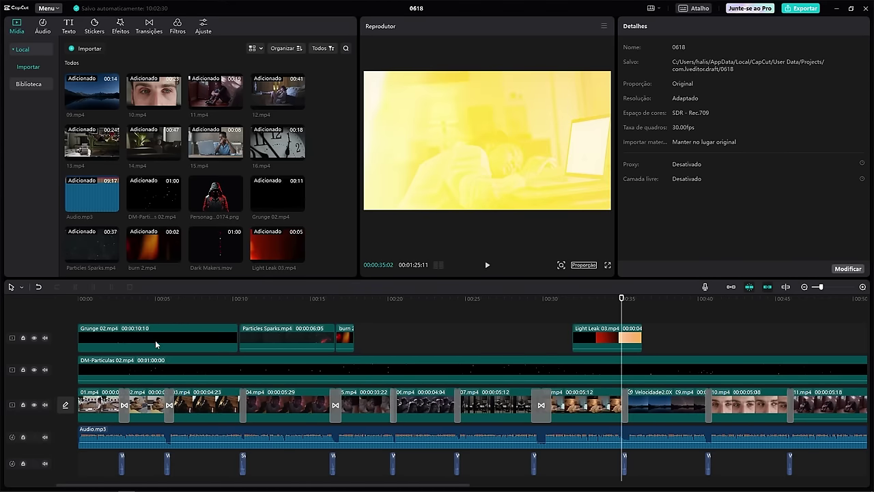
pyautogui.moveTo(604, 341); pyautogui.dragTo(660, 315)
pyautogui.press('Delete')
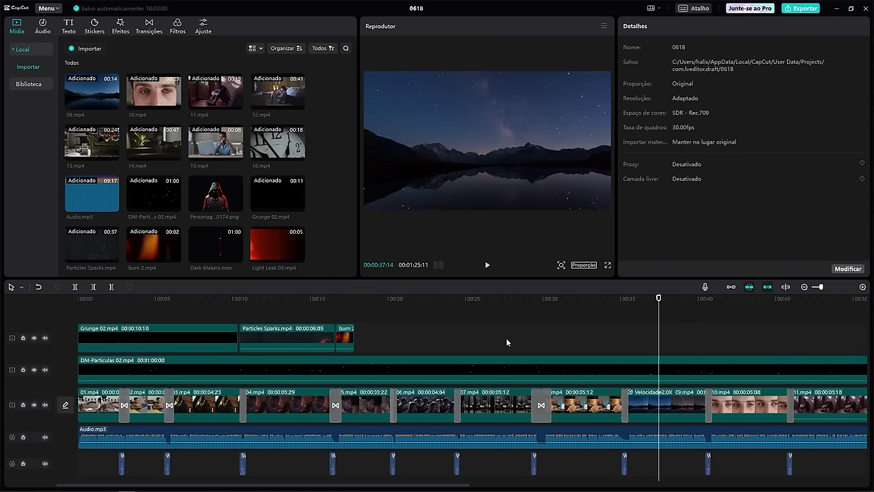
pyautogui.hscroll(5, 552, 349)
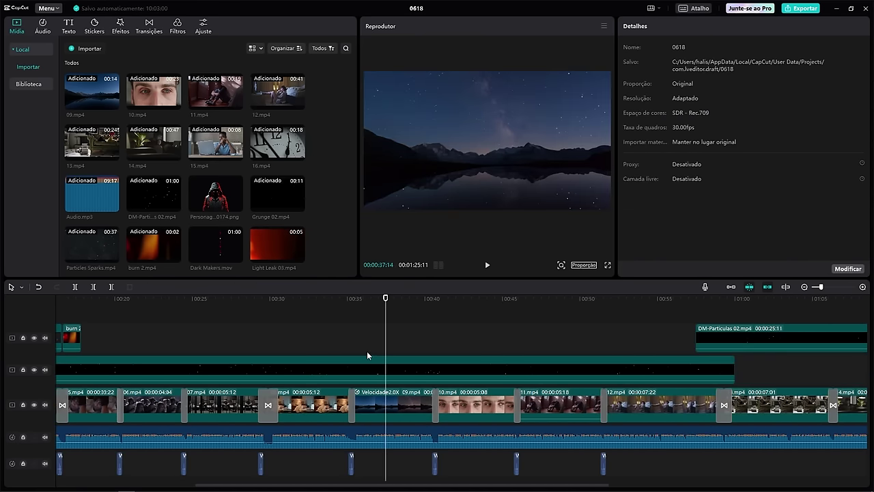
pyautogui.keyDown('ctrl'); pyautogui.scroll(-5, 364, 350); pyautogui.keyUp('ctrl')
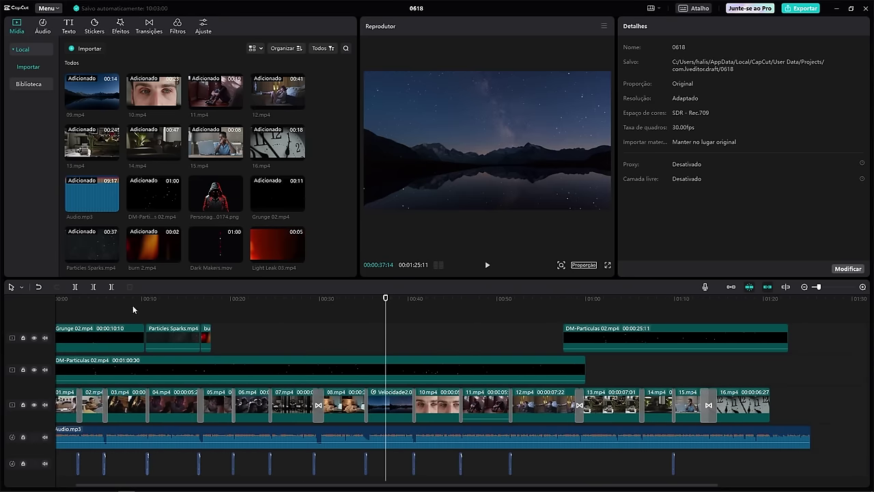
# Step: Place 16.mp4 on the overlay track at the start of the 09.mp4 clip and set its speed to 3.1x
pyautogui.moveTo(300, 307); pyautogui.dragTo(366, 310)
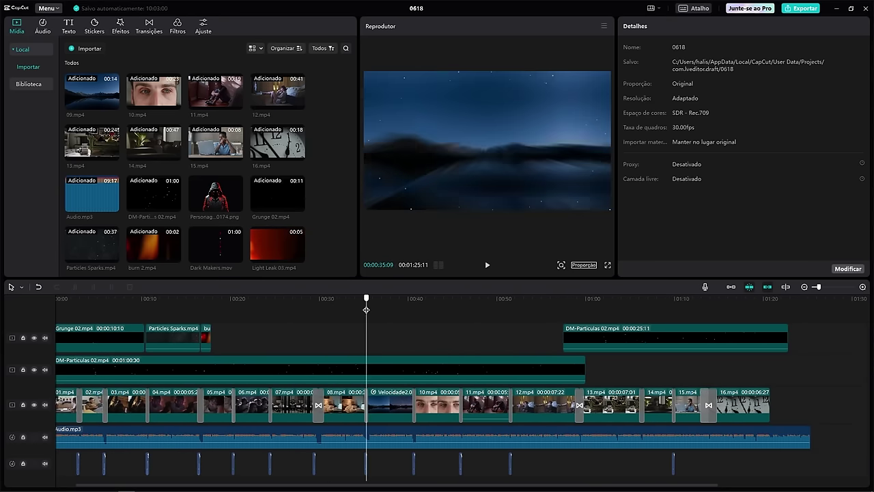
pyautogui.click(400, 402)
pyautogui.moveTo(277, 143); pyautogui.dragTo(383, 338)
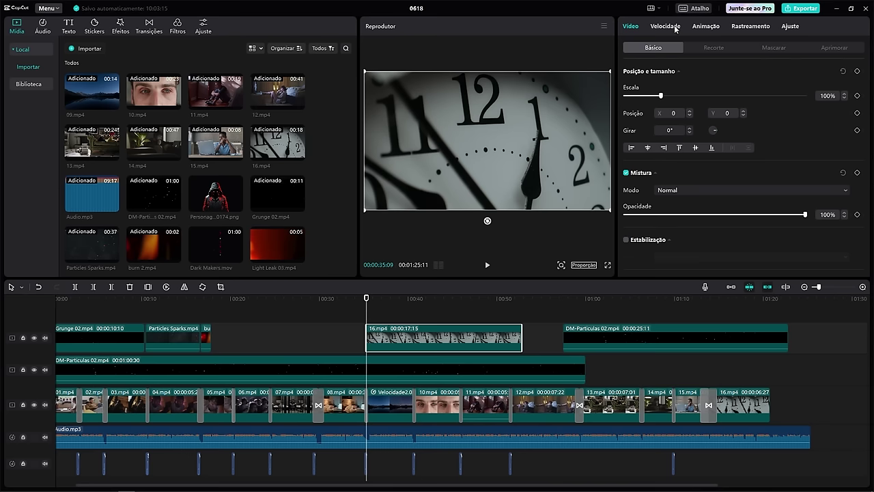
pyautogui.click(667, 26)
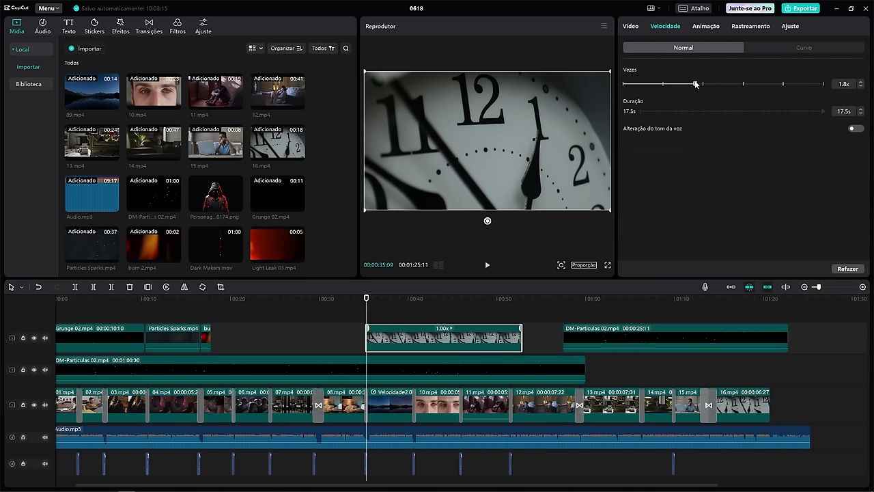
pyautogui.moveTo(704, 83); pyautogui.dragTo(718, 83)
pyautogui.click(630, 26)
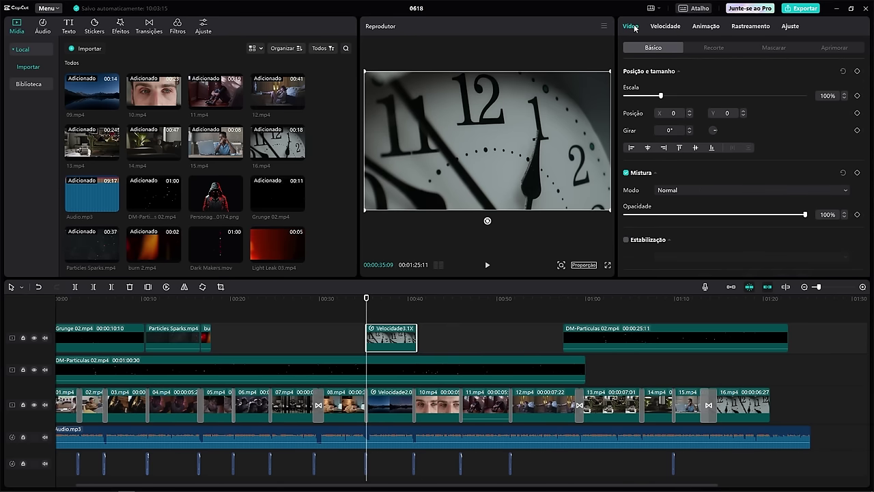
# Step: Set the 16.mp4 overlay's blend mode to Tela with 53% opacity and play it back
pyautogui.click(758, 189)
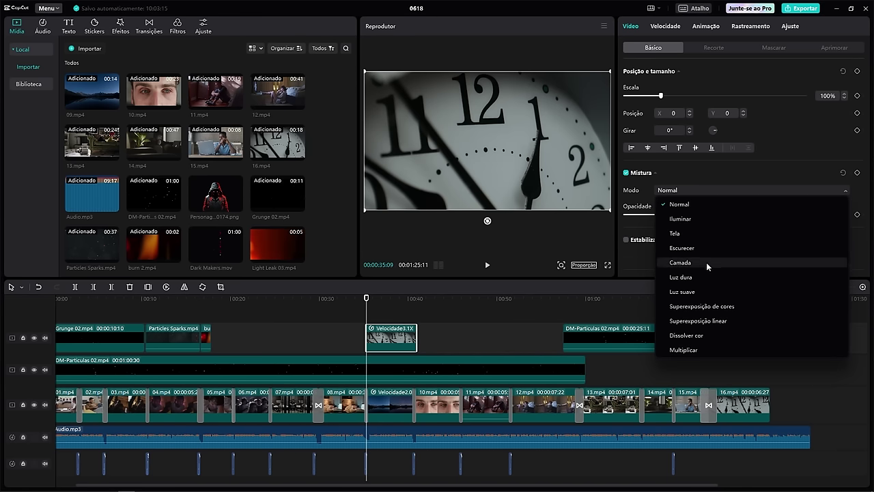
pyautogui.click(701, 232)
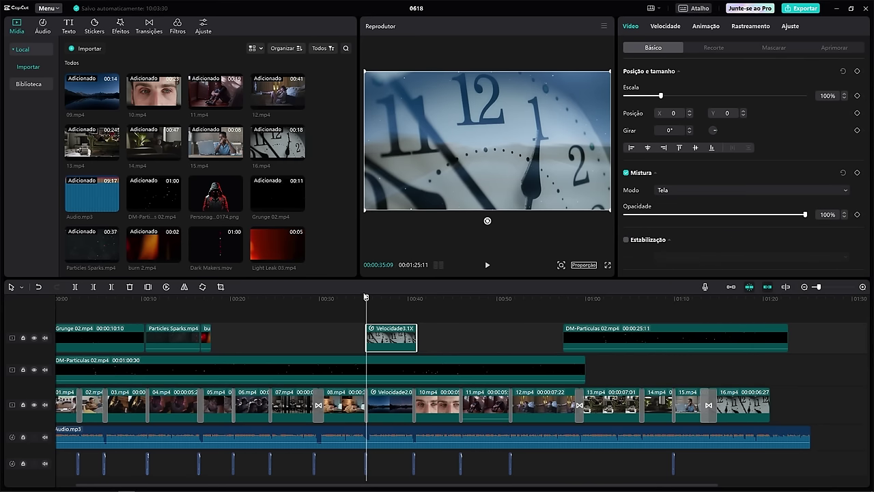
pyautogui.moveTo(369, 298); pyautogui.dragTo(391, 298)
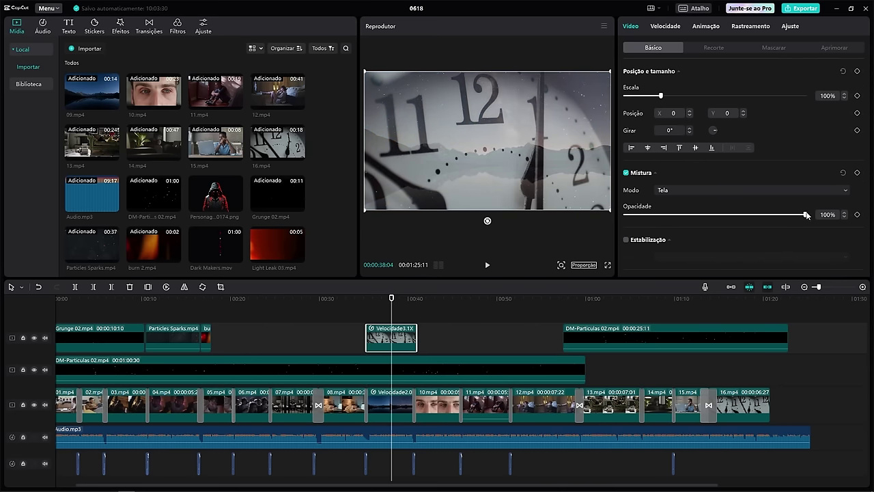
pyautogui.moveTo(806, 215); pyautogui.dragTo(741, 216)
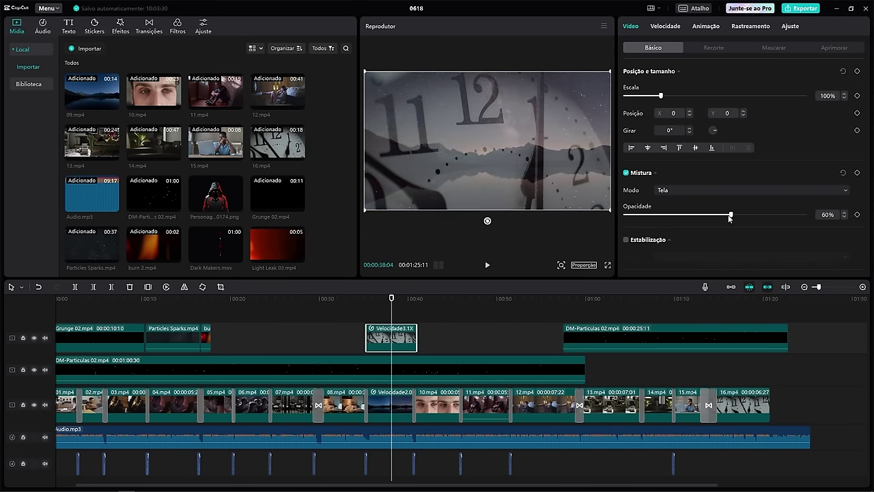
pyautogui.click(487, 265)
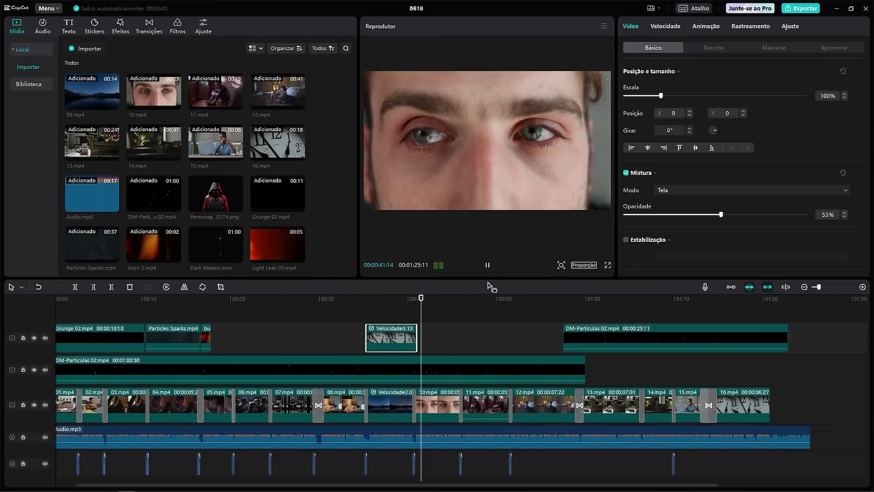
pyautogui.press('space')
# Step: Trim both ends of the 16.mp4 overlay so it fits between the transitions around the 09.mp4 clip
pyautogui.moveTo(410, 336); pyautogui.dragTo(411, 331)
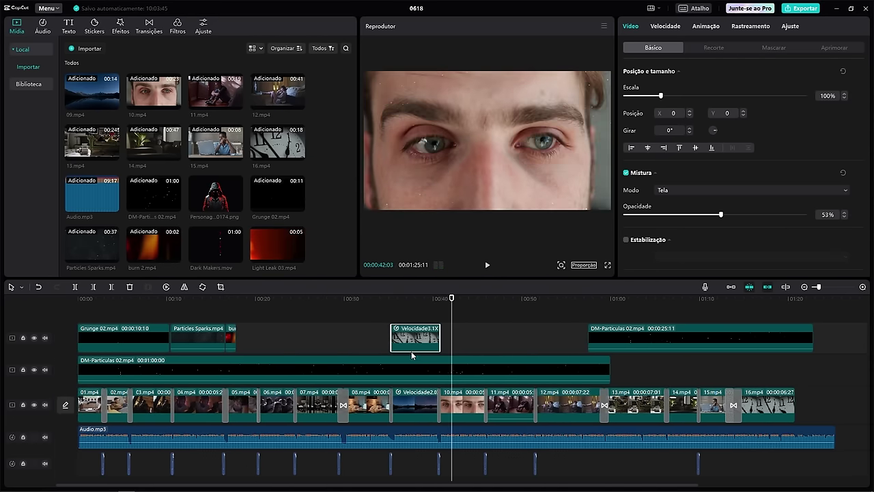
pyautogui.moveTo(818, 288); pyautogui.dragTo(826, 287)
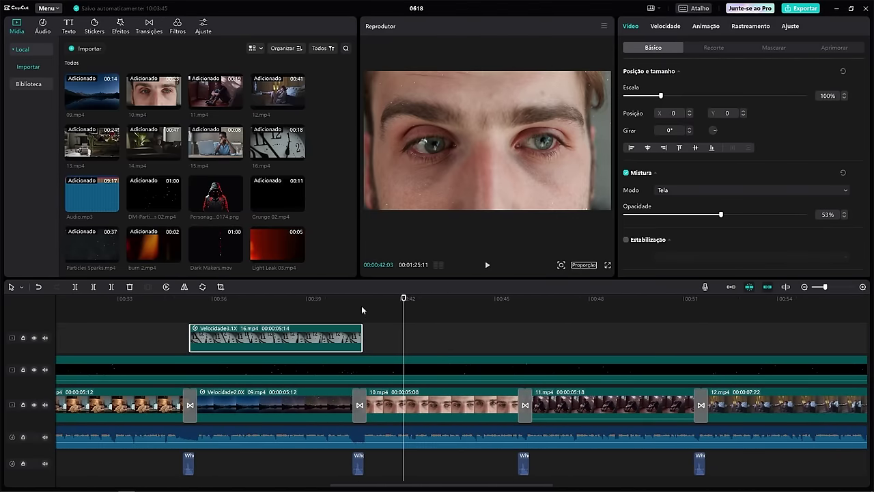
pyautogui.click(360, 337)
pyautogui.moveTo(364, 338); pyautogui.dragTo(360, 337)
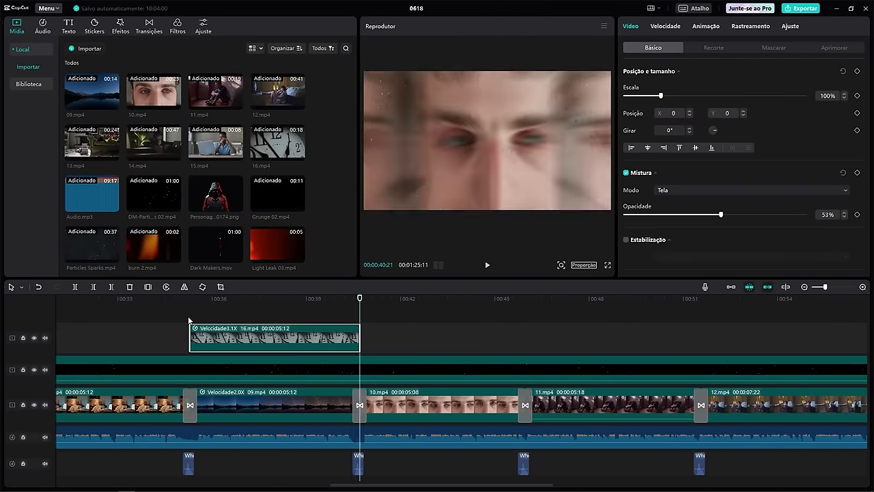
pyautogui.click(190, 337)
pyautogui.click(243, 308)
pyautogui.click(422, 309)
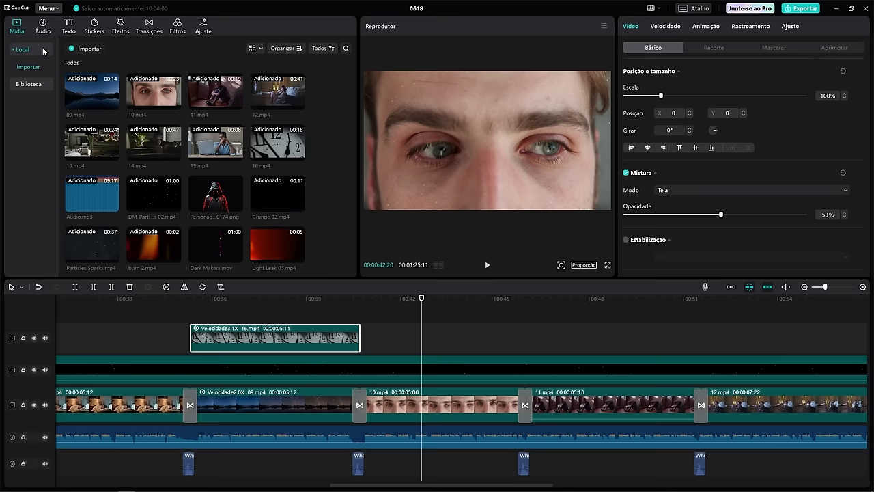
# Step: Import 10-E.mp4 from the Efeitos folder
pyautogui.click(77, 49)
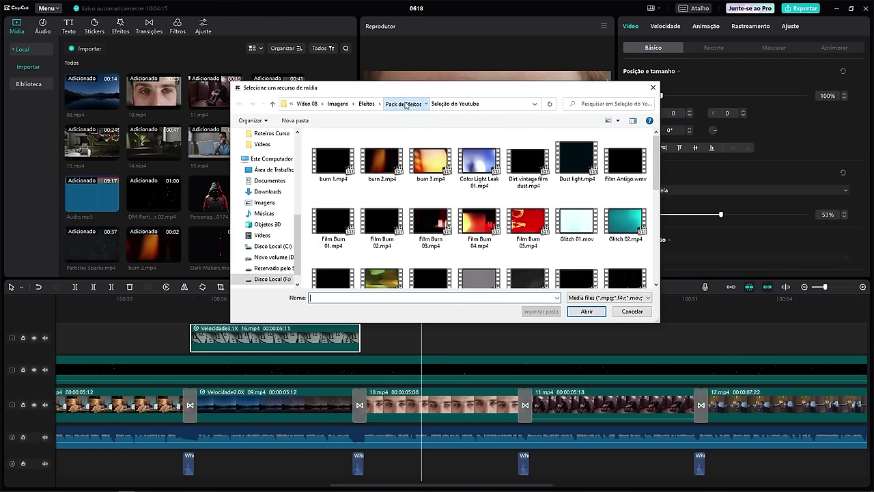
pyautogui.click(408, 104)
pyautogui.click(419, 103)
pyautogui.click(384, 157)
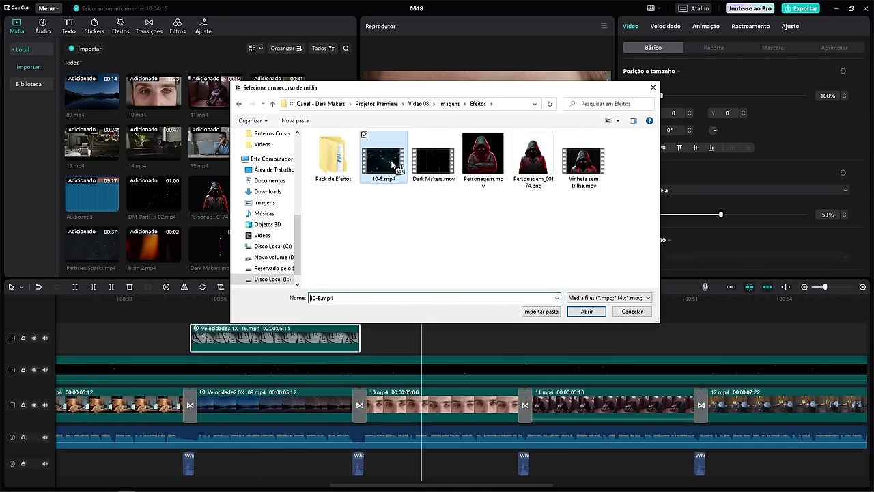
pyautogui.click(587, 311)
# Step: Place 10-E.mp4 above the start of the 10.mp4 clip and set its blend mode to Tela
pyautogui.moveTo(91, 244); pyautogui.dragTo(369, 321)
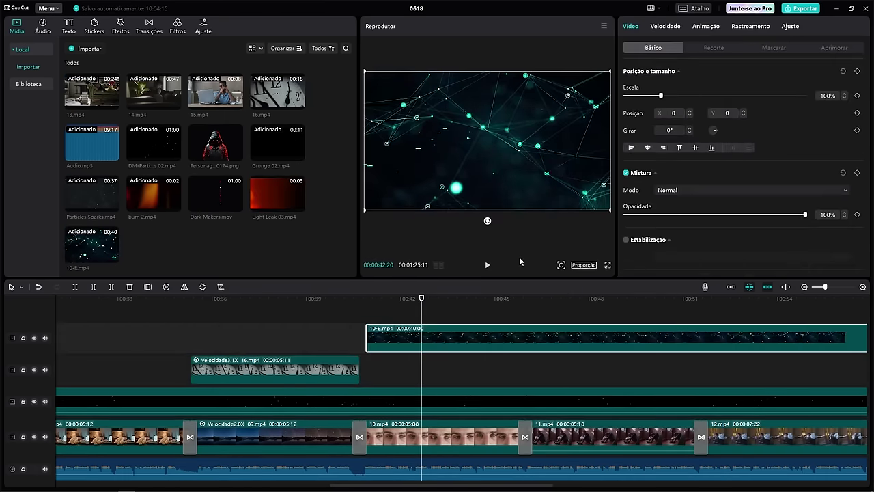
pyautogui.click(695, 191)
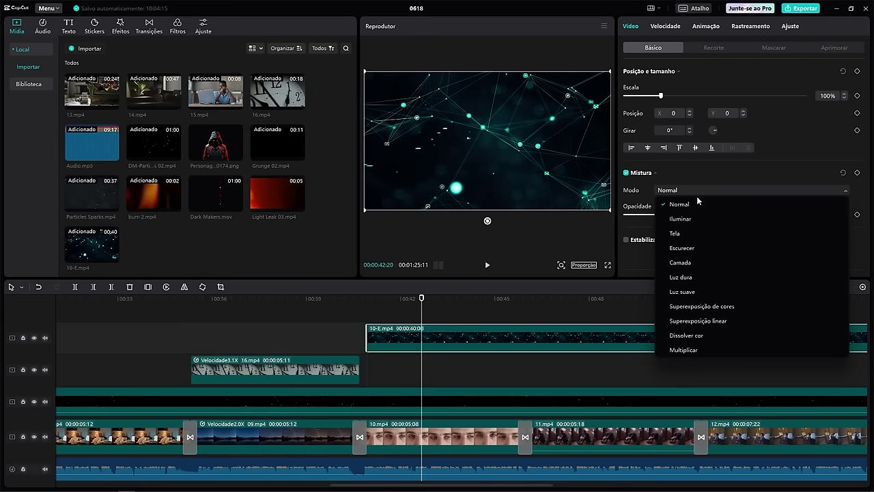
pyautogui.click(687, 236)
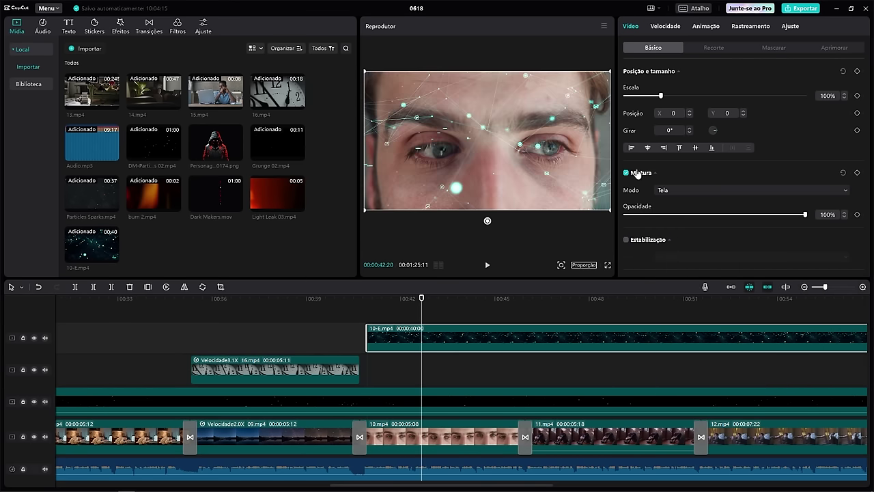
# Step: Recolour the 10-E.mp4 overlay with Temp 50, Matiz 50 and Saturação -50
pyautogui.click(790, 26)
pyautogui.scroll(-5, 724, 252)
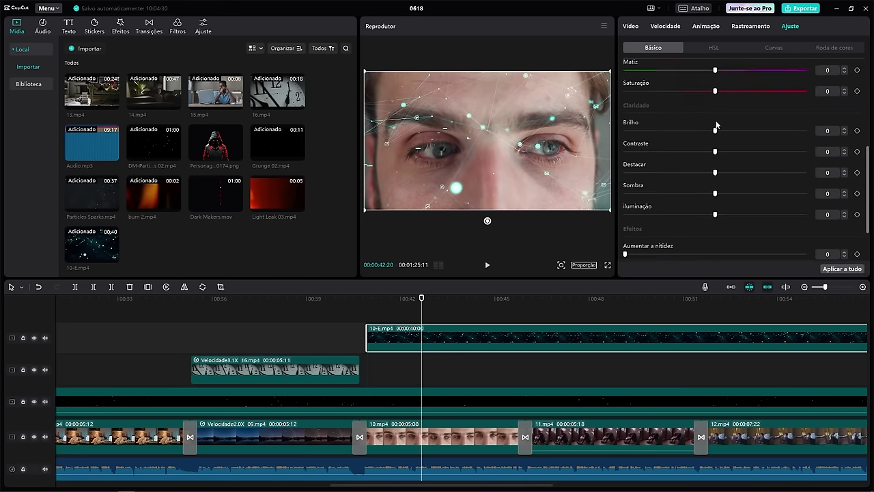
pyautogui.scroll(3, 714, 248)
pyautogui.moveTo(715, 228); pyautogui.dragTo(807, 228)
pyautogui.scroll(-1, 719, 225)
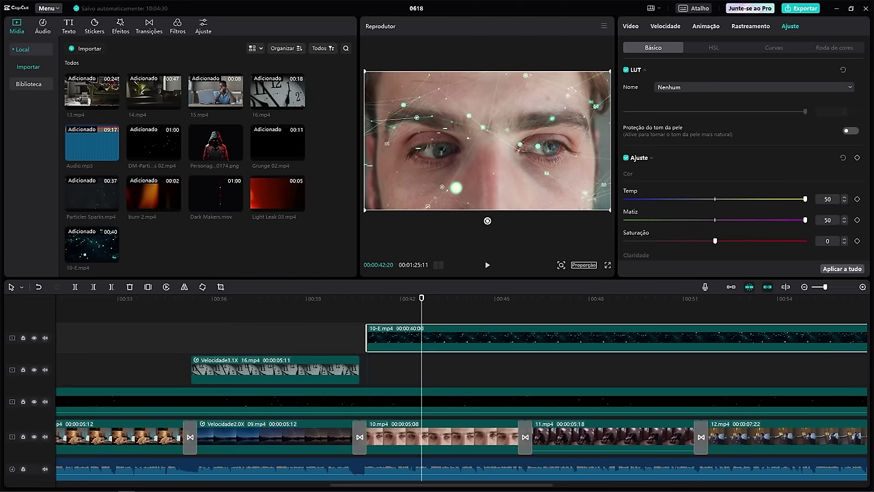
# Step: Cut off 10-E.mp4 at the transition between 10.mp4 and 11.mp4 and align it on the 16.mp4 overlay's track
pyautogui.moveTo(361, 303); pyautogui.dragTo(525, 346)
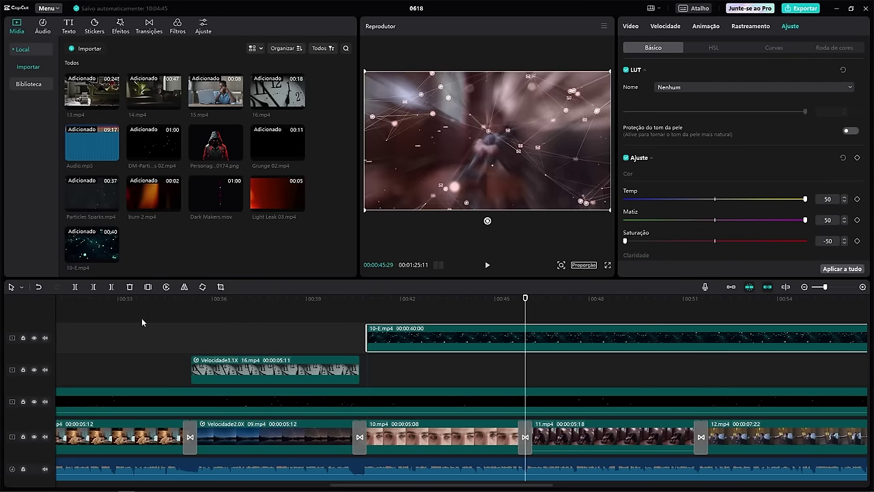
pyautogui.click(112, 287)
pyautogui.moveTo(437, 350); pyautogui.dragTo(433, 377)
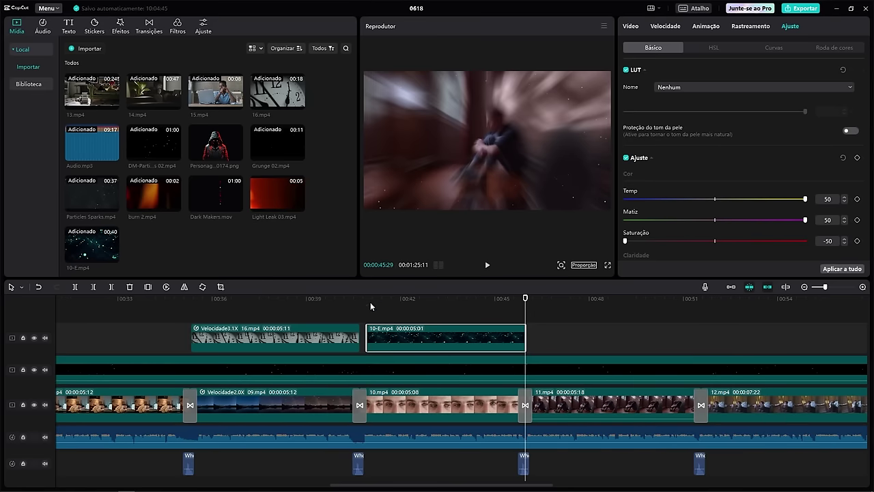
# Step: Add an opacity keyframe to the 10-E.mp4 overlay at 00:00:43:25 and scrub through to the 11.mp4 clip
pyautogui.moveTo(370, 307); pyautogui.dragTo(435, 314)
pyautogui.click(461, 347)
pyautogui.click(456, 300)
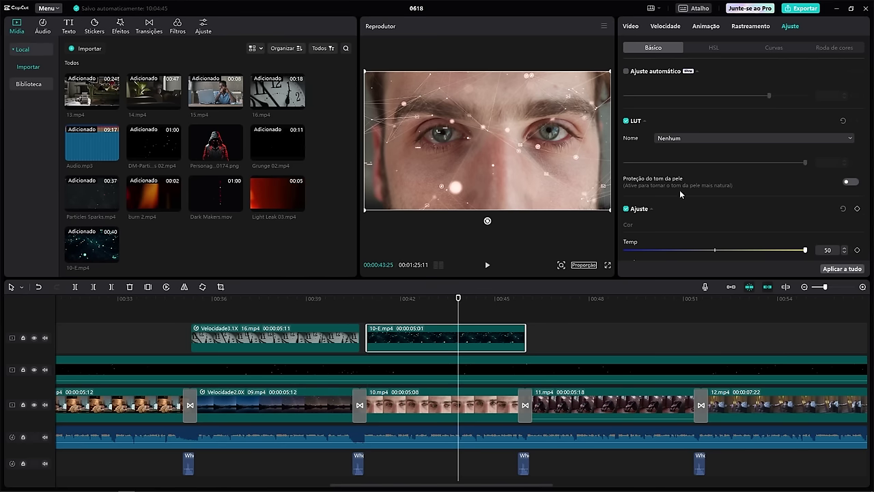
pyautogui.click(634, 27)
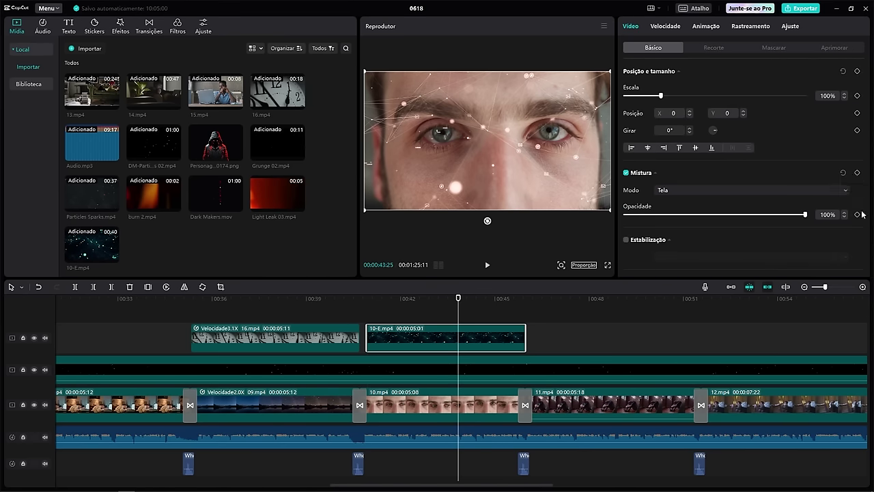
pyautogui.moveTo(395, 303); pyautogui.dragTo(555, 300)
pyautogui.hscroll(5, 369, 342)
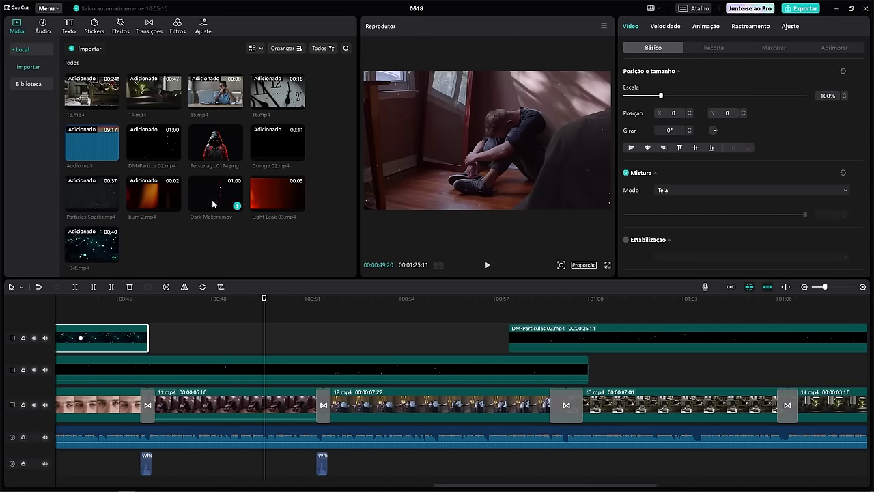
# Step: Place Dark Makers.mov above the start of the 11.mp4 clip and cut it off at the transition between 13.mp4 and 14.mp4
pyautogui.moveTo(210, 202); pyautogui.dragTo(786, 340)
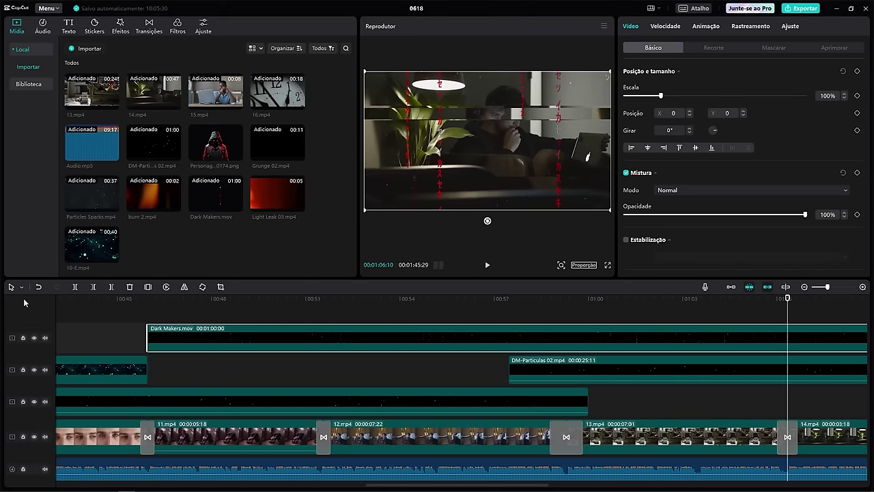
pyautogui.click(114, 289)
pyautogui.moveTo(690, 301); pyautogui.dragTo(357, 301)
# Step: Place the Personagem_00174.png image above Dark Makers.mov and fit its length to the 11.mp4 clip
pyautogui.click(227, 159)
pyautogui.moveTo(227, 160); pyautogui.dragTo(236, 311)
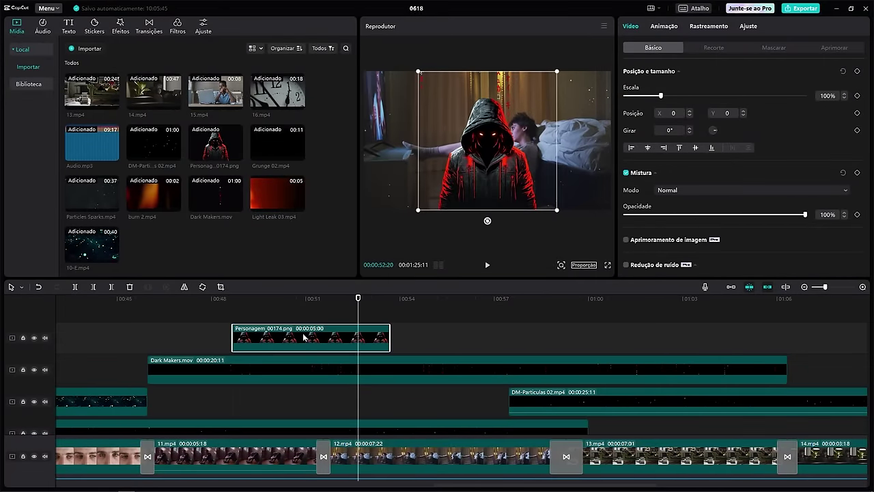
pyautogui.moveTo(220, 340); pyautogui.dragTo(316, 333)
pyautogui.moveTo(326, 330); pyautogui.dragTo(322, 331)
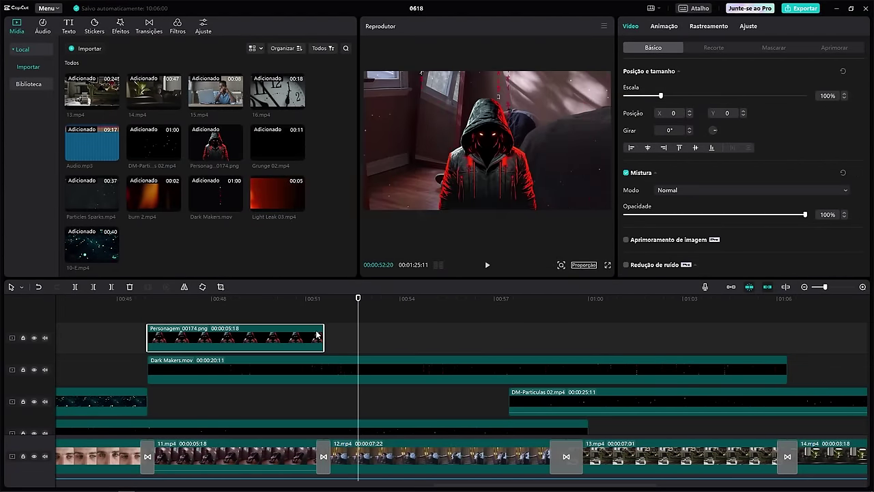
pyautogui.click(180, 304)
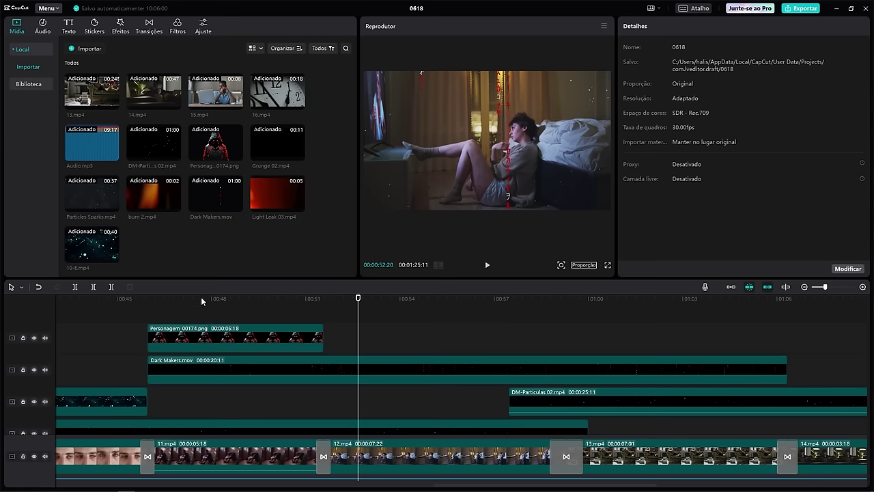
# Step: Enlarge the hooded character image to 111% scale in the preview
pyautogui.click(213, 299)
pyautogui.click(308, 334)
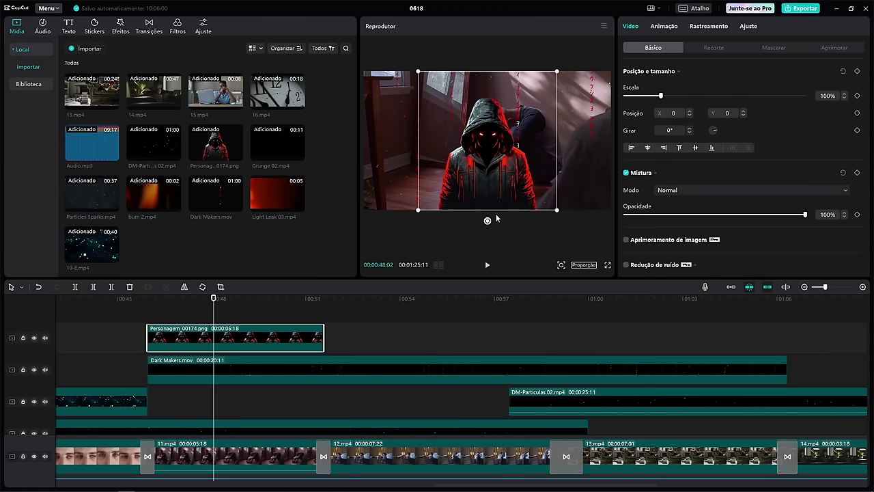
pyautogui.moveTo(419, 214); pyautogui.dragTo(411, 218)
# Step: Add a scale keyframe to the character image near its start, at 00:00:46:06
pyautogui.press('Left')
pyautogui.press('Left')
pyautogui.press('Left')
pyautogui.press('Left')
pyautogui.press('Left')
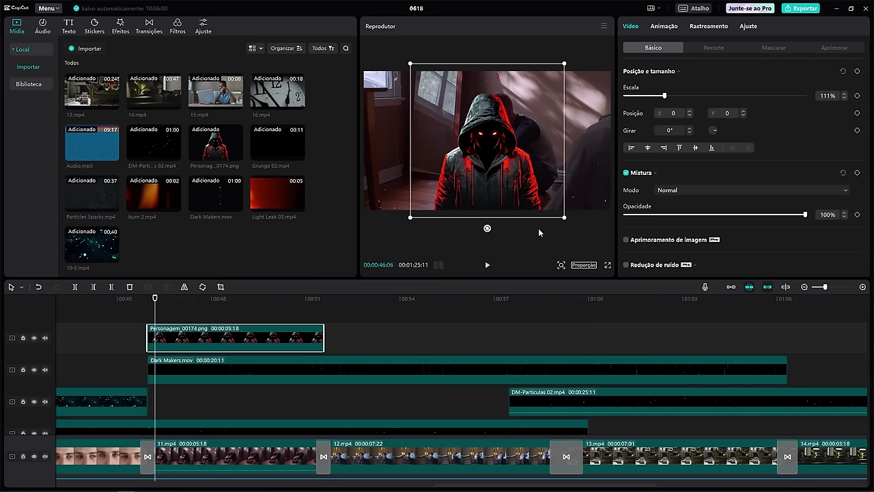
pyautogui.click(856, 97)
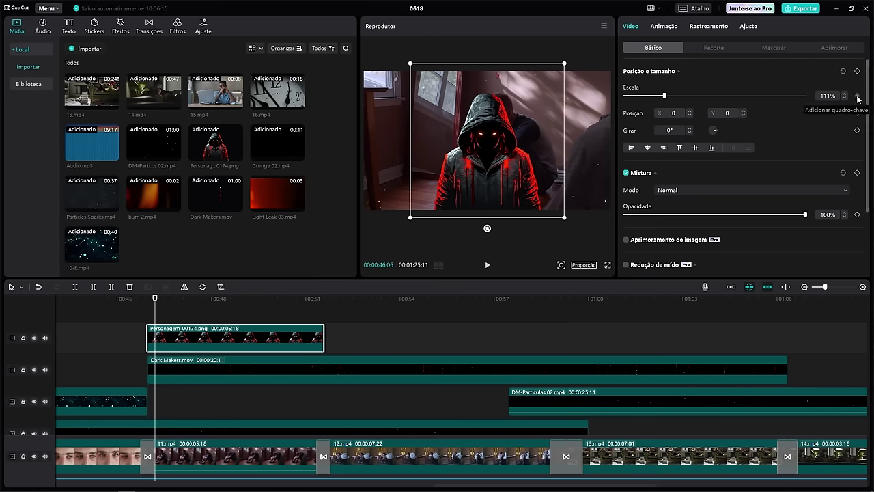
# Step: Set the character image's scale to 126% at 00:00:49:21 and scrub through the zoom animation
pyautogui.moveTo(155, 299); pyautogui.dragTo(265, 301)
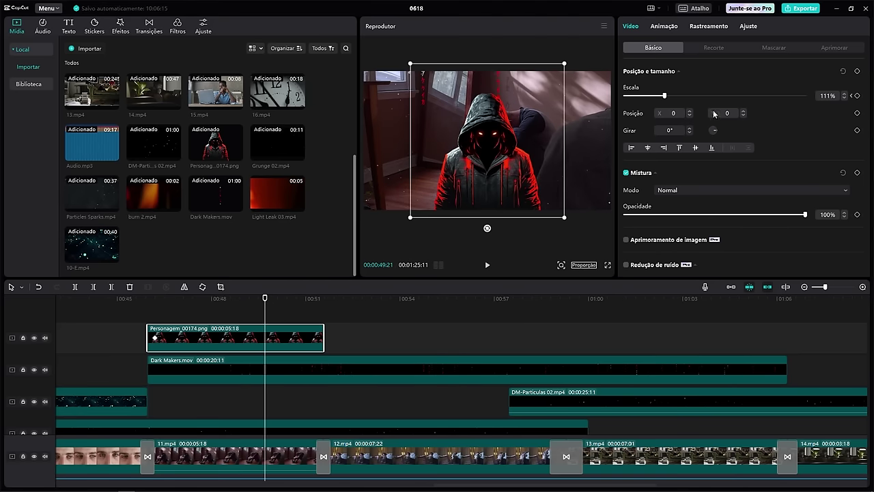
pyautogui.moveTo(664, 95); pyautogui.dragTo(671, 97)
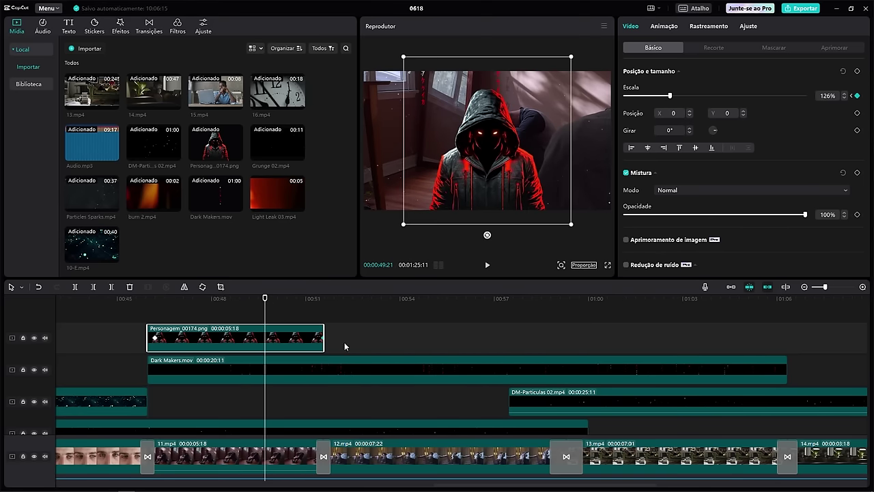
pyautogui.click(156, 339)
pyautogui.moveTo(151, 301); pyautogui.dragTo(236, 309)
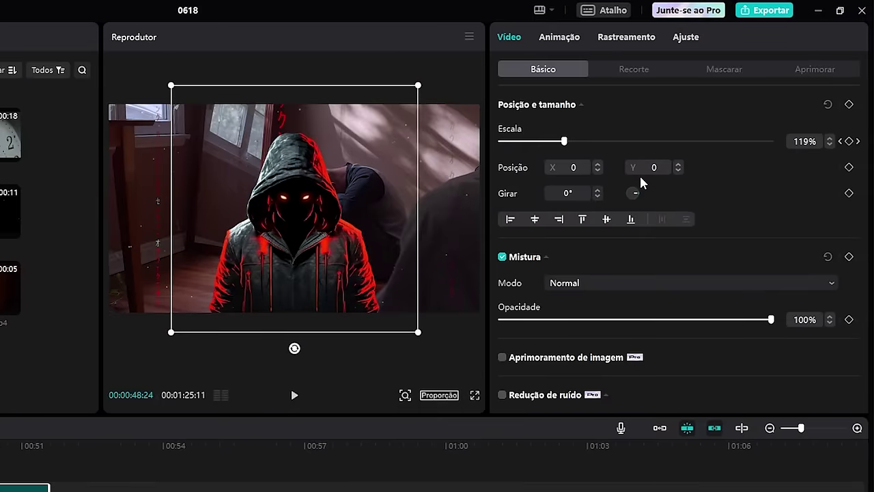
# Step: Browse the character image's animations and apply the Sacudir 1 entry animation with a duration of 5.6 s
pyautogui.click(557, 39)
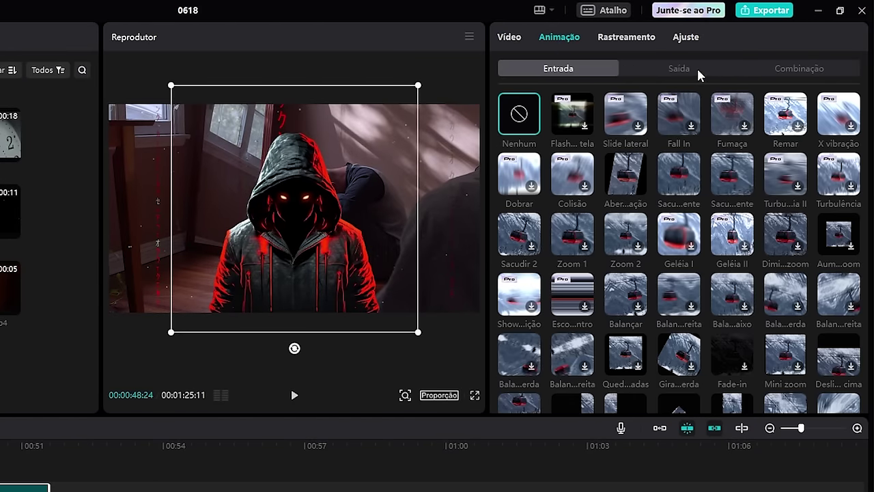
pyautogui.click(760, 67)
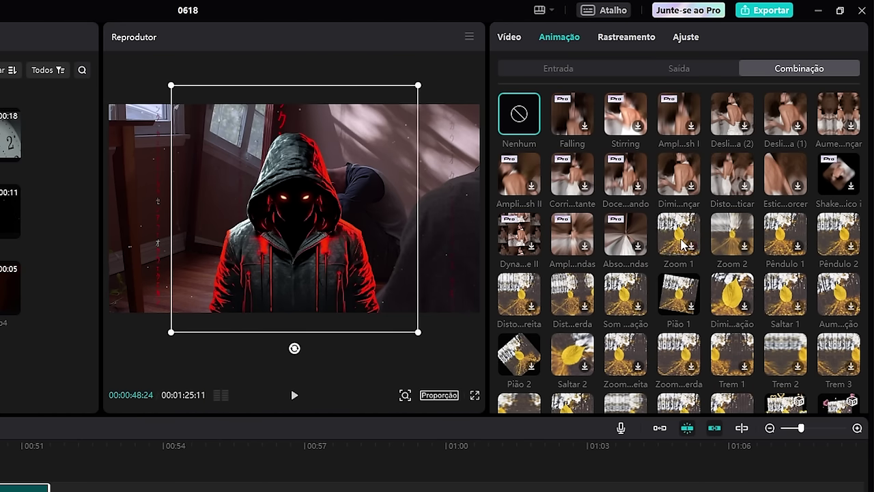
pyautogui.scroll(-3, 683, 245)
pyautogui.click(557, 68)
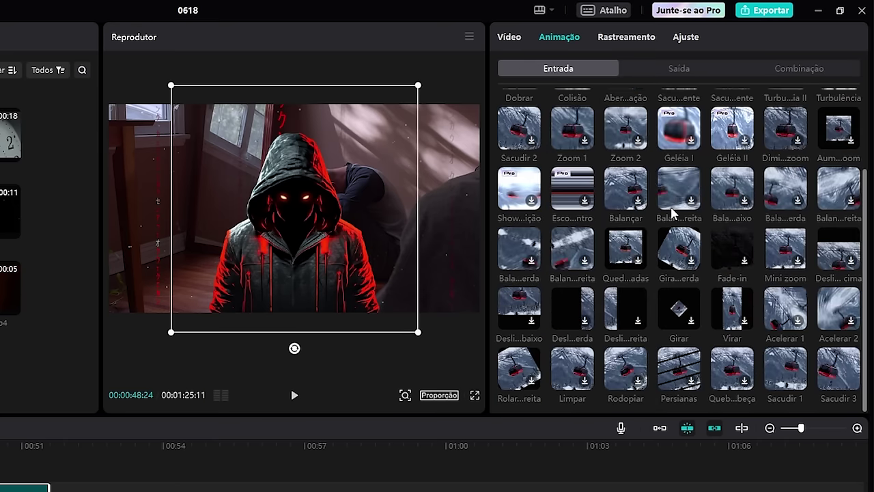
pyautogui.click(790, 373)
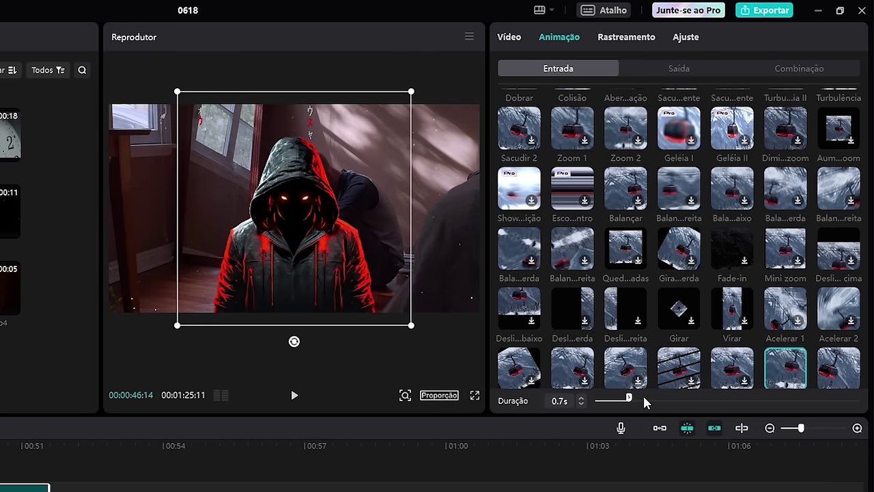
pyautogui.press('space')
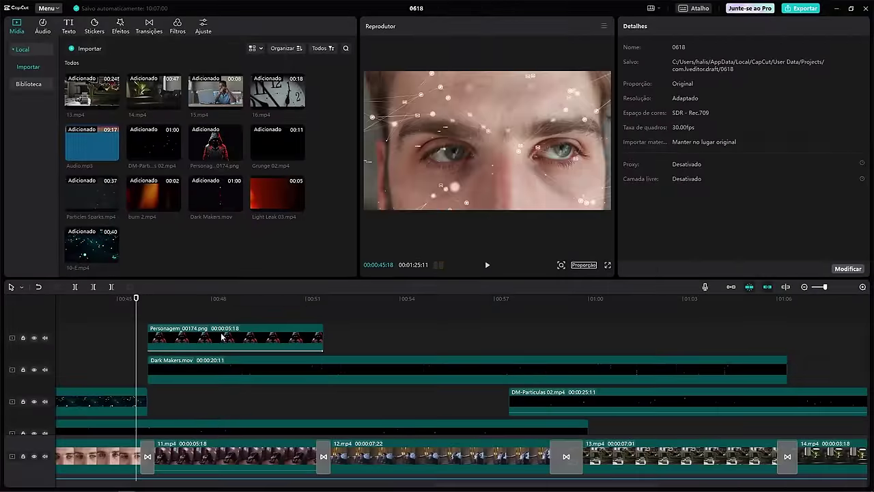
# Step: Copy the Personagem_00174.png image and paste the copy directly after the original, starting at 00:00:51:17
pyautogui.click(323, 298)
pyautogui.click(251, 332)
pyautogui.hotkey('ctrl', 'c')
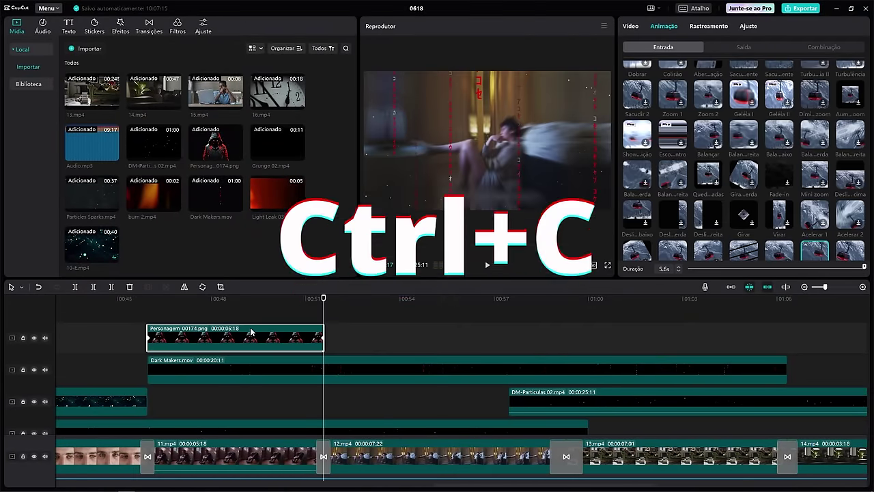
pyautogui.hotkey('ctrl', 'v')
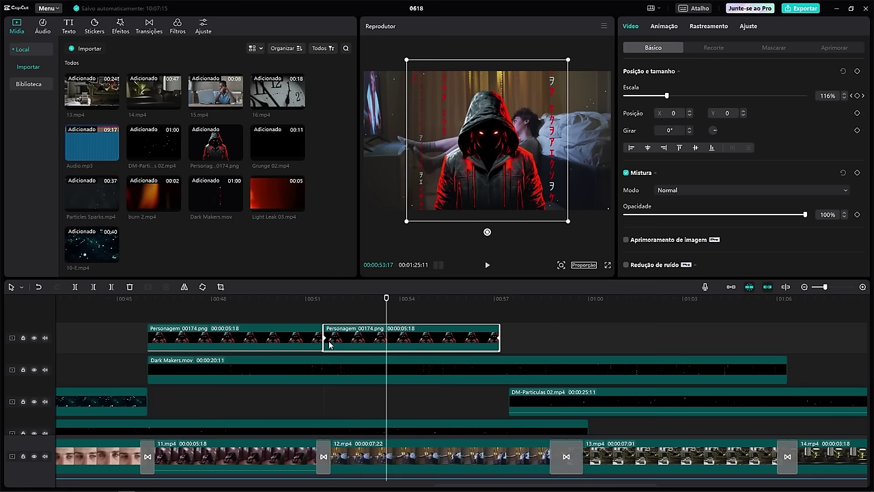
# Step: Remove both scale keyframes from the second character image and enlarge it so it fills more of the frame
pyautogui.press('Up')
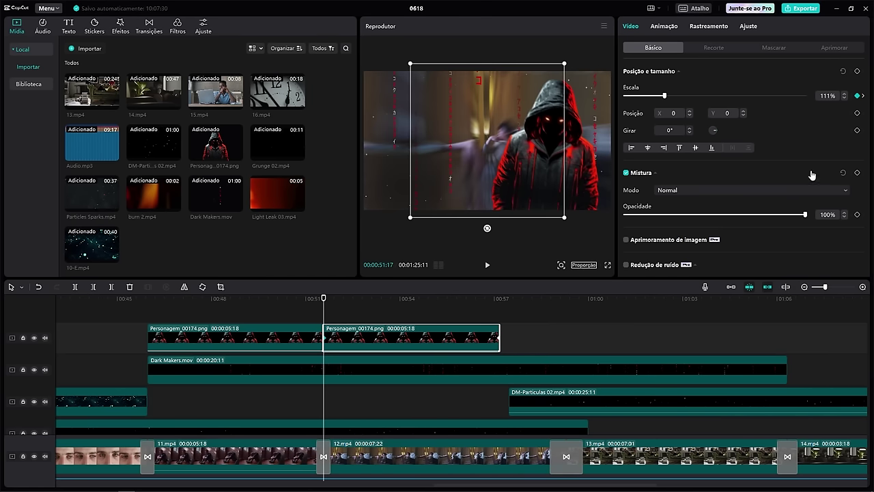
pyautogui.click(858, 96)
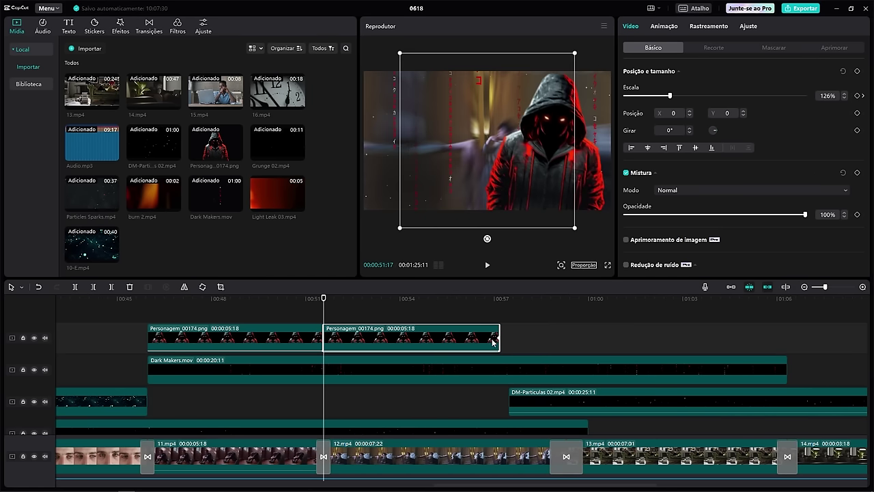
pyautogui.press('Down')
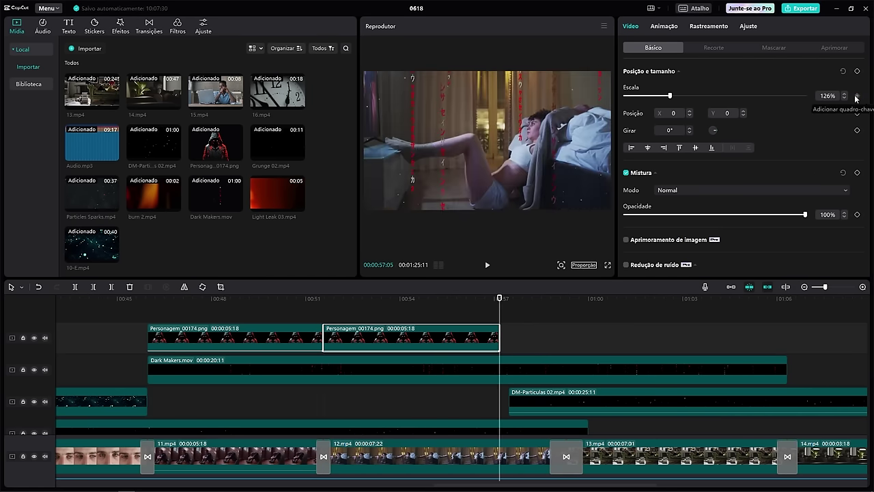
pyautogui.click(401, 299)
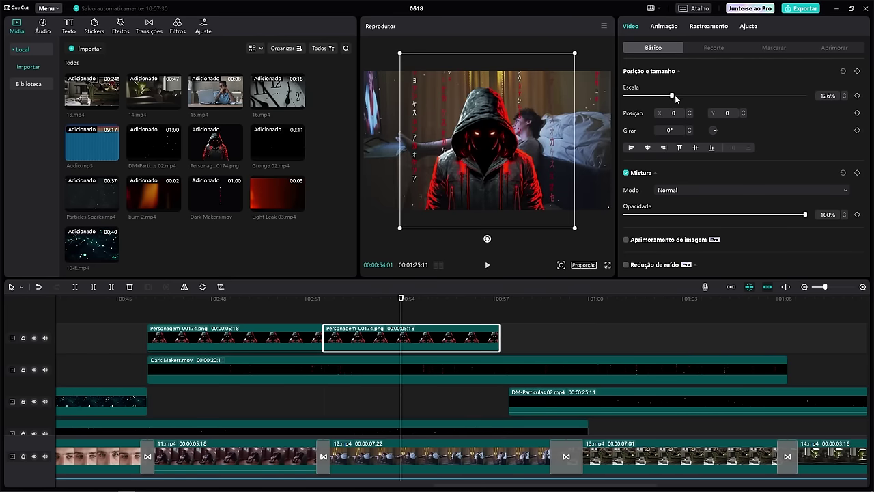
pyautogui.moveTo(676, 99); pyautogui.dragTo(690, 96)
pyautogui.moveTo(284, 299); pyautogui.dragTo(397, 299)
# Step: Change the second character image's entry animation to Sacudir 2
pyautogui.click(664, 26)
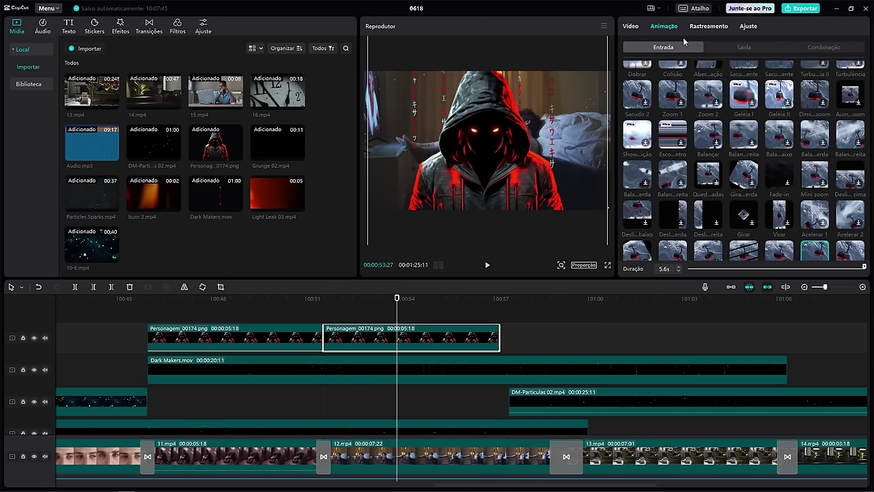
pyautogui.scroll(-1, 696, 205)
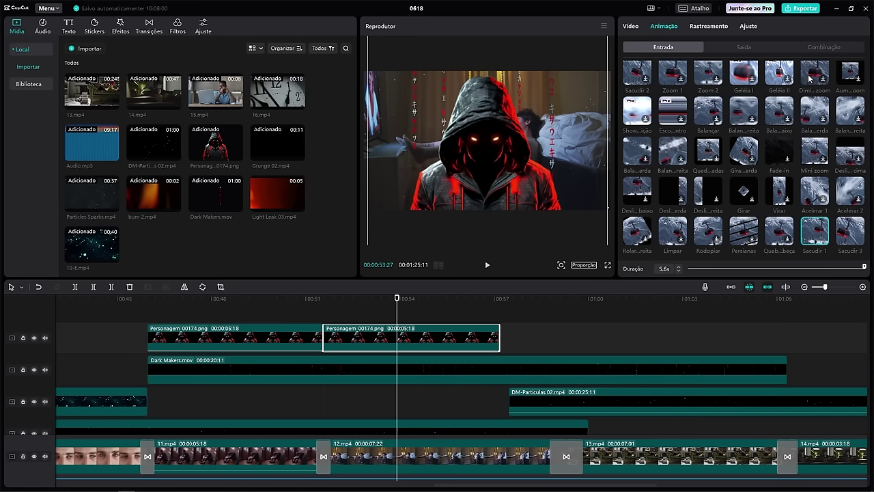
pyautogui.scroll(2, 783, 109)
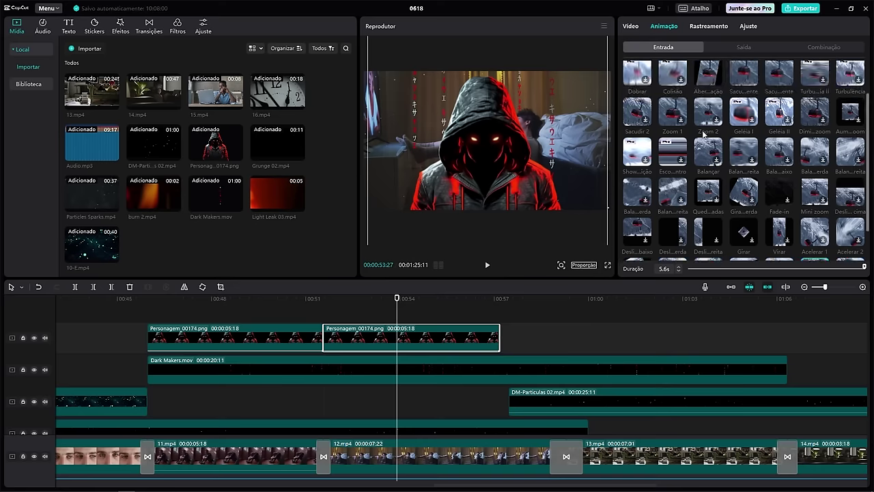
pyautogui.click(645, 117)
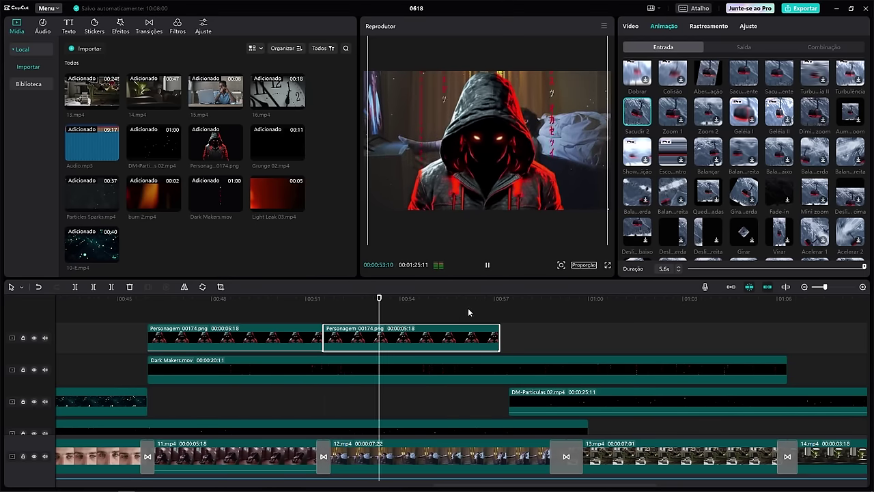
# Step: Duplicate the second character image and place the copy directly after it on the same track
pyautogui.hotkey('ctrl', 'c')
pyautogui.hotkey('ctrl', 'v')
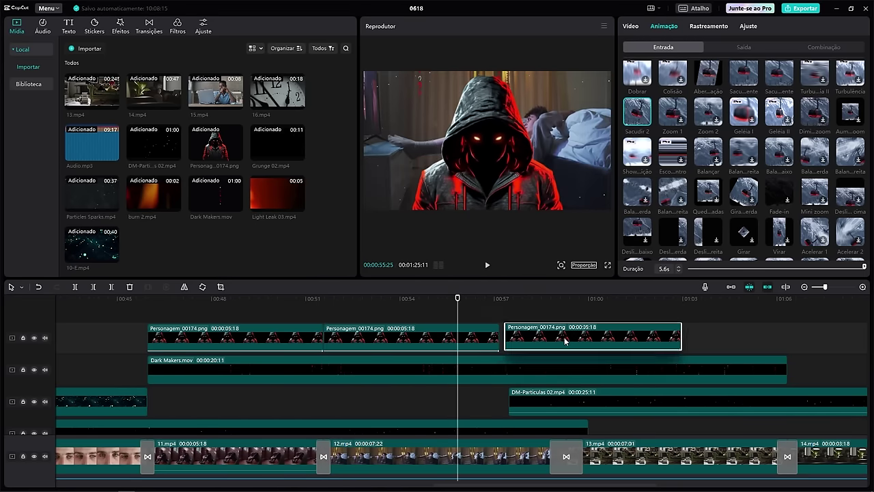
pyautogui.click(512, 302)
pyautogui.click(588, 299)
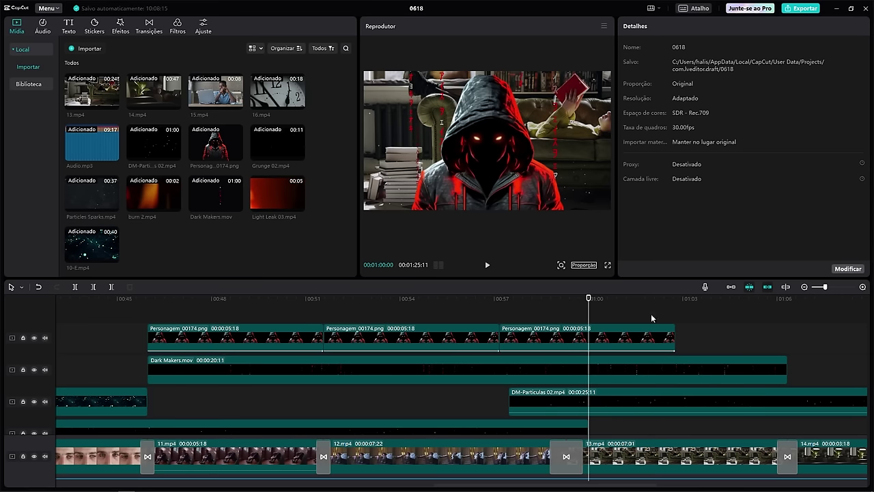
# Step: Fit the second character image to 12.mp4 with a length of 00:00:07:22 and the third to 13.mp4 with 00:00:07:01
pyautogui.moveTo(674, 335); pyautogui.dragTo(787, 335)
pyautogui.moveTo(500, 335); pyautogui.dragTo(567, 335)
pyautogui.click(538, 299)
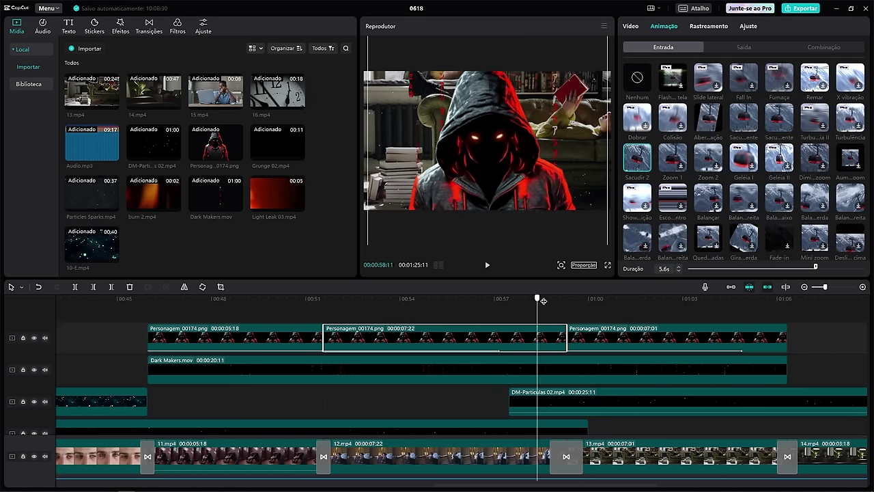
pyautogui.moveTo(543, 300); pyautogui.dragTo(626, 300)
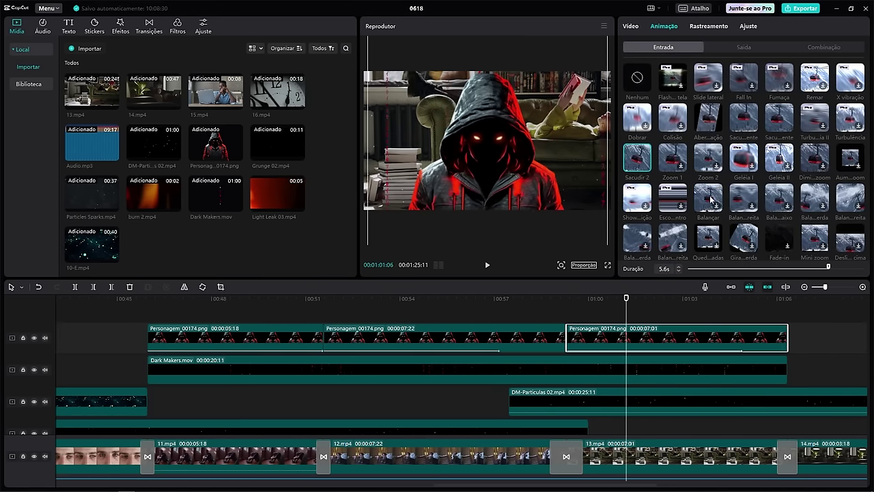
# Step: Try a different entry animation and a distortion combination animation on the third character image, and undo them
pyautogui.click(813, 200)
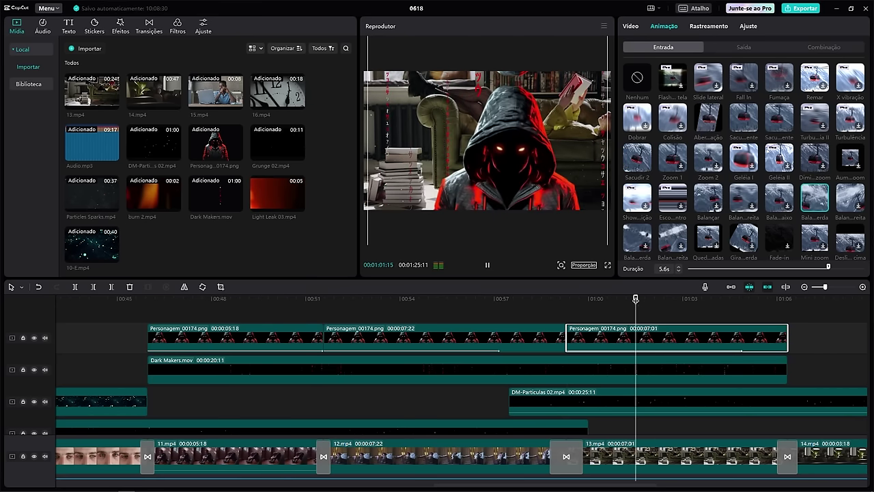
pyautogui.scroll(-2, 827, 222)
pyautogui.click(817, 47)
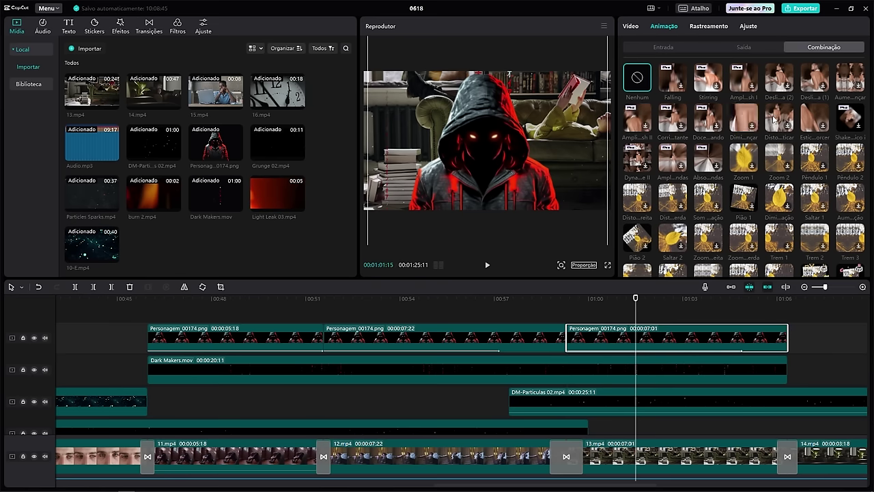
pyautogui.click(782, 117)
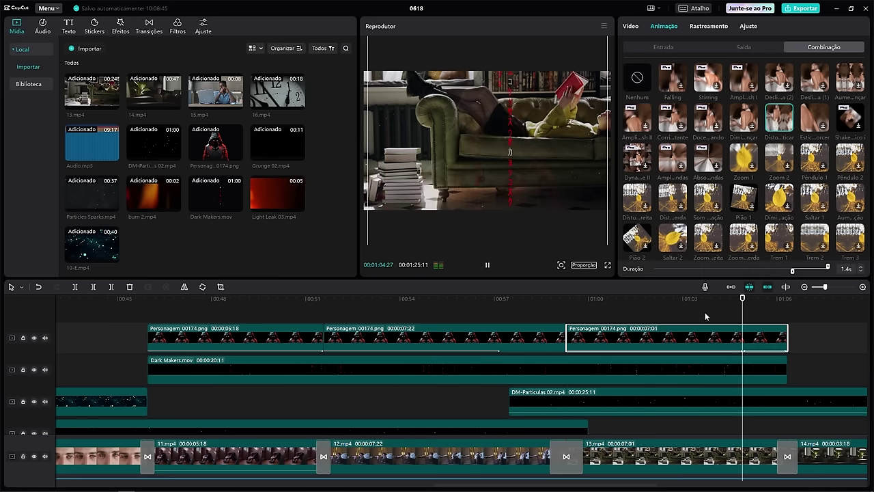
pyautogui.hotkey('ctrl', 'z')
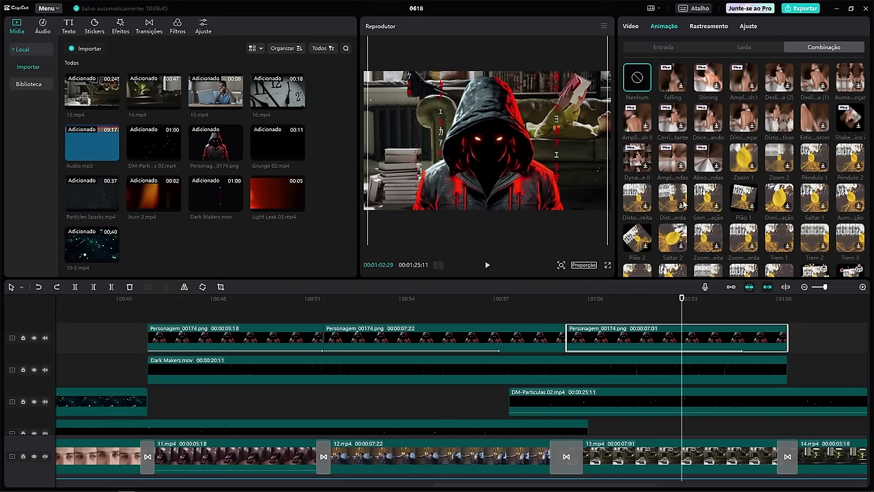
# Step: Try the Mini zoom entry animation on the third character image and replace it with Sacudir 3
pyautogui.click(663, 48)
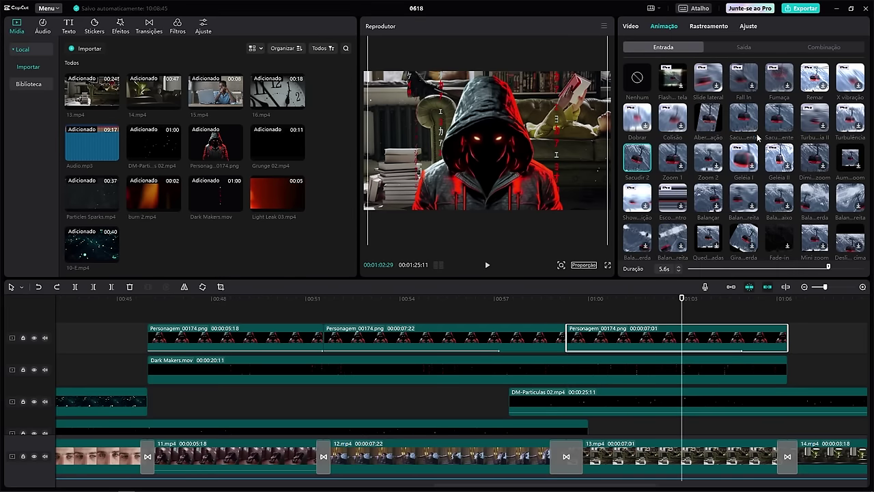
pyautogui.scroll(-1, 808, 202)
pyautogui.click(808, 202)
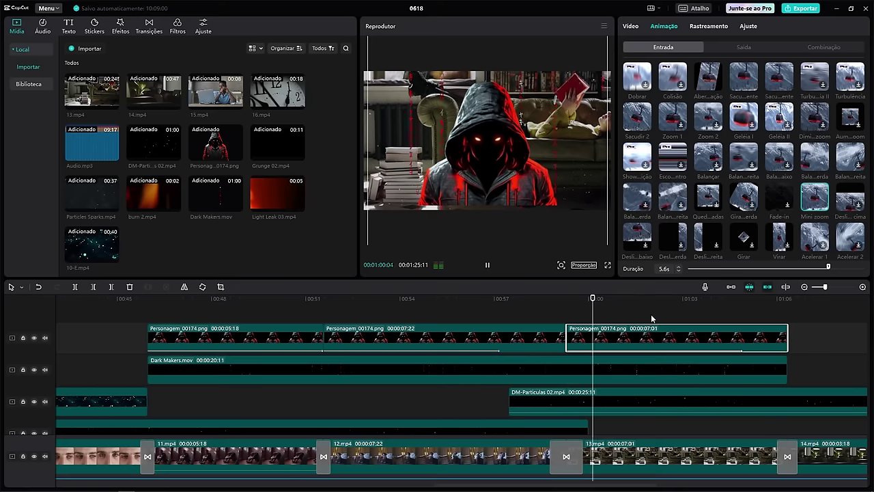
pyautogui.scroll(-1, 777, 236)
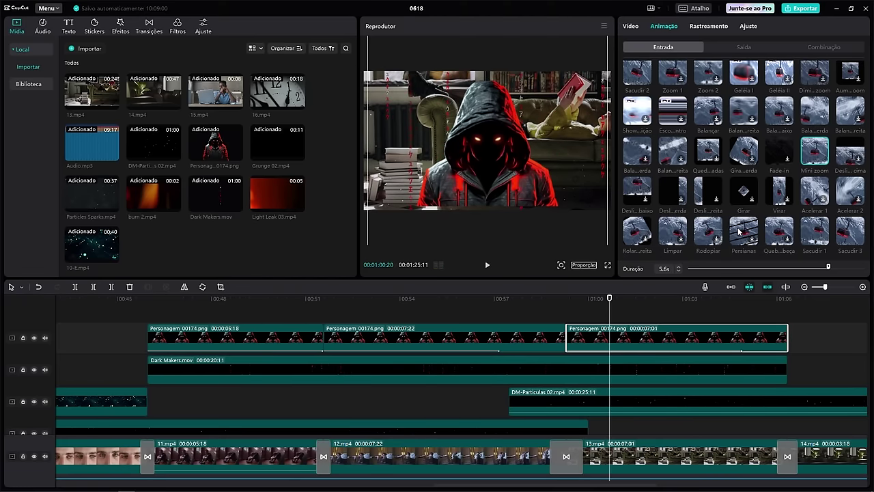
pyautogui.click(845, 232)
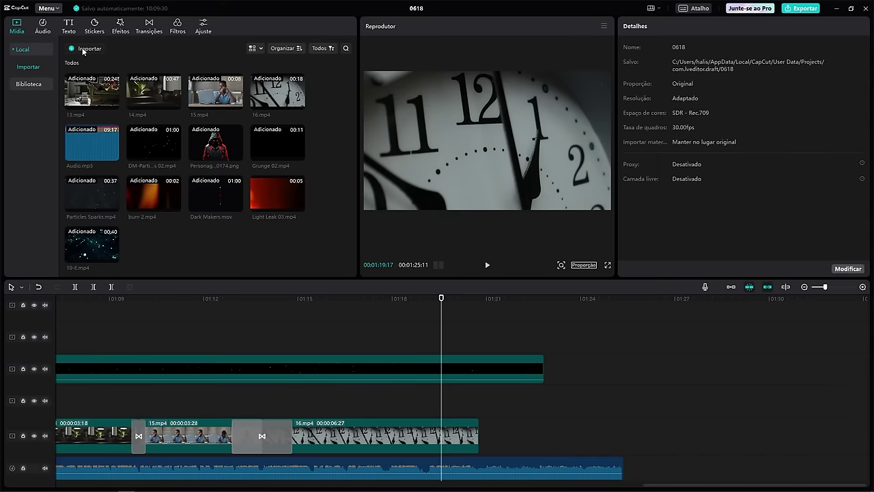
# Step: Import Vinheta sem trilha.mov, place it above 16.mp4 starting at about 00:01:19:10, and play it back
pyautogui.click(83, 52)
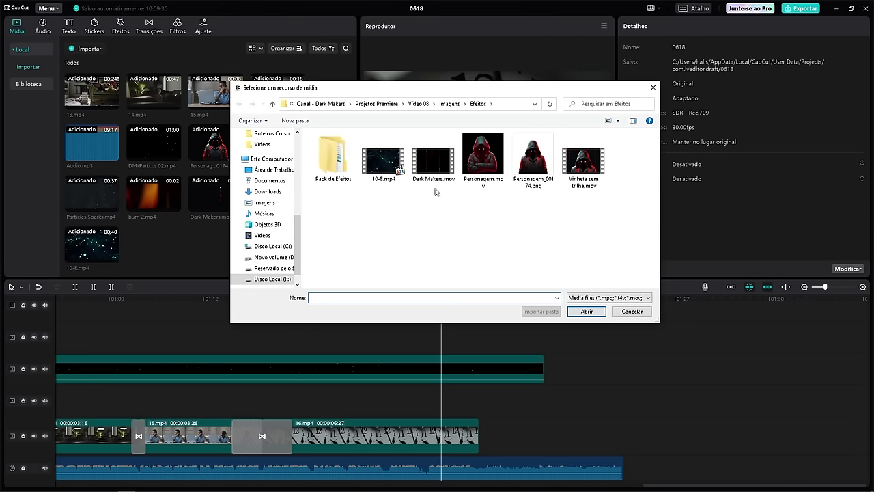
pyautogui.click(585, 164)
pyautogui.click(586, 311)
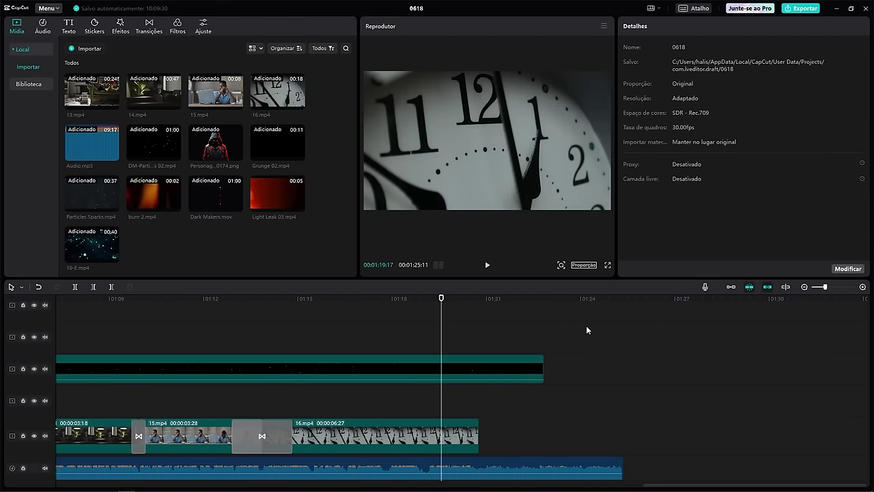
pyautogui.moveTo(159, 249); pyautogui.dragTo(435, 338)
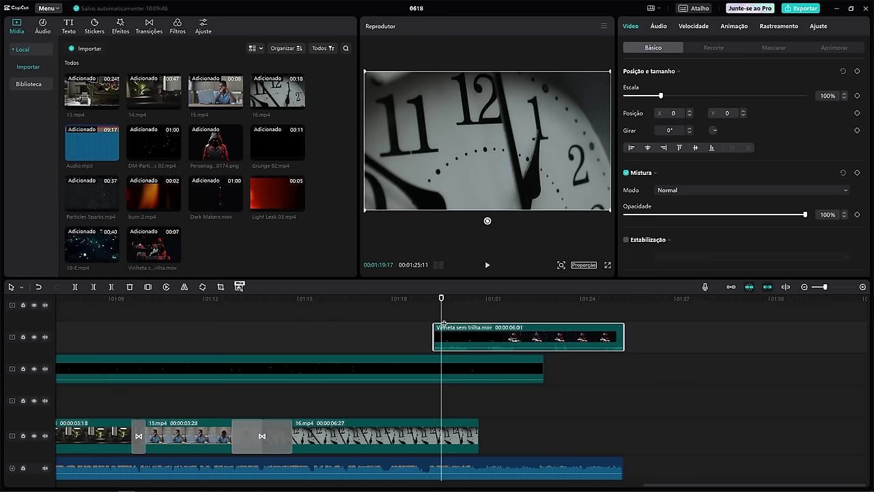
pyautogui.moveTo(437, 301); pyautogui.dragTo(433, 302)
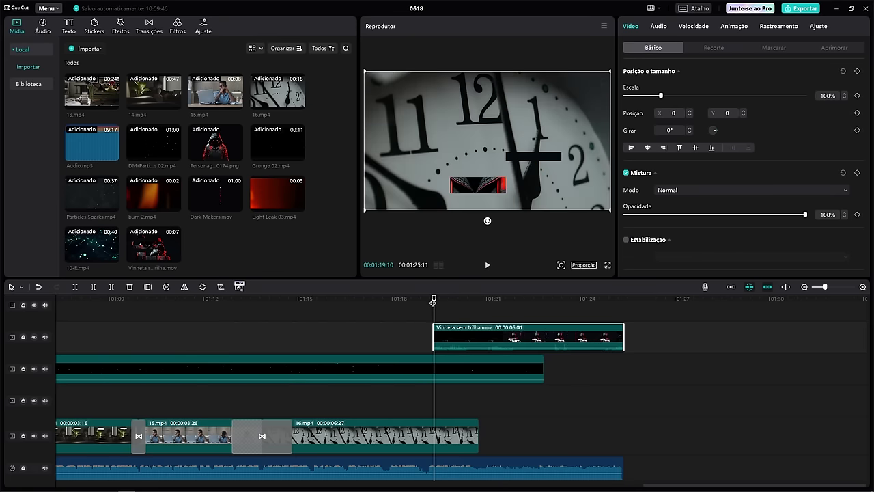
pyautogui.press('space')
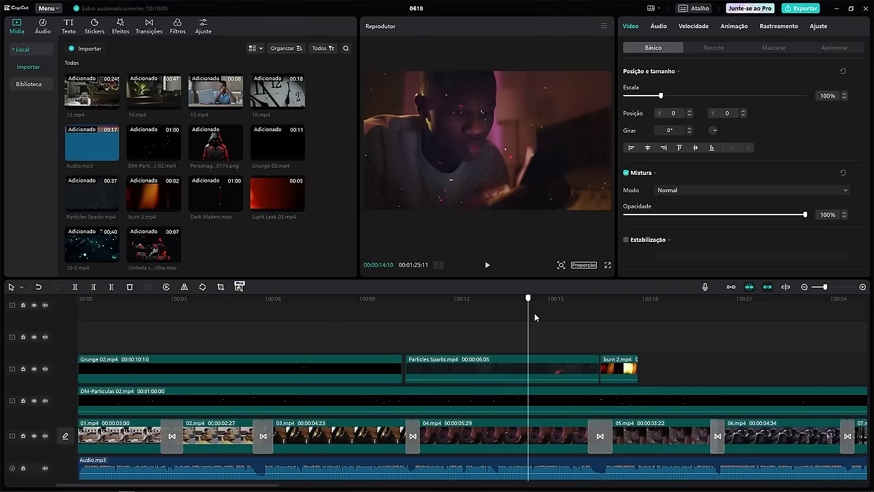
# Step: Import the smoke overlay DM-Fumaça 02.mp4 from the Efeitos Dark Makers folder
pyautogui.click(89, 48)
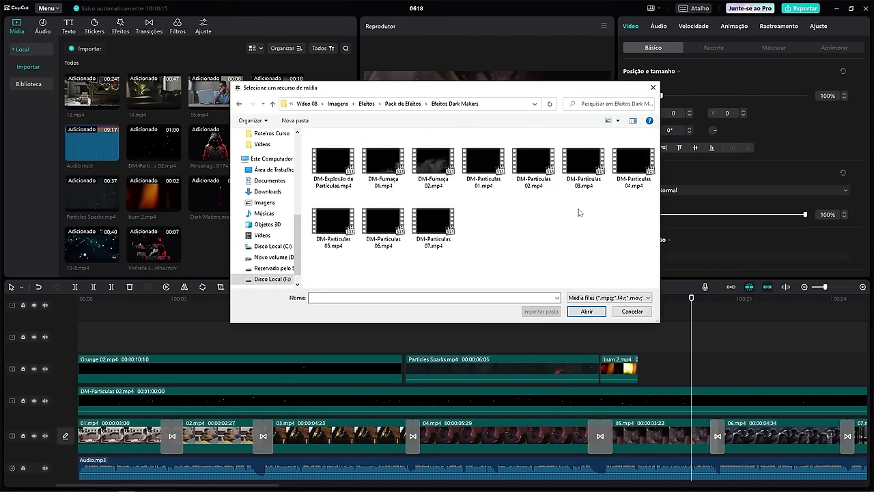
pyautogui.click(433, 162)
pyautogui.click(586, 310)
# Step: Try DM-Fumaça 02.mp4 with the Tela blend mode above the 05.mp4 and 06.mp4 clips, and remove it from the timeline
pyautogui.moveTo(216, 243); pyautogui.dragTo(616, 297)
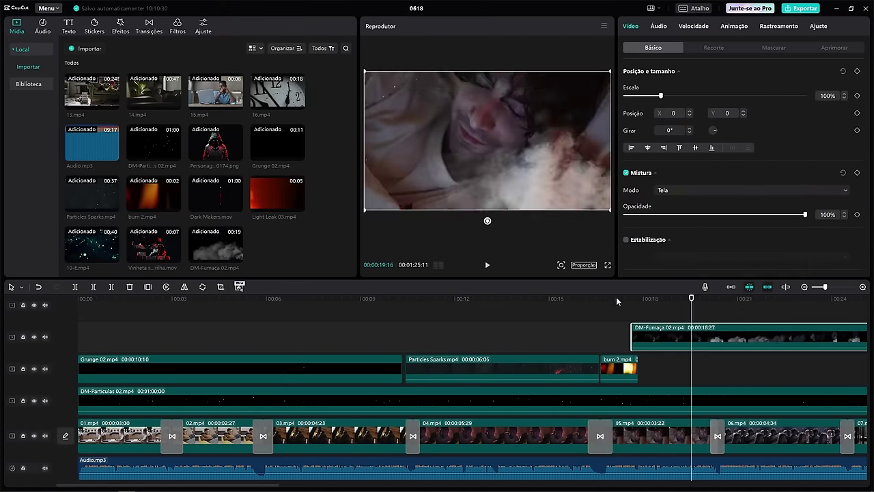
pyautogui.press('Delete')
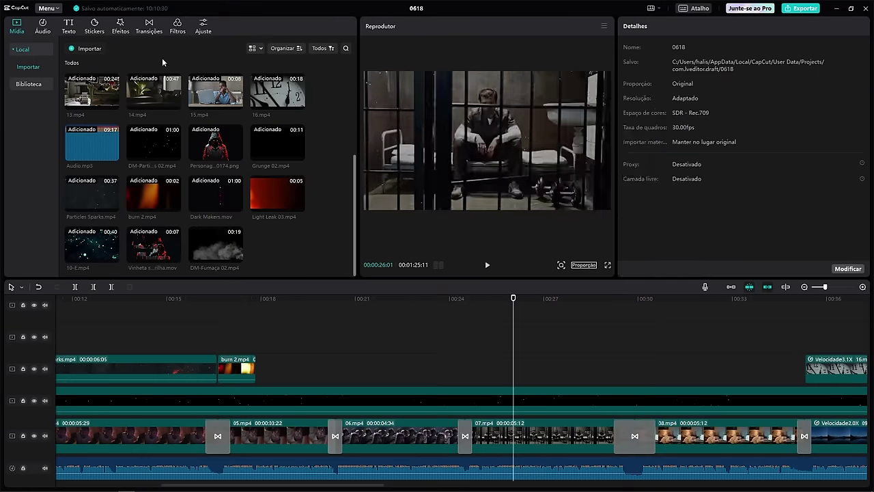
# Step: Try the DM-Particulas 07.mp4 particle overlay above the 06.mp4 to 08.mp4 clips, and remove it from the timeline
pyautogui.click(89, 49)
pyautogui.click(560, 308)
pyautogui.moveTo(278, 249); pyautogui.dragTo(300, 369)
pyautogui.click(531, 370)
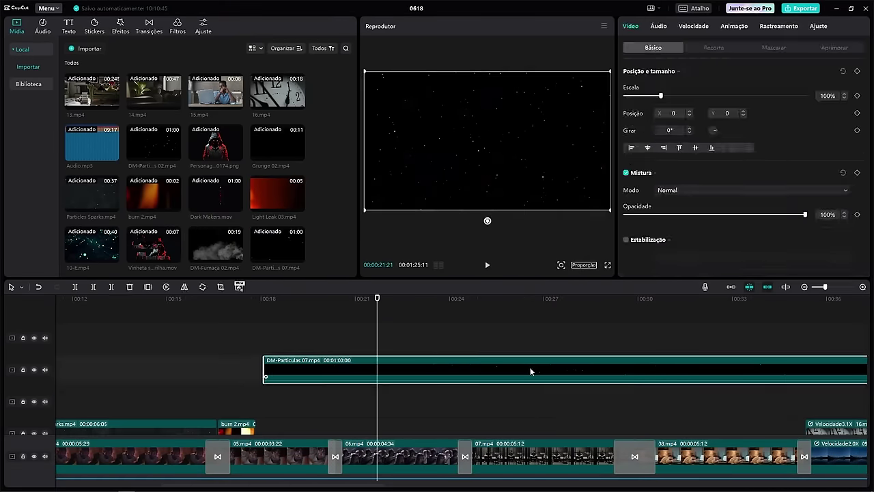
pyautogui.press('Delete')
# Step: Import Ink.mp4 from the Seleção do Youtube folder and place it on the overlay track after burn 2.mp4
pyautogui.click(101, 50)
pyautogui.scroll(-2, 464, 205)
pyautogui.click(372, 253)
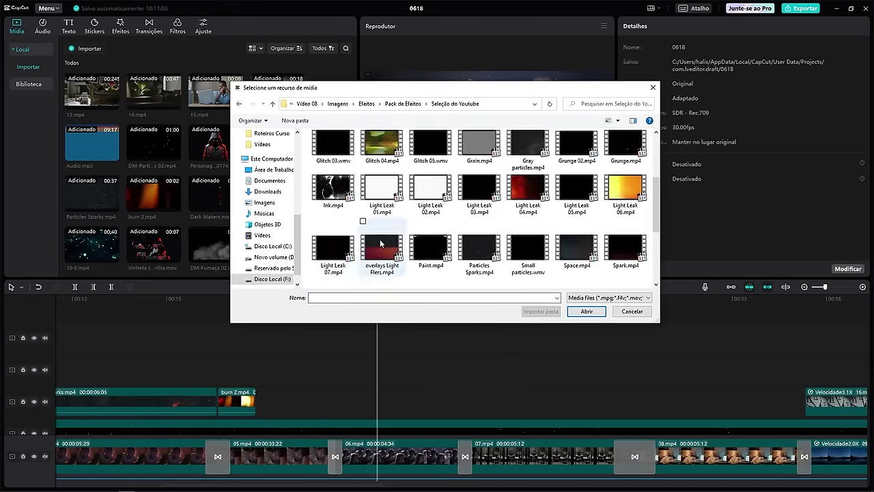
pyautogui.click(586, 308)
pyautogui.moveTo(92, 244); pyautogui.dragTo(279, 402)
# Step: Set Ink.mp4 to the Tela blend mode and move it to start at the transition between 05.mp4 and 06.mp4
pyautogui.click(523, 337)
pyautogui.click(550, 403)
pyautogui.click(751, 190)
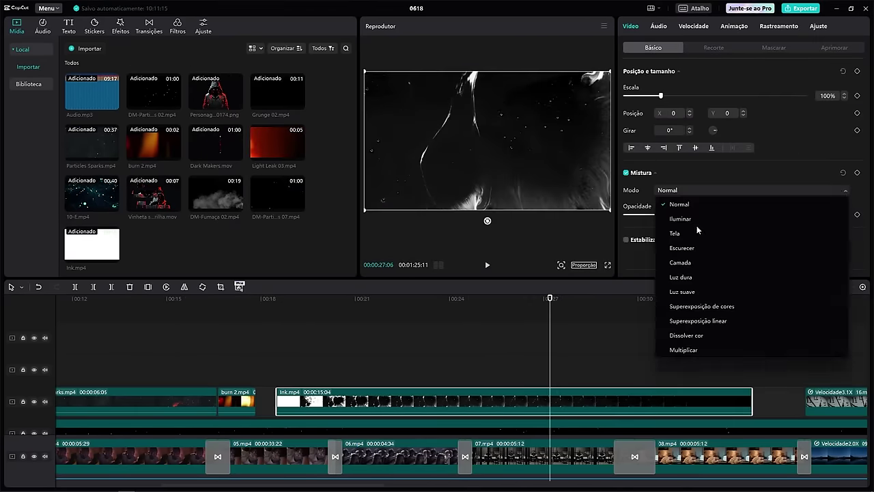
pyautogui.click(697, 223)
pyautogui.moveTo(341, 298)
pyautogui.mouseDown()
pyautogui.moveTo(688, 344)
pyautogui.moveTo(292, 344)
pyautogui.mouseUp()
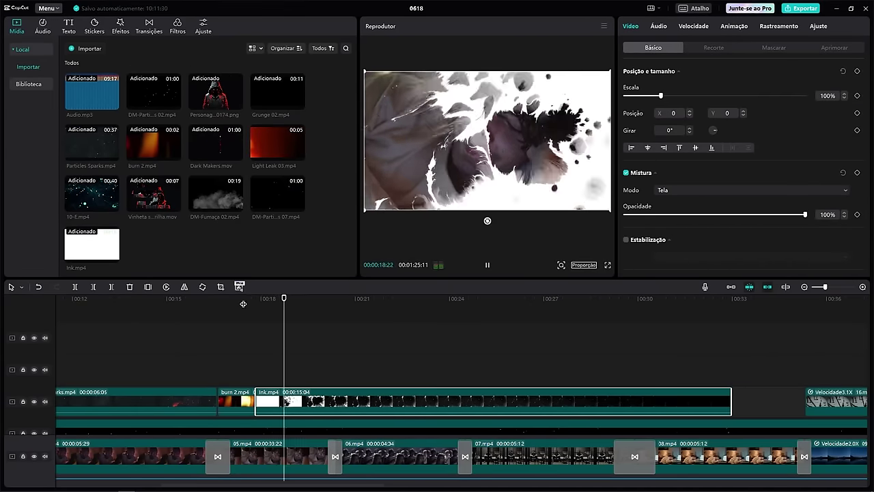
pyautogui.press('space')
pyautogui.moveTo(334, 400)
pyautogui.mouseDown()
pyautogui.moveTo(400, 394)
pyautogui.moveTo(383, 371)
pyautogui.mouseUp()
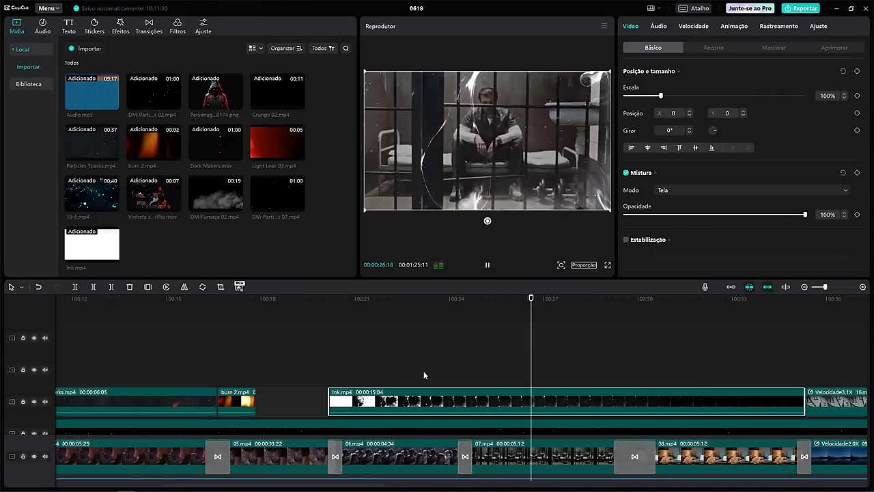
pyautogui.click(524, 298)
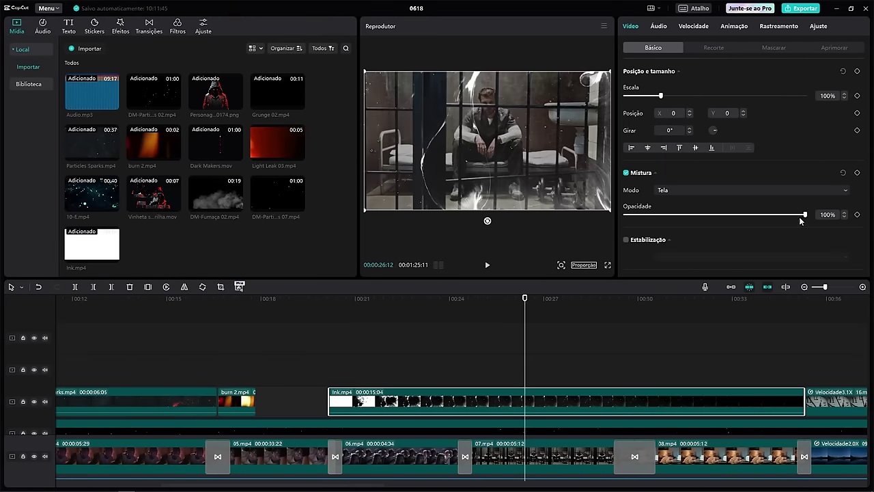
# Step: Shape the Luma brightness curve of Ink.mp4 into an S-curve for stronger contrast, and review it over the clips
pyautogui.click(833, 47)
pyautogui.click(818, 26)
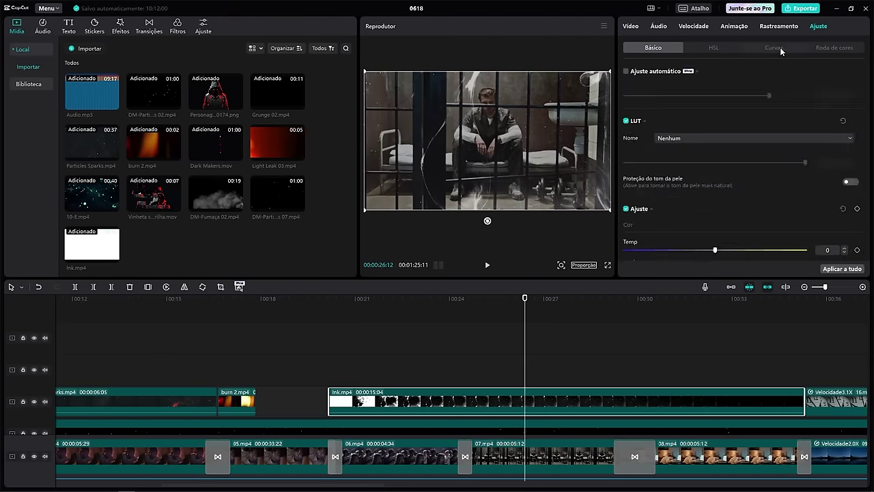
pyautogui.click(771, 48)
pyautogui.click(343, 299)
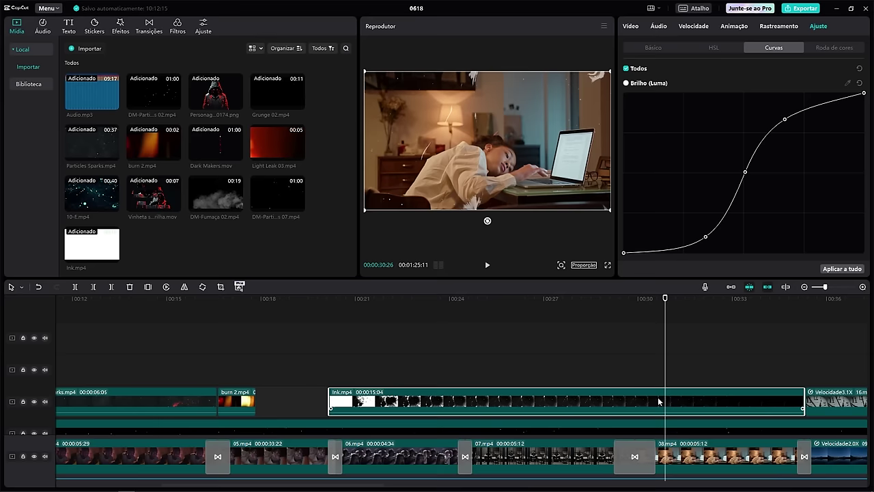
# Step: Set the speed of Ink.mp4 to 1.9x and play it back over the clips
pyautogui.click(693, 26)
pyautogui.moveTo(663, 84)
pyautogui.mouseDown()
pyautogui.moveTo(728, 84)
pyautogui.moveTo(699, 83)
pyautogui.mouseUp()
pyautogui.press('space')
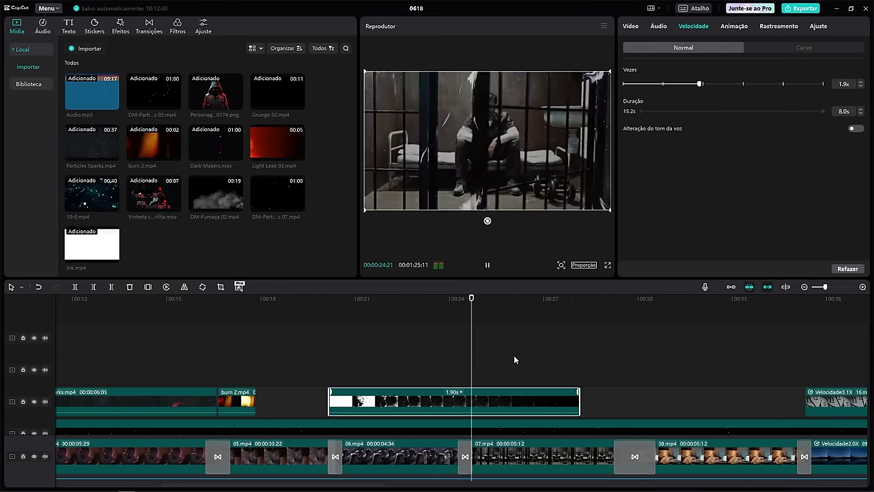
pyautogui.click(558, 298)
pyautogui.moveTo(558, 300)
pyautogui.mouseDown()
pyautogui.moveTo(516, 301)
pyautogui.moveTo(609, 303)
pyautogui.moveTo(569, 301)
pyautogui.mouseUp()
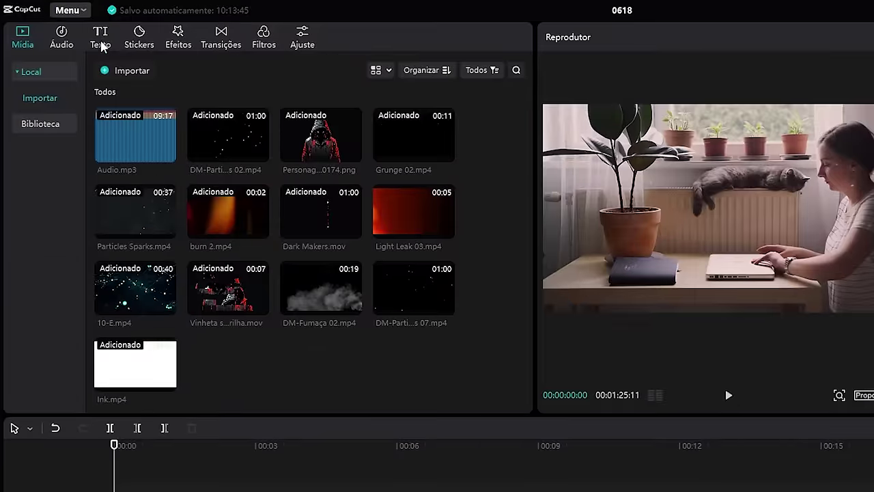
# Step: Add a default text clip at the start of the timeline
pyautogui.click(101, 39)
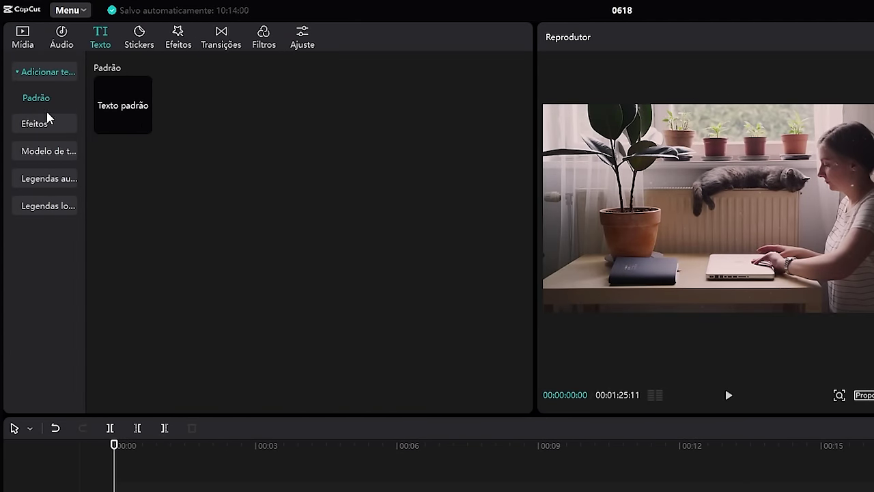
pyautogui.click(131, 104)
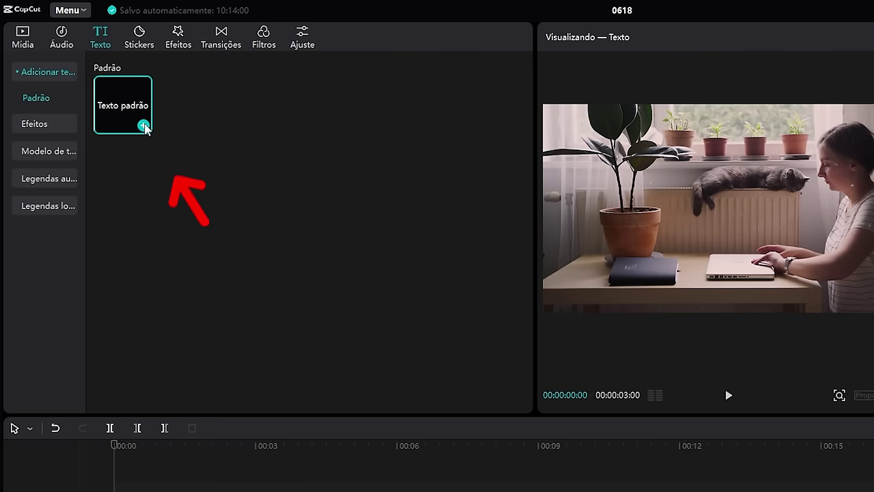
pyautogui.click(144, 125)
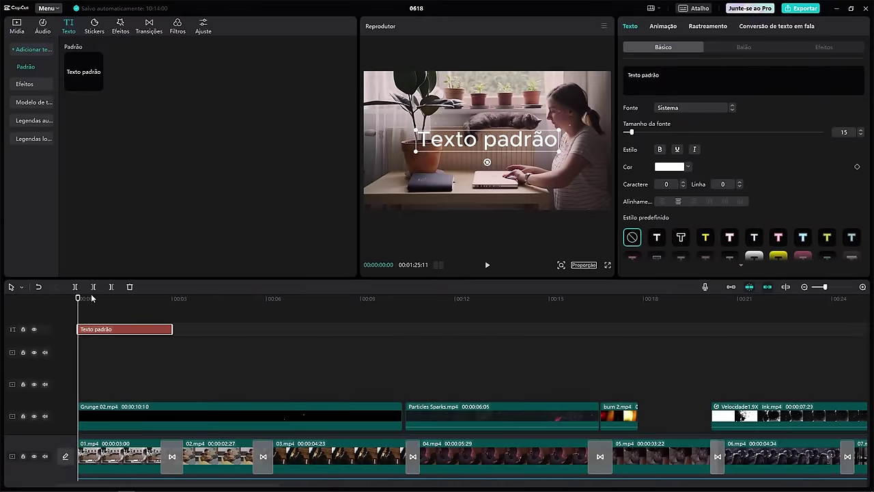
pyautogui.moveTo(92, 297); pyautogui.dragTo(97, 298)
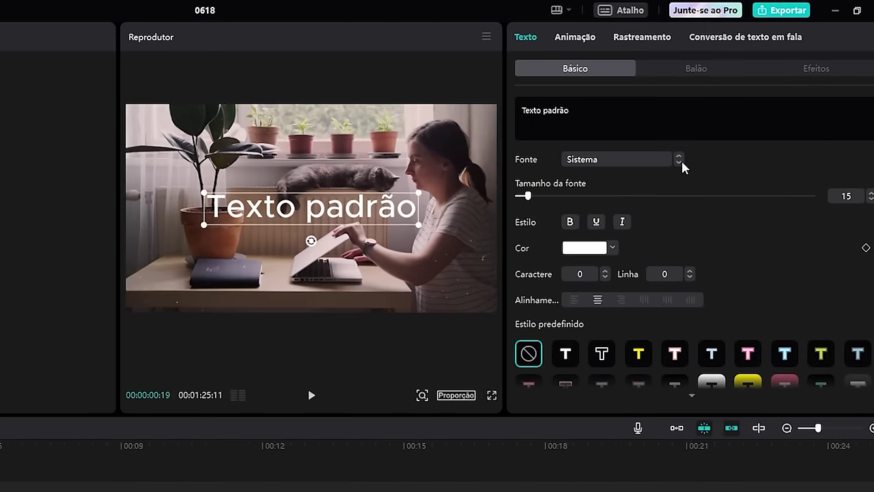
# Step: Change the text to TODOS OS DIAS in the AllRoundGothic-Bold font and trim its end to 00:00:01:07
pyautogui.click(733, 110)
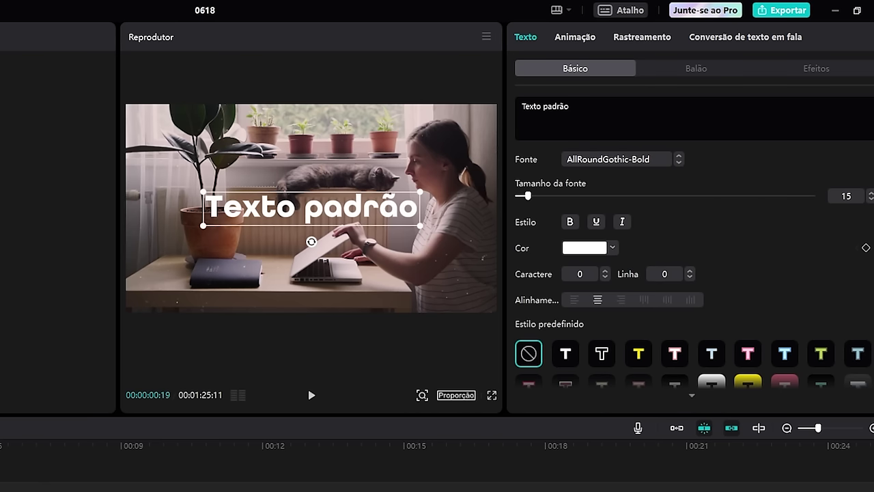
pyautogui.moveTo(569, 107); pyautogui.dragTo(416, 115)
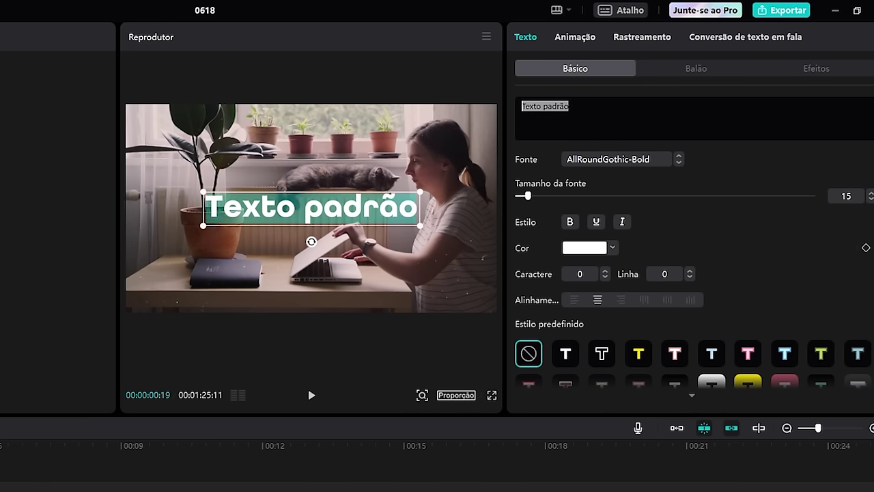
pyautogui.write('TODOS OS DIAS')
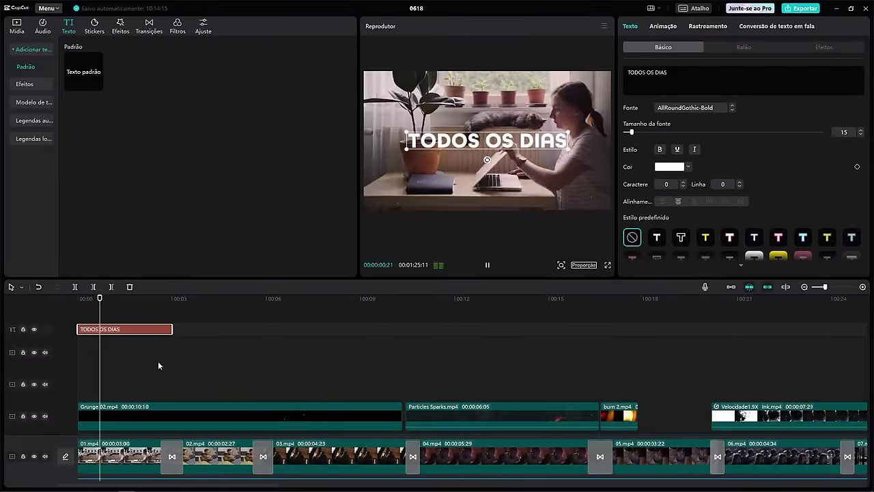
pyautogui.press('space')
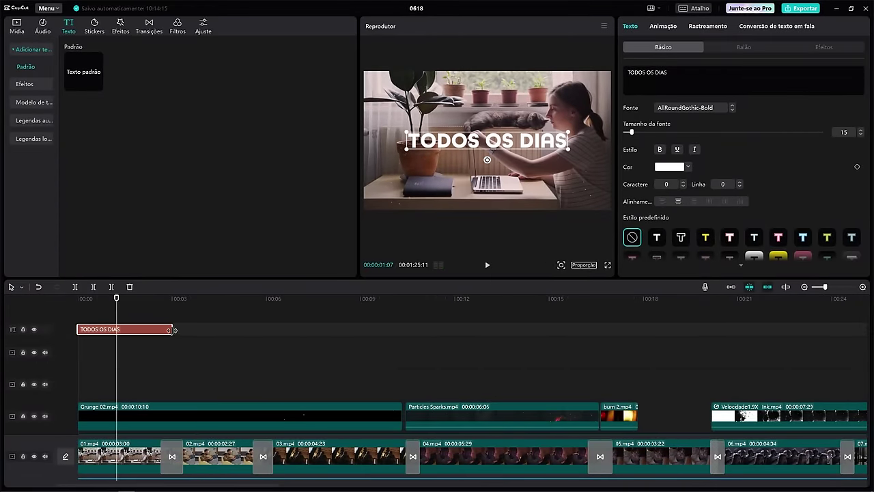
pyautogui.moveTo(173, 330); pyautogui.dragTo(117, 330)
# Step: Try a copy of the title right after the first, reworded as VOCÊ SE SENTA, and delete it
pyautogui.hotkey('ctrl', 'c')
pyautogui.hotkey('ctrl', 'v')
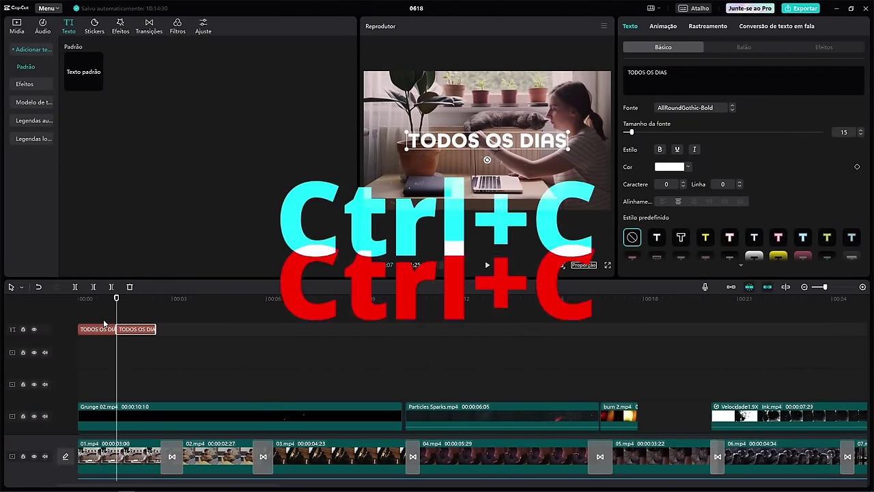
pyautogui.hotkey('ctrl', 'v')
pyautogui.click(124, 299)
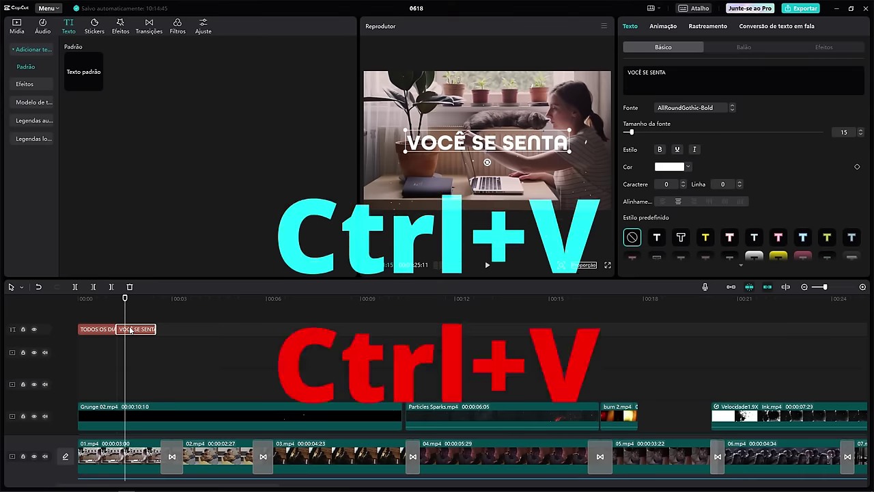
pyautogui.press('Delete')
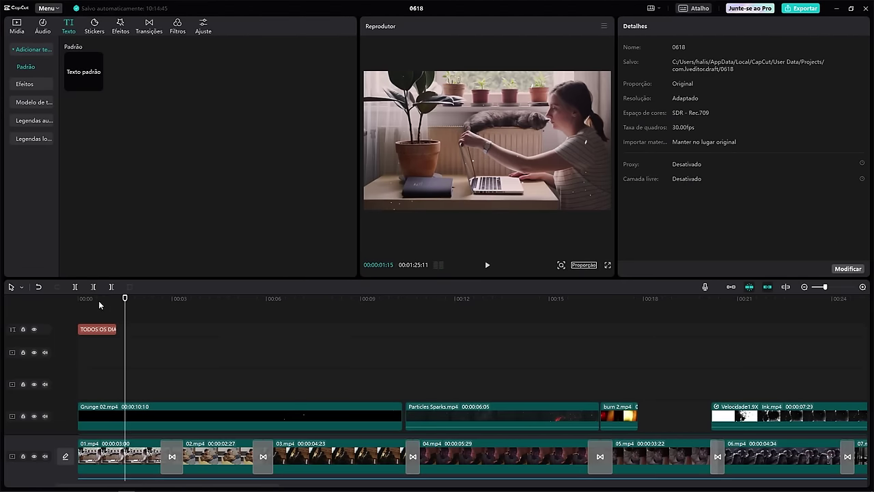
# Step: Try a stroke on the TODOS OS DIAS title, in red at thickness 19 and black at 9, and turn it off
pyautogui.click(95, 300)
pyautogui.click(101, 329)
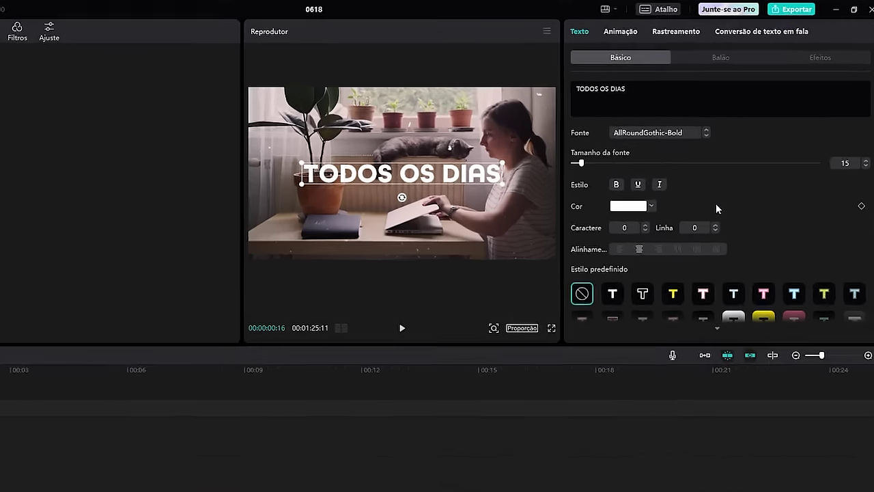
pyautogui.scroll(-5, 783, 179)
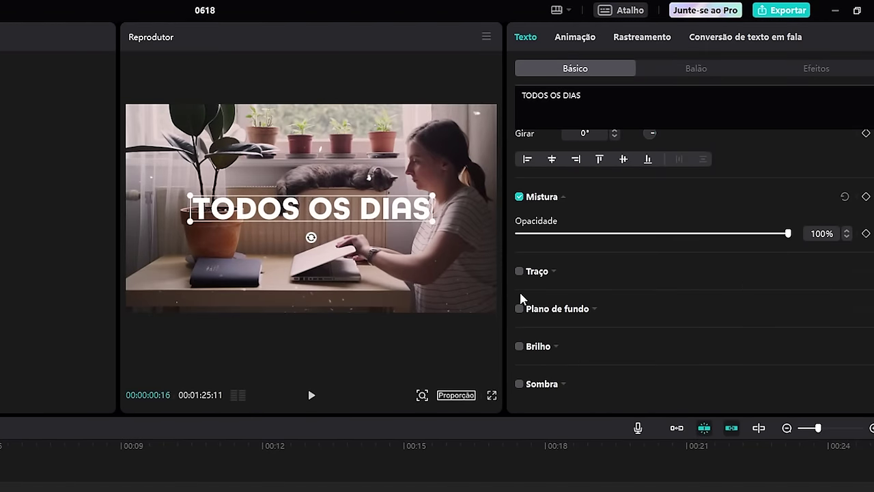
pyautogui.click(519, 271)
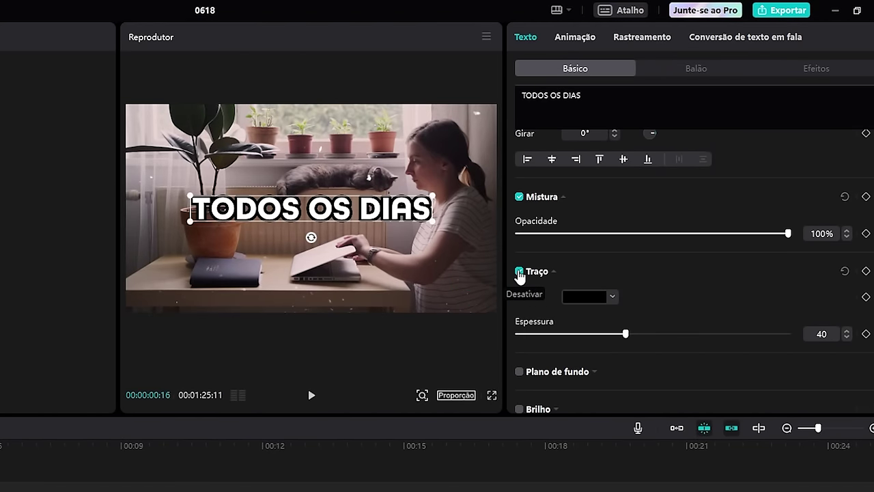
pyautogui.moveTo(625, 334); pyautogui.dragTo(569, 335)
pyautogui.click(590, 294)
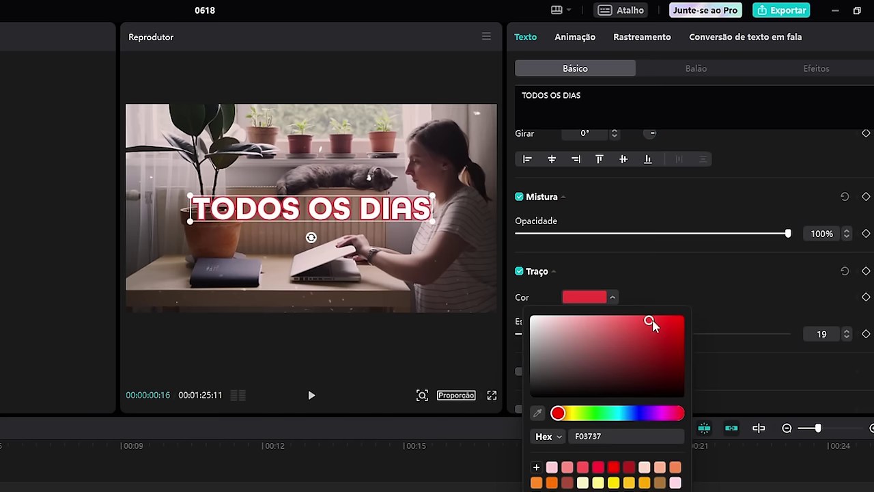
pyautogui.click(695, 376)
pyautogui.moveTo(568, 335); pyautogui.dragTo(542, 336)
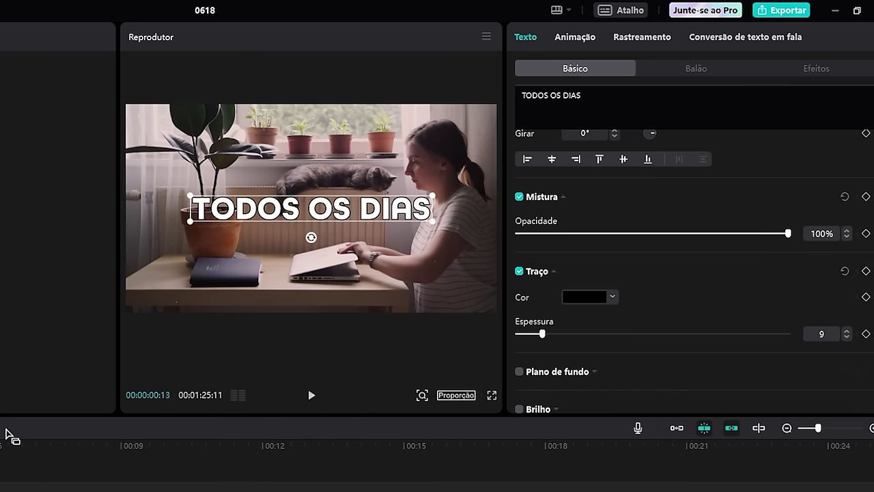
pyautogui.click(519, 271)
# Step: Add a black shadow with 34% opacity to the TODOS OS DIAS title and play back the opening
pyautogui.scroll(-2, 553, 364)
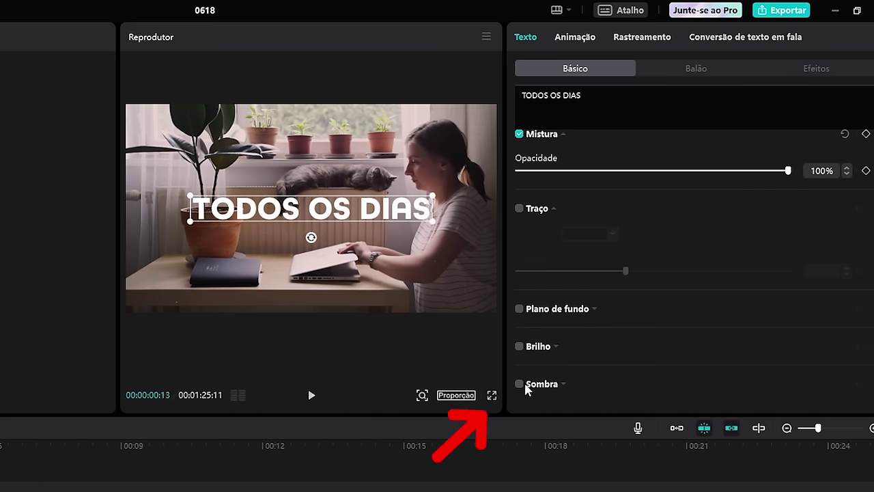
pyautogui.click(518, 384)
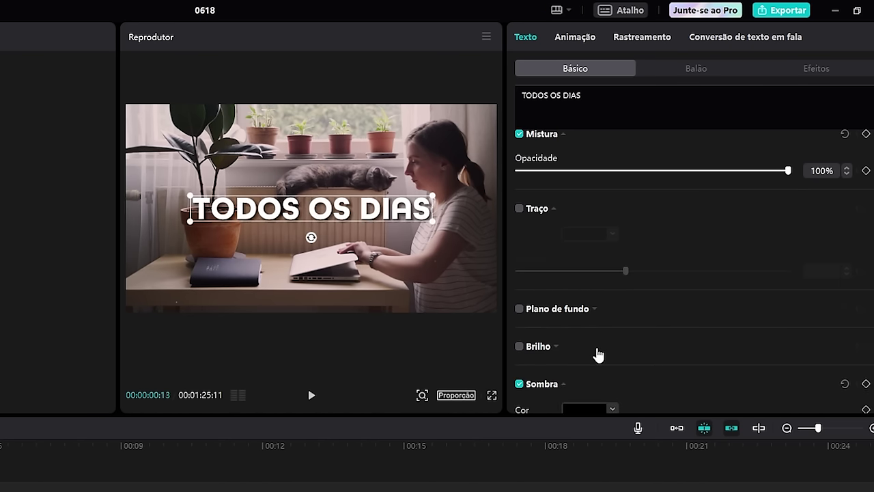
pyautogui.scroll(-2, 600, 358)
pyautogui.moveTo(735, 392); pyautogui.dragTo(611, 396)
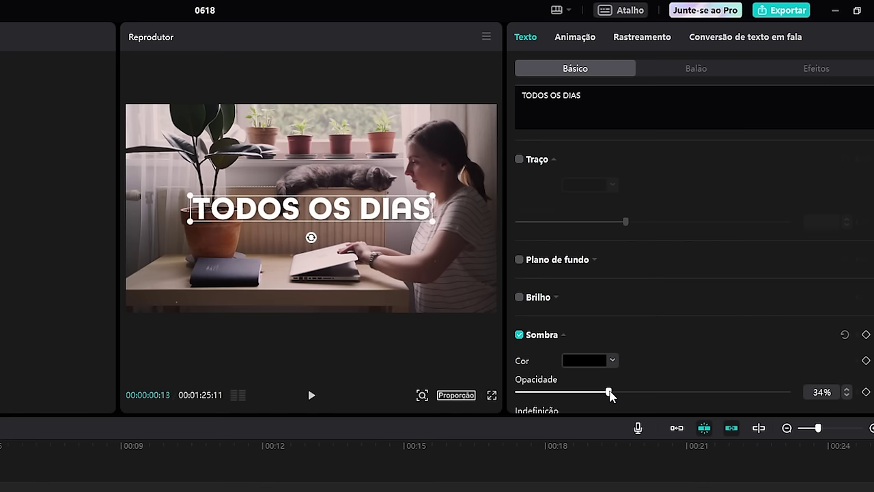
pyautogui.press('Escape')
pyautogui.press('space')
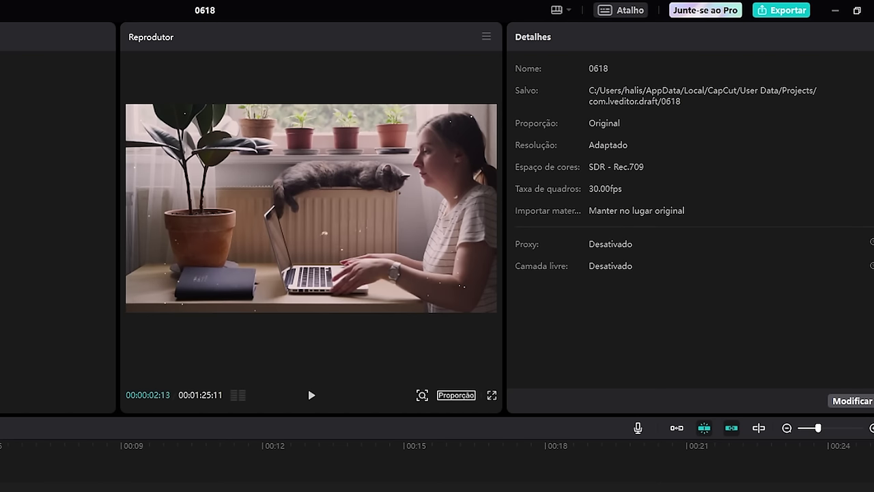
pyautogui.press('space')
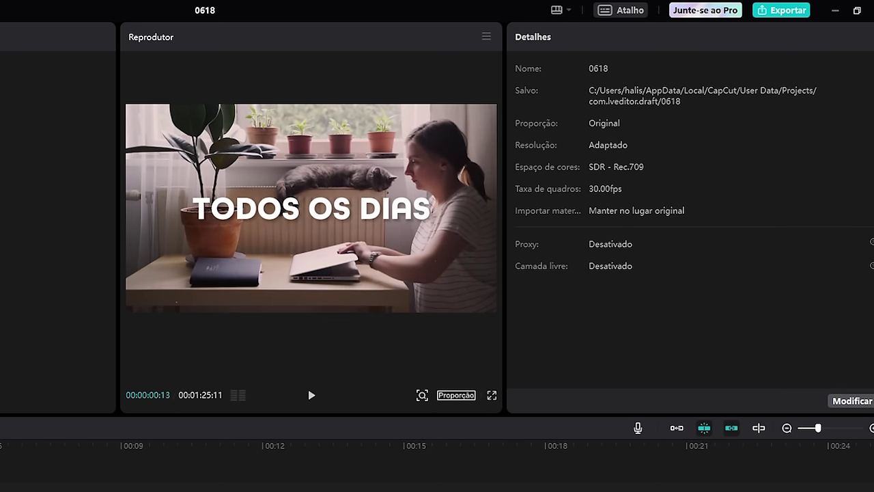
pyautogui.press('Home')
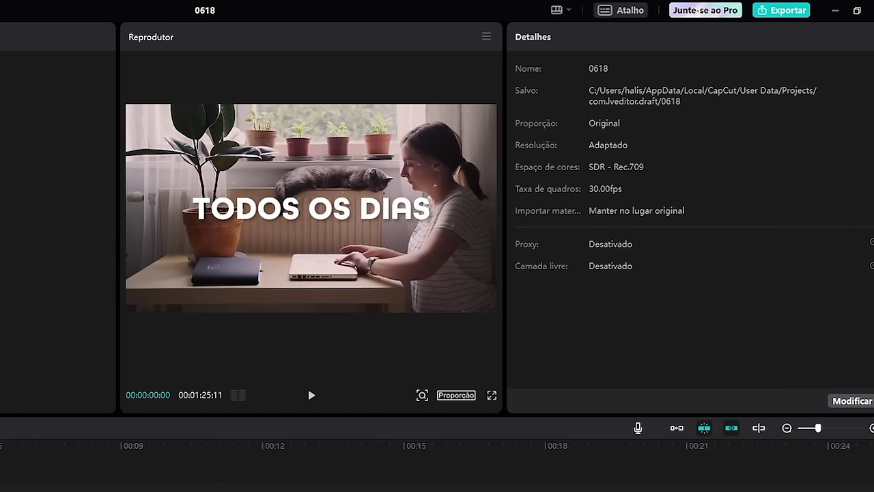
pyautogui.press('space')
pyautogui.press('space')
# Step: Apply the Dimi…zoom entrance animation to the TODOS OS DIAS title with a duration of 0.3 s
pyautogui.click(312, 208)
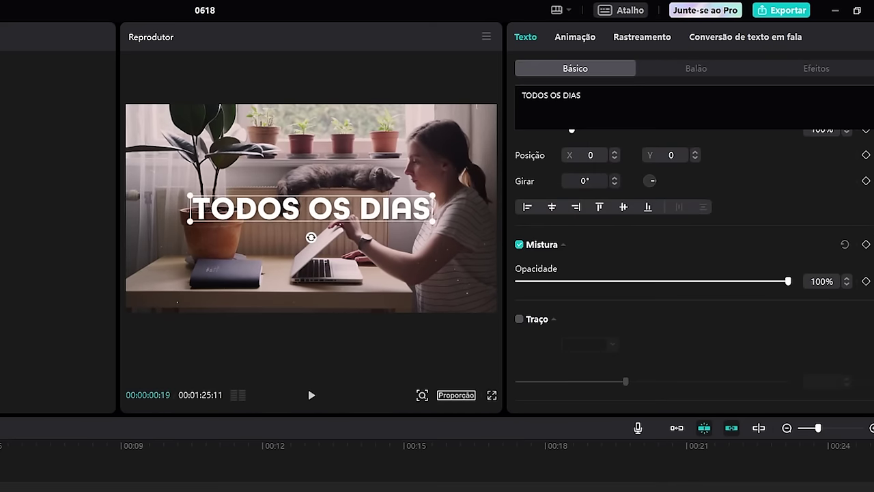
pyautogui.press('Home')
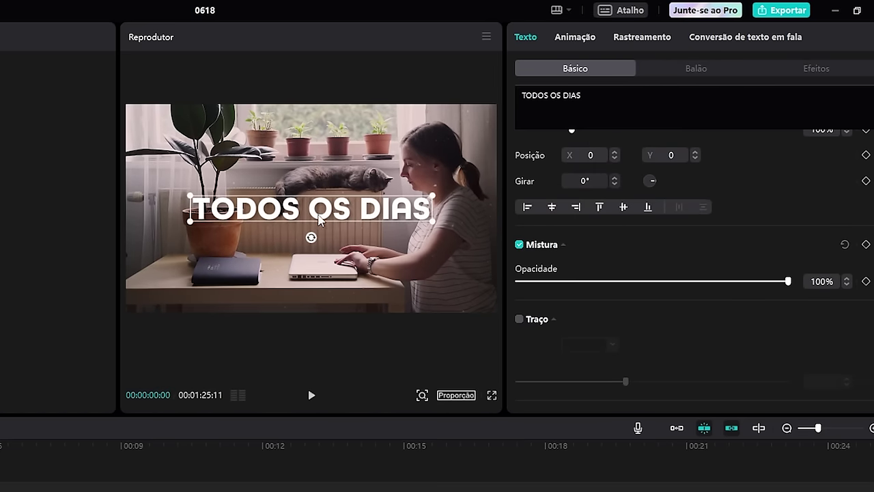
pyautogui.click(577, 38)
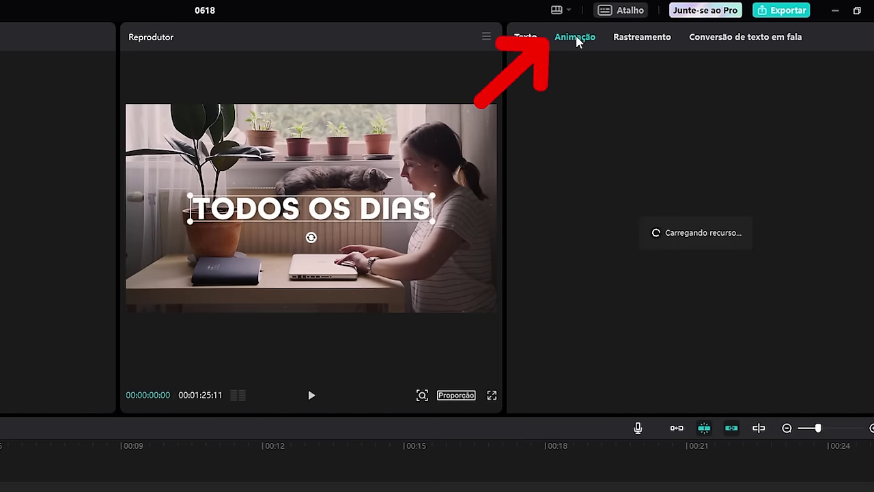
pyautogui.scroll(-10, 653, 325)
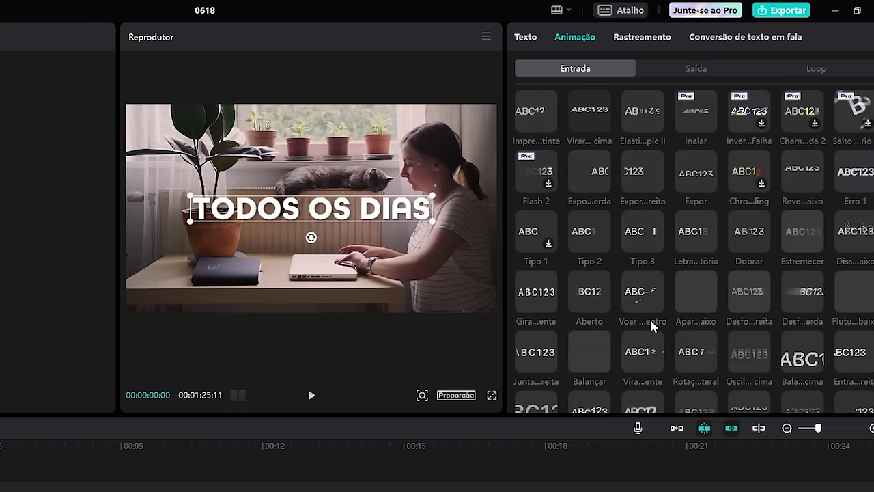
pyautogui.scroll(-2, 649, 317)
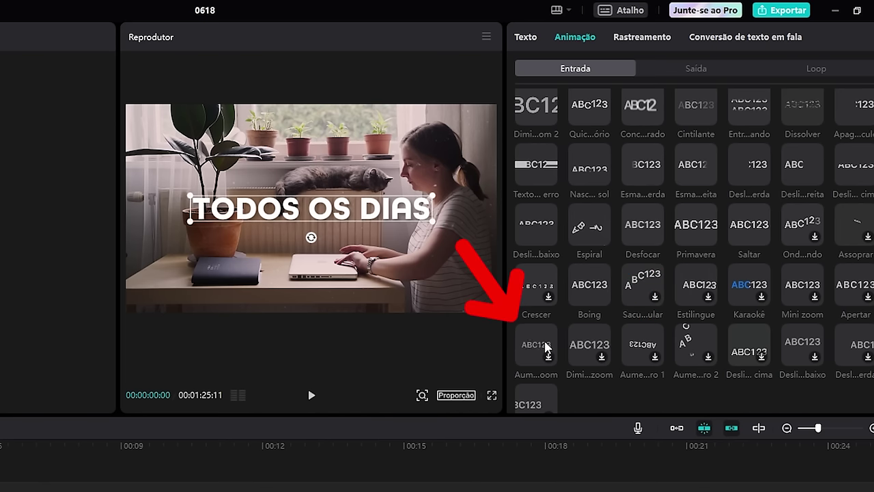
pyautogui.click(591, 343)
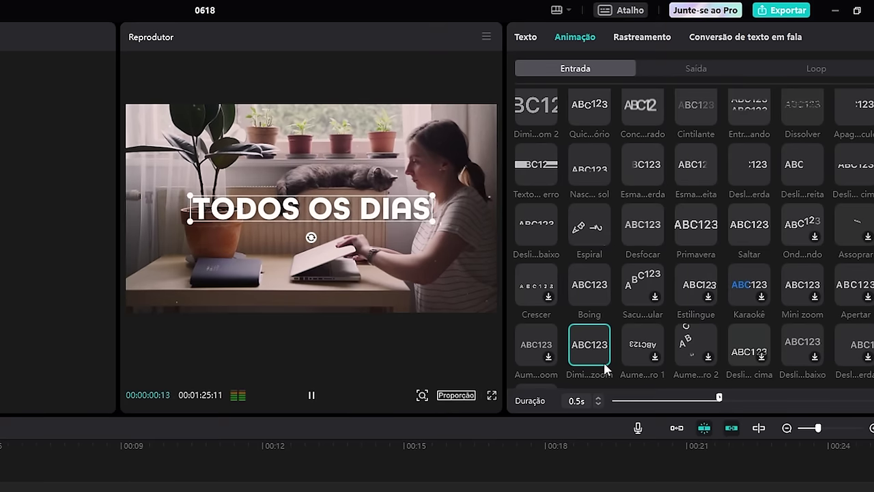
pyautogui.moveTo(719, 397); pyautogui.dragTo(683, 397)
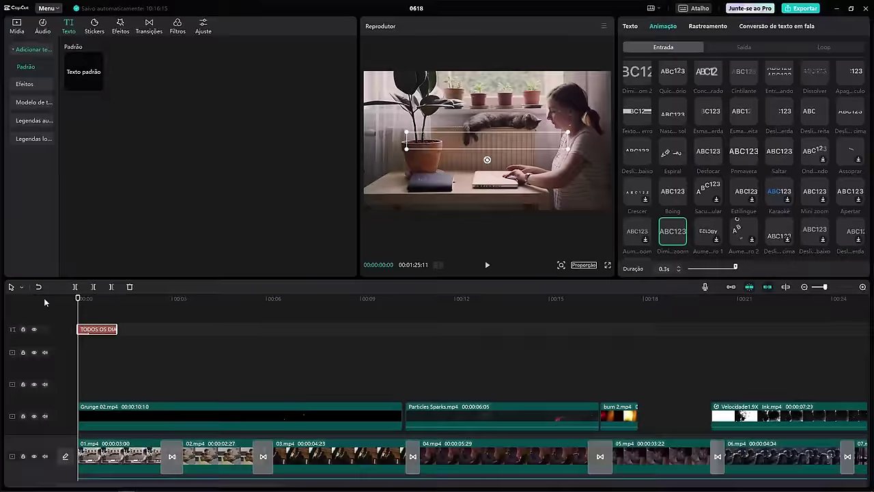
# Step: Play back the opening and trim the end of the TODOS OS DIAS title to 00:00:01:03
pyautogui.press('space')
pyautogui.moveTo(113, 298)
pyautogui.mouseDown()
pyautogui.moveTo(103, 299)
pyautogui.moveTo(112, 298)
pyautogui.mouseUp()
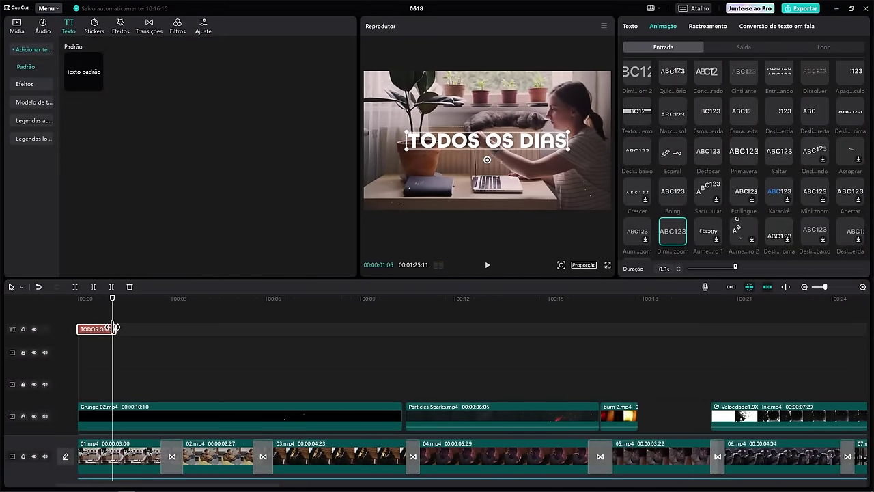
pyautogui.moveTo(117, 328); pyautogui.dragTo(111, 329)
# Step: Place a copy of the TODOS OS DIAS title directly after it and change its text to VOCÊ SE SENTA
pyautogui.hotkey('ctrl', 'c')
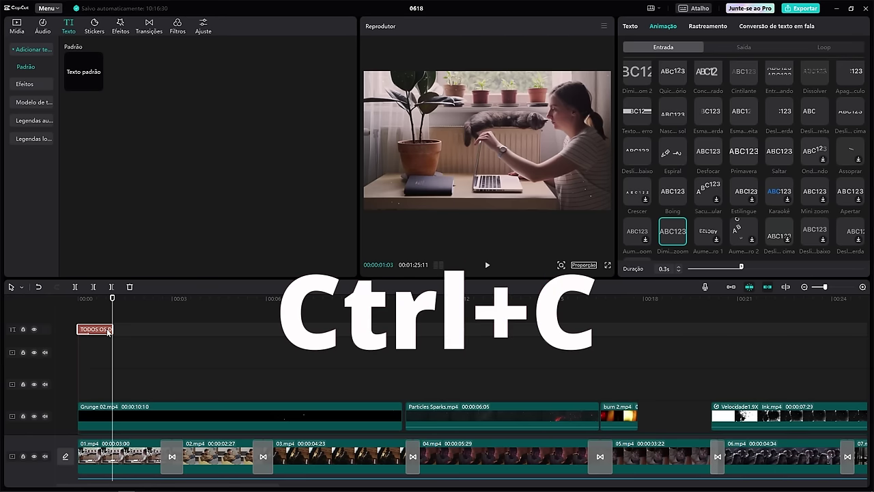
pyautogui.hotkey('ctrl', 'v')
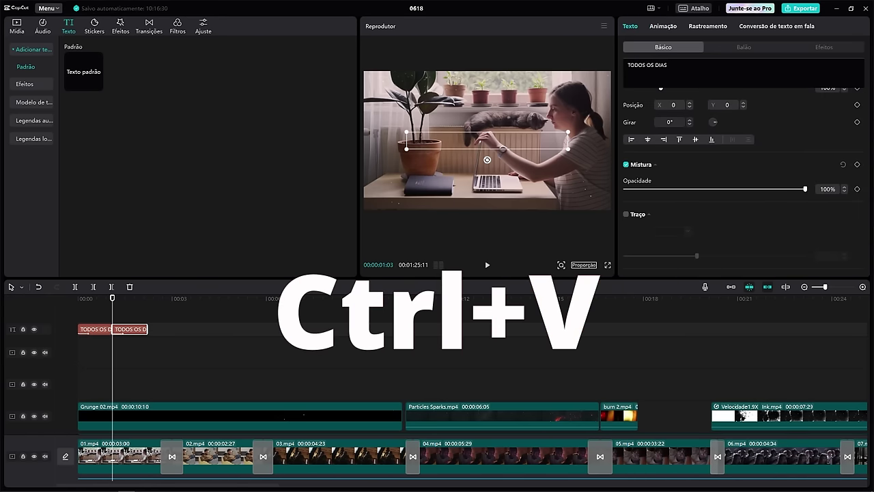
pyautogui.write('VOCÊ SE SENTA')
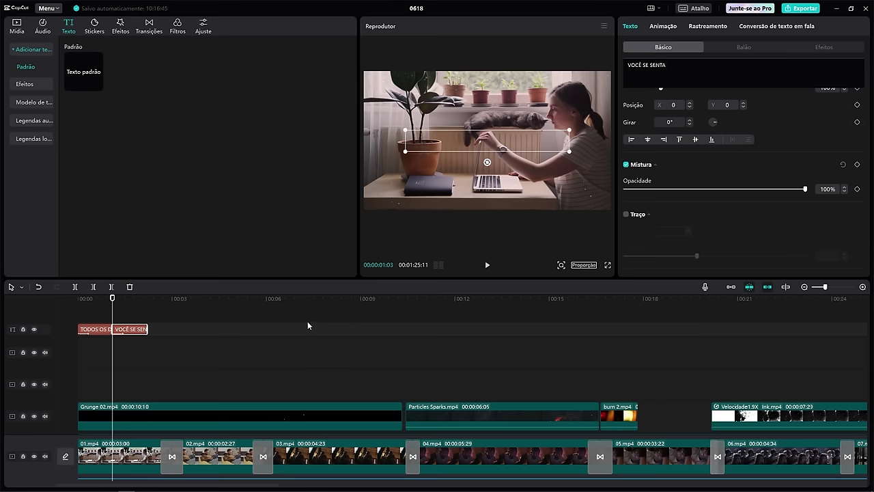
# Step: Apply the Aum…oom entrance animation to the VOCÊ SE SENTA title with a duration of 0.1 s
pyautogui.press('space')
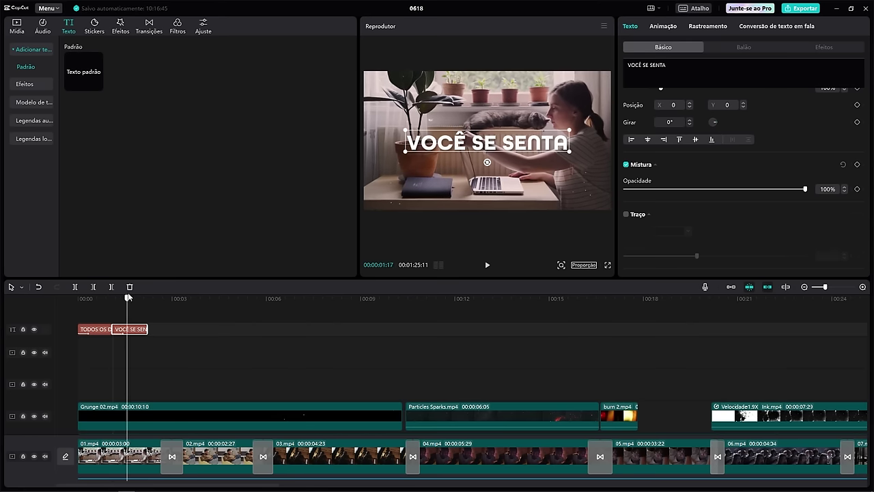
pyautogui.click(663, 25)
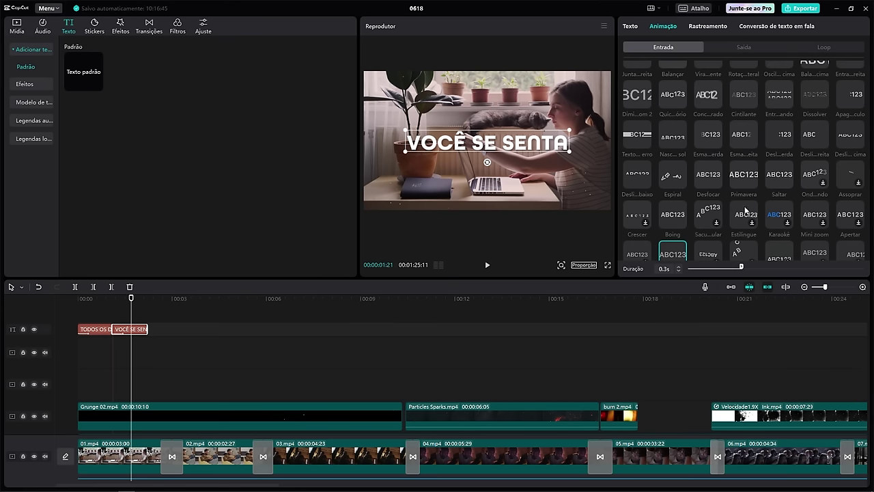
pyautogui.click(639, 194)
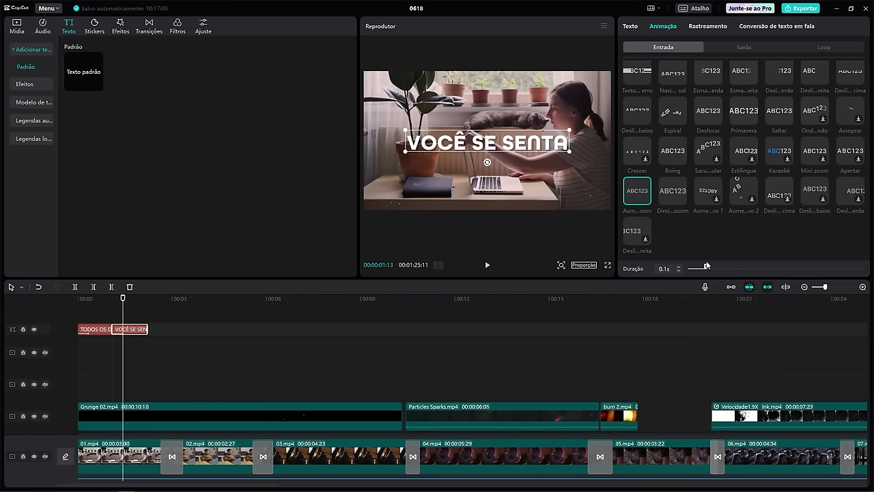
# Step: Trim the end of VOCÊ SE SENTA to 00:00:01:19 and add a copy after it reading NA
pyautogui.click(129, 304)
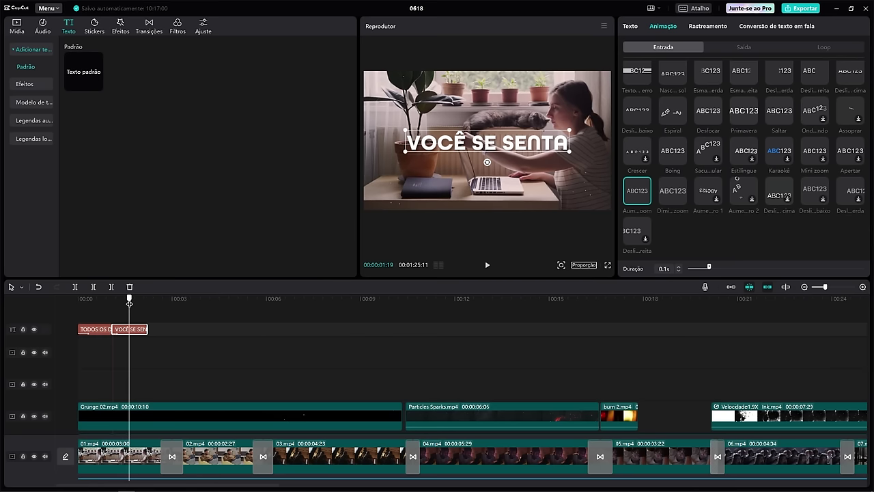
pyautogui.moveTo(144, 331); pyautogui.dragTo(122, 332)
pyautogui.hotkey('ctrl', 'c')
pyautogui.hotkey('ctrl', 'v')
pyautogui.moveTo(670, 64); pyautogui.dragTo(592, 62)
pyautogui.write('NA')
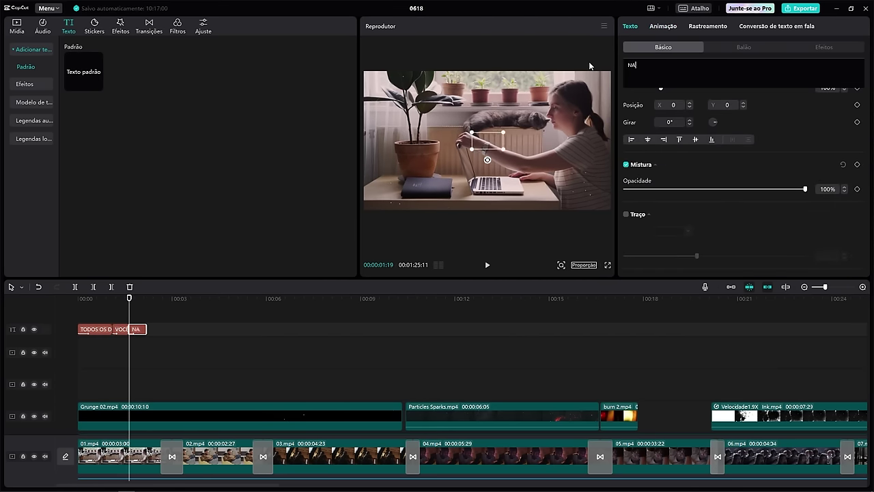
# Step: Shorten the NA title and place a copy directly after it with the text FRENTE
pyautogui.click(146, 355)
pyautogui.click(137, 329)
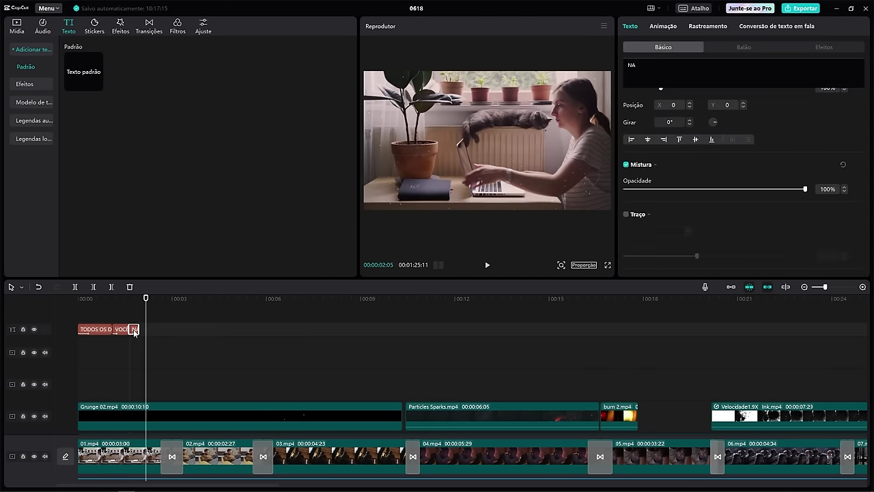
pyautogui.moveTo(136, 329)
pyautogui.mouseDown()
pyautogui.moveTo(152, 330)
pyautogui.moveTo(142, 330)
pyautogui.mouseUp()
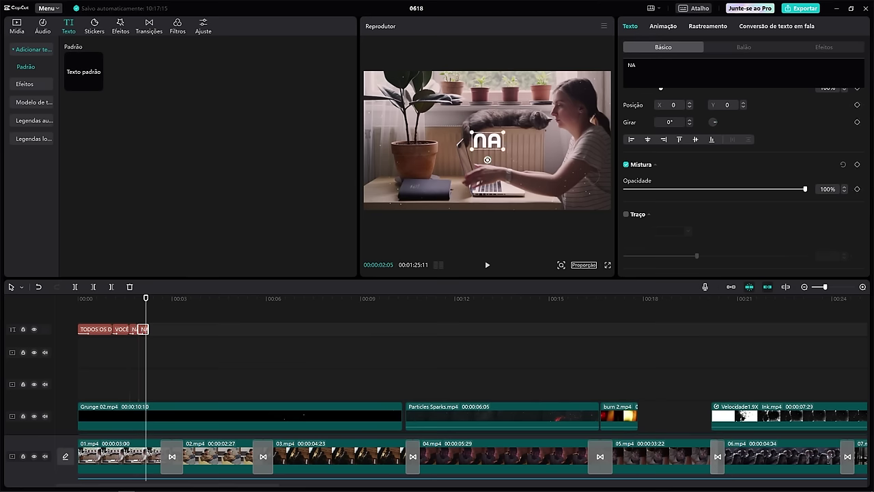
pyautogui.hotkey('ctrl', 'a')
pyautogui.write('FRENTE')
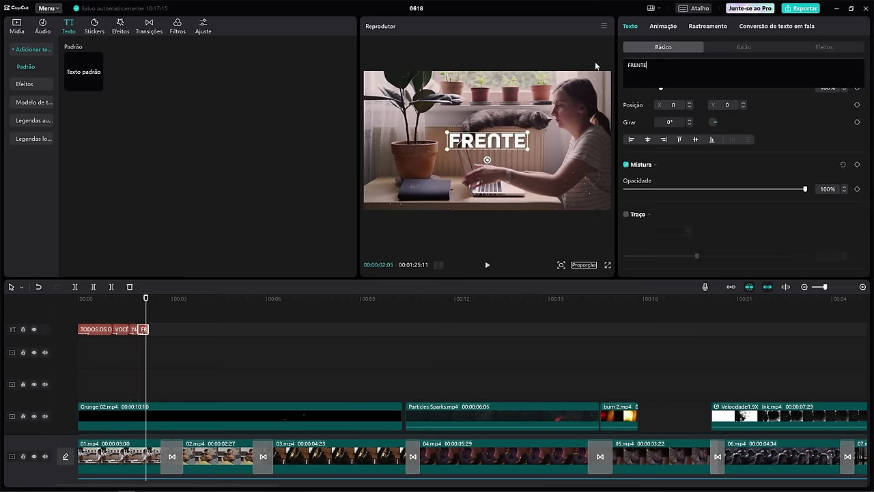
# Step: Play back the new titles from the start of the video
pyautogui.click(126, 299)
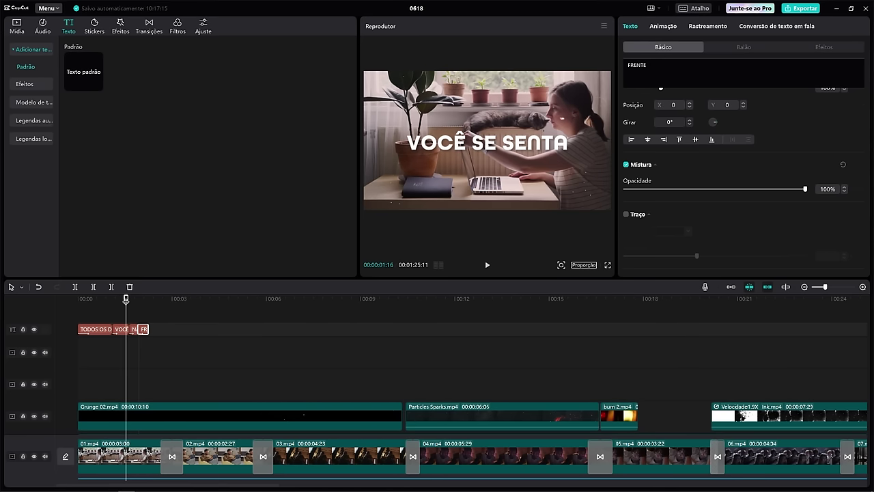
pyautogui.press('Home')
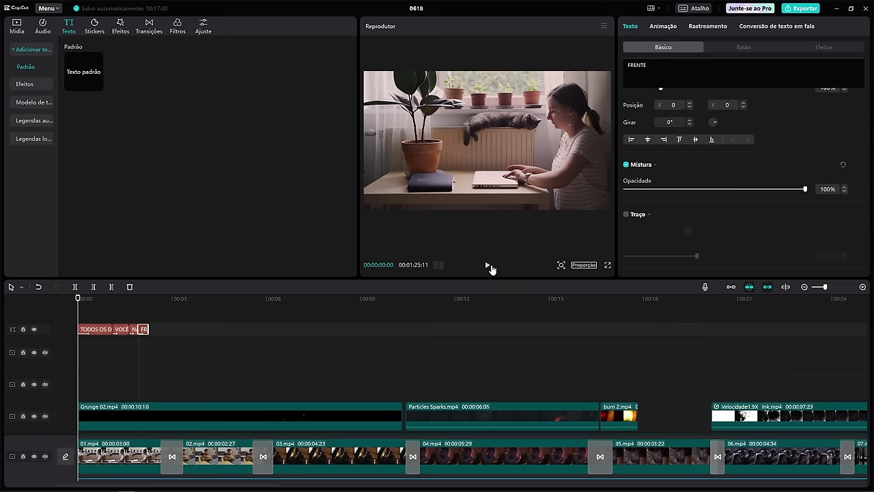
pyautogui.click(488, 265)
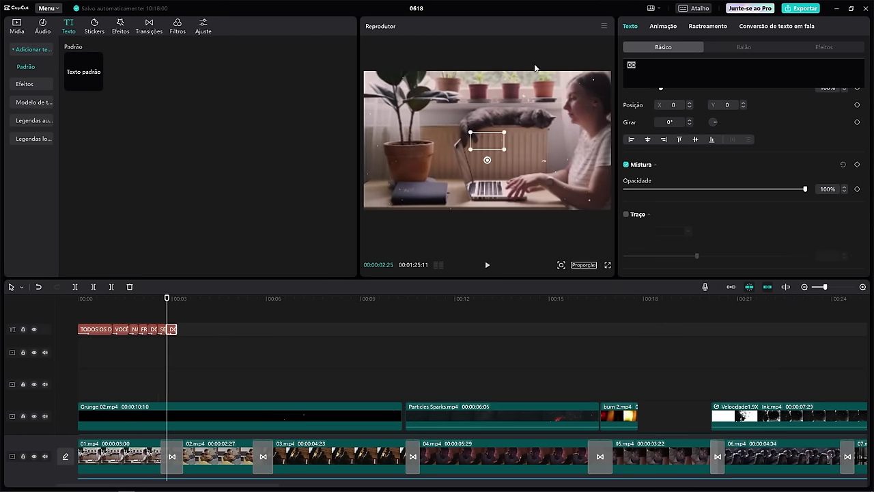
# Step: Retime the titles from VOCÊ SE SENTA to COMPUTADOR, shortening FRENTE, DO and SEU and closing the gaps between them
pyautogui.click(111, 328)
pyautogui.scroll(6, 171, 341)
pyautogui.click(201, 329)
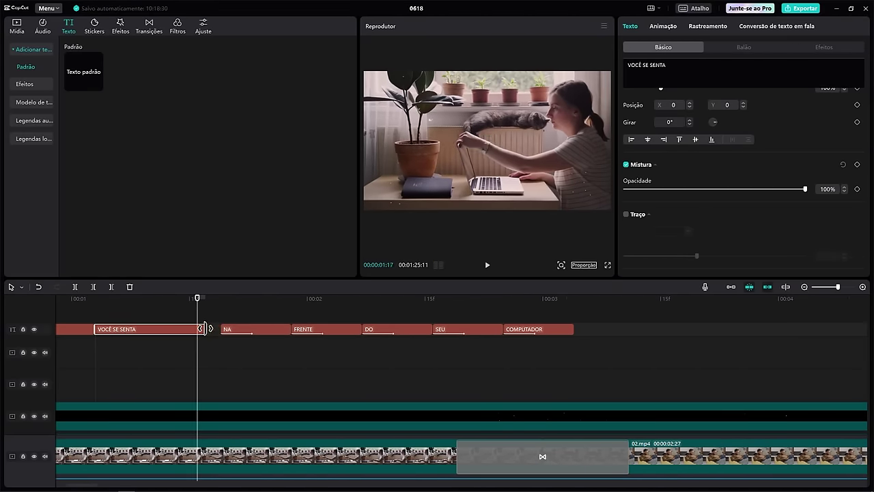
pyautogui.moveTo(236, 329); pyautogui.dragTo(220, 328)
pyautogui.moveTo(383, 329); pyautogui.dragTo(337, 329)
pyautogui.moveTo(451, 328); pyautogui.dragTo(359, 328)
pyautogui.moveTo(517, 329); pyautogui.dragTo(375, 331)
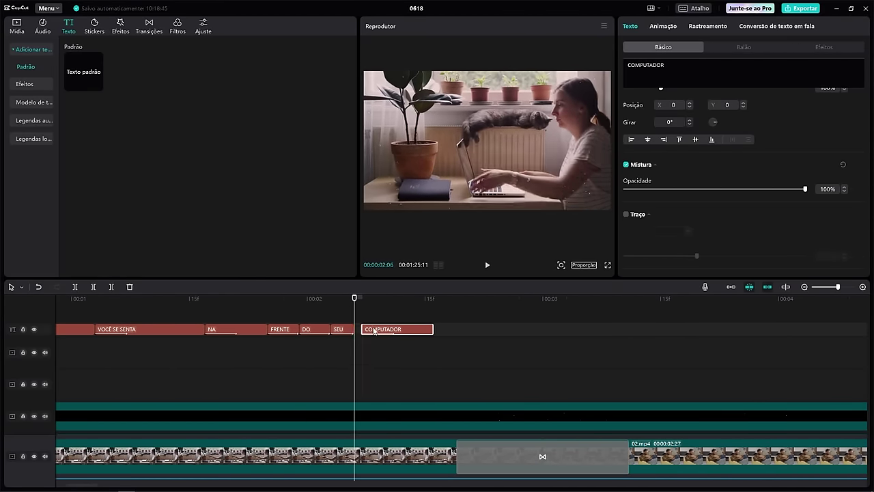
# Step: Play back the retimed title sequence from the start
pyautogui.click(260, 369)
pyautogui.press('space')
pyautogui.scroll(-3, 230, 383)
pyautogui.press('Home')
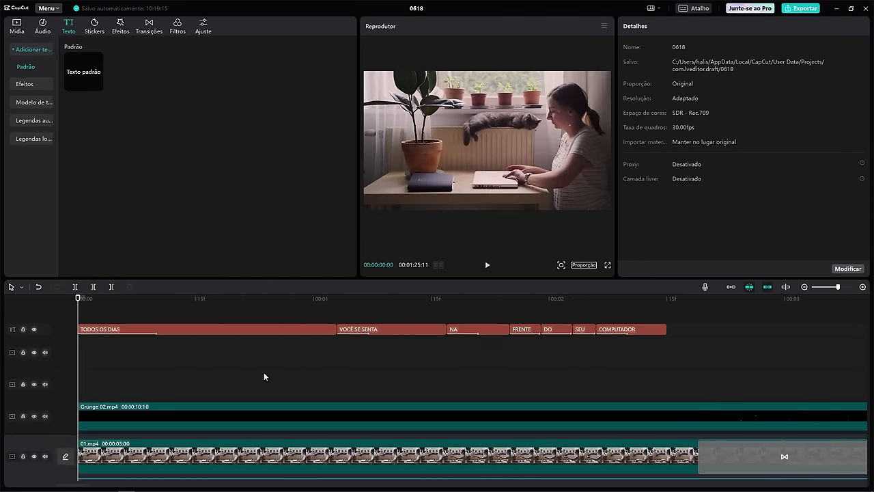
pyautogui.press('space')
# Step: Try a copy of the COMPUTADOR title with the Desli…eita entrance animation and undo it
pyautogui.click(89, 328)
pyautogui.hotkey('ctrl', 'c')
pyautogui.hotkey('ctrl', 'v')
pyautogui.click(663, 26)
pyautogui.click(815, 96)
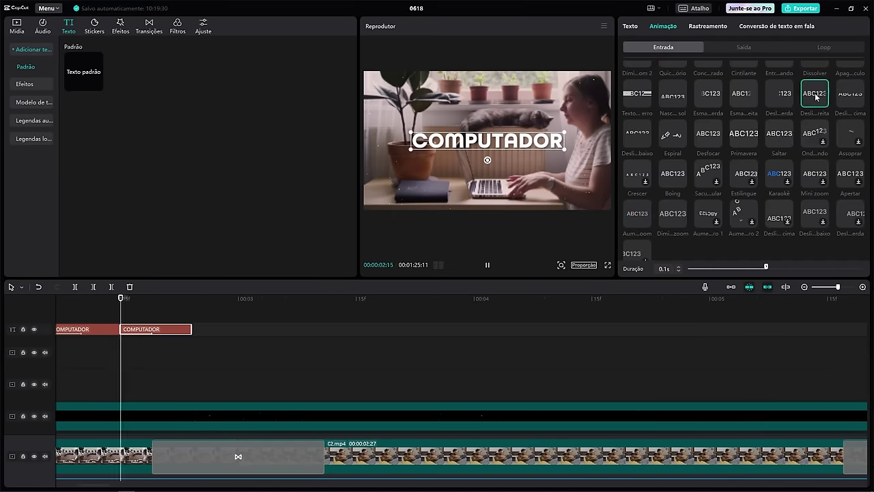
pyautogui.hotkey('ctrl', 'z')
pyautogui.hotkey('ctrl', 'z')
# Step: Extend the COMPUTADOR title and place a copy directly after it with the text OU PEGA
pyautogui.scroll(5, 410, 357)
pyautogui.click(486, 329)
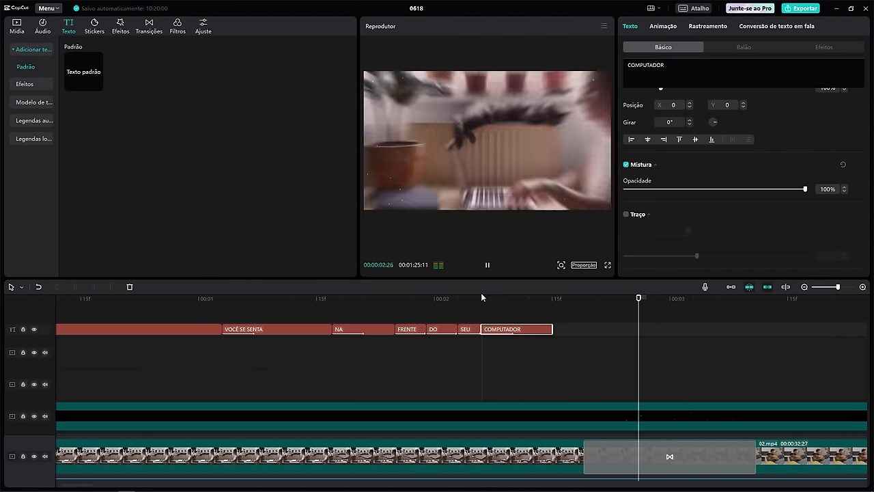
pyautogui.click(591, 298)
pyautogui.hotkey('ctrl', 'v')
pyautogui.hotkey('ctrl', 'a')
pyautogui.write('OU PEGA')
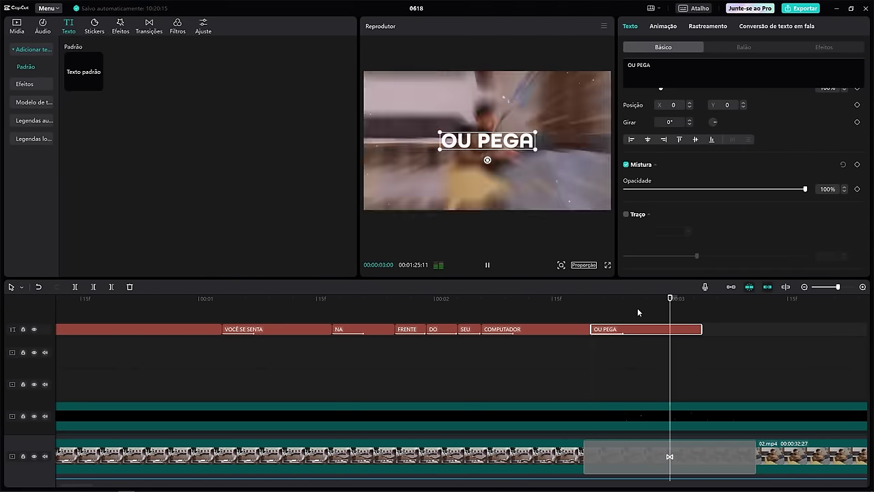
# Step: Add two more title copies in sequence after OU PEGA, reading O SEU and CELULAR
pyautogui.click(694, 299)
pyautogui.hotkey('ctrl', 'v')
pyautogui.hotkey('ctrl', 'a')
pyautogui.write('O SEU')
pyautogui.click(771, 298)
pyautogui.hotkey('ctrl', 'v')
pyautogui.hotkey('ctrl', 'a')
pyautogui.write('CELUL')
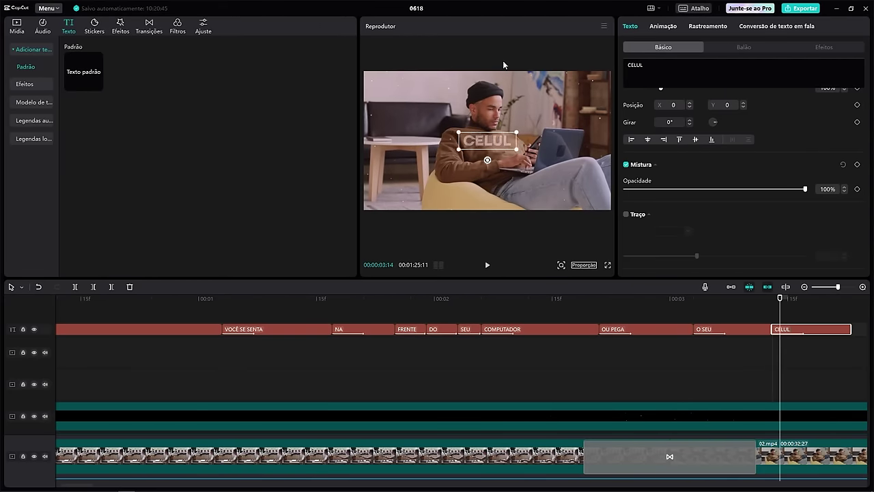
pyautogui.write('AR')
# Step: Add two title copies in sequence after CELULAR, reading E ASSISTE and VARIOS
pyautogui.scroll(-5, 462, 356)
pyautogui.click(463, 298)
pyautogui.hotkey('ctrl', 'v')
pyautogui.hotkey('ctrl', 'a')
pyautogui.write('E ASSISTE')
pyautogui.hotkey('ctrl', 'v')
pyautogui.click(587, 298)
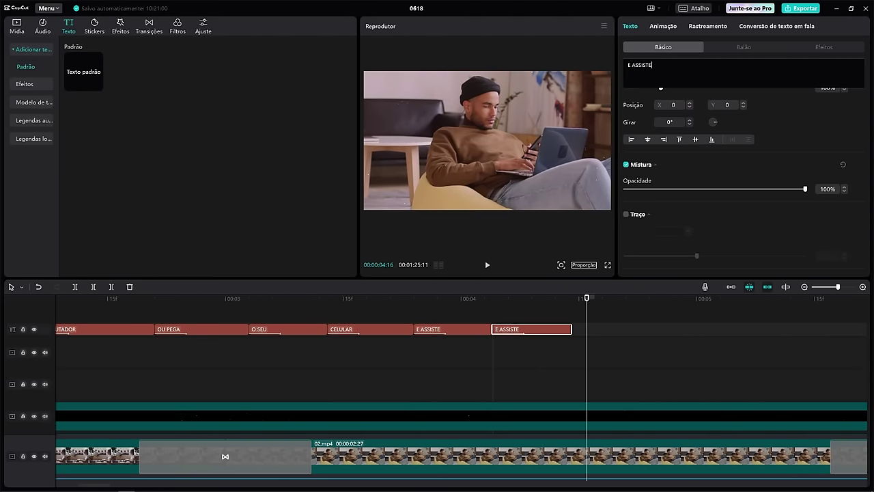
pyautogui.hotkey('ctrl', 'a')
pyautogui.write('VARIOS')
# Step: Add two title copies in sequence after VARIOS, reading VÍDEOS and NO
pyautogui.click(572, 299)
pyautogui.hotkey('ctrl', 'v')
pyautogui.write('VÍDEOS')
pyautogui.click(736, 298)
pyautogui.hotkey('ctrl', 'v')
pyautogui.write('NO')
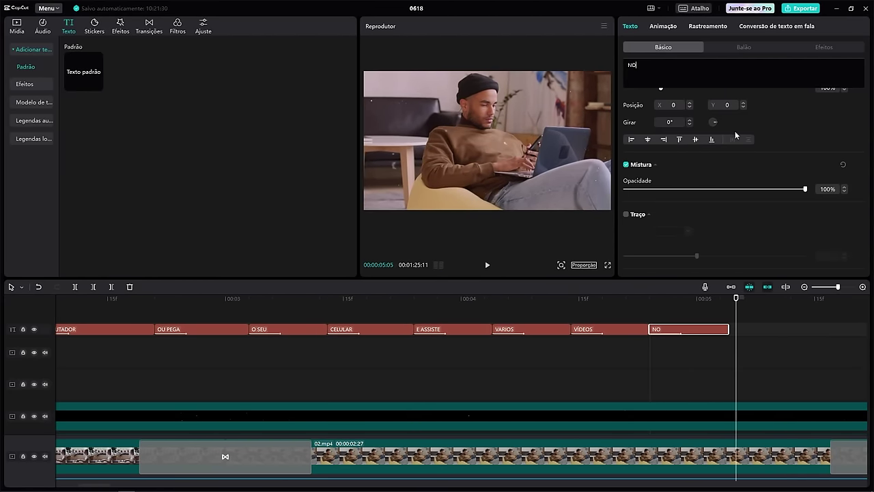
# Step: Shorten the NO title and place a copy directly after it with the text YOUTUBE
pyautogui.hotkey('ctrl', 'v')
pyautogui.hotkey('ctrl', 'a')
pyautogui.write('YOUTUBE')
# Step: Play back the last titles over the second clip to check their timing
pyautogui.click(556, 298)
pyautogui.press('space')
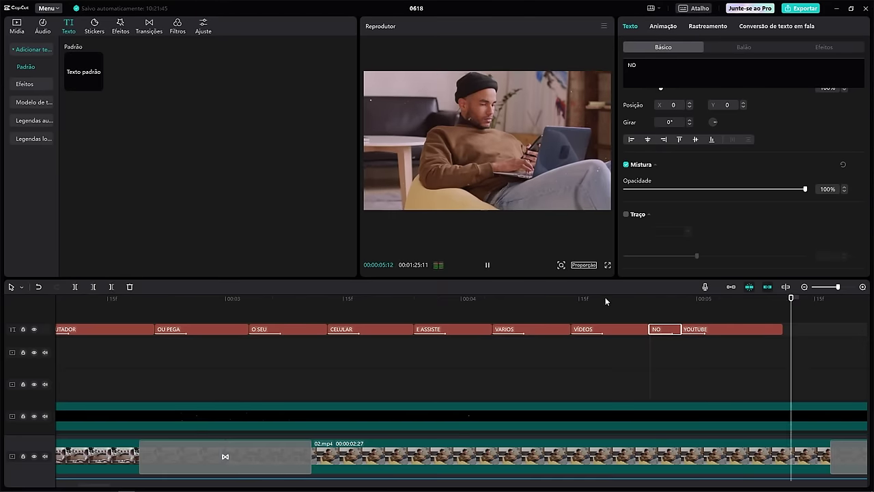
pyautogui.scroll(-8, 207, 386)
pyautogui.click(164, 300)
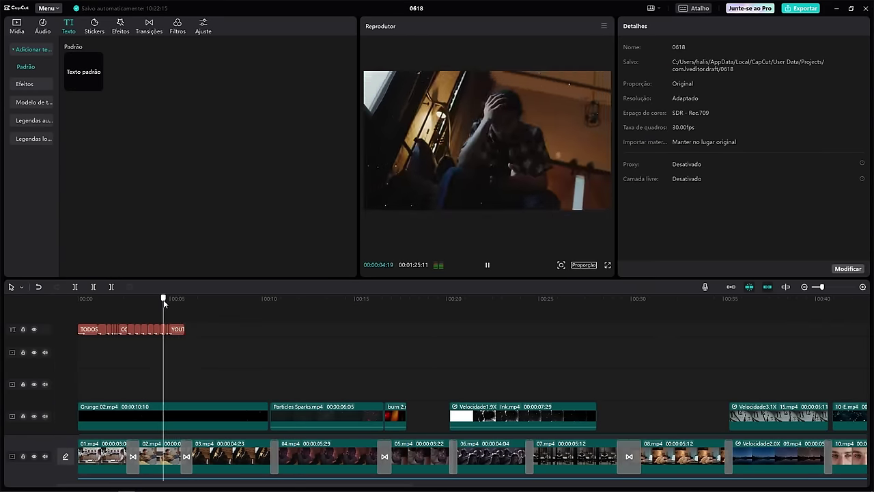
pyautogui.press('space')
# Step: Try other text colours on the YOUTUBE title and return it to white (FFFFFF)
pyautogui.click(176, 329)
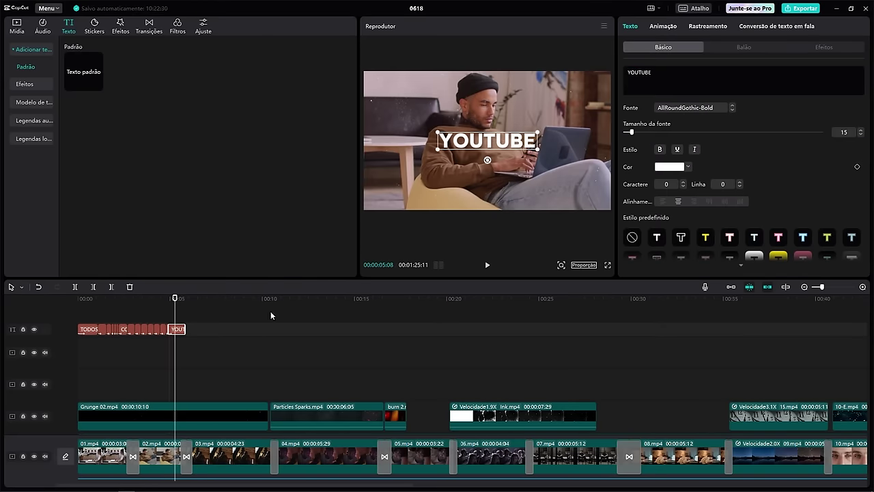
pyautogui.click(673, 168)
pyautogui.click(670, 206)
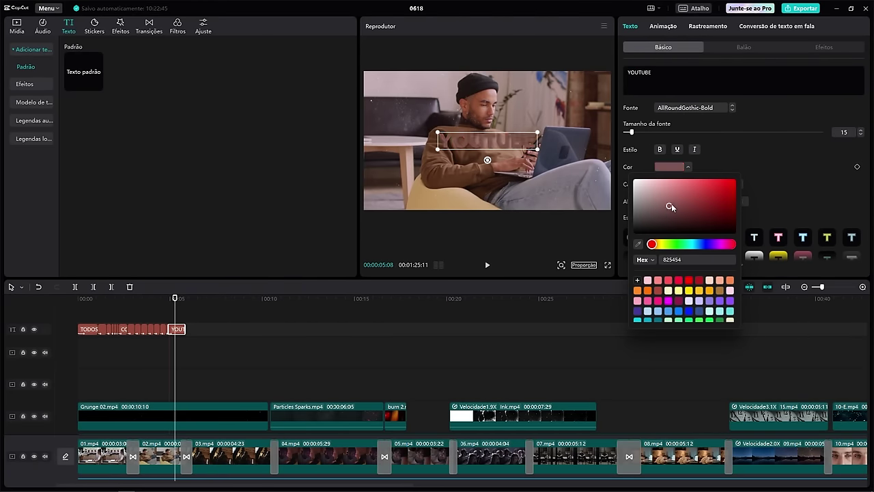
pyautogui.moveTo(696, 186)
pyautogui.mouseDown()
pyautogui.moveTo(719, 205)
pyautogui.moveTo(689, 193)
pyautogui.moveTo(735, 182)
pyautogui.moveTo(619, 198)
pyautogui.moveTo(685, 211)
pyautogui.moveTo(625, 166)
pyautogui.mouseUp()
pyautogui.click(699, 243)
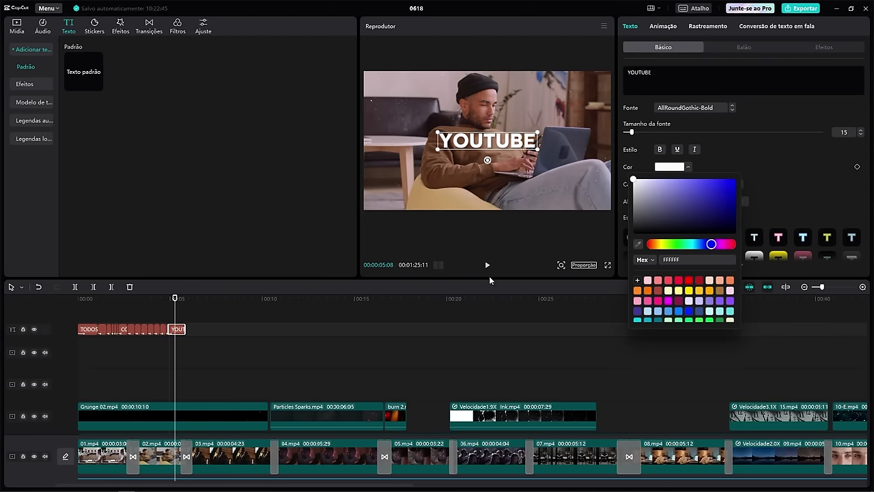
# Step: Export the video as INTRO to the Vídeo 08 Final folder, using 1080P, recommended bitrate, H.264, mp4 and 30fps
pyautogui.click(167, 298)
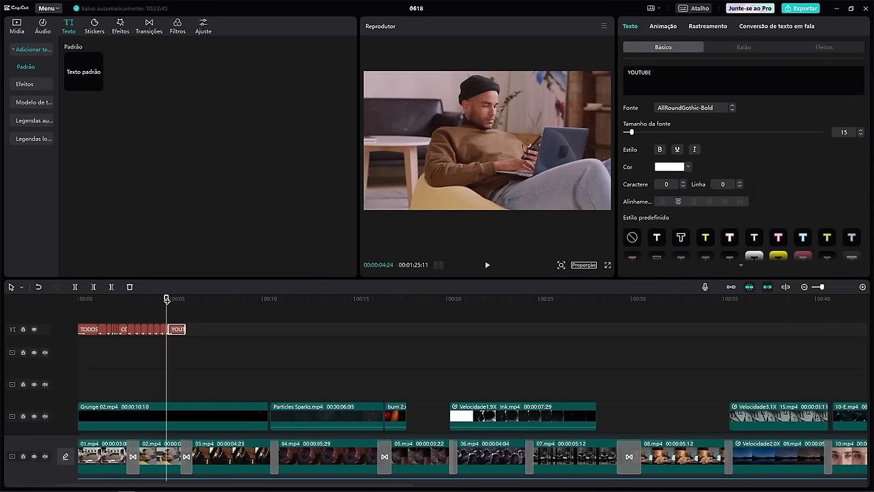
pyautogui.moveTo(137, 299); pyautogui.dragTo(82, 304)
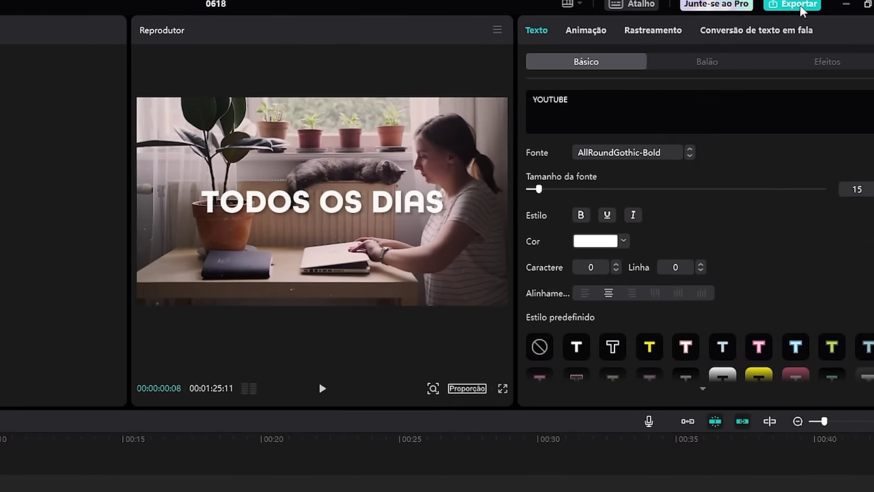
pyautogui.click(787, 11)
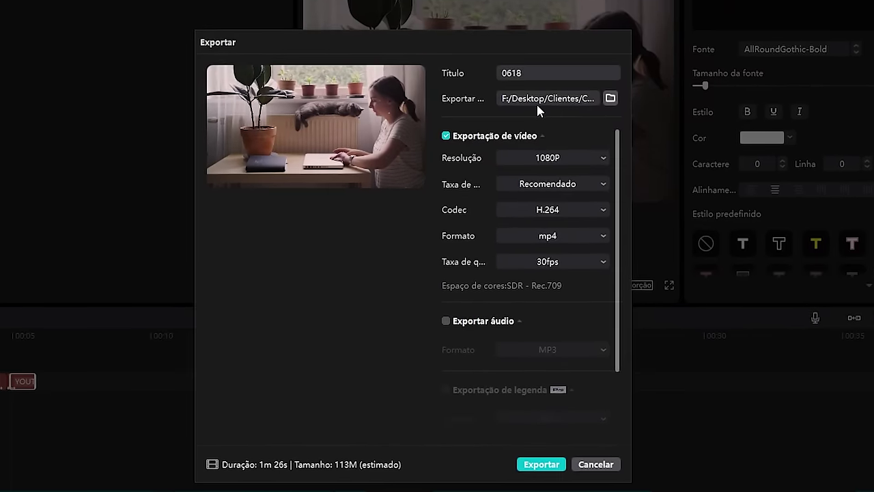
pyautogui.click(626, 89)
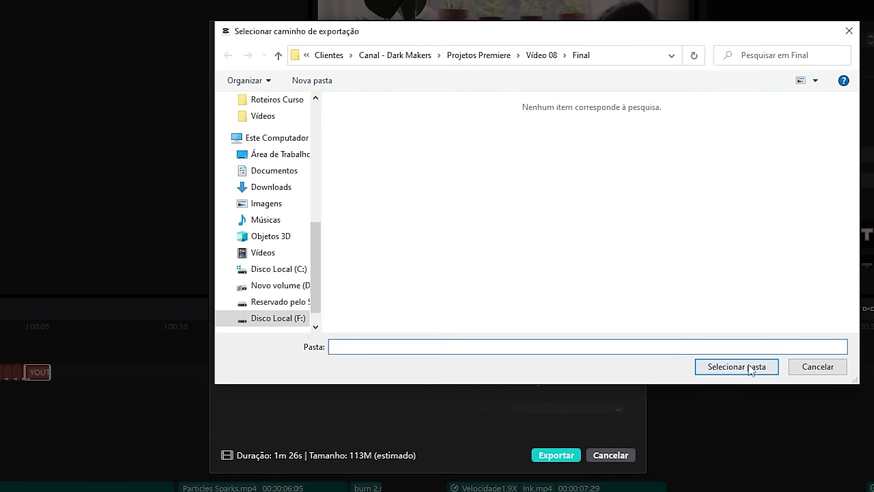
pyautogui.click(702, 363)
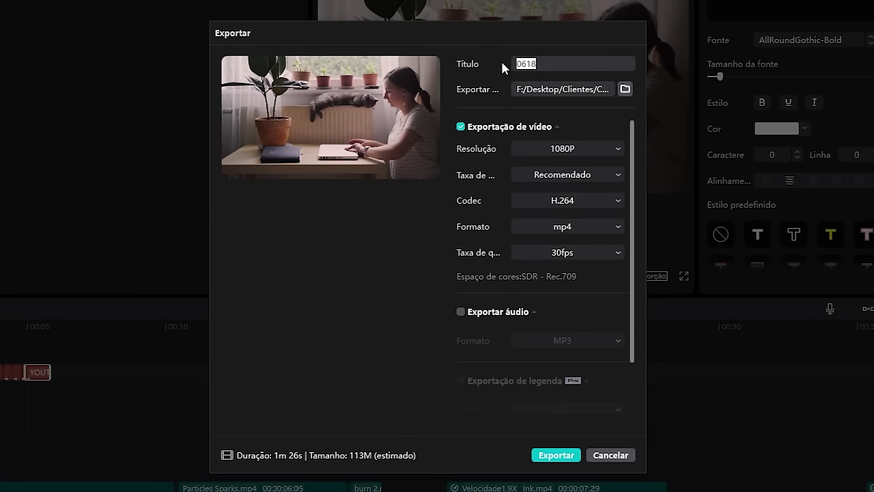
pyautogui.write('INTRO')
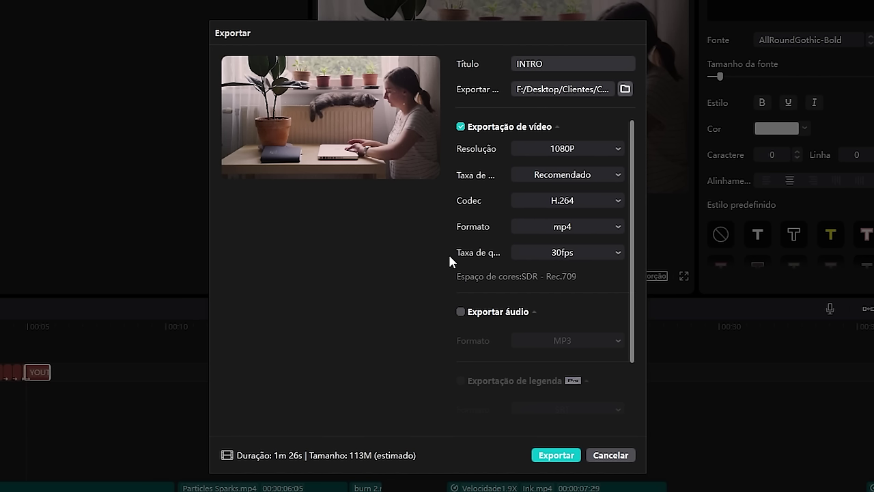
pyautogui.click(556, 455)
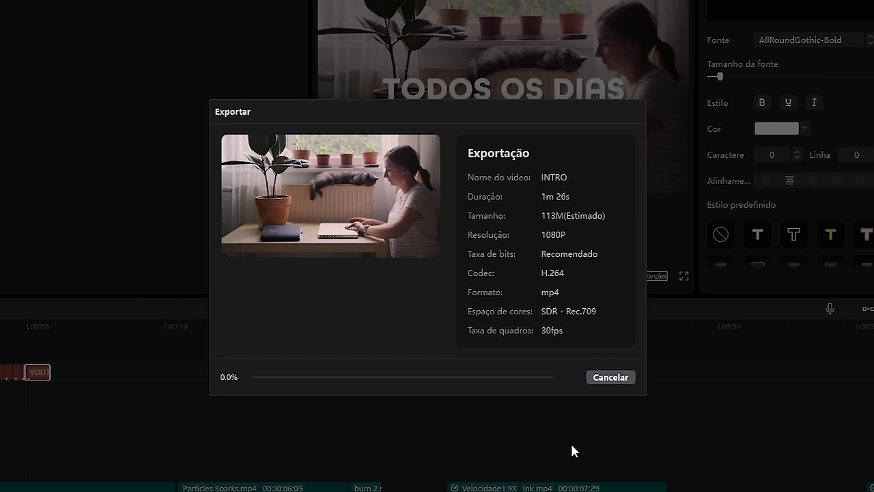